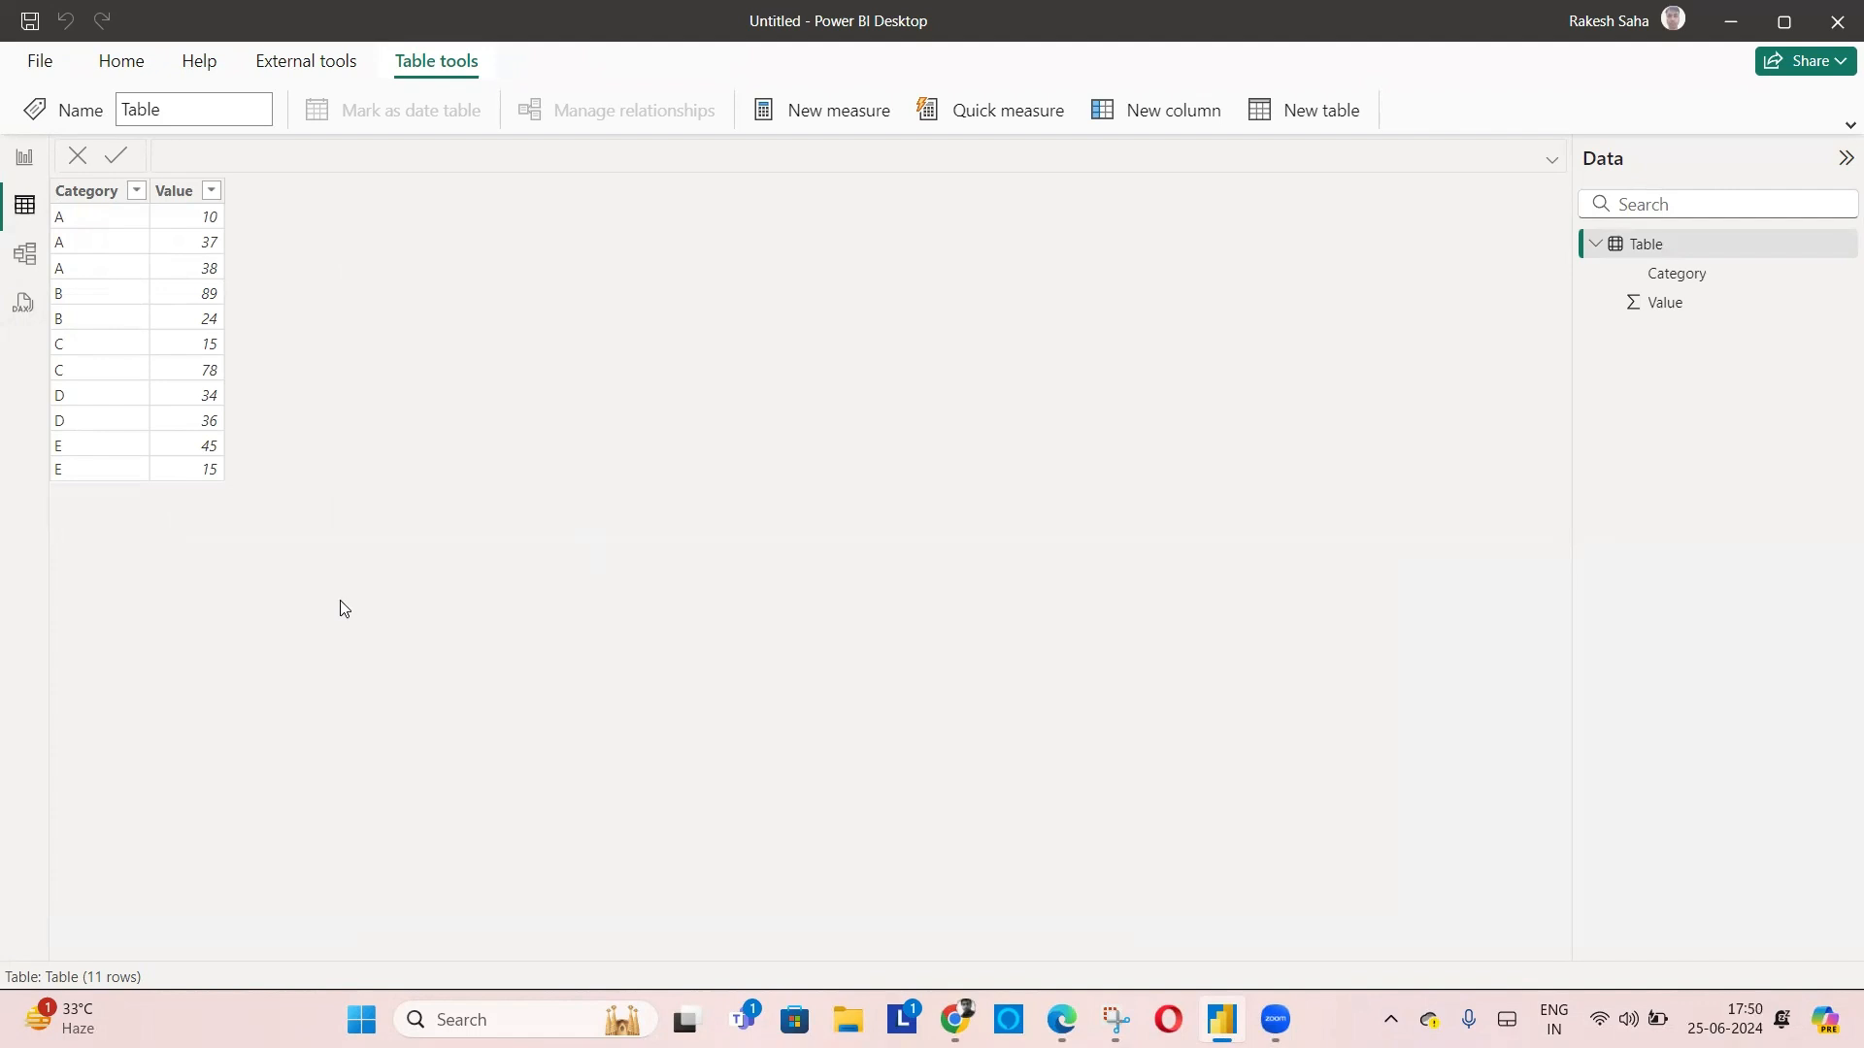
# In the report view, build a table visual of Category and Value and place it on the right half of the page
pyautogui.click(23, 163)
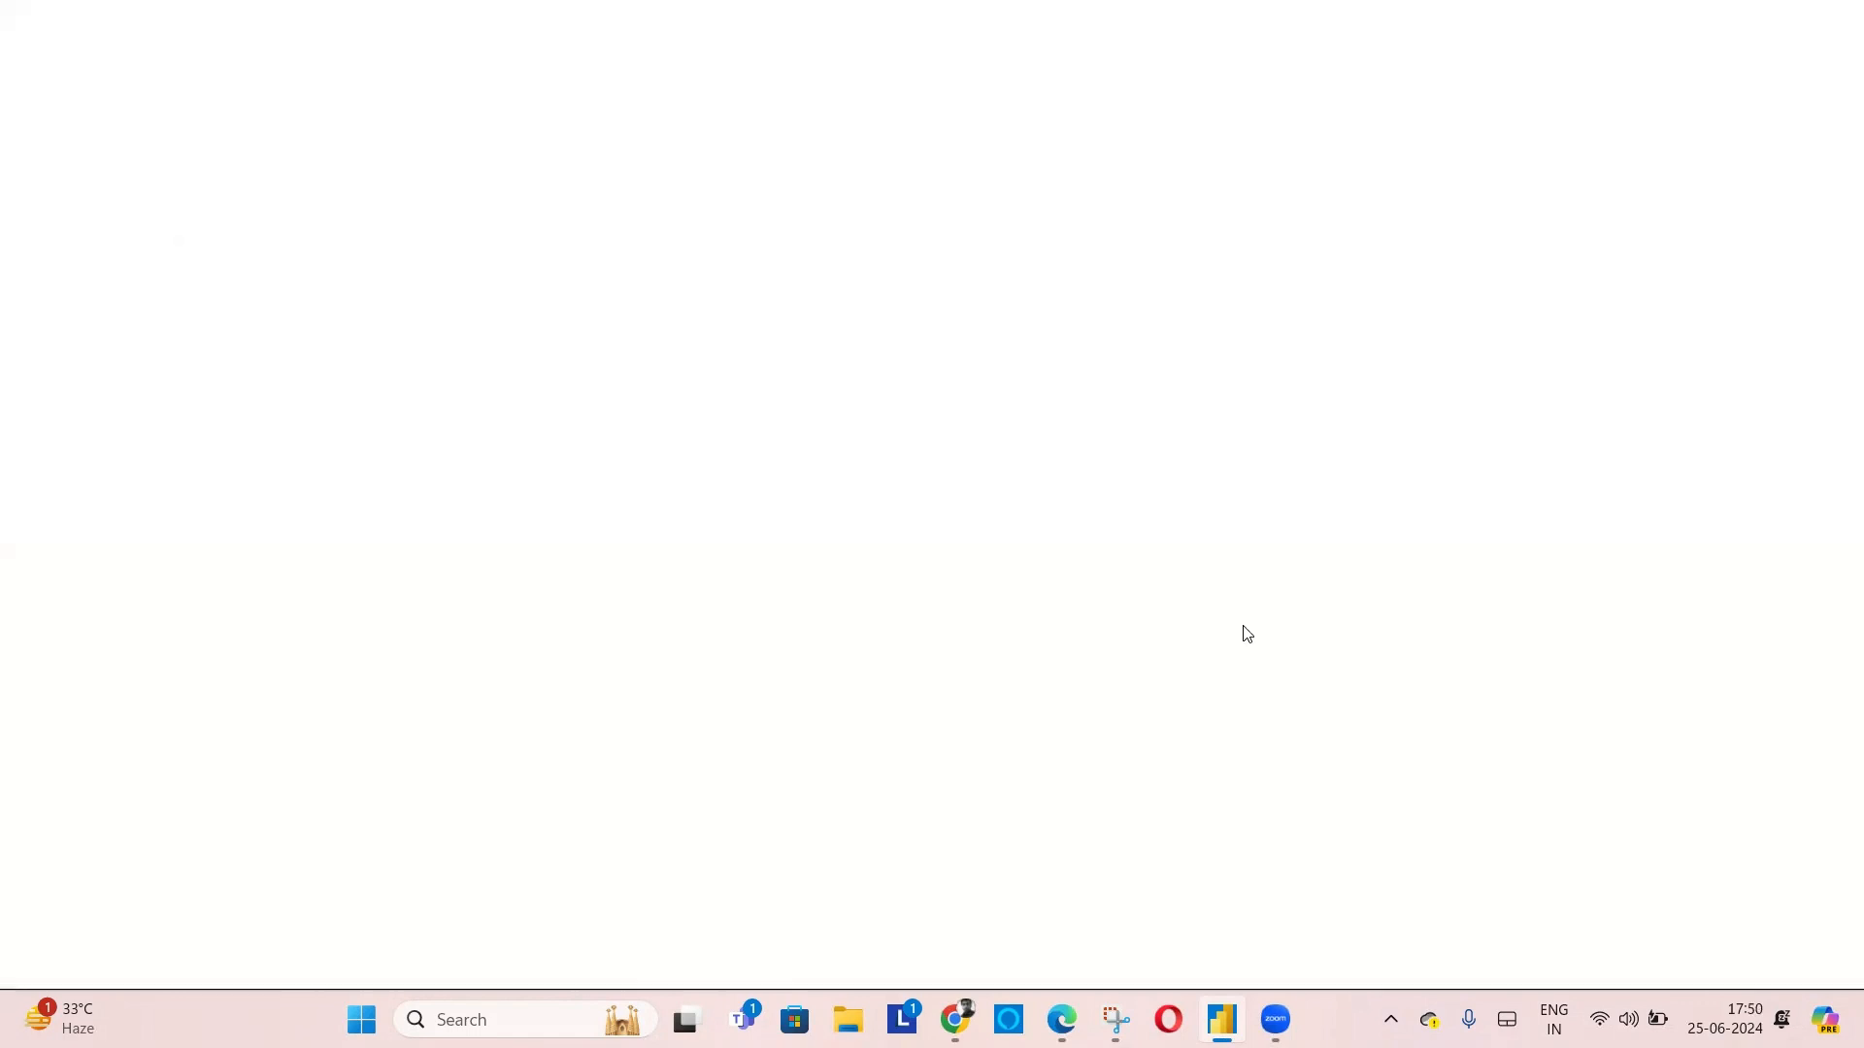
pyautogui.moveTo(1734, 275); pyautogui.dragTo(408, 307)
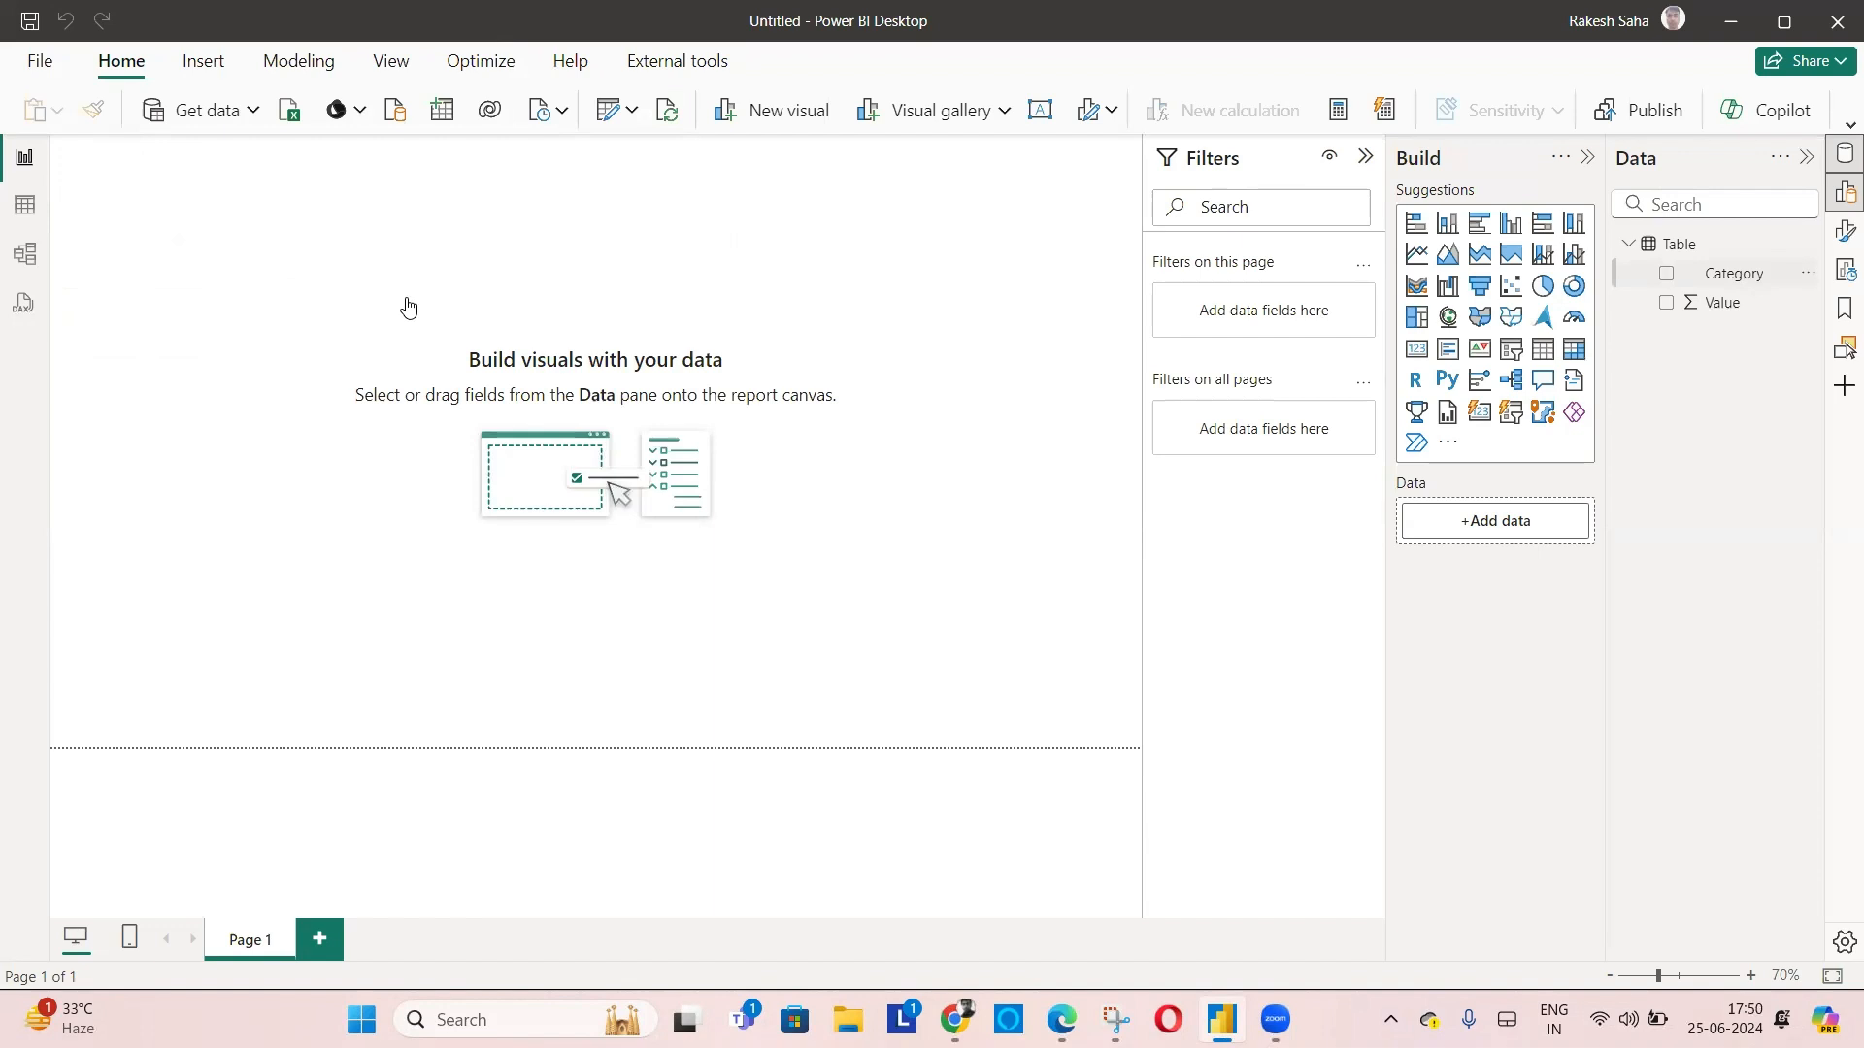
pyautogui.click(1666, 311)
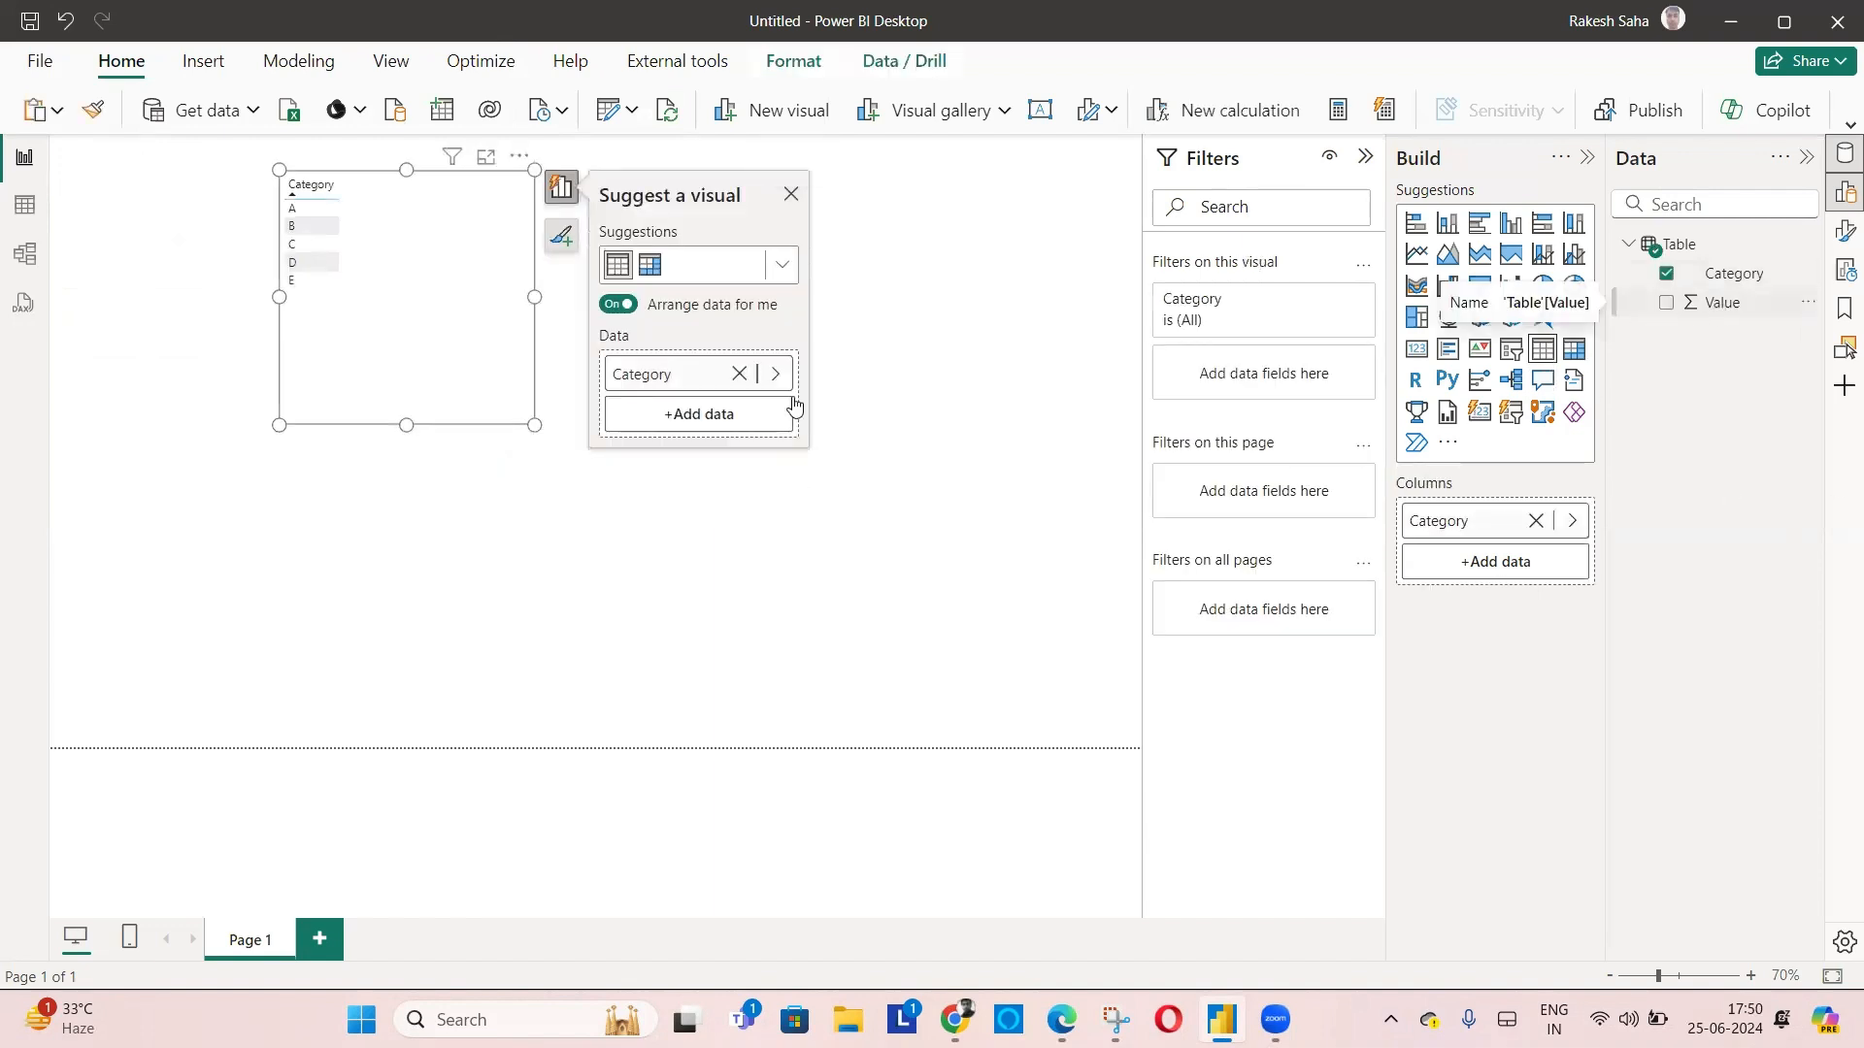
pyautogui.click(1542, 349)
pyautogui.moveTo(475, 367); pyautogui.dragTo(1007, 482)
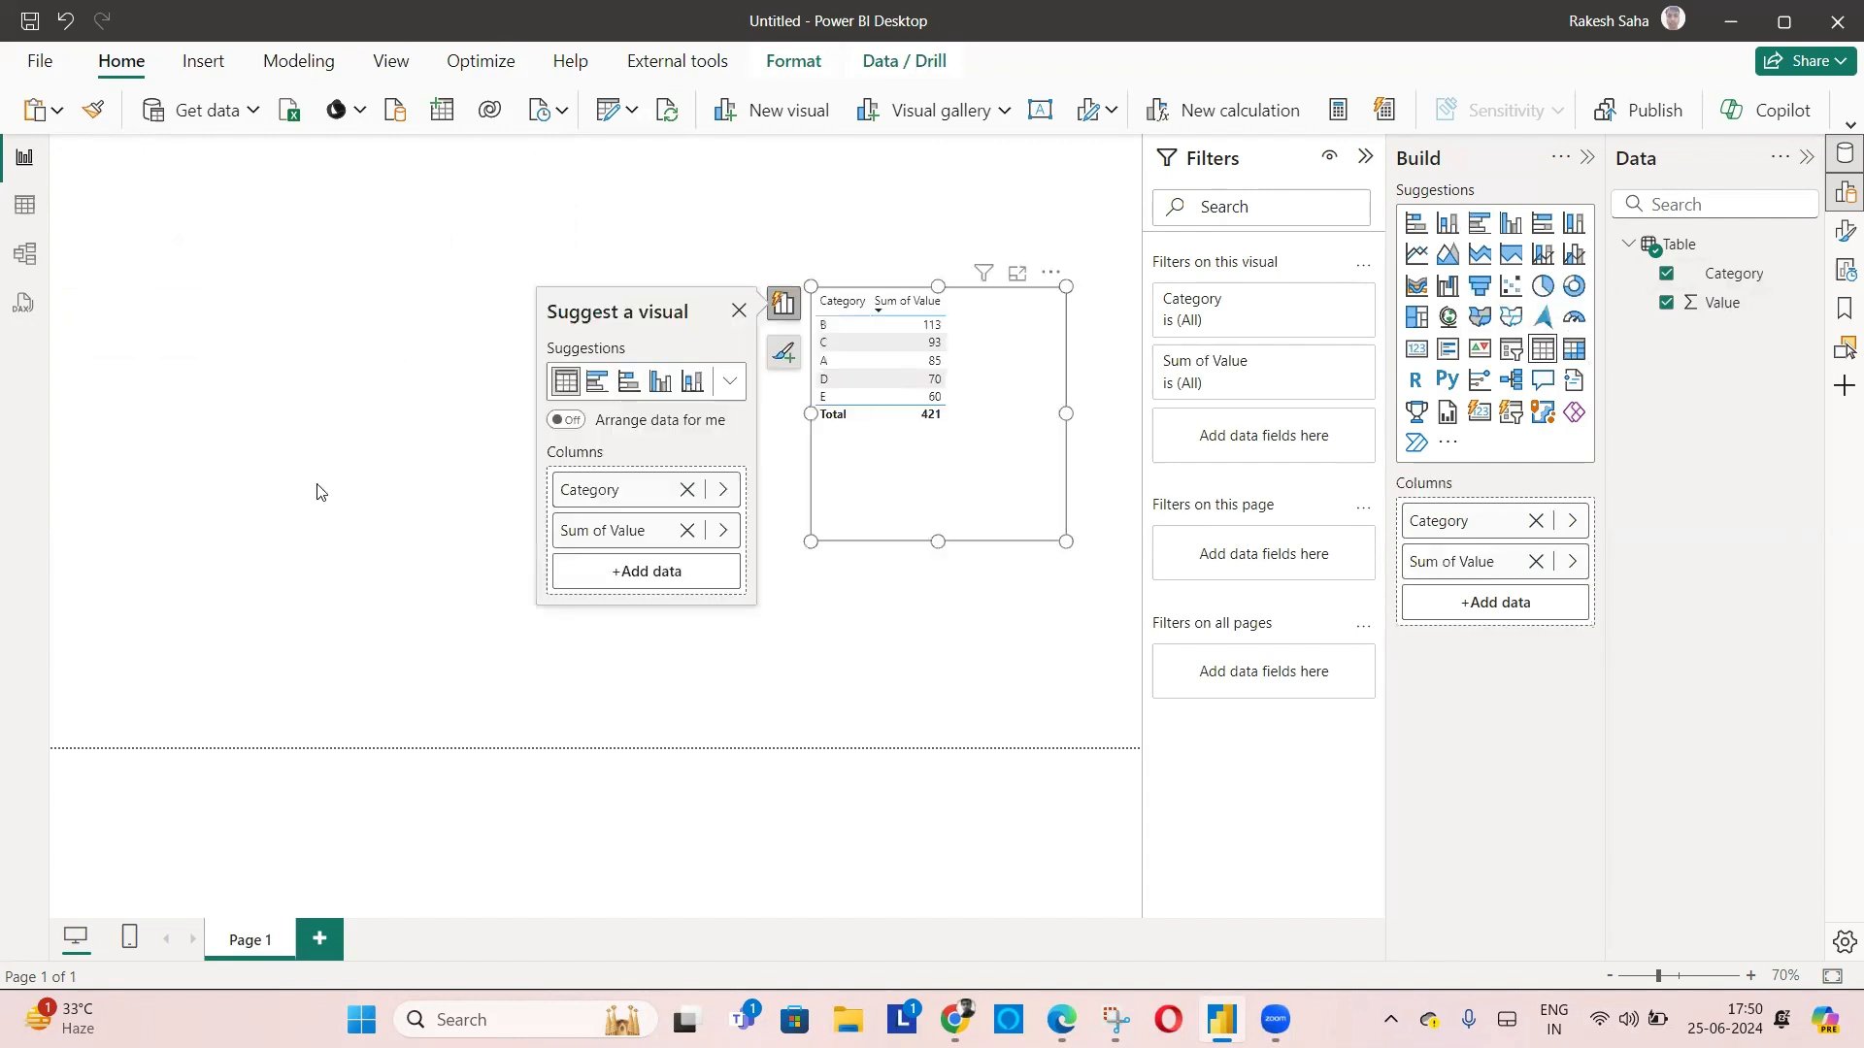
pyautogui.click(739, 310)
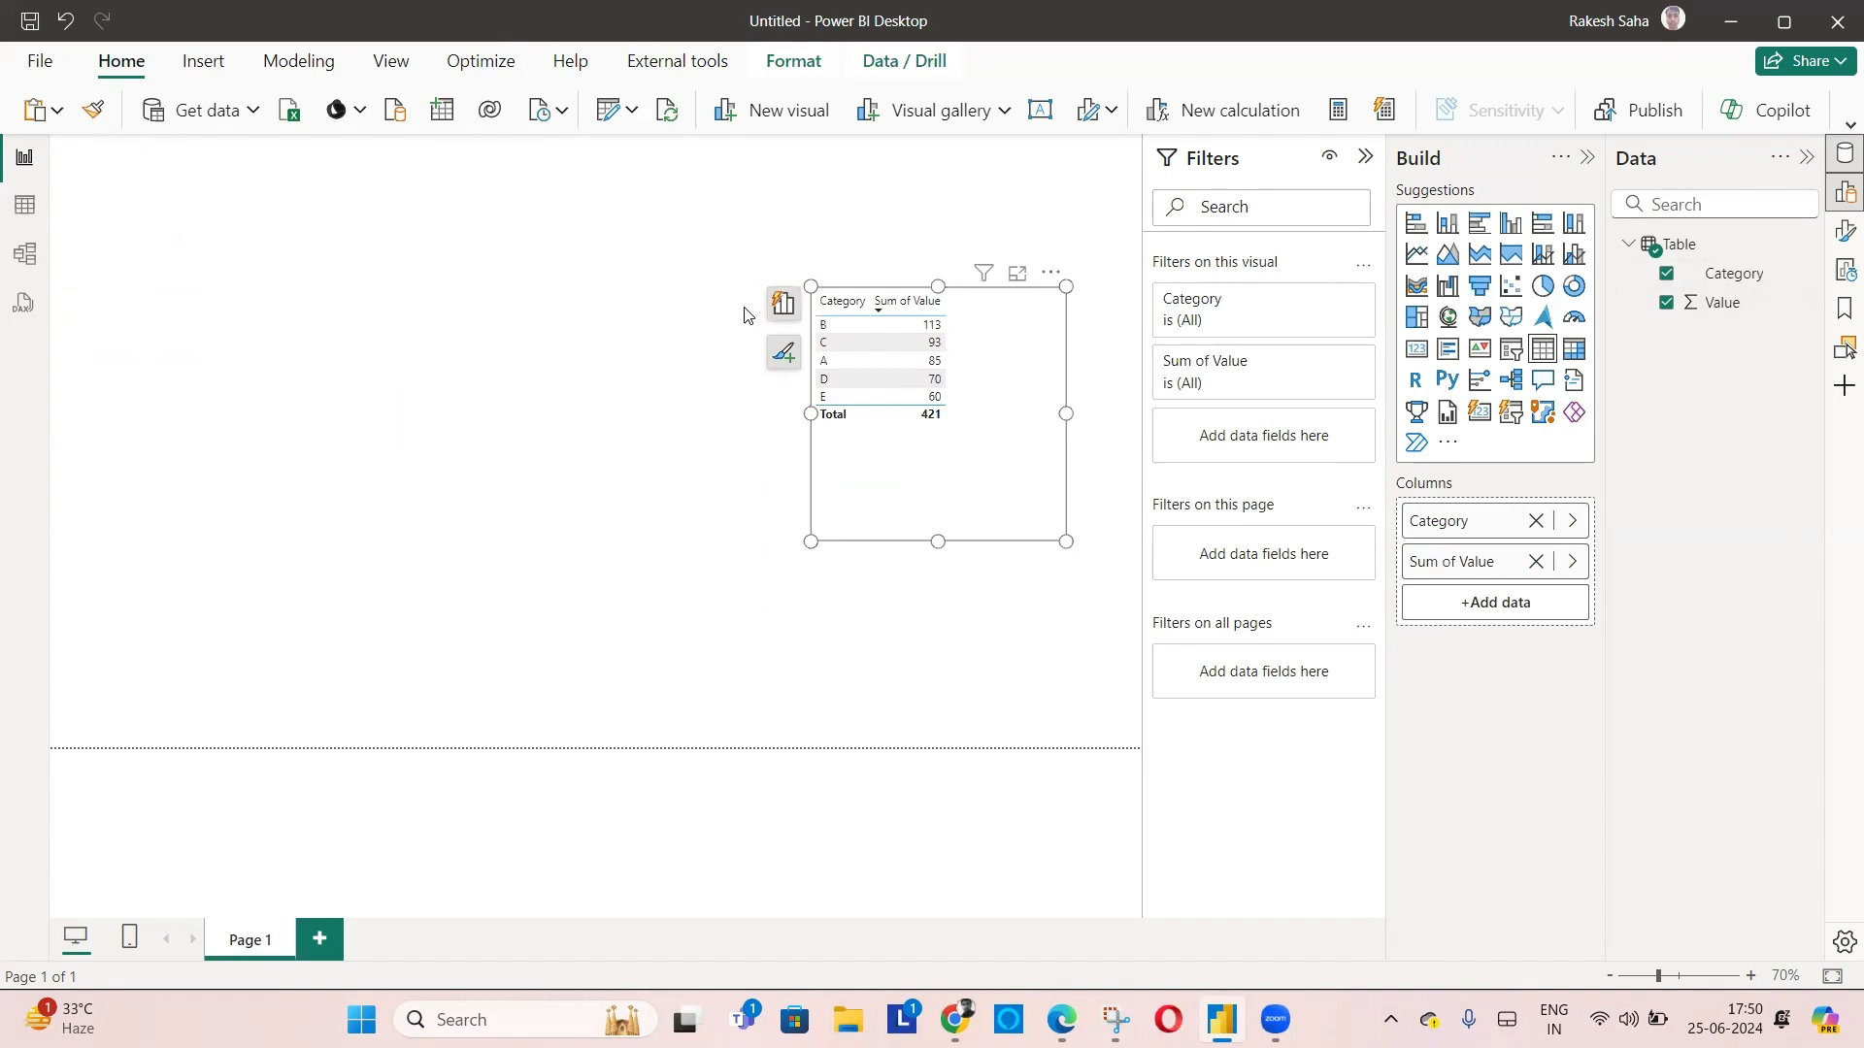
pyautogui.click(1059, 208)
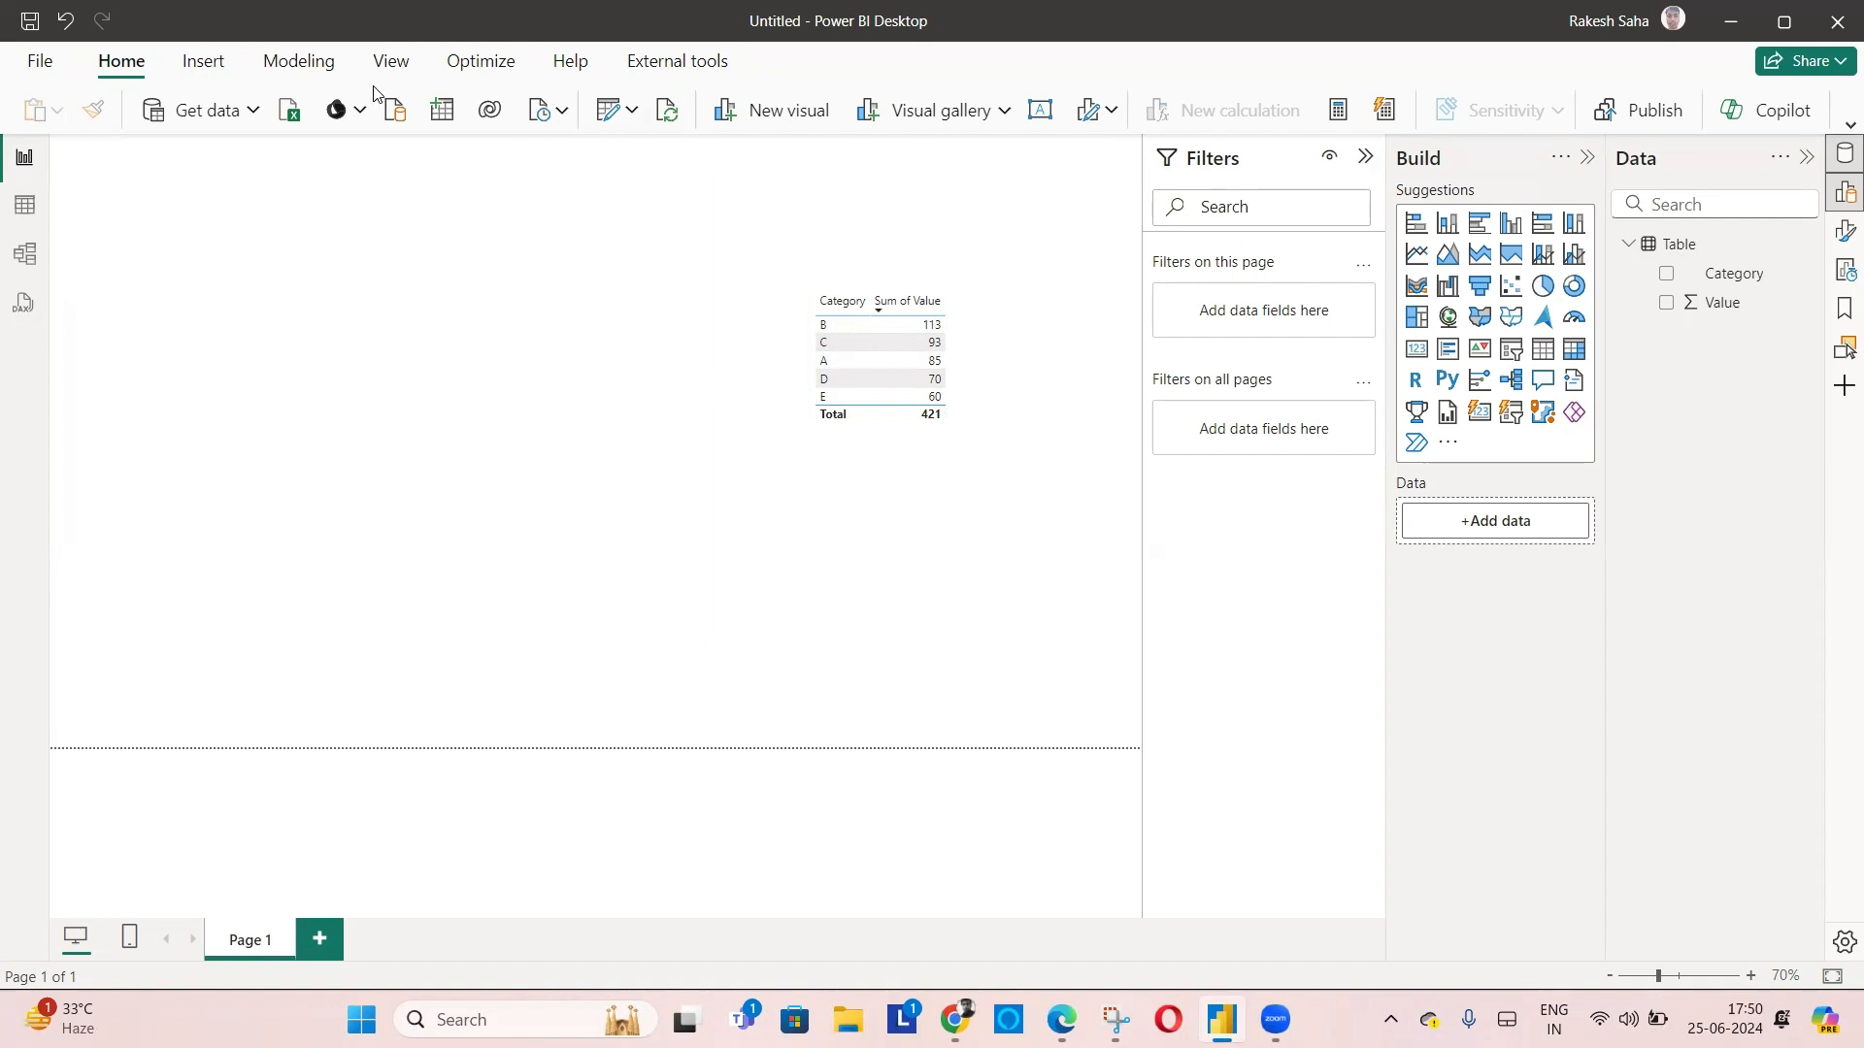
# Create a new calculated table named 2nd Highest by Topn
pyautogui.click(1674, 244)
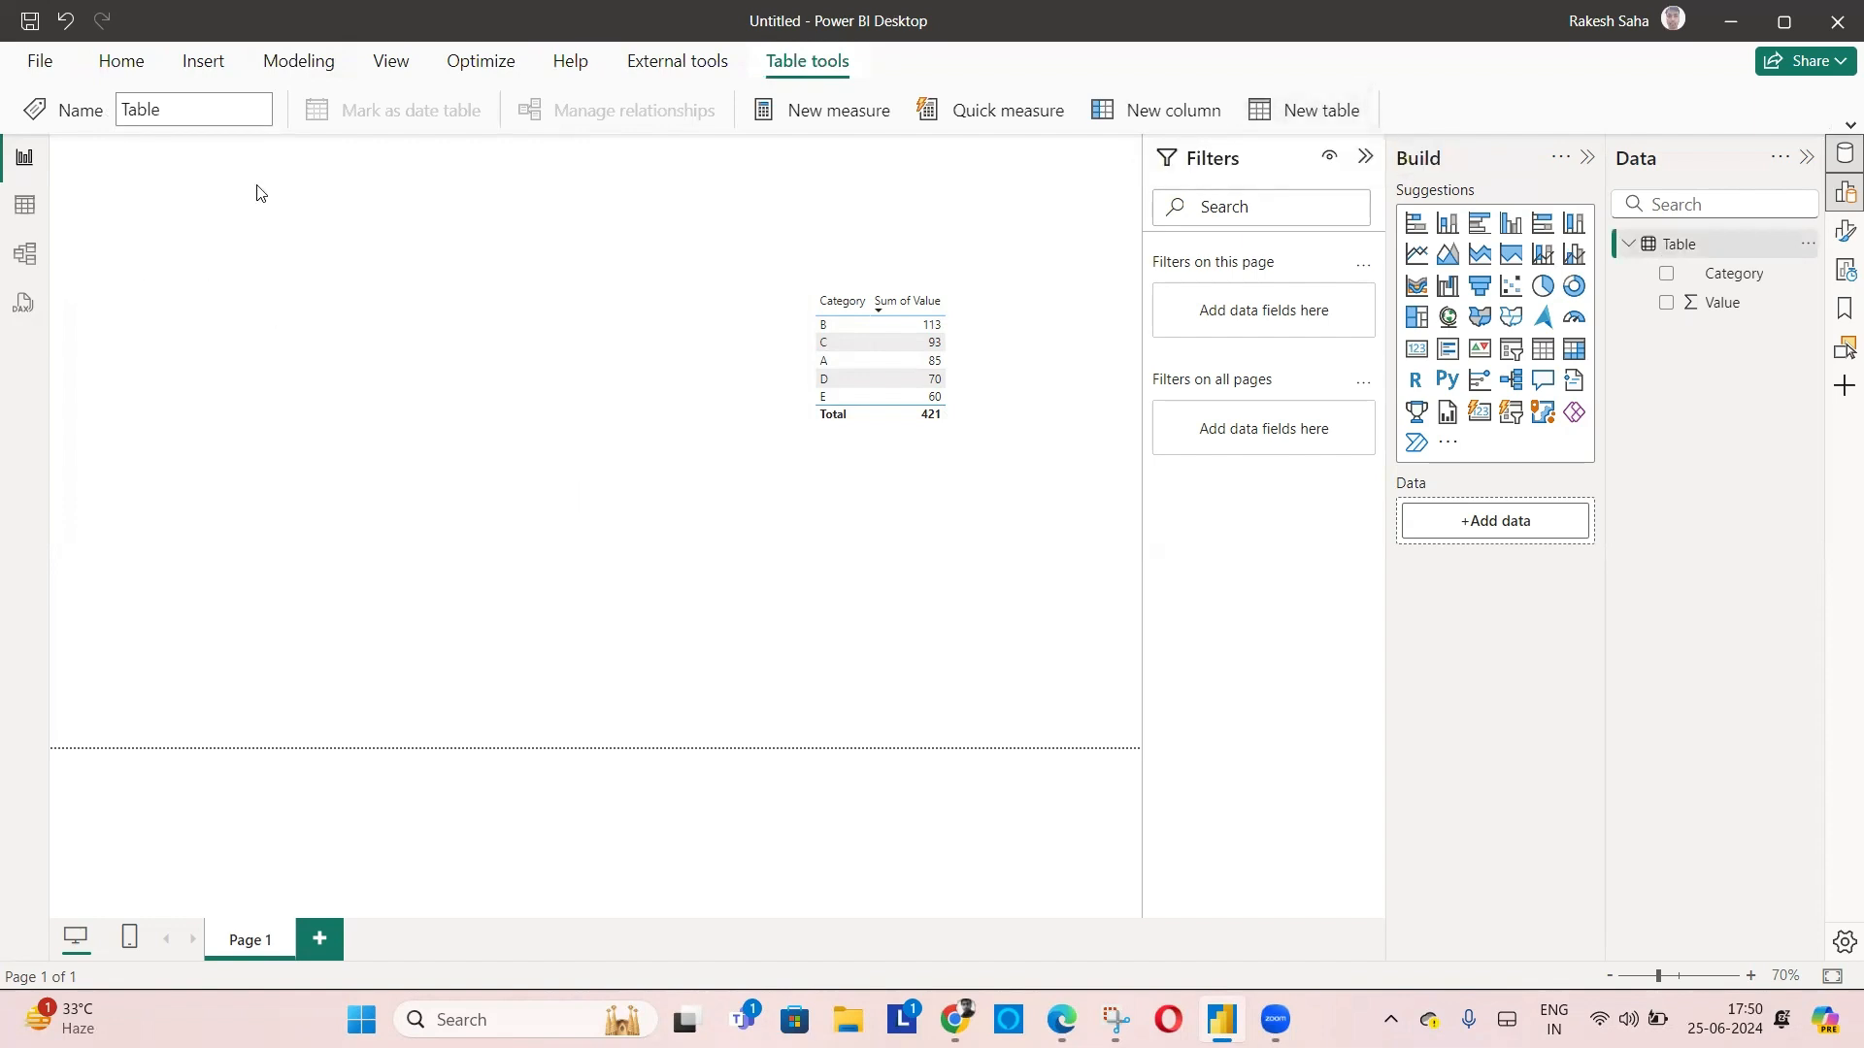
pyautogui.click(1301, 125)
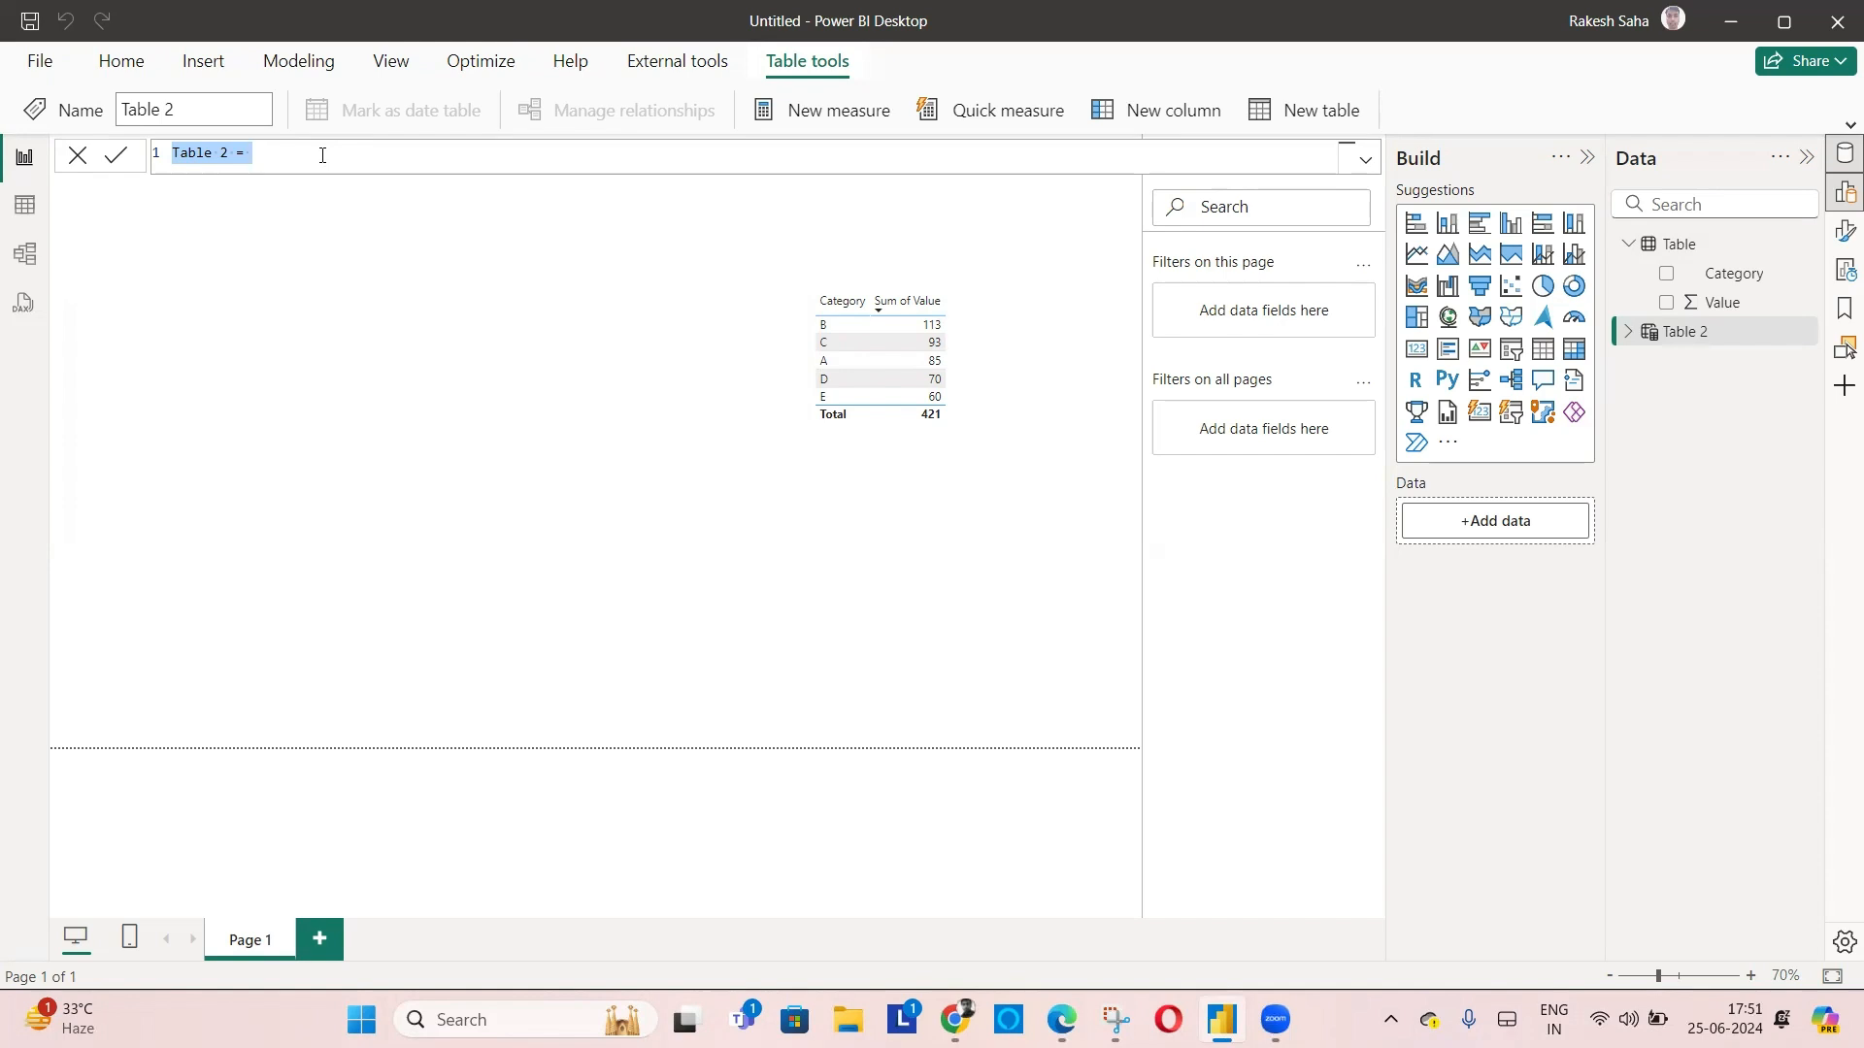
pyautogui.write('2nd Highest ')
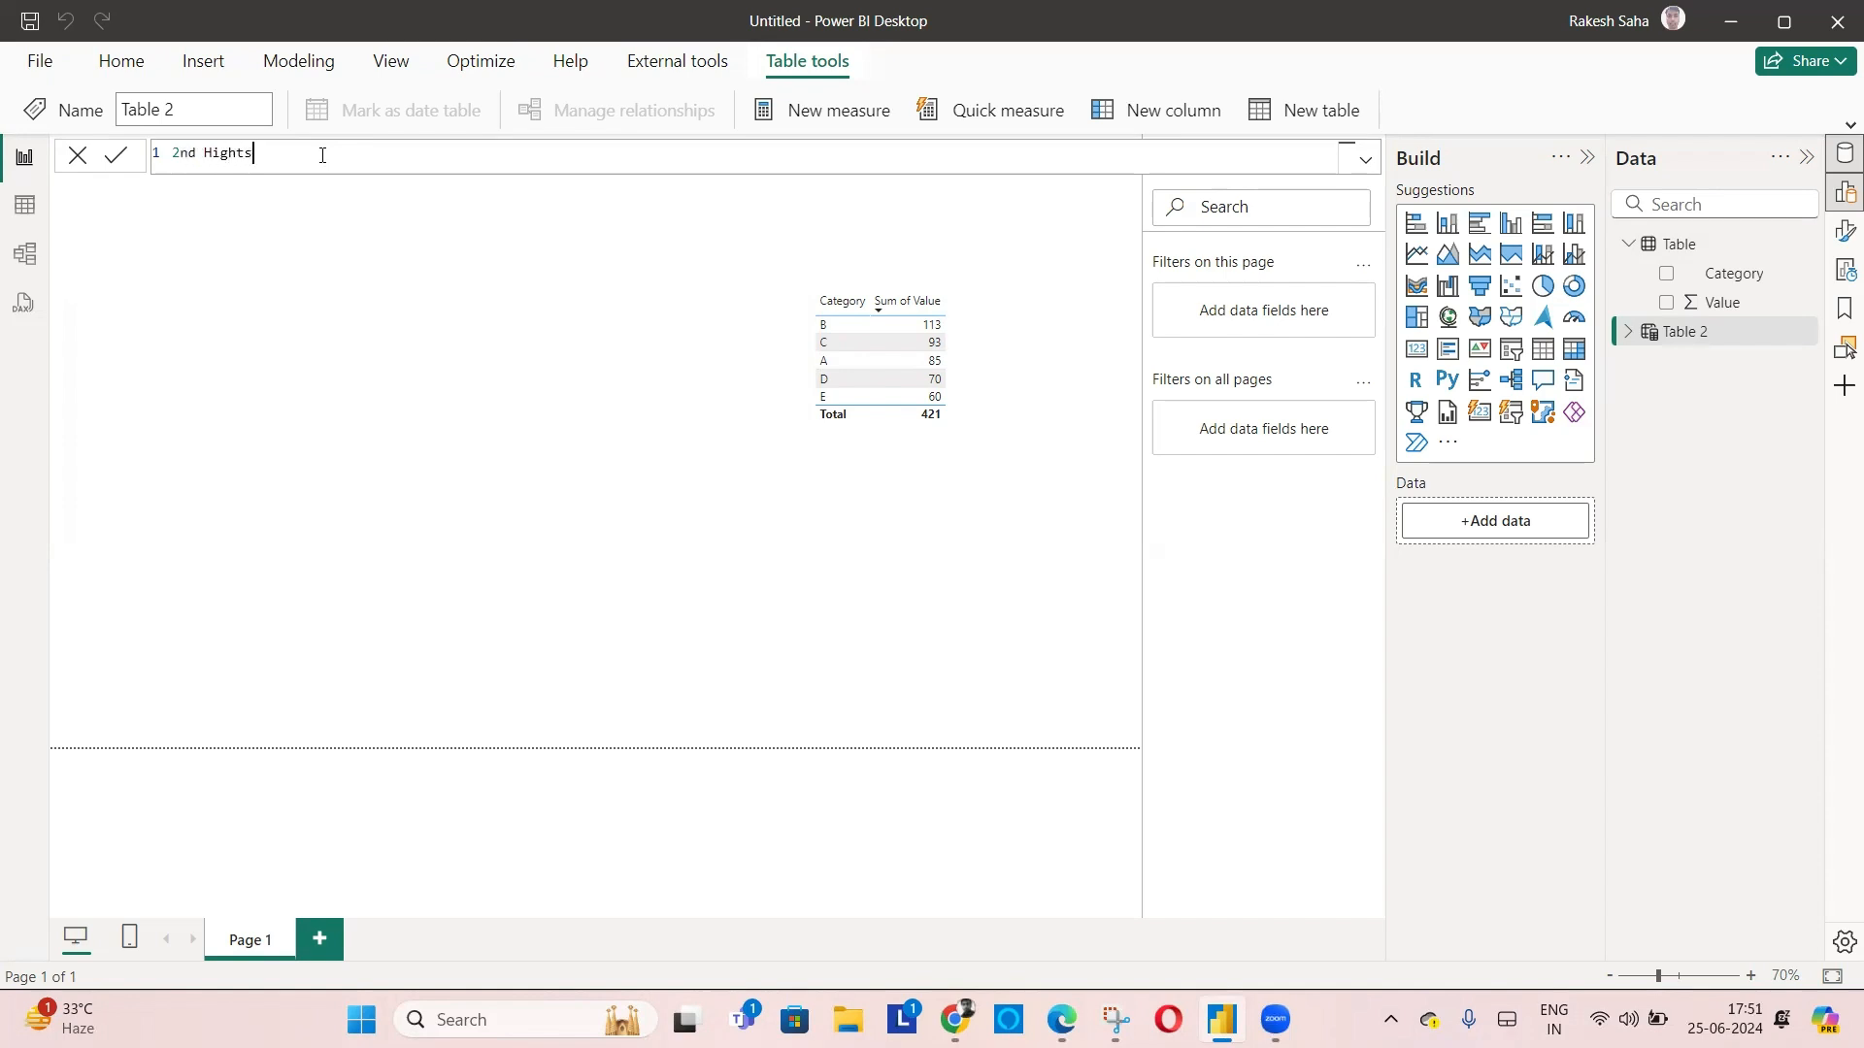
pyautogui.write('by Topn=')
pyautogui.hotkey('shift', 'Return')
# Define a variable top2 in the table formula that starts a TOPN function returning 2 rows from 'Table'
pyautogui.write('va')
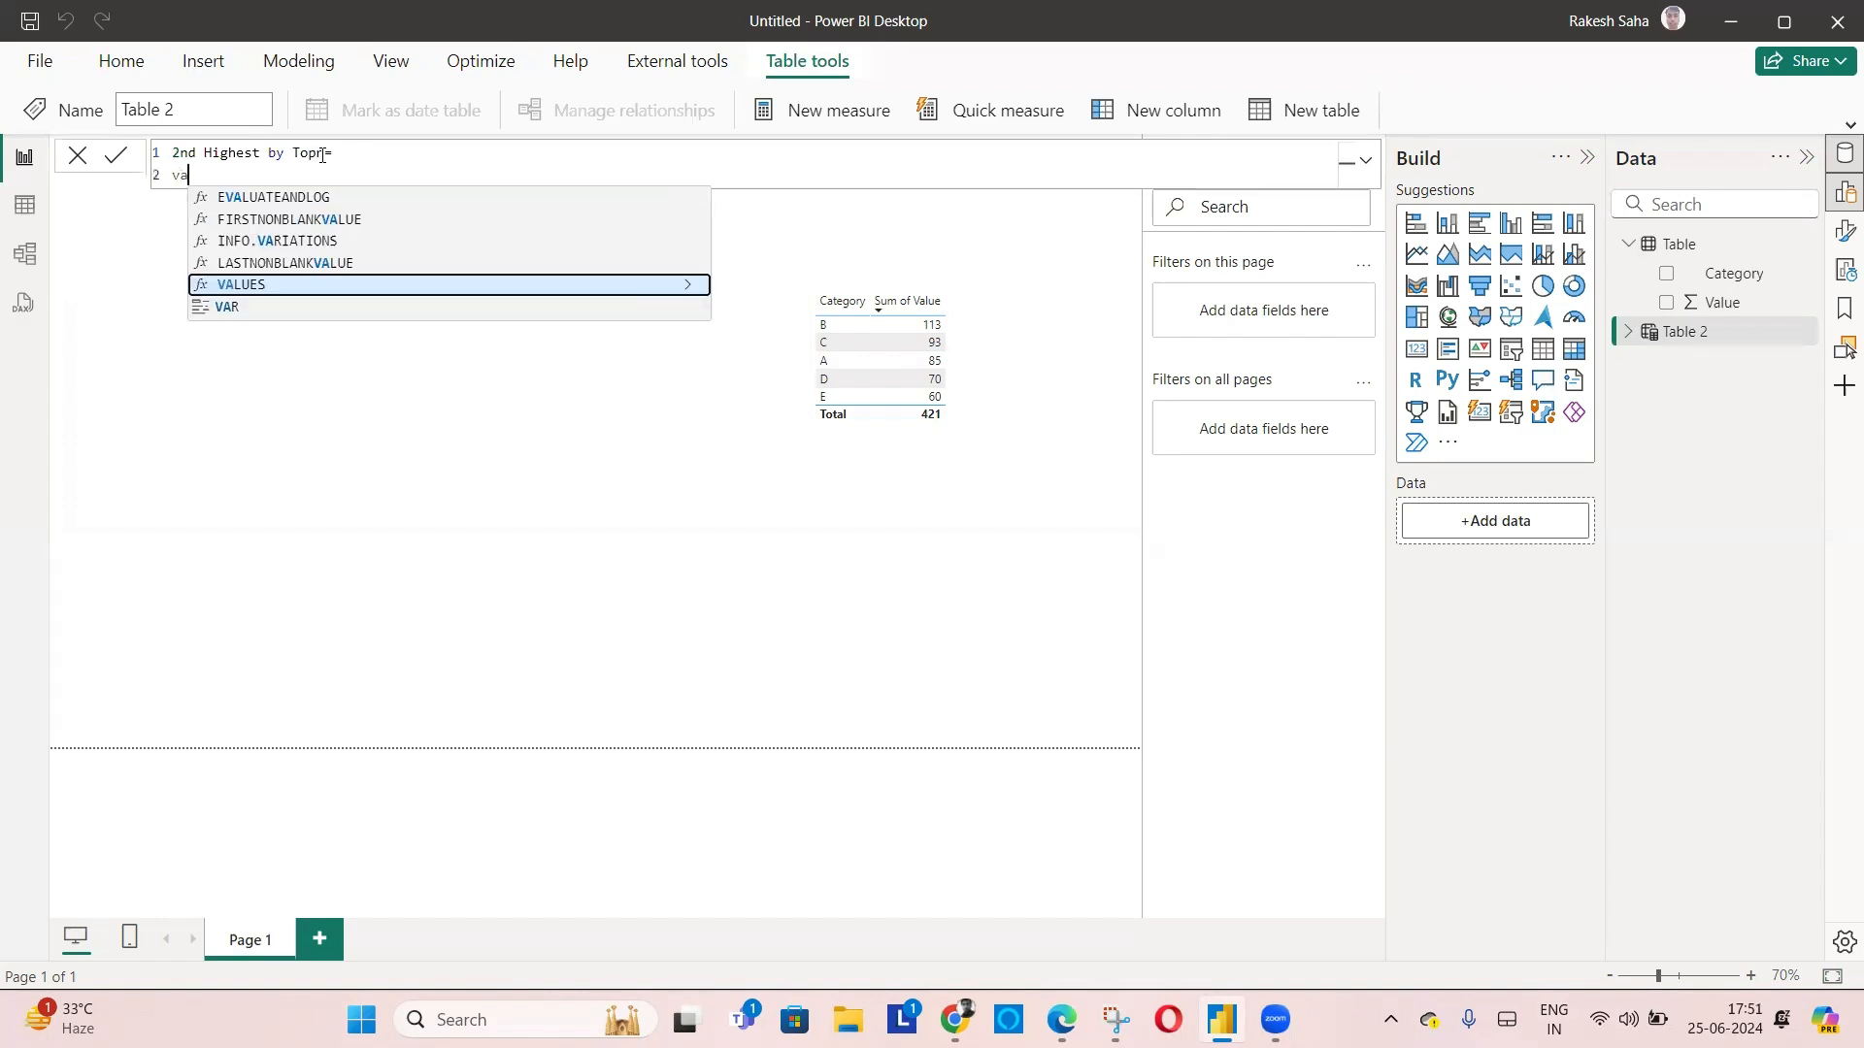
pyautogui.write('r top2=to')
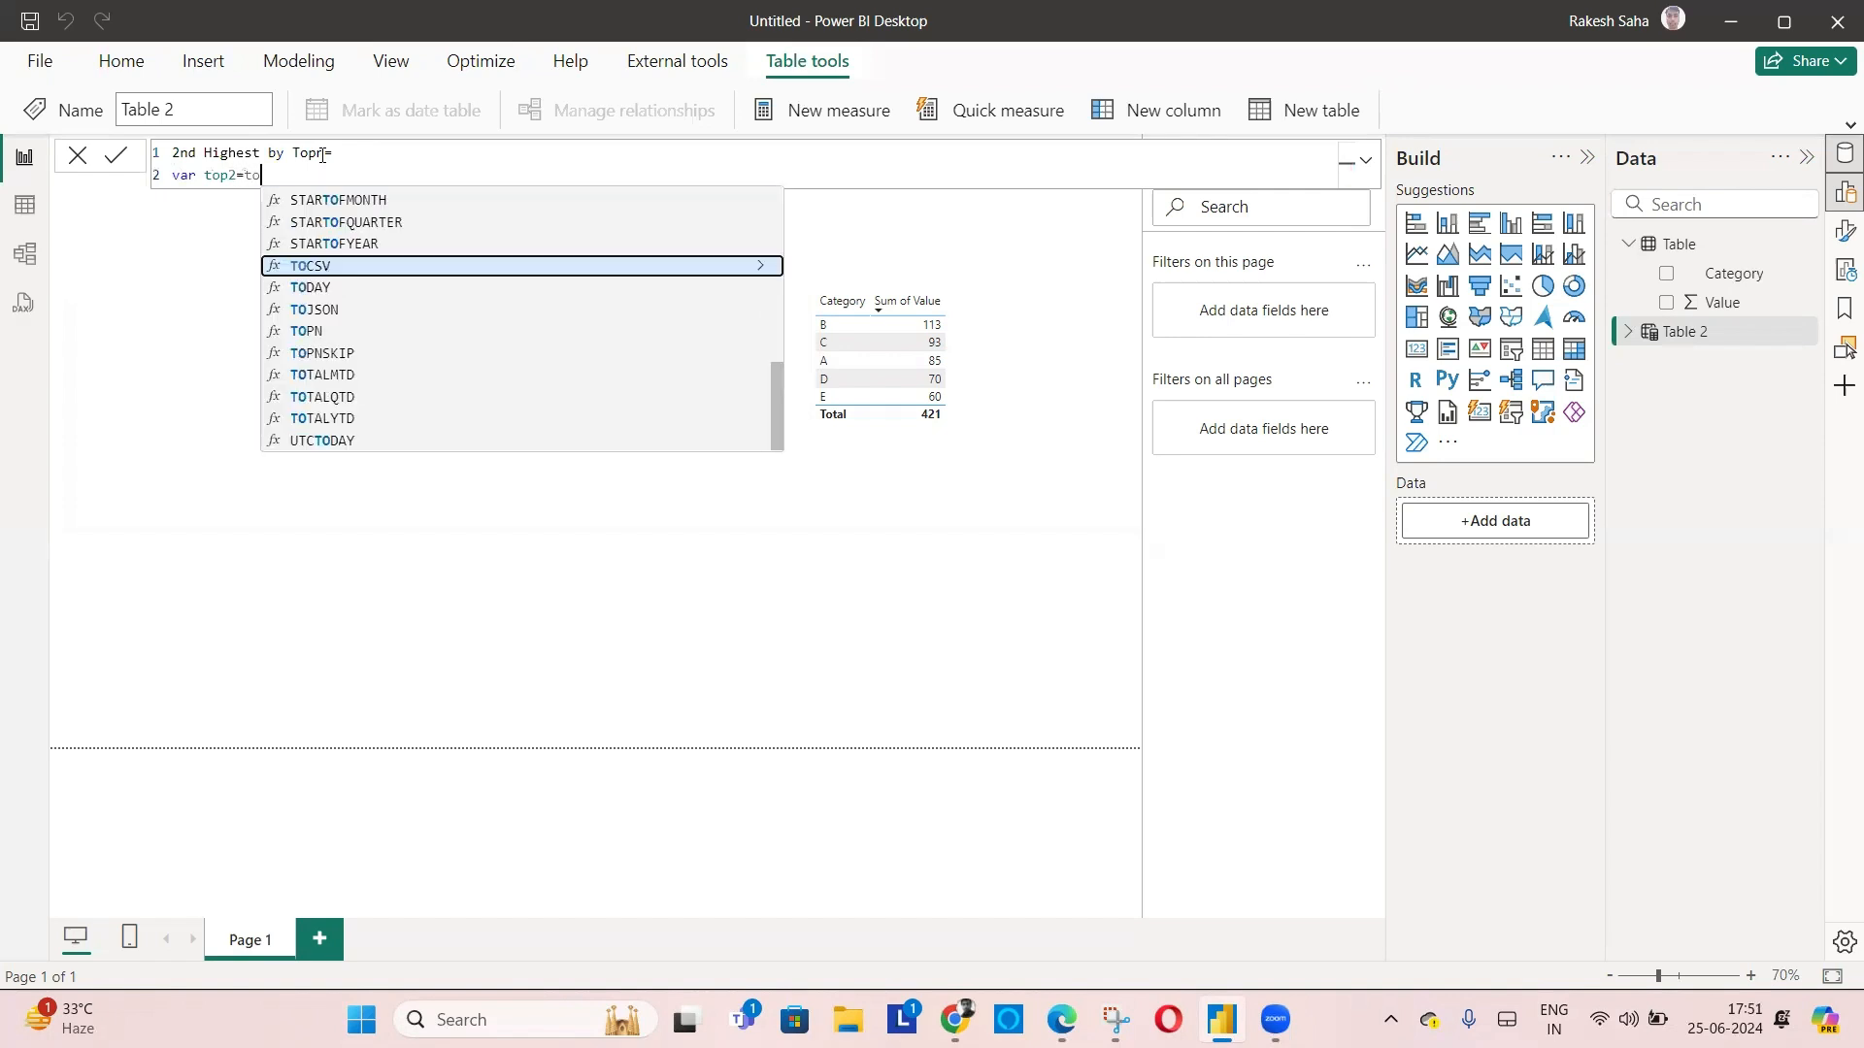
pyautogui.write('pn(2,')
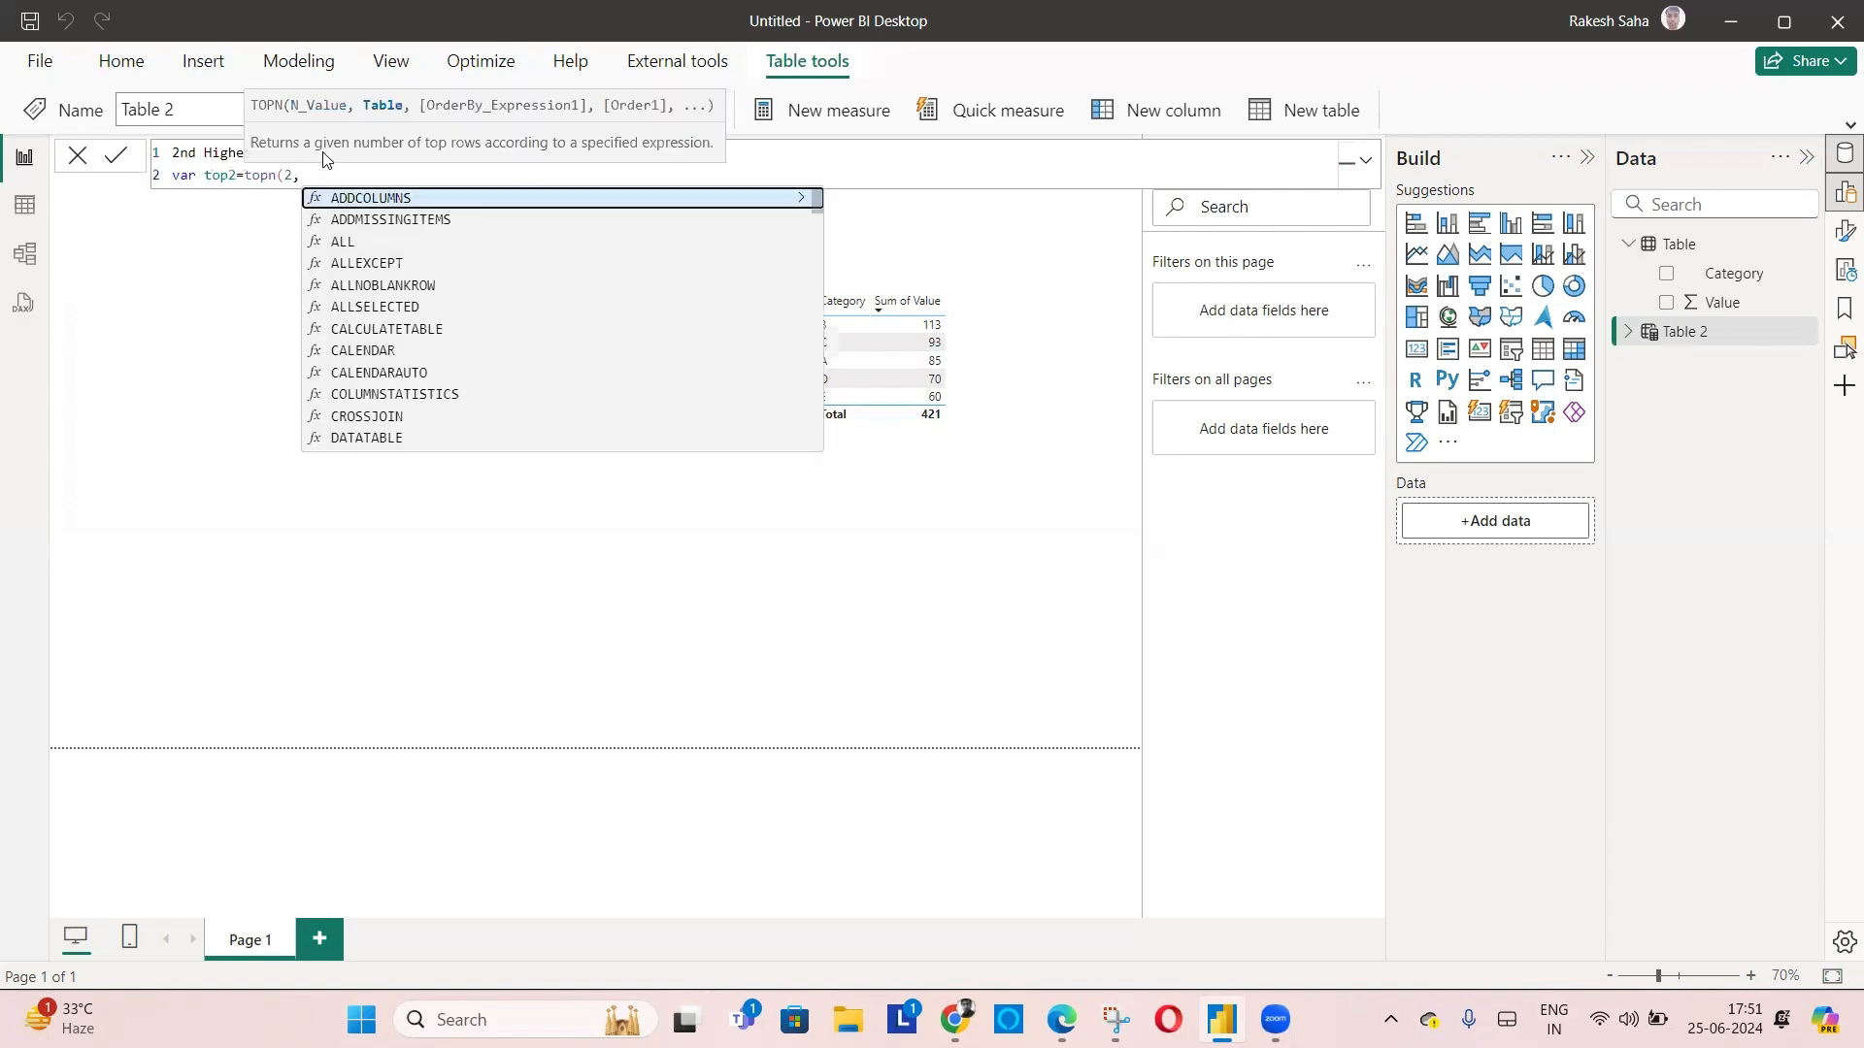
pyautogui.write('ta')
pyautogui.press('Tab')
pyautogui.write(',')
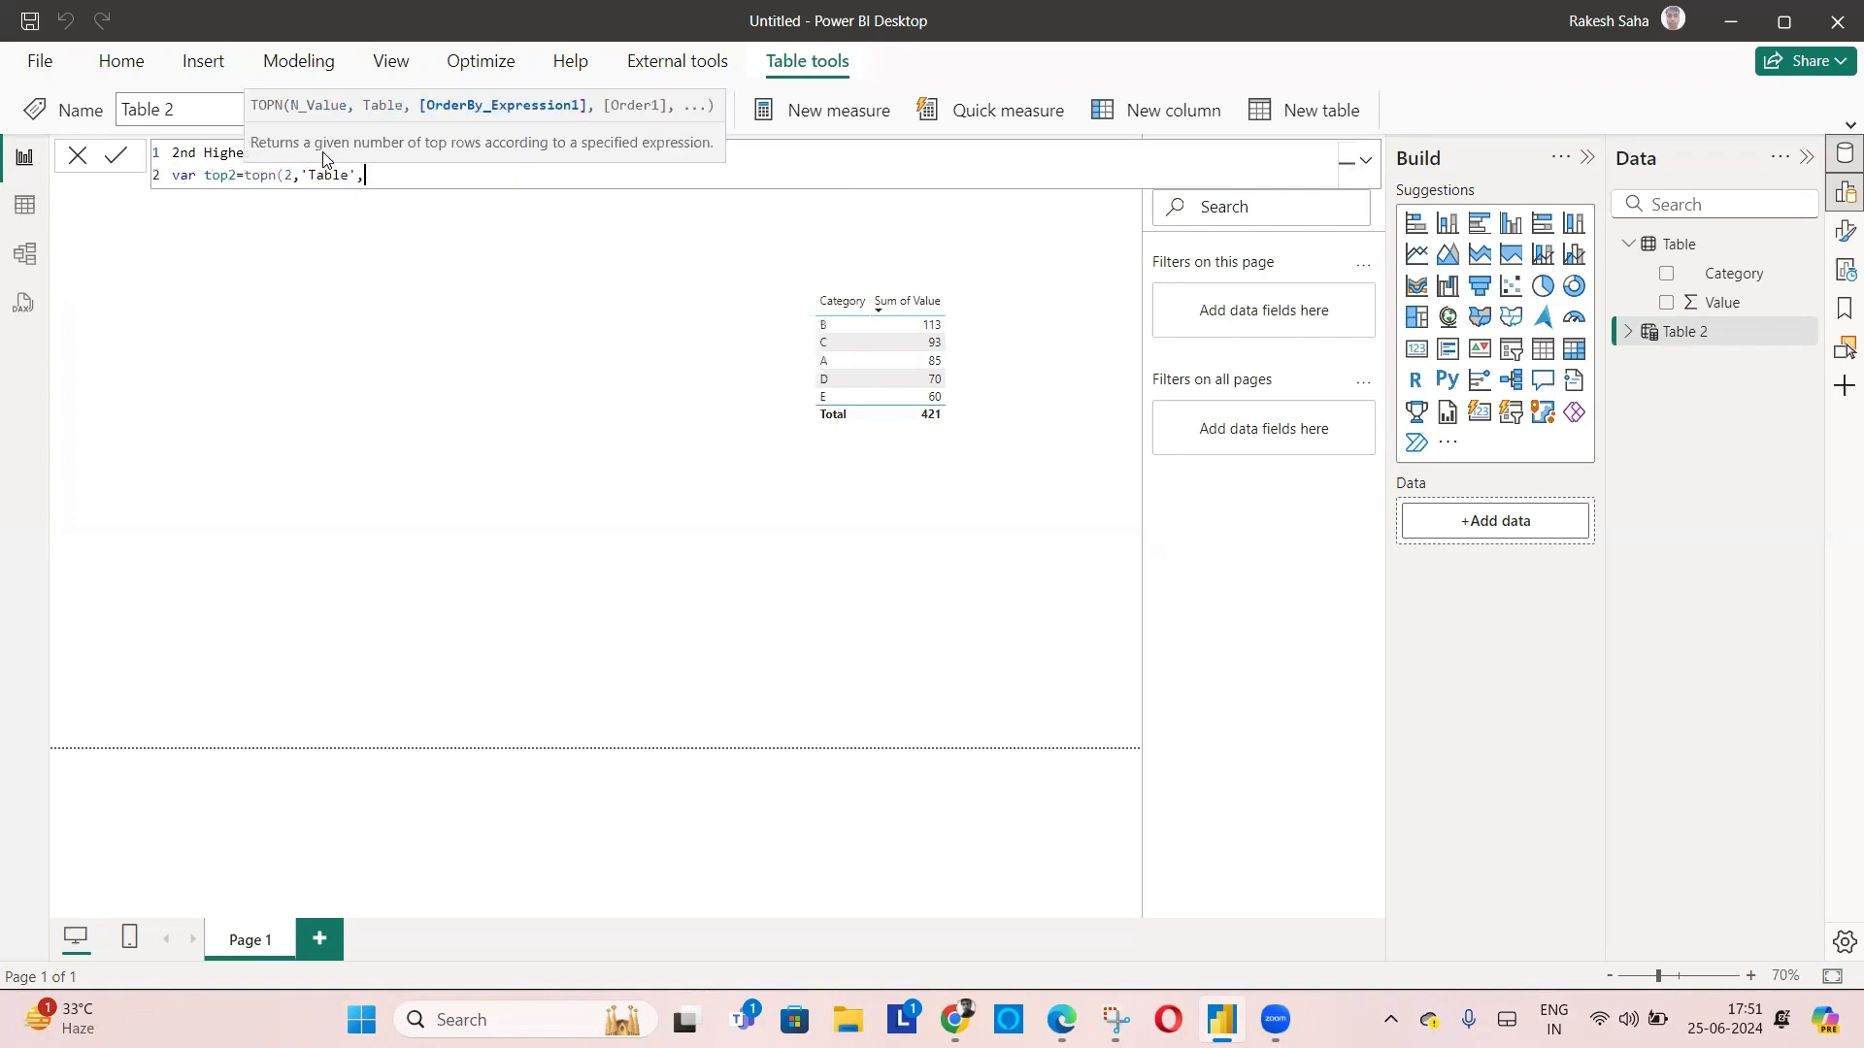
# Use sum('Table'[Value]) as the order-by expression of the TOPN function
pyautogui.write('sum')
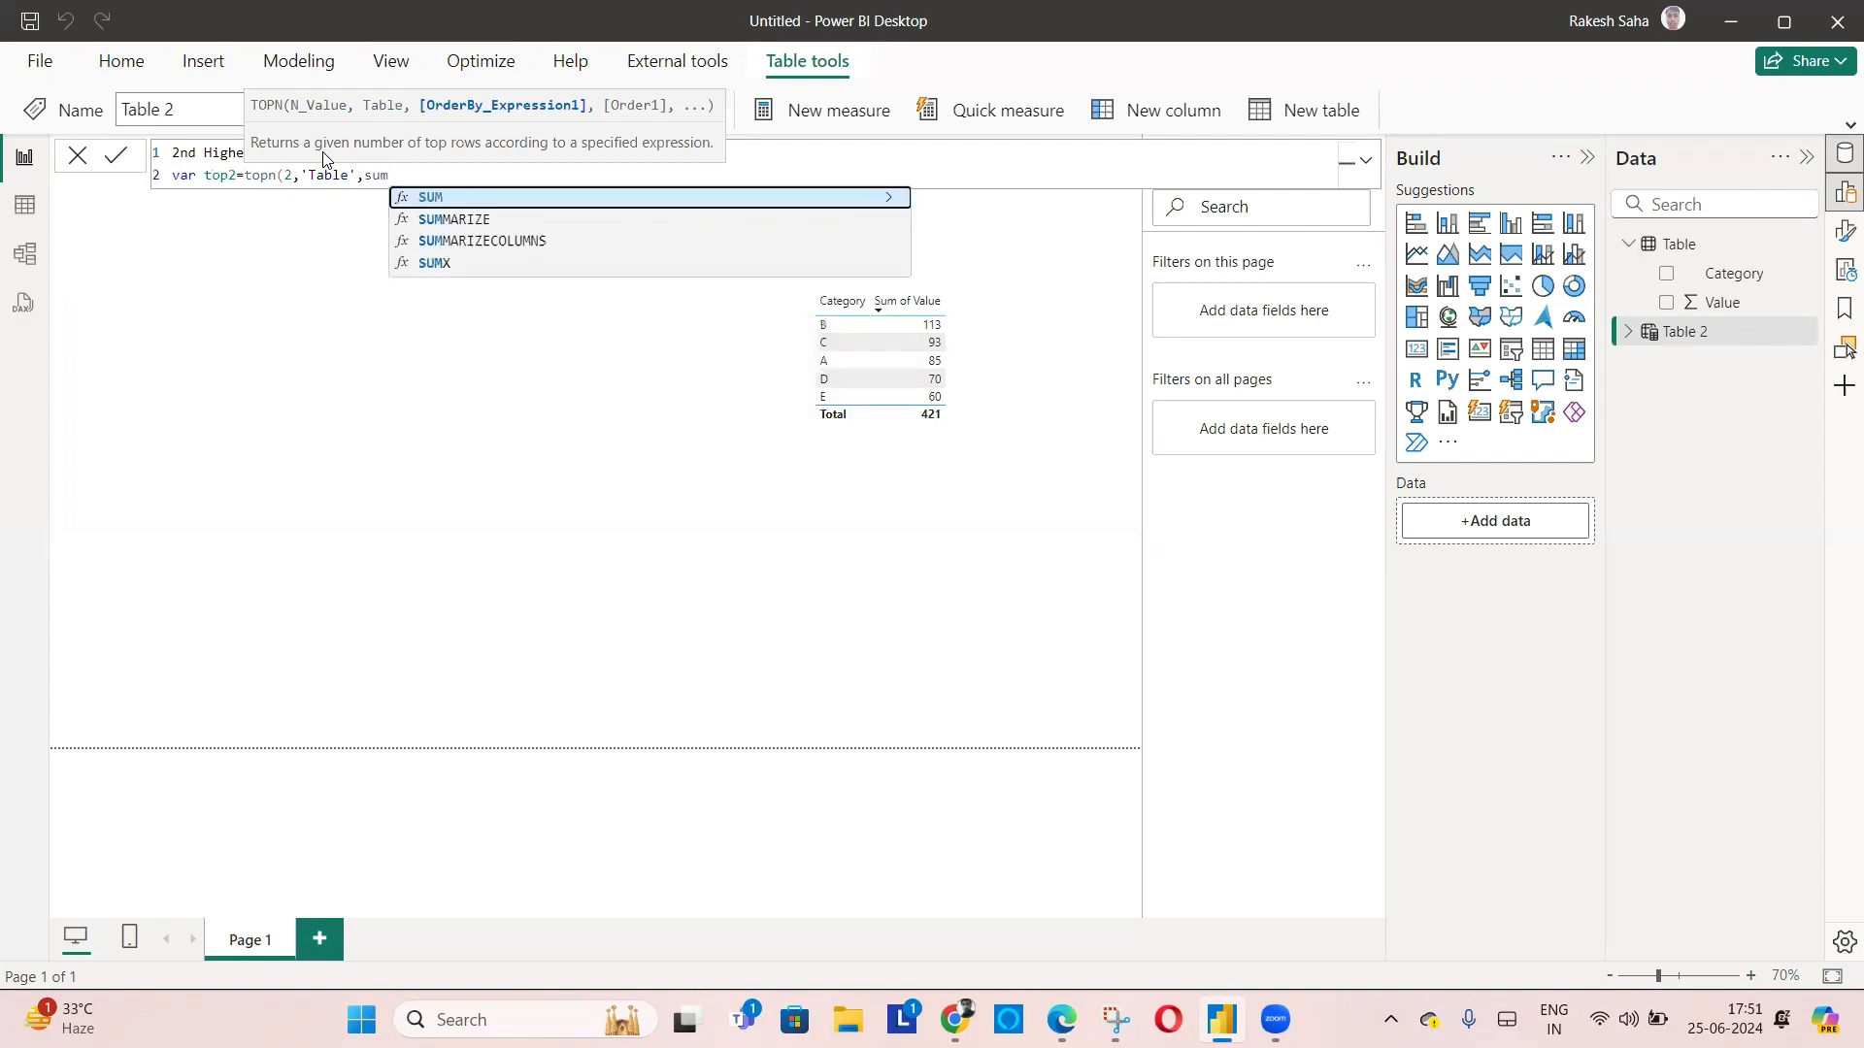
pyautogui.write('(')
pyautogui.press('Down')
pyautogui.press('Down')
pyautogui.press('Tab')
pyautogui.write(')')
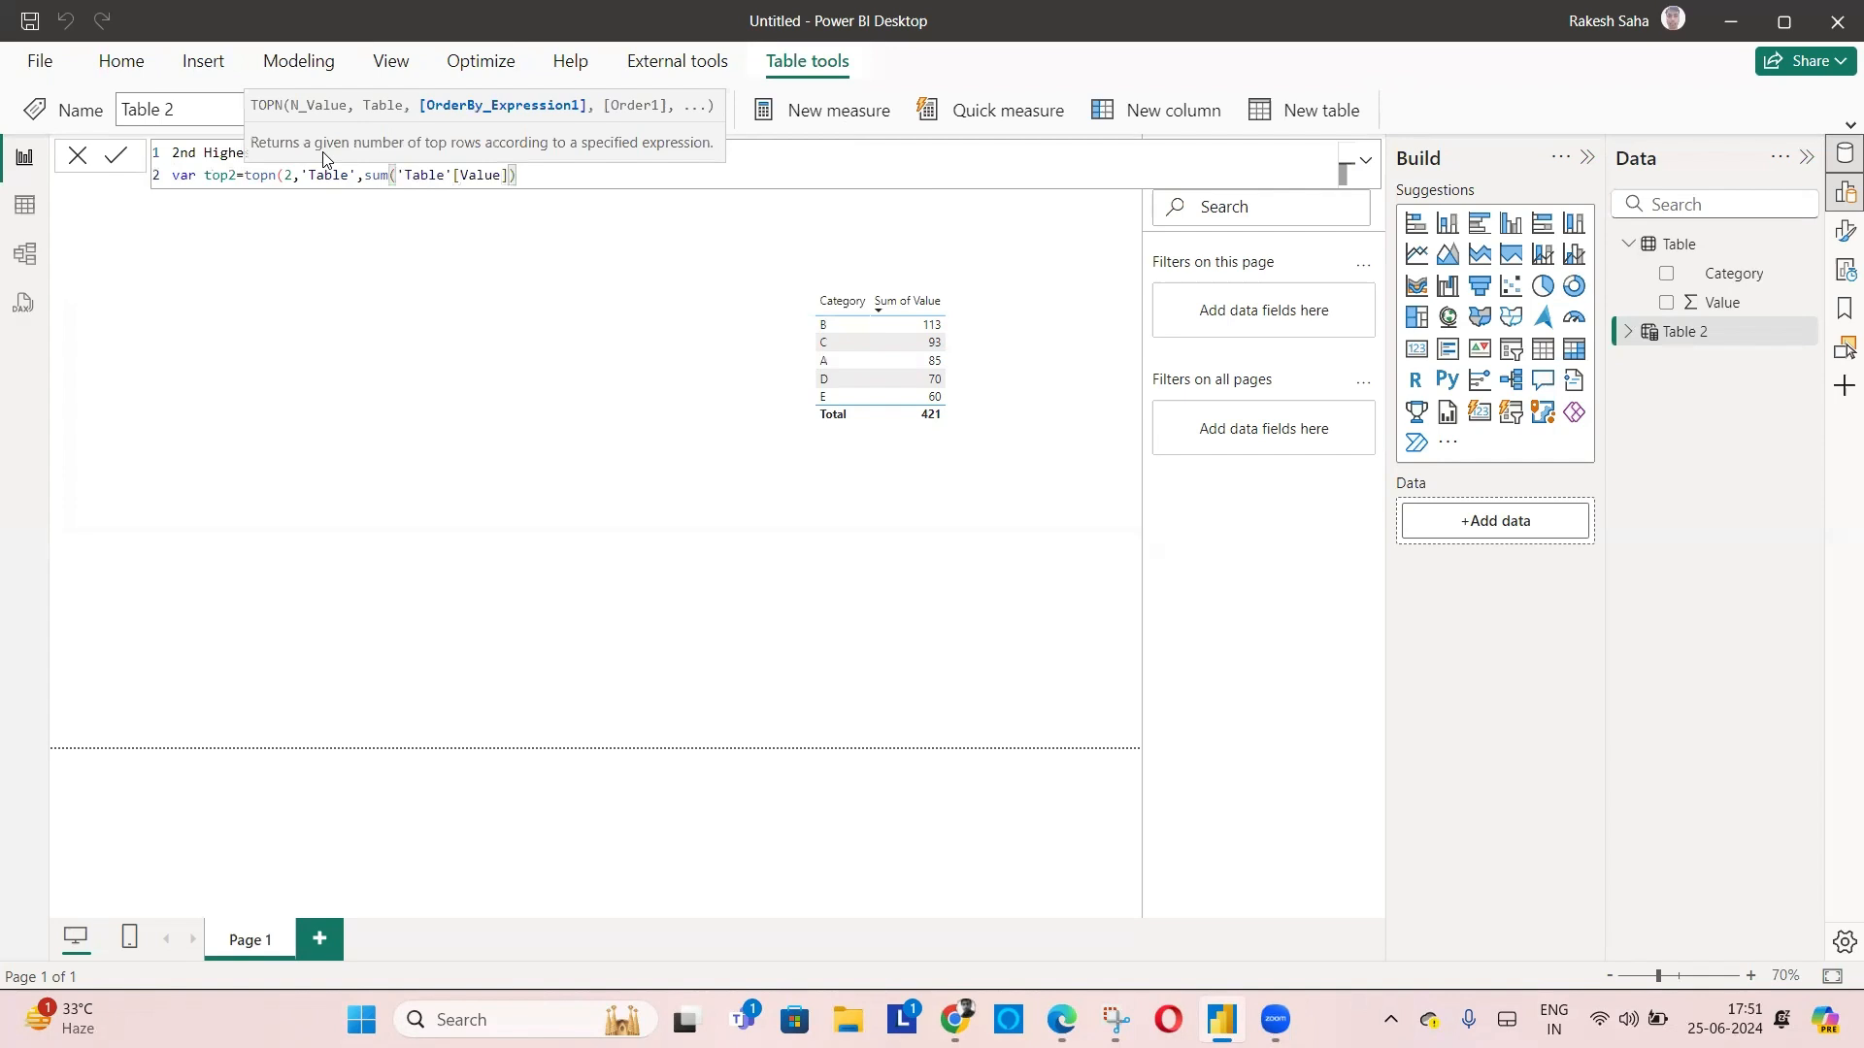
# Set the TOPN sort order to DESC and complete the function
pyautogui.write(',')
pyautogui.press('Down')
pyautogui.press('Down')
pyautogui.press('Down')
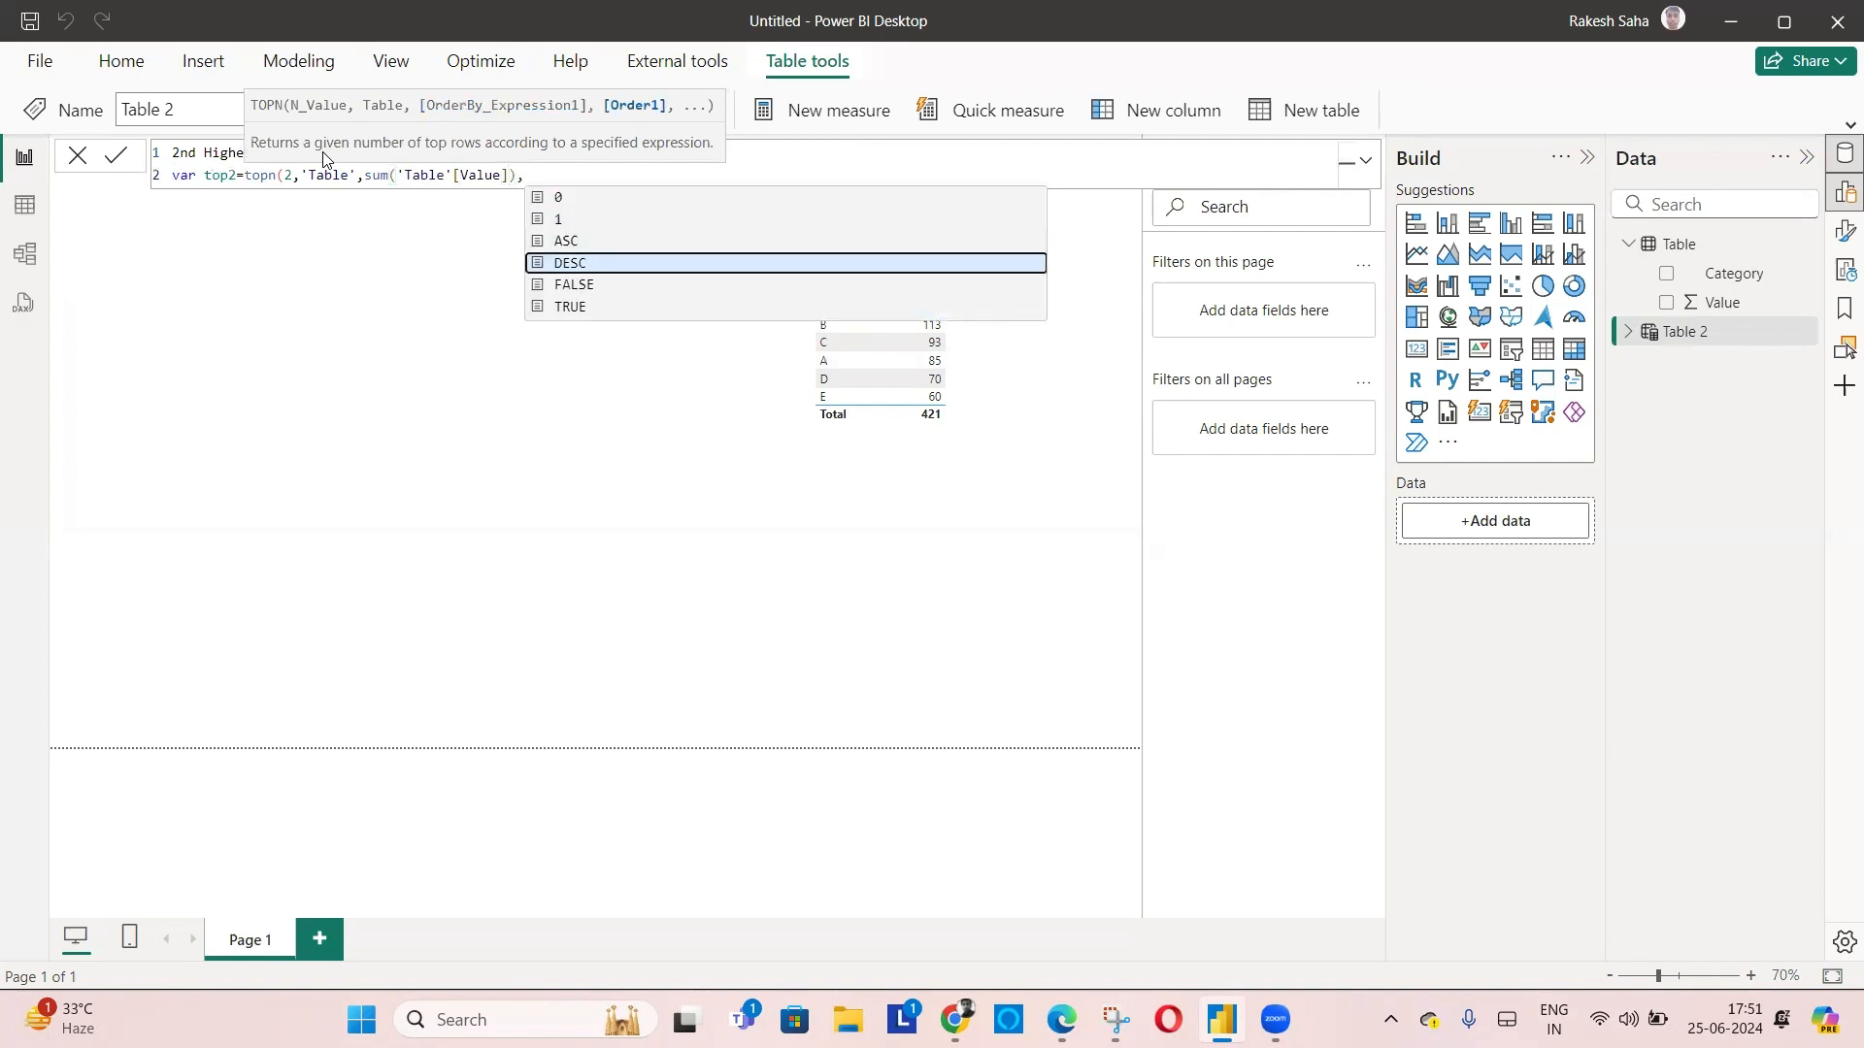
pyautogui.press('Tab')
pyautogui.write(')')
pyautogui.hotkey('shift', 'Return')
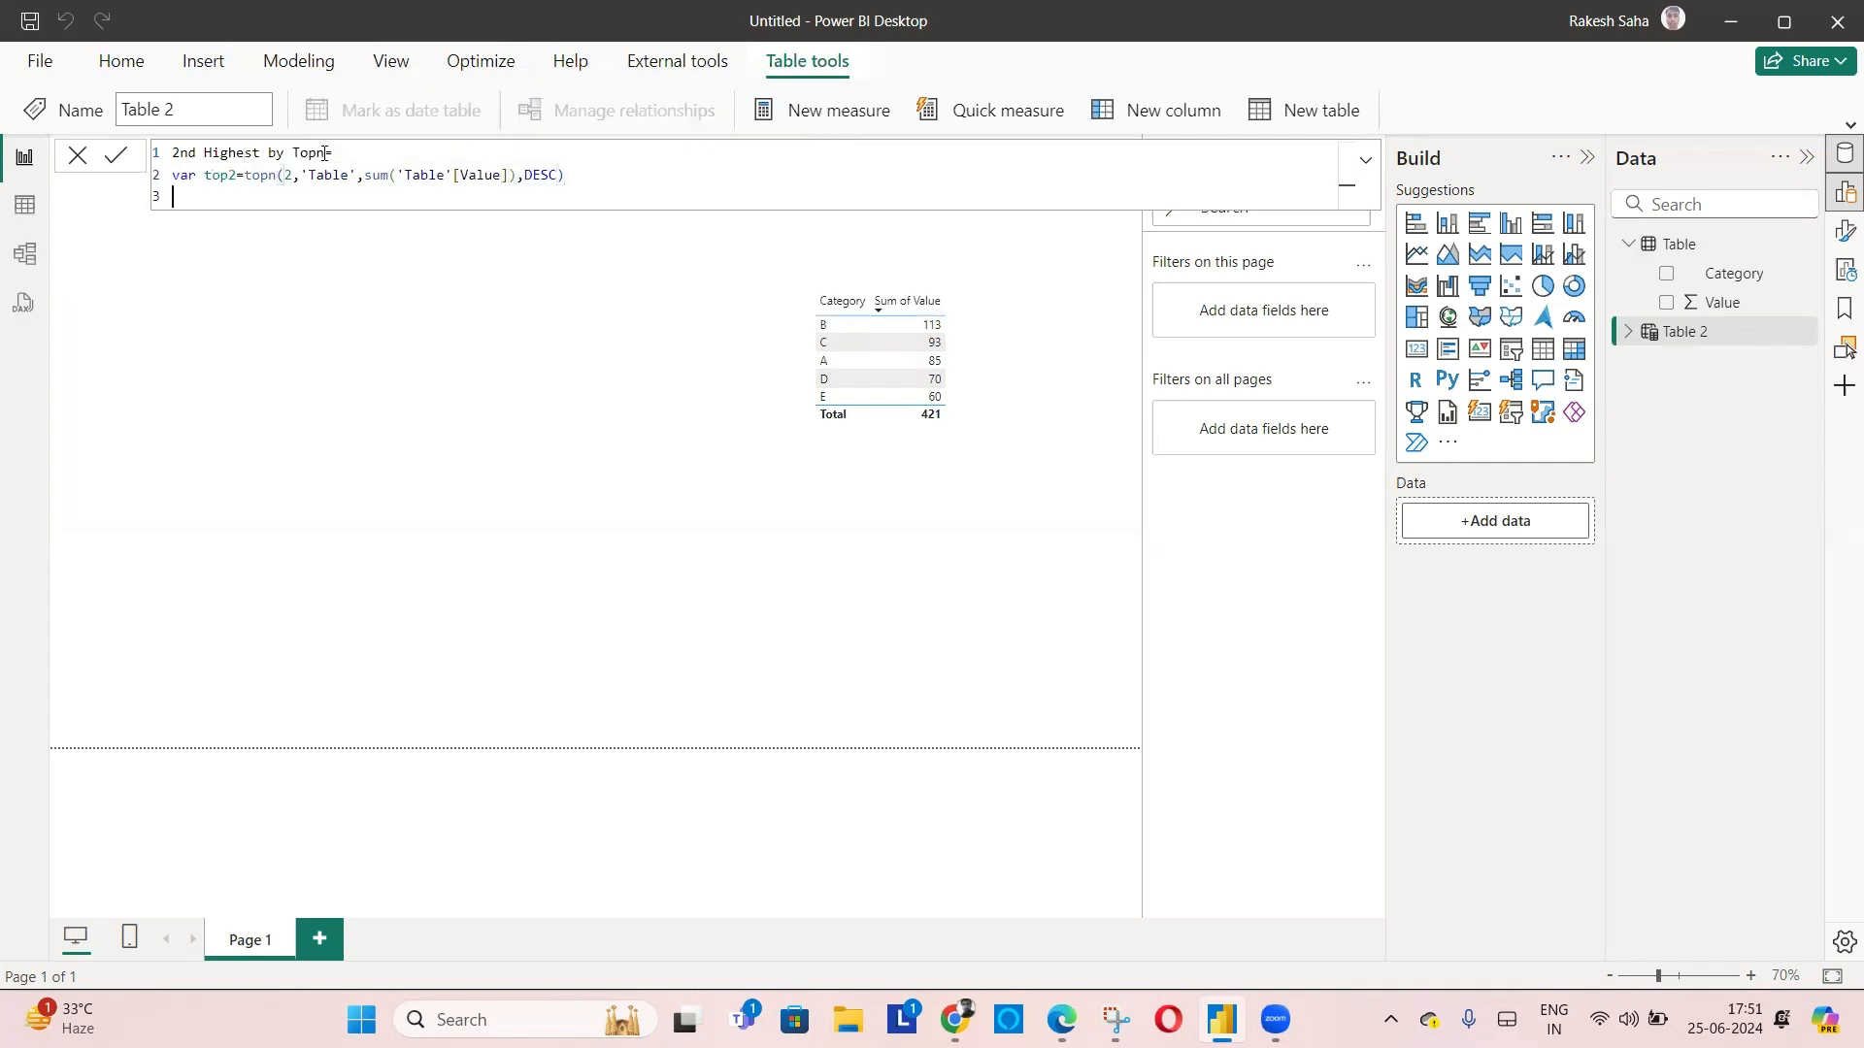
# Finish the formula with a Return of top2 and commit the calculated table
pyautogui.write('Return')
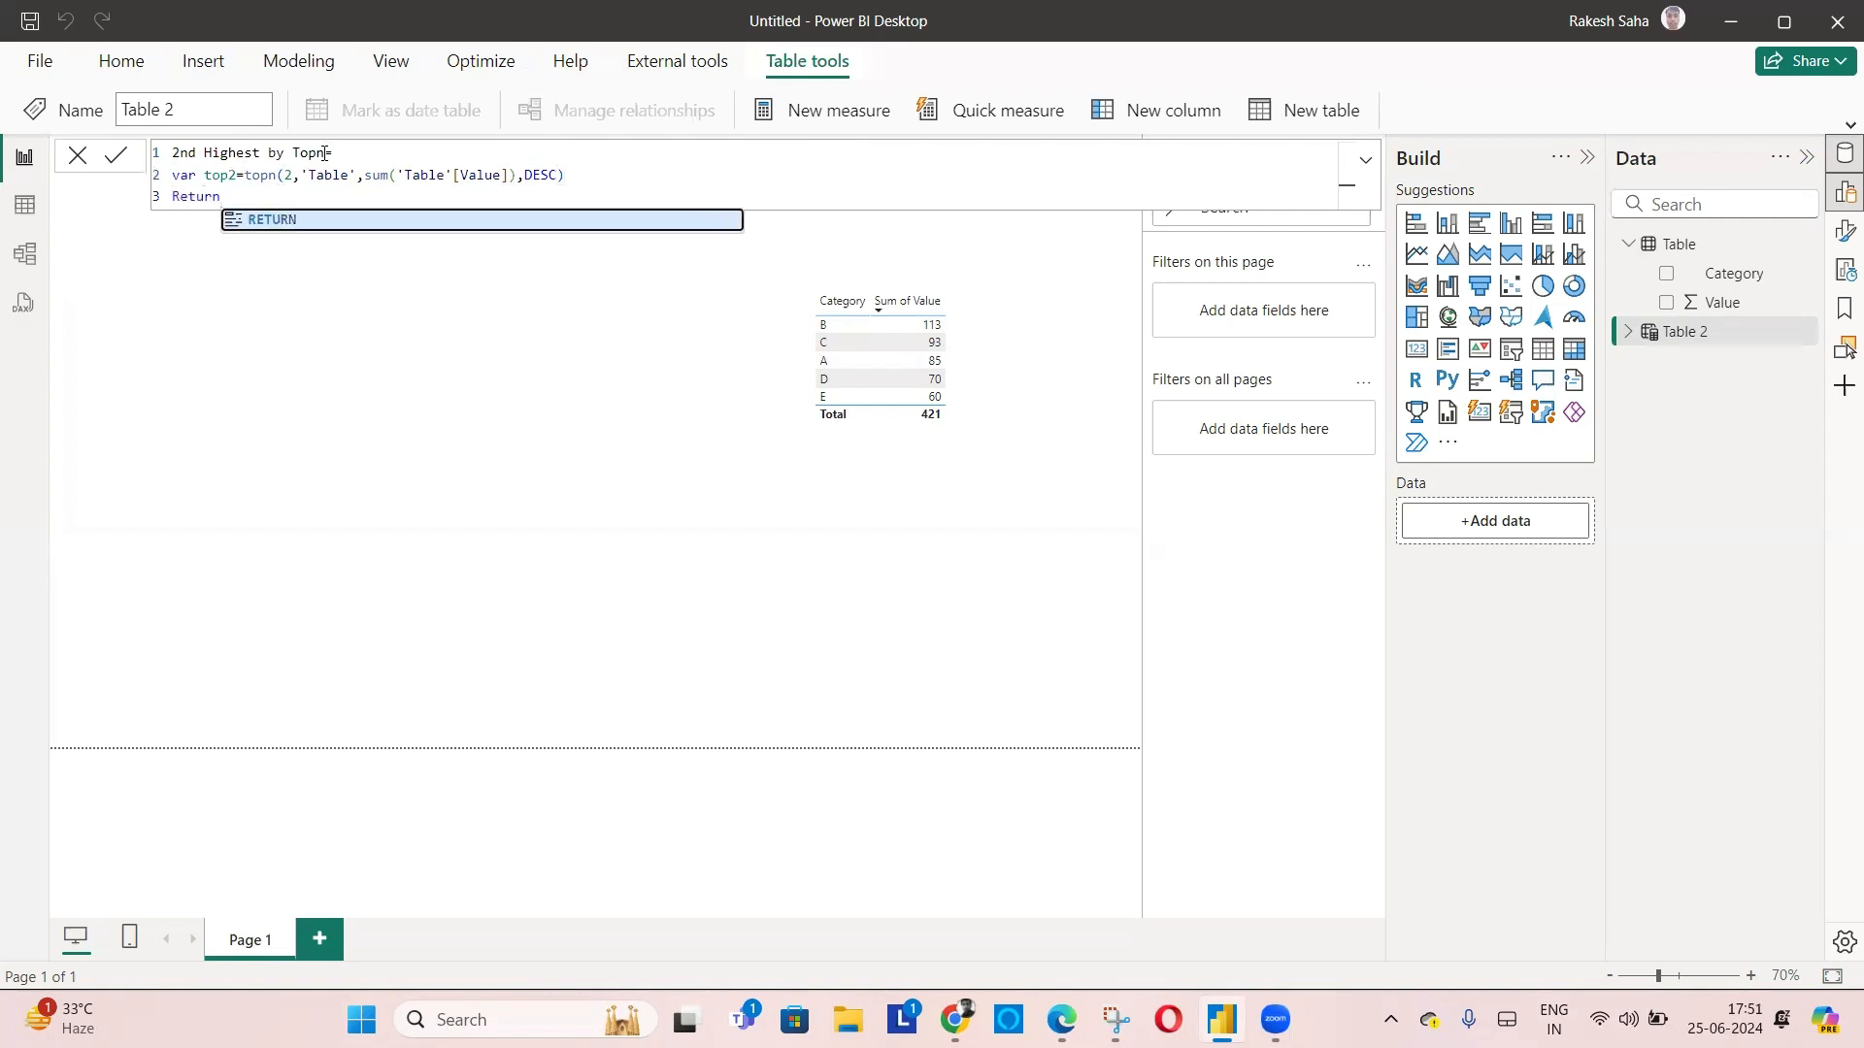
pyautogui.hotkey('shift', 'Return')
pyautogui.write('top2w')
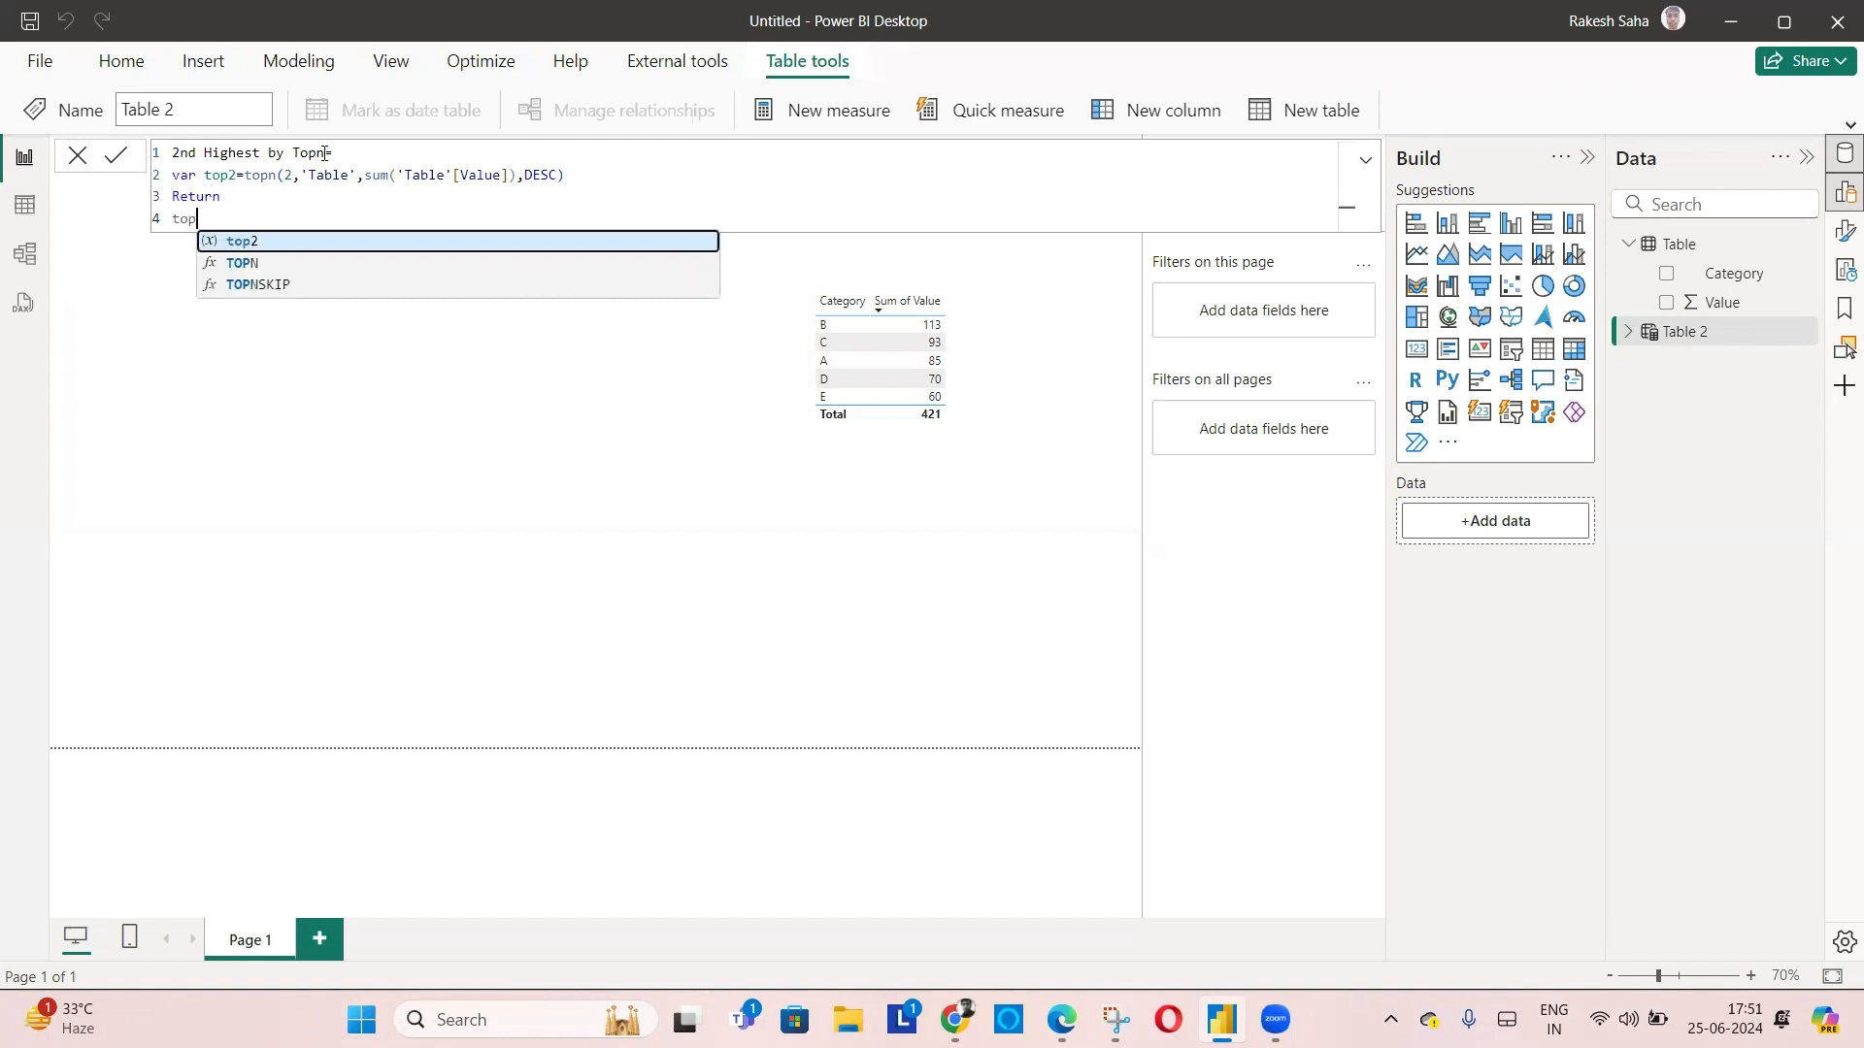
pyautogui.press('BackSpace')
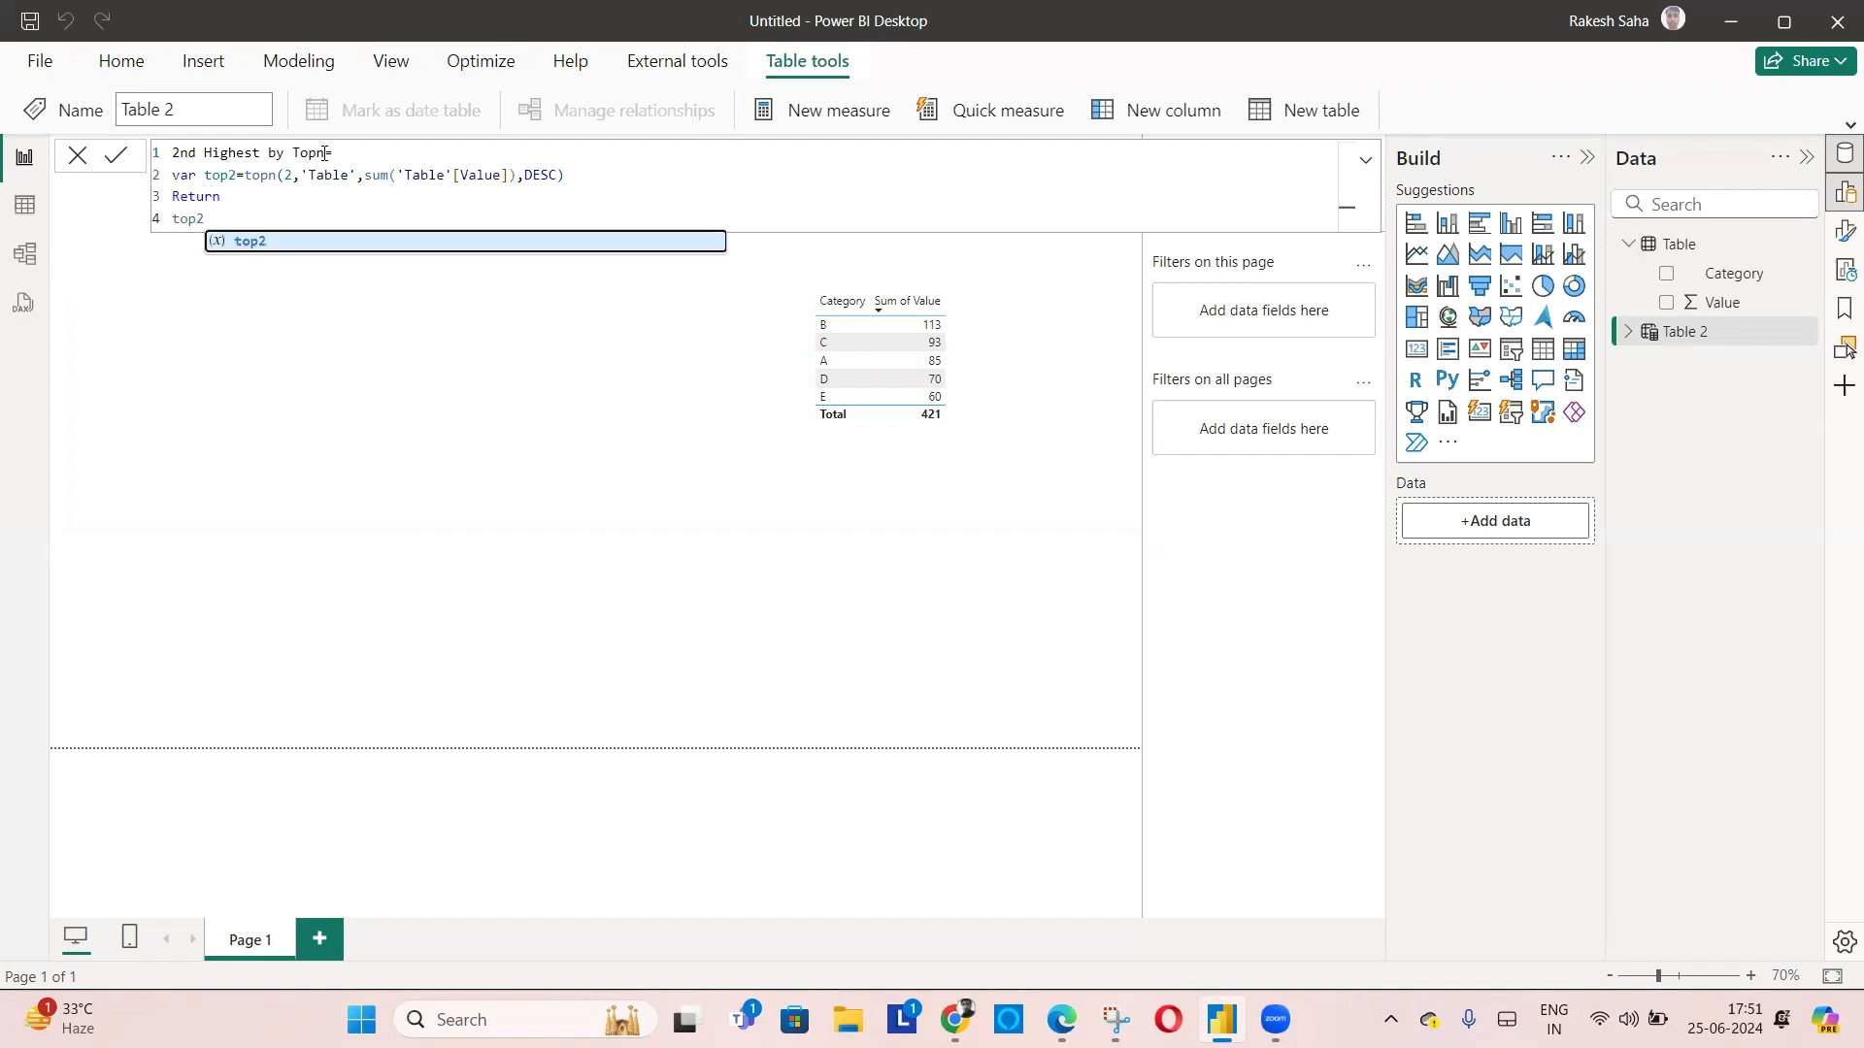
pyautogui.press('Escape')
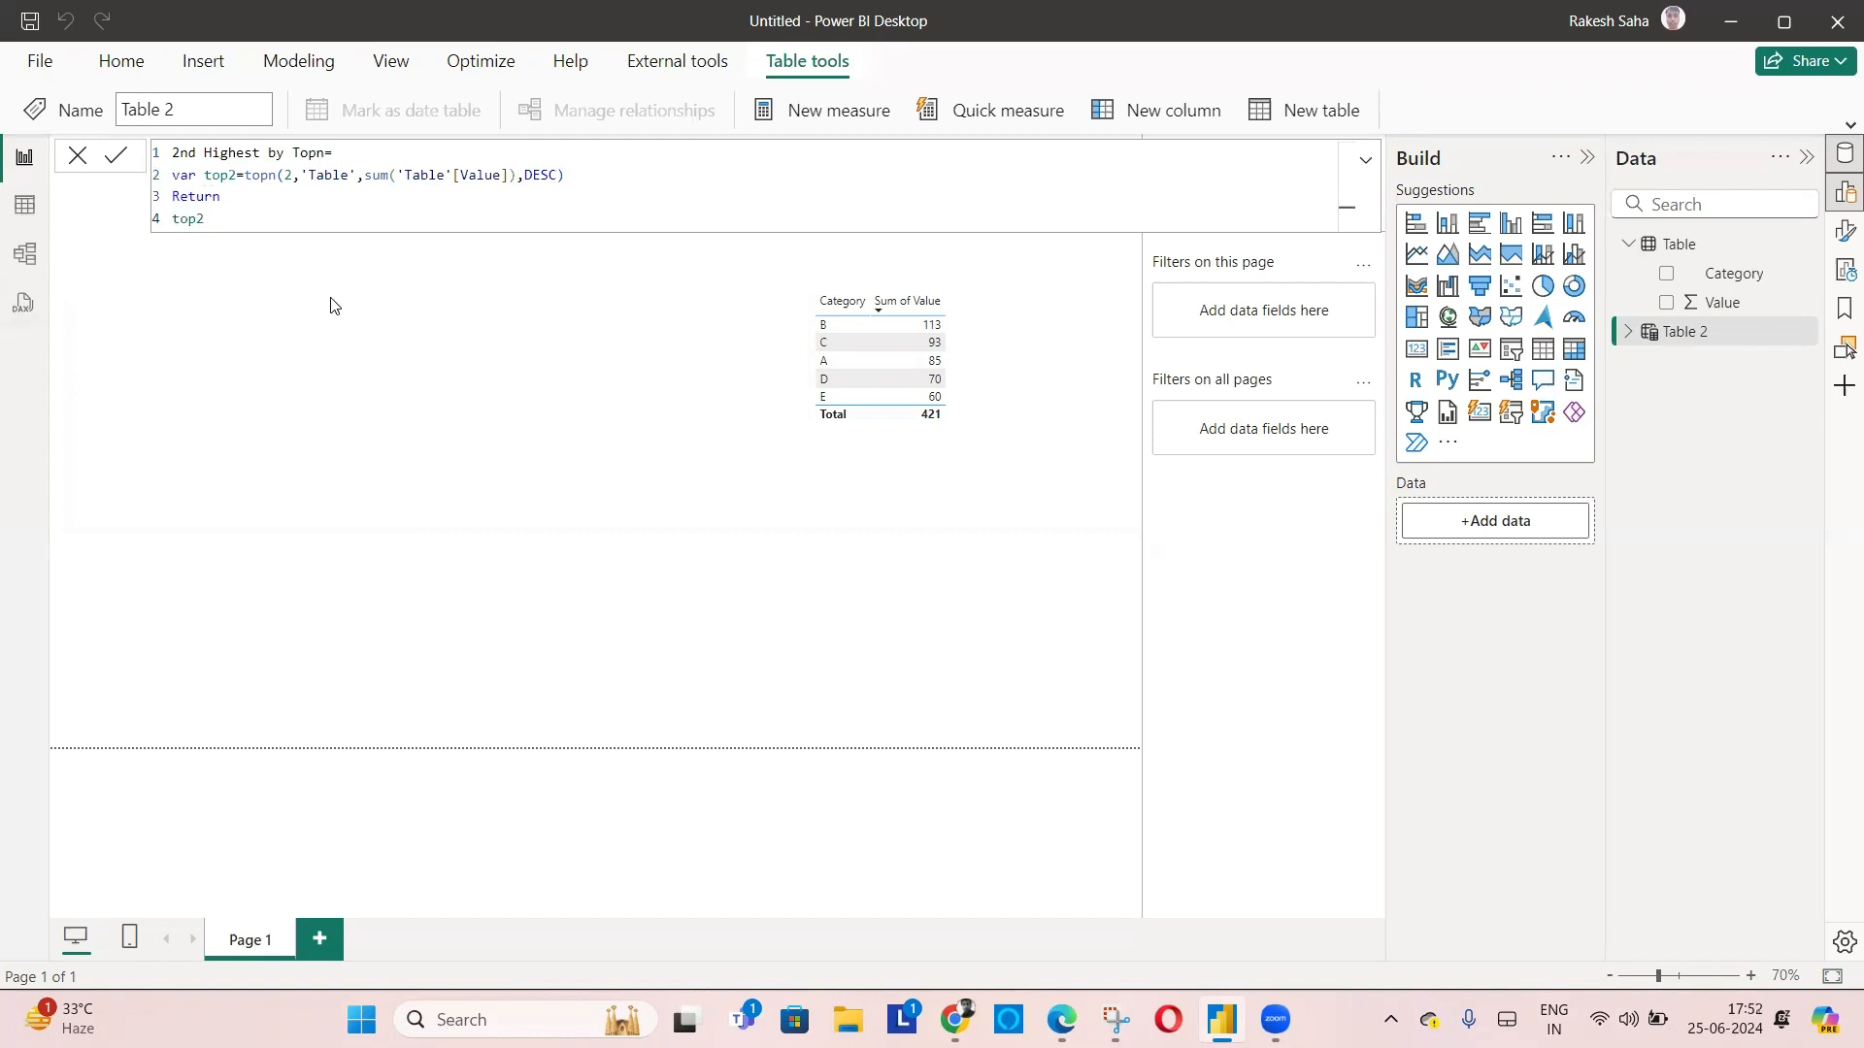
pyautogui.press('Return')
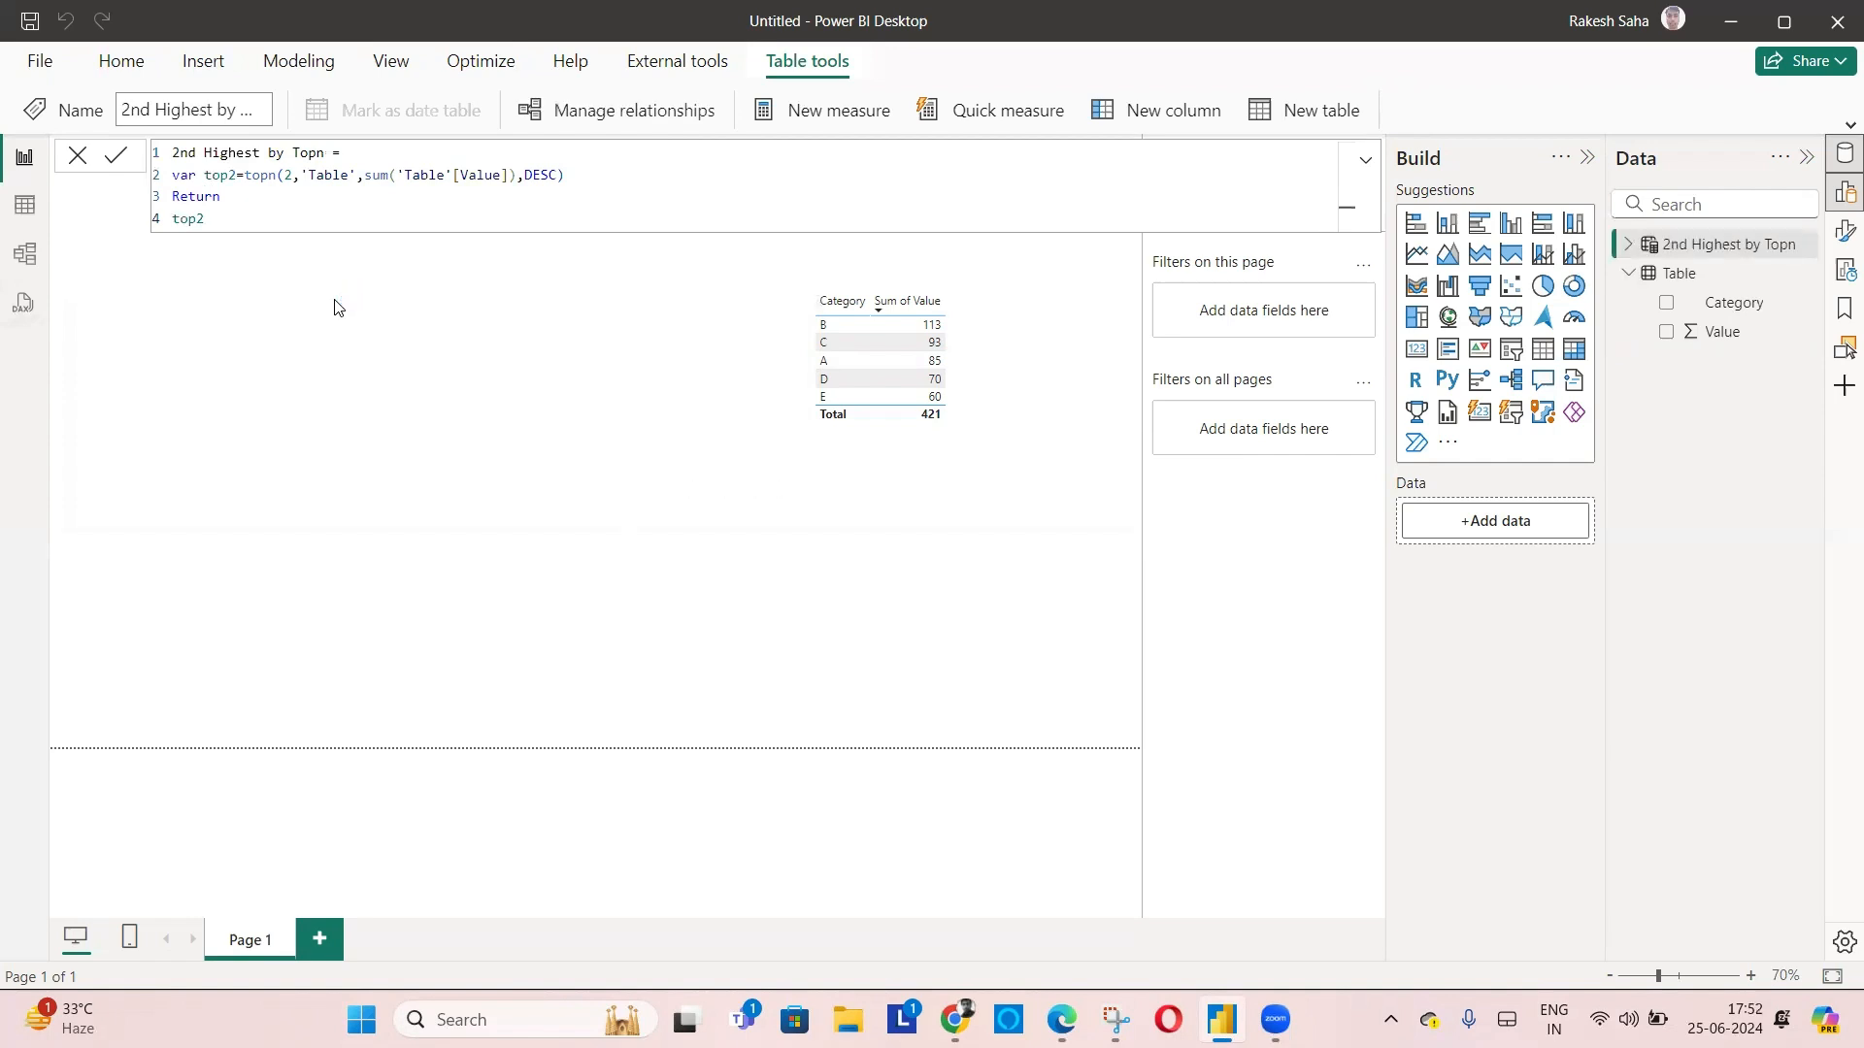
# Build a table visual of Category and Value from 2nd Highest by Topn and place it near the left edge of the page
pyautogui.click(1628, 245)
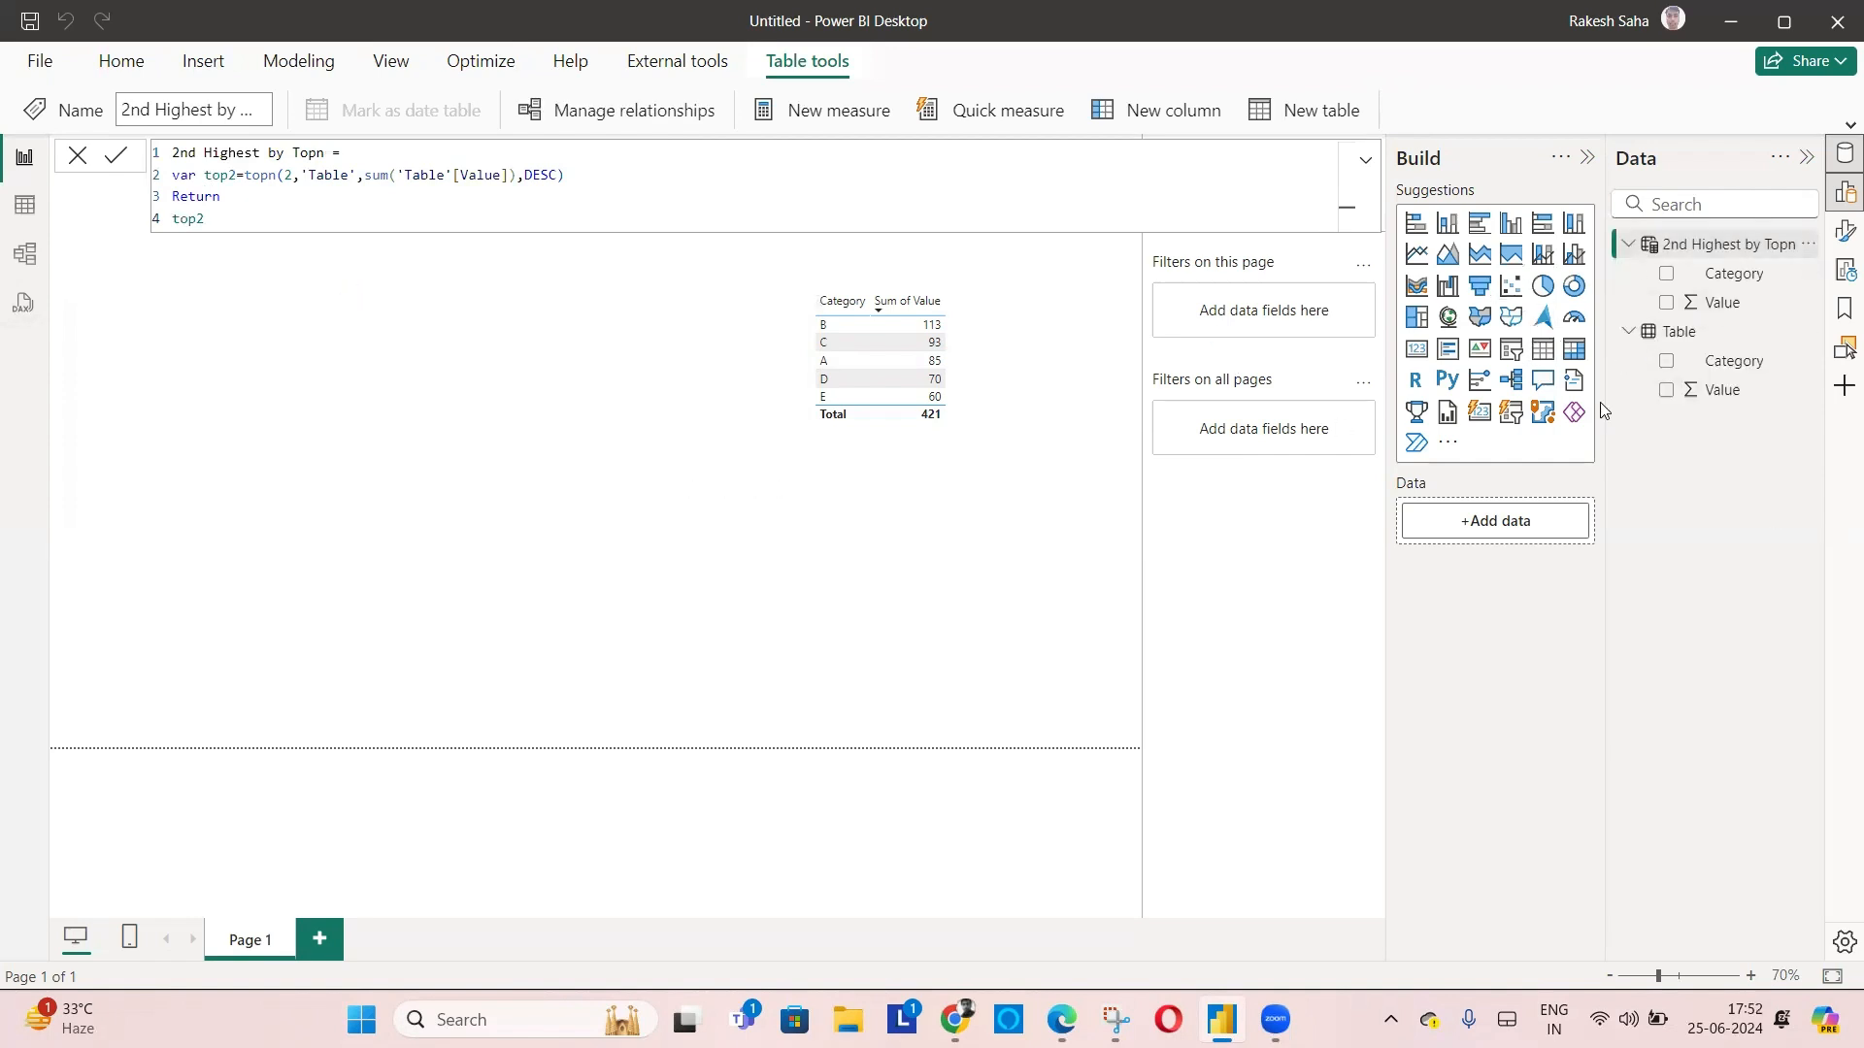
pyautogui.click(1550, 364)
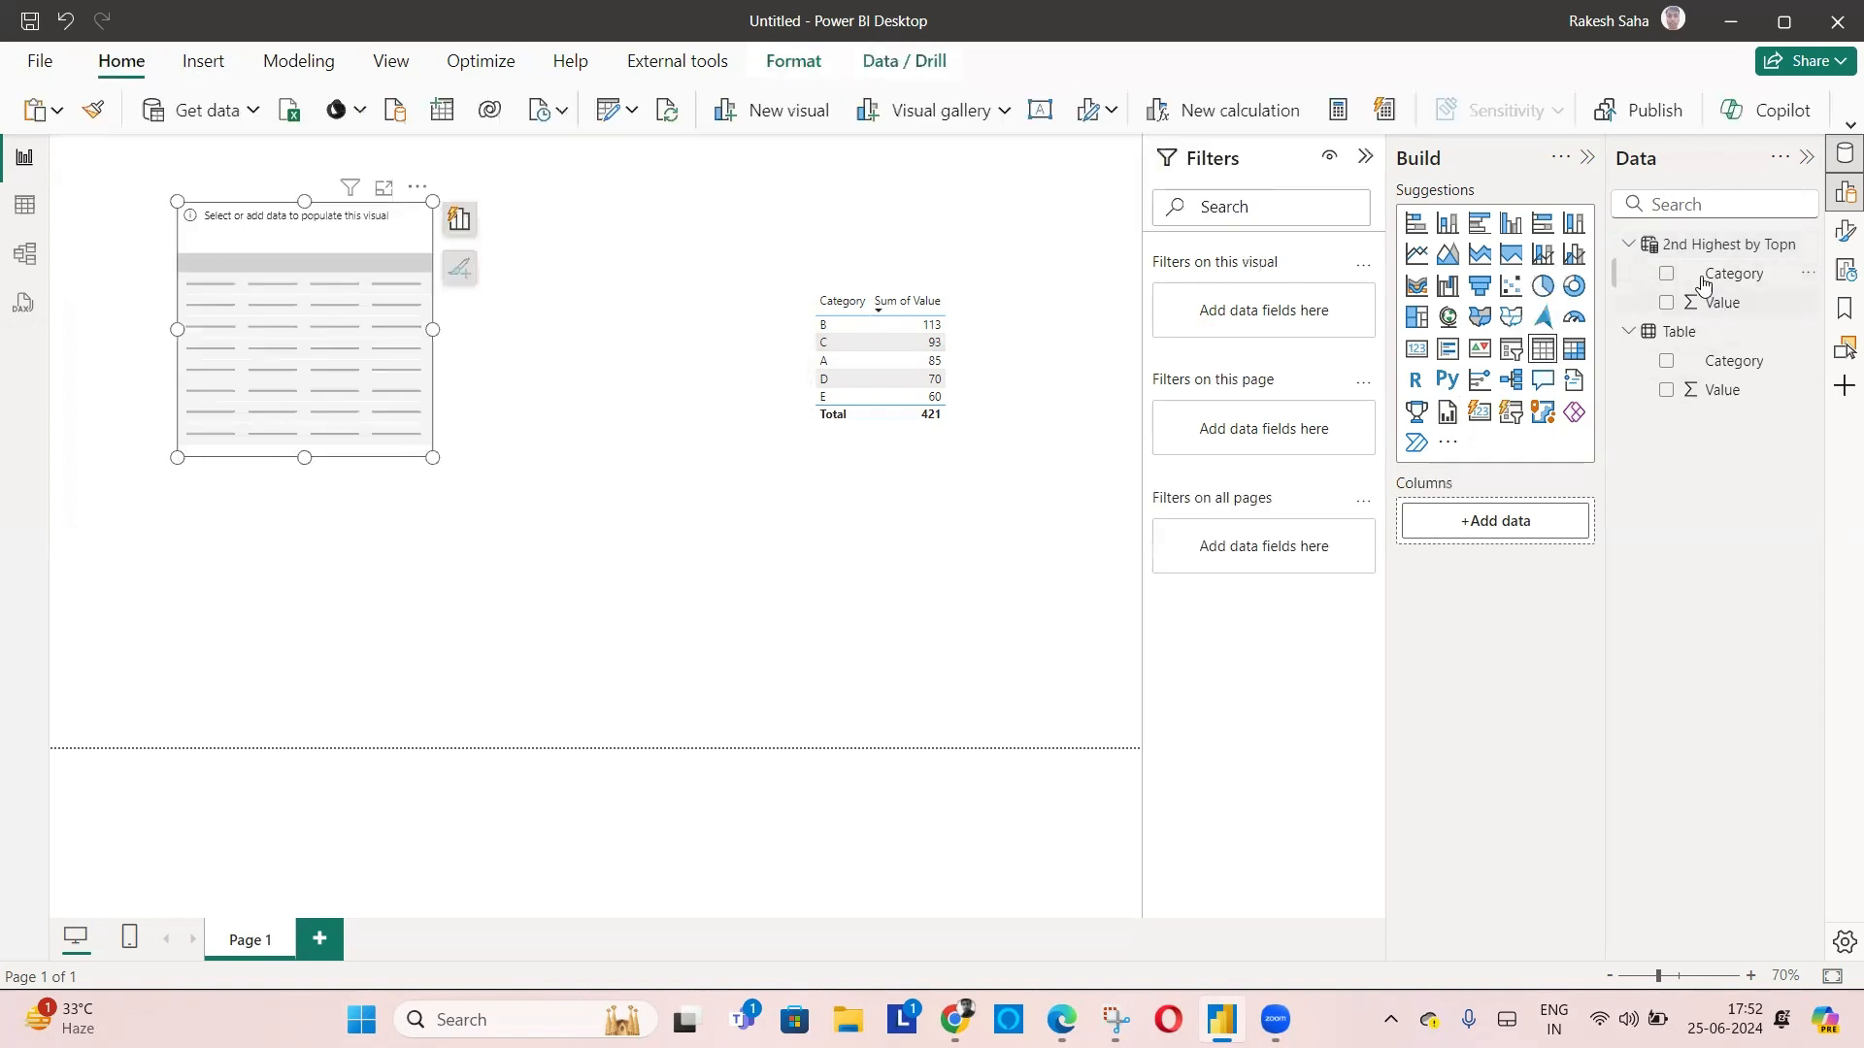
pyautogui.click(1668, 275)
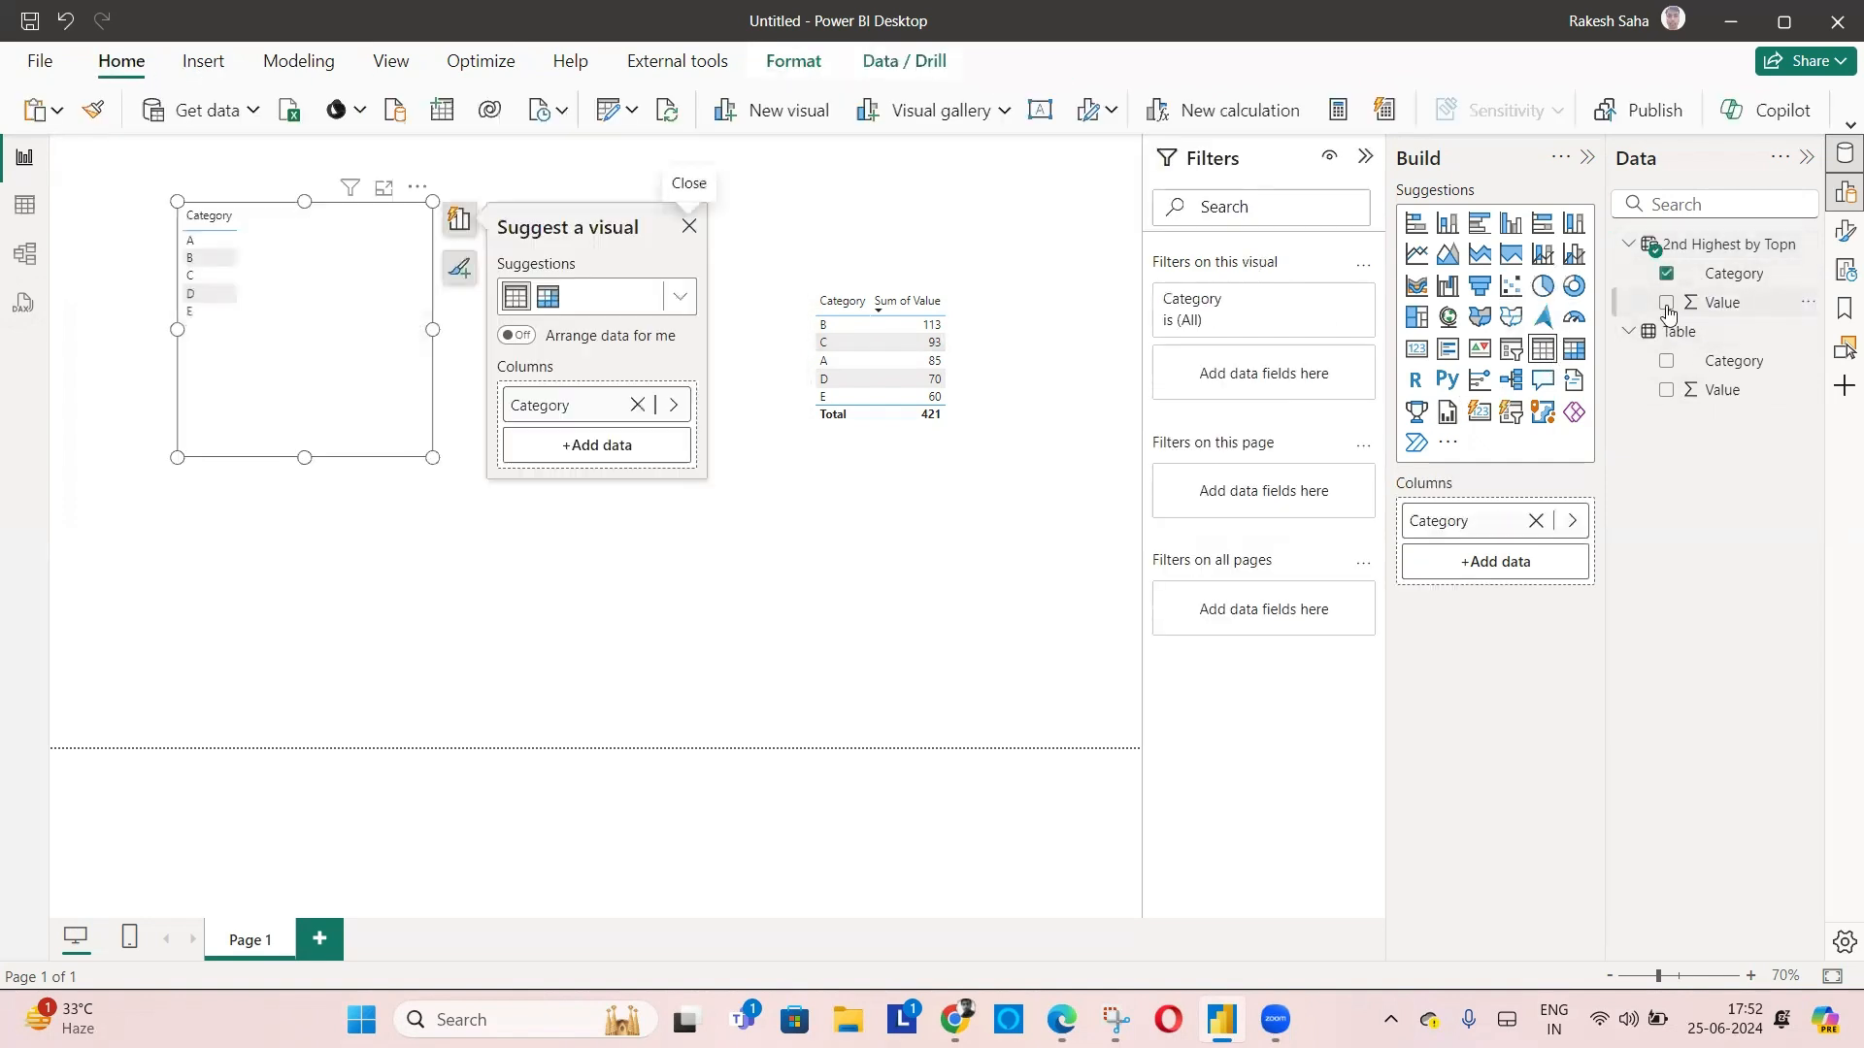
pyautogui.moveTo(1752, 408); pyautogui.dragTo(582, 446)
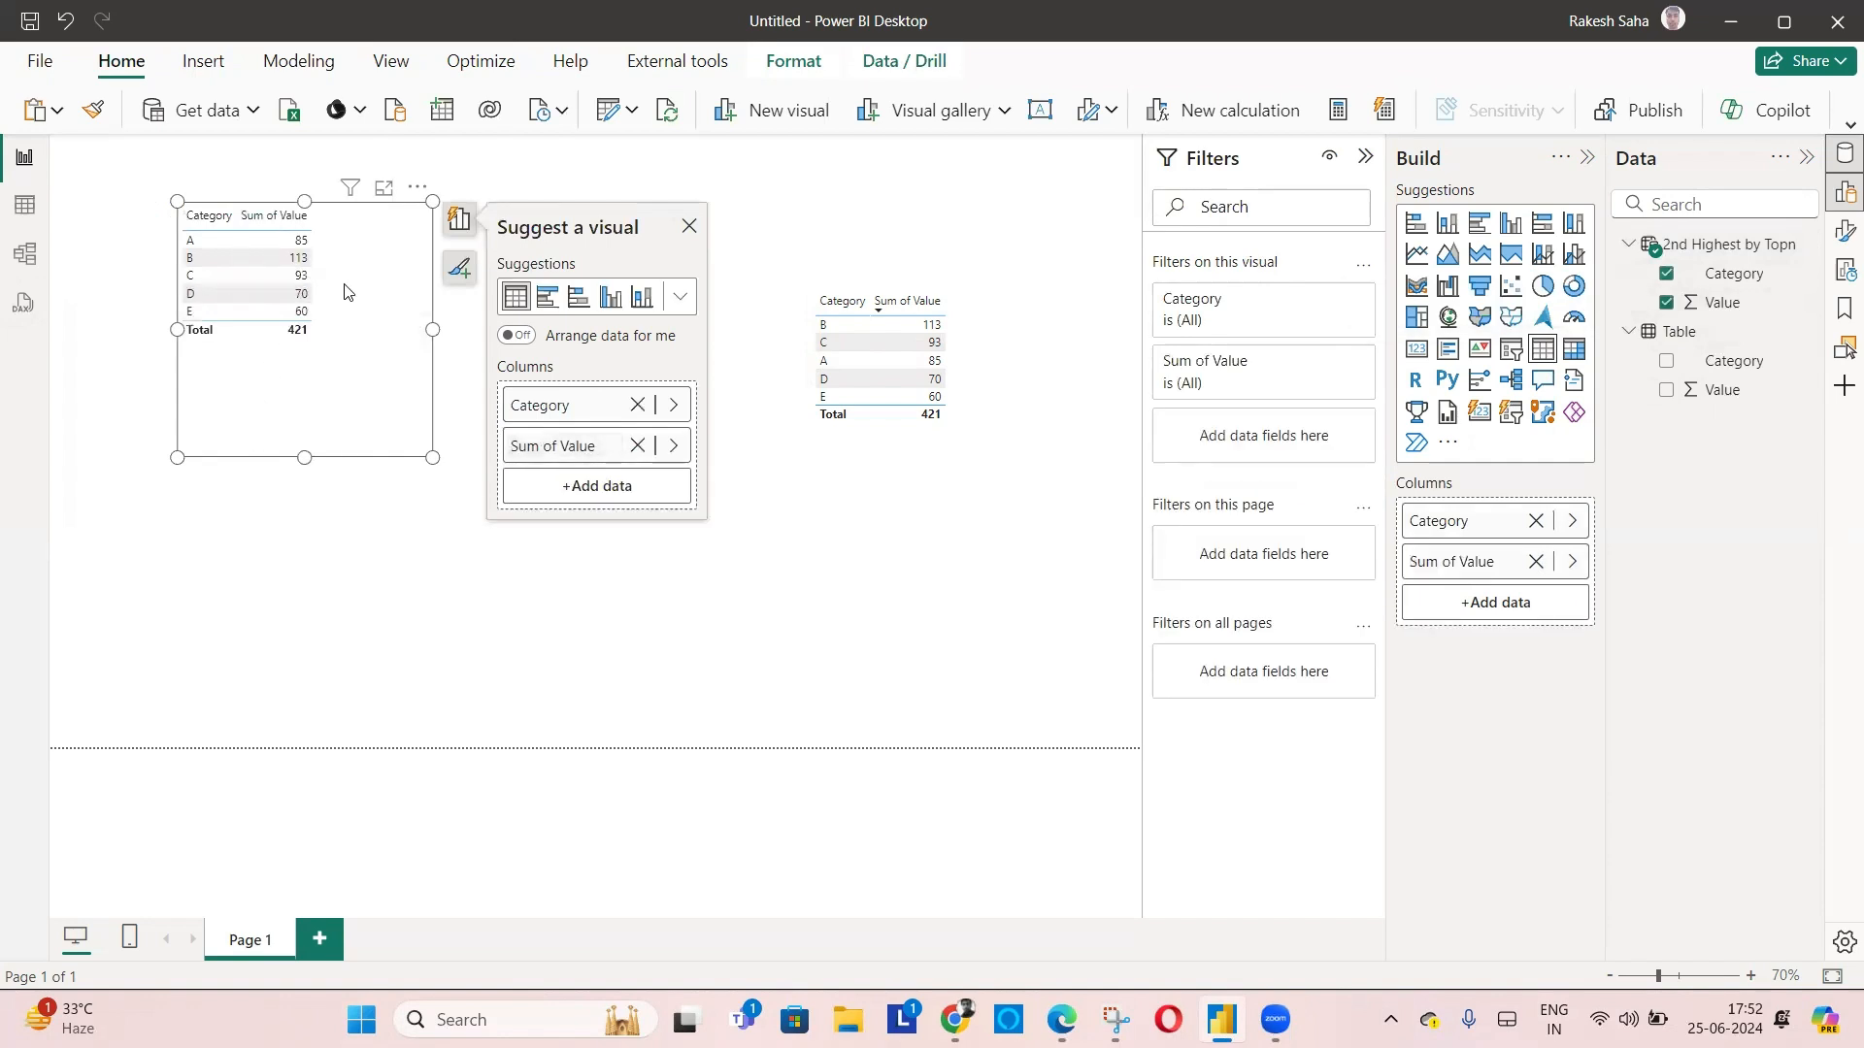
pyautogui.moveTo(340, 206); pyautogui.dragTo(270, 271)
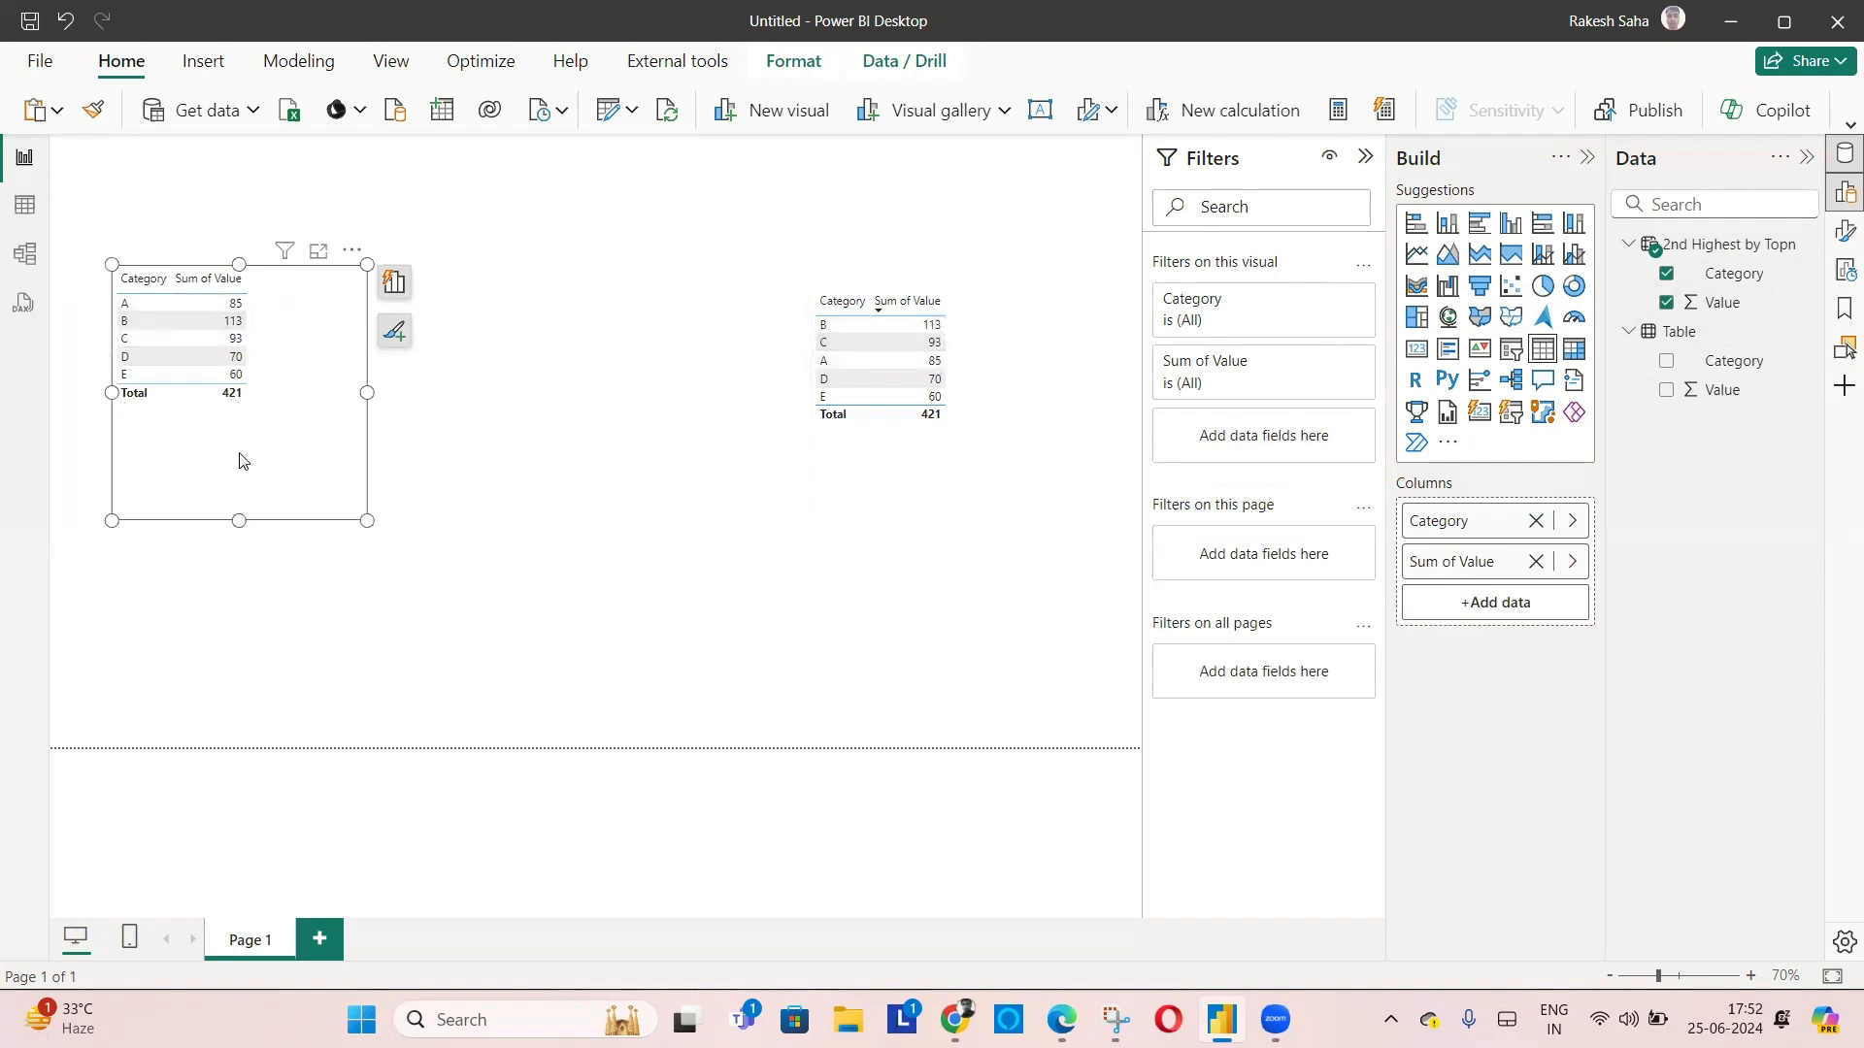
# Replace the table argument of TOPN in 2nd Highest by Topn with SUMMARIZE over 'Table', grouped by 'Table'[Category]
pyautogui.click(1733, 246)
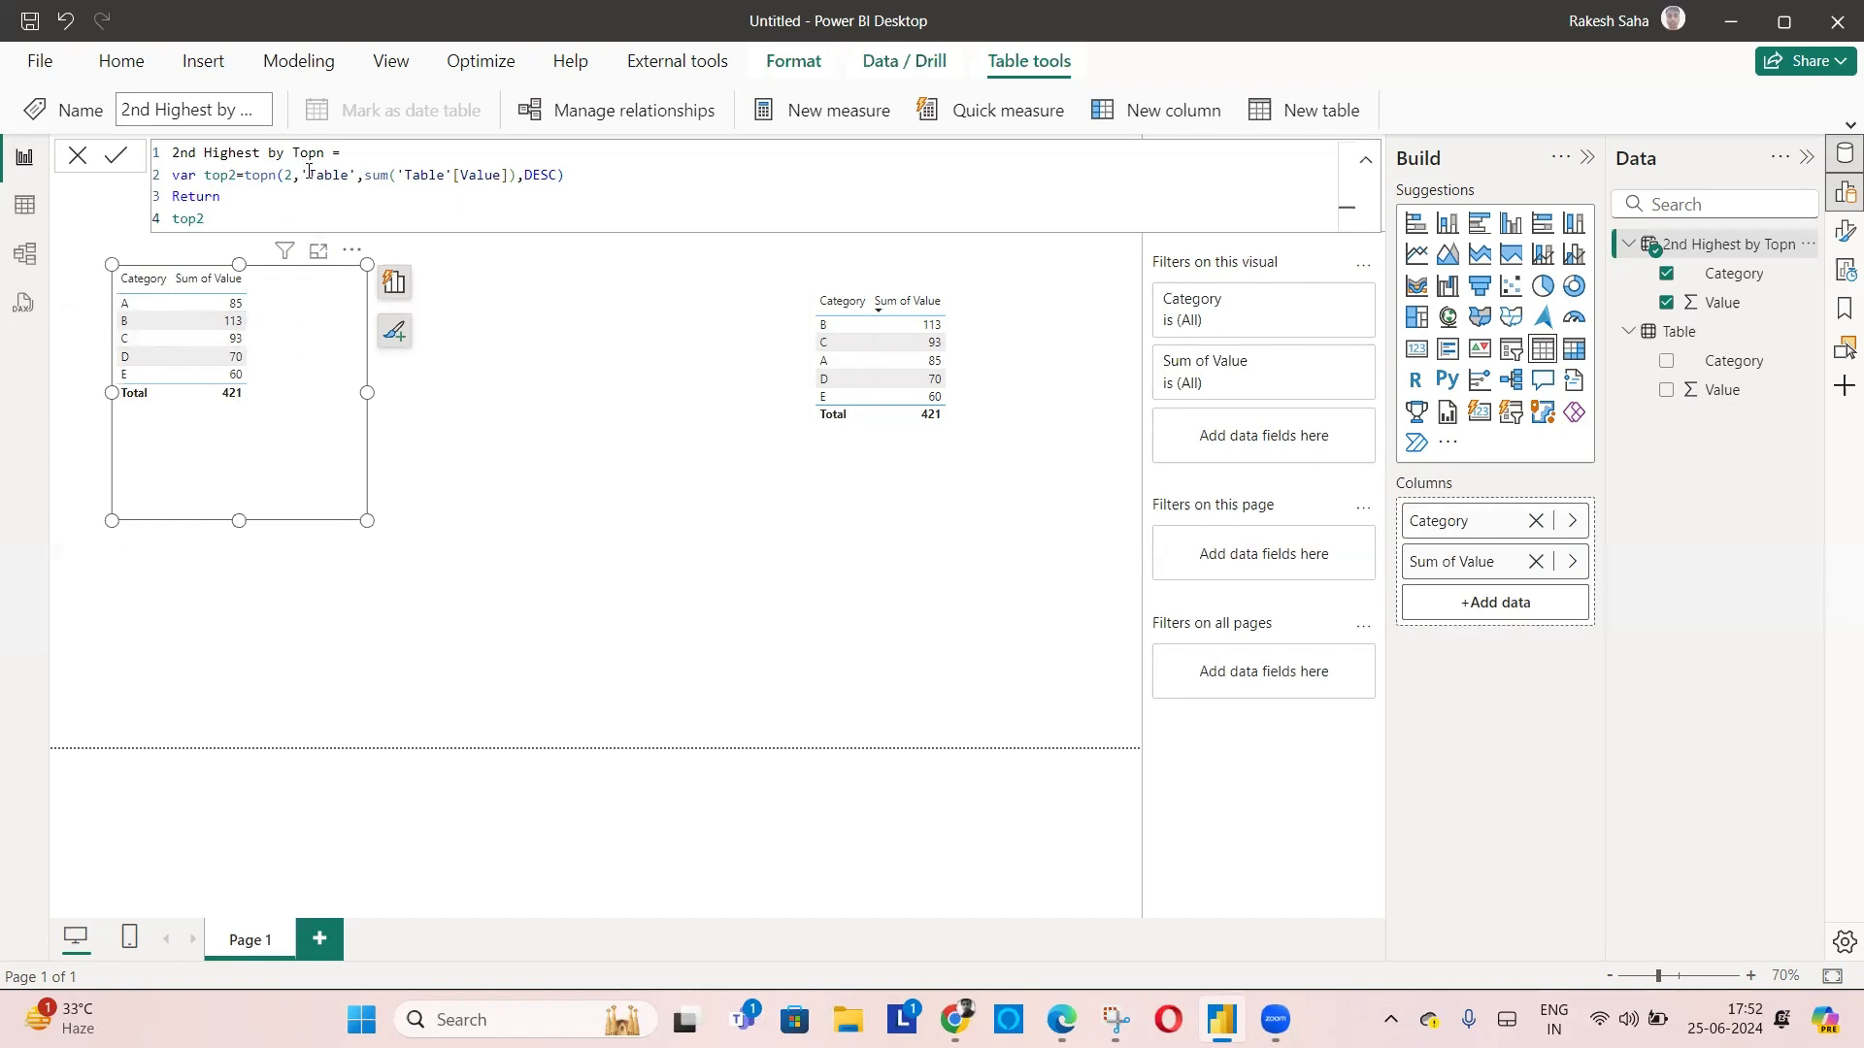
pyautogui.moveTo(355, 173); pyautogui.dragTo(303, 173)
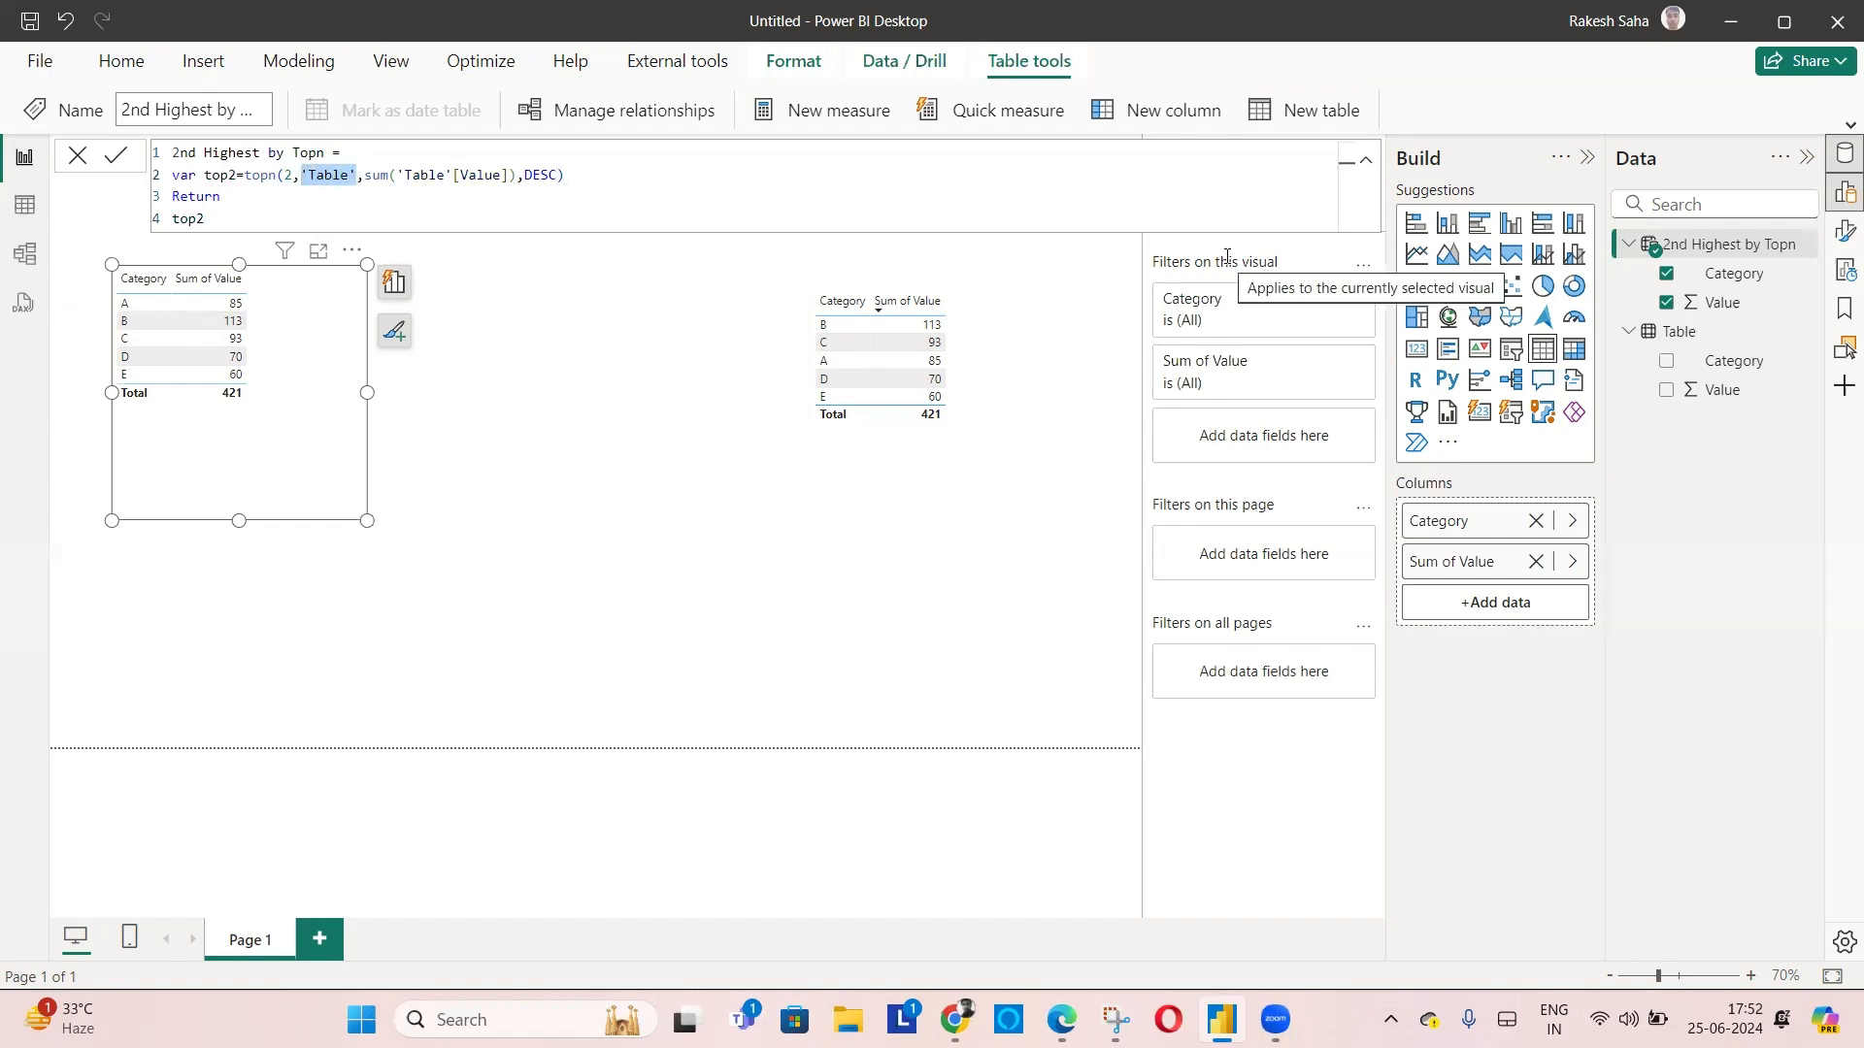
pyautogui.write('suma')
pyautogui.press('BackSpace')
pyautogui.write('marize')
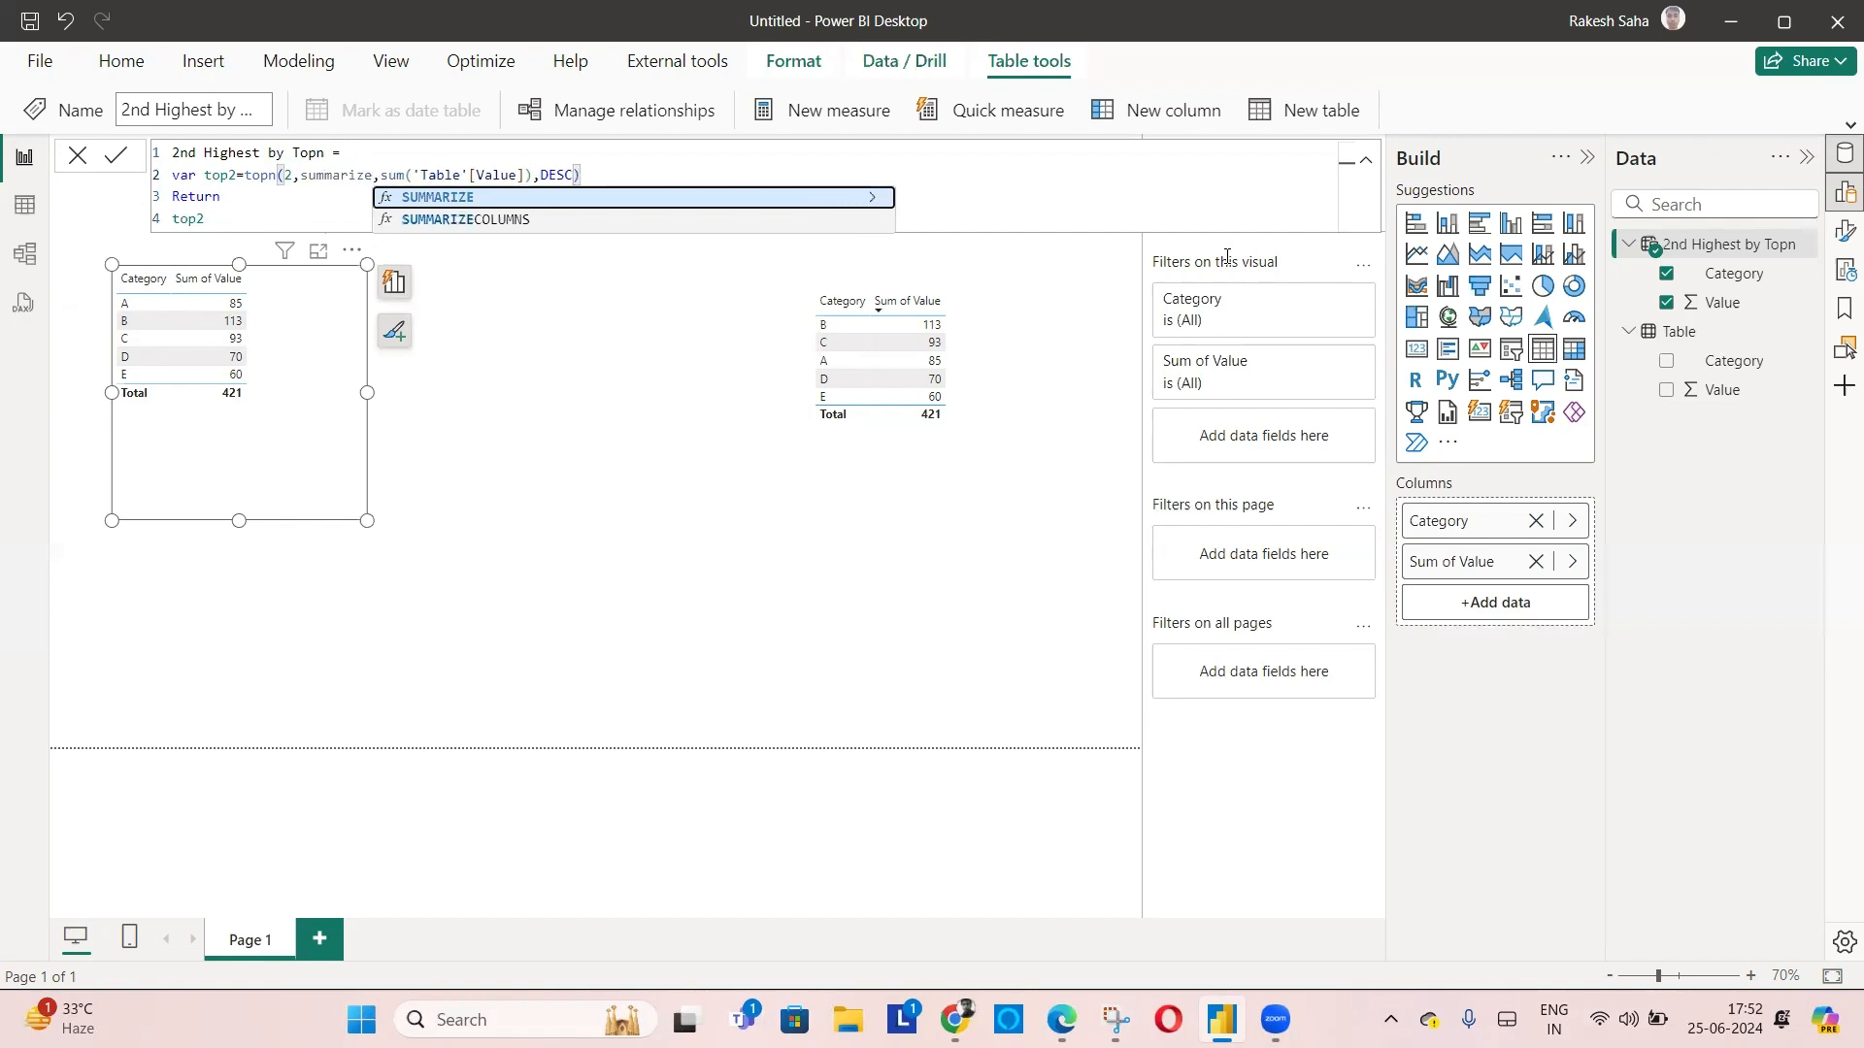
pyautogui.write('(')
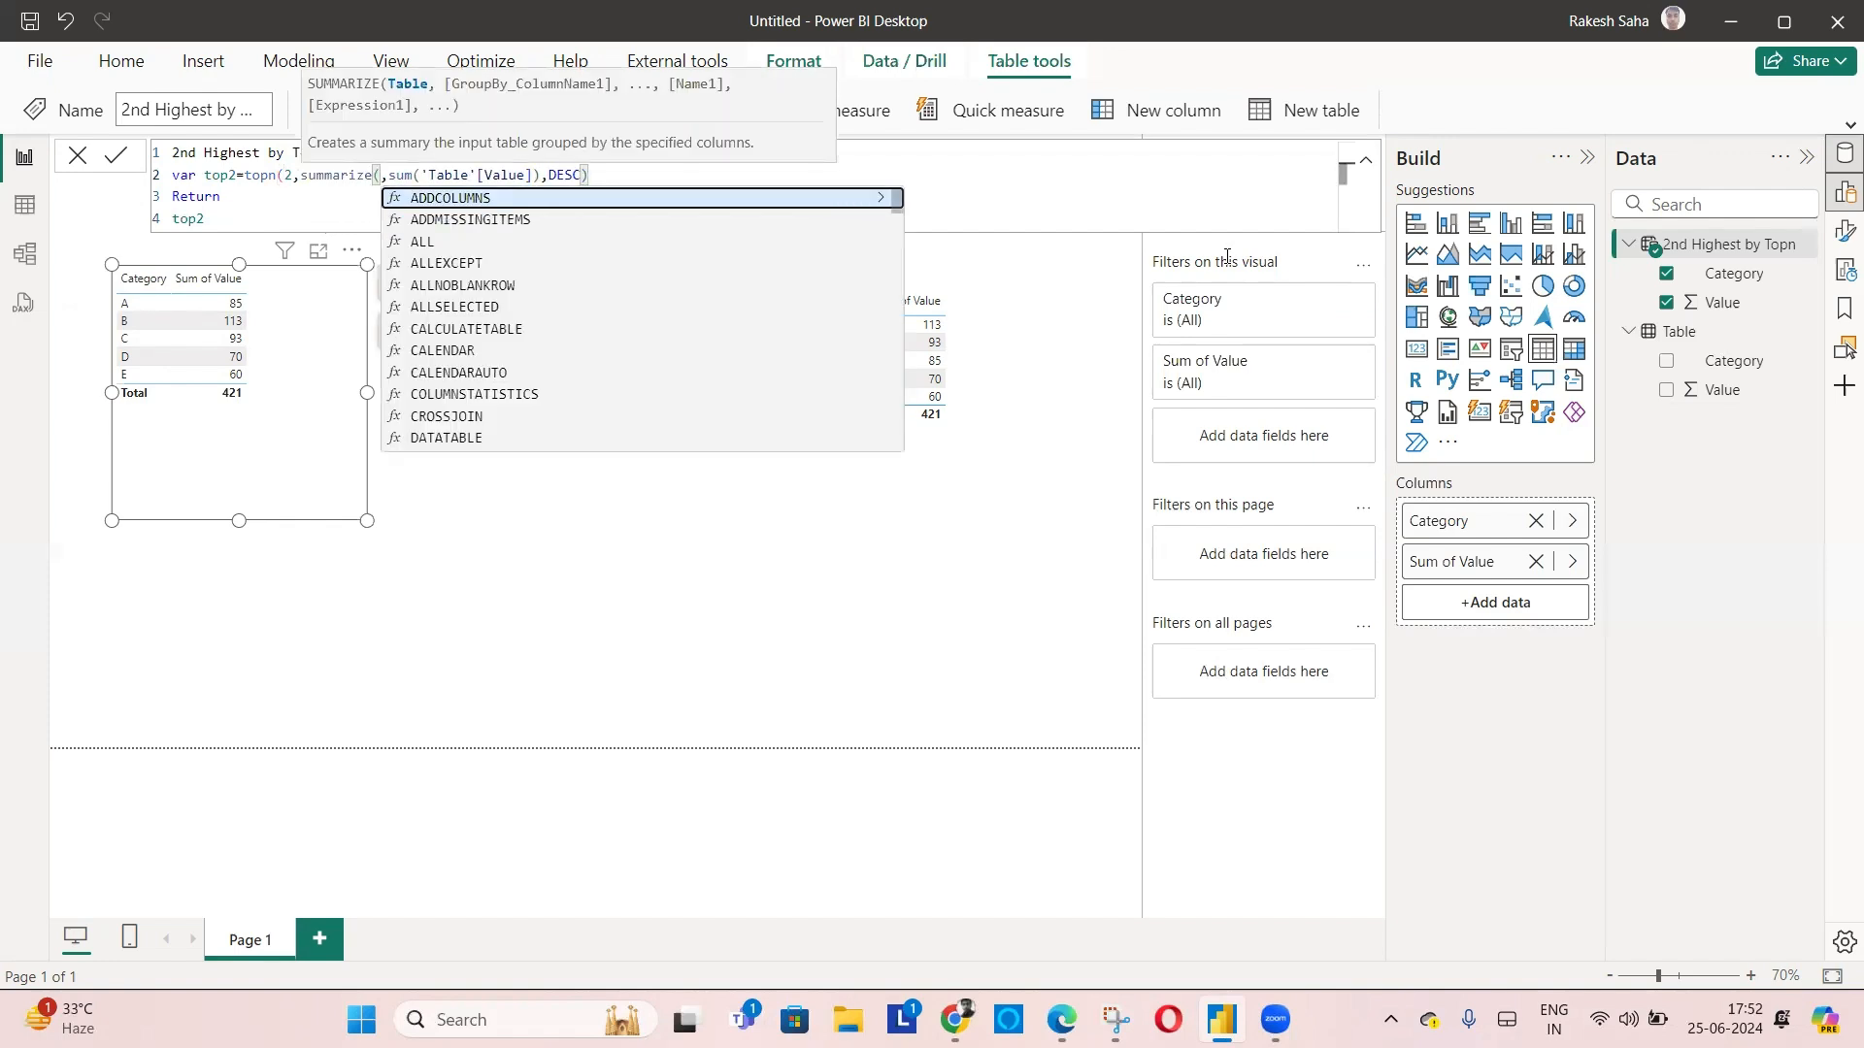
pyautogui.write('ta')
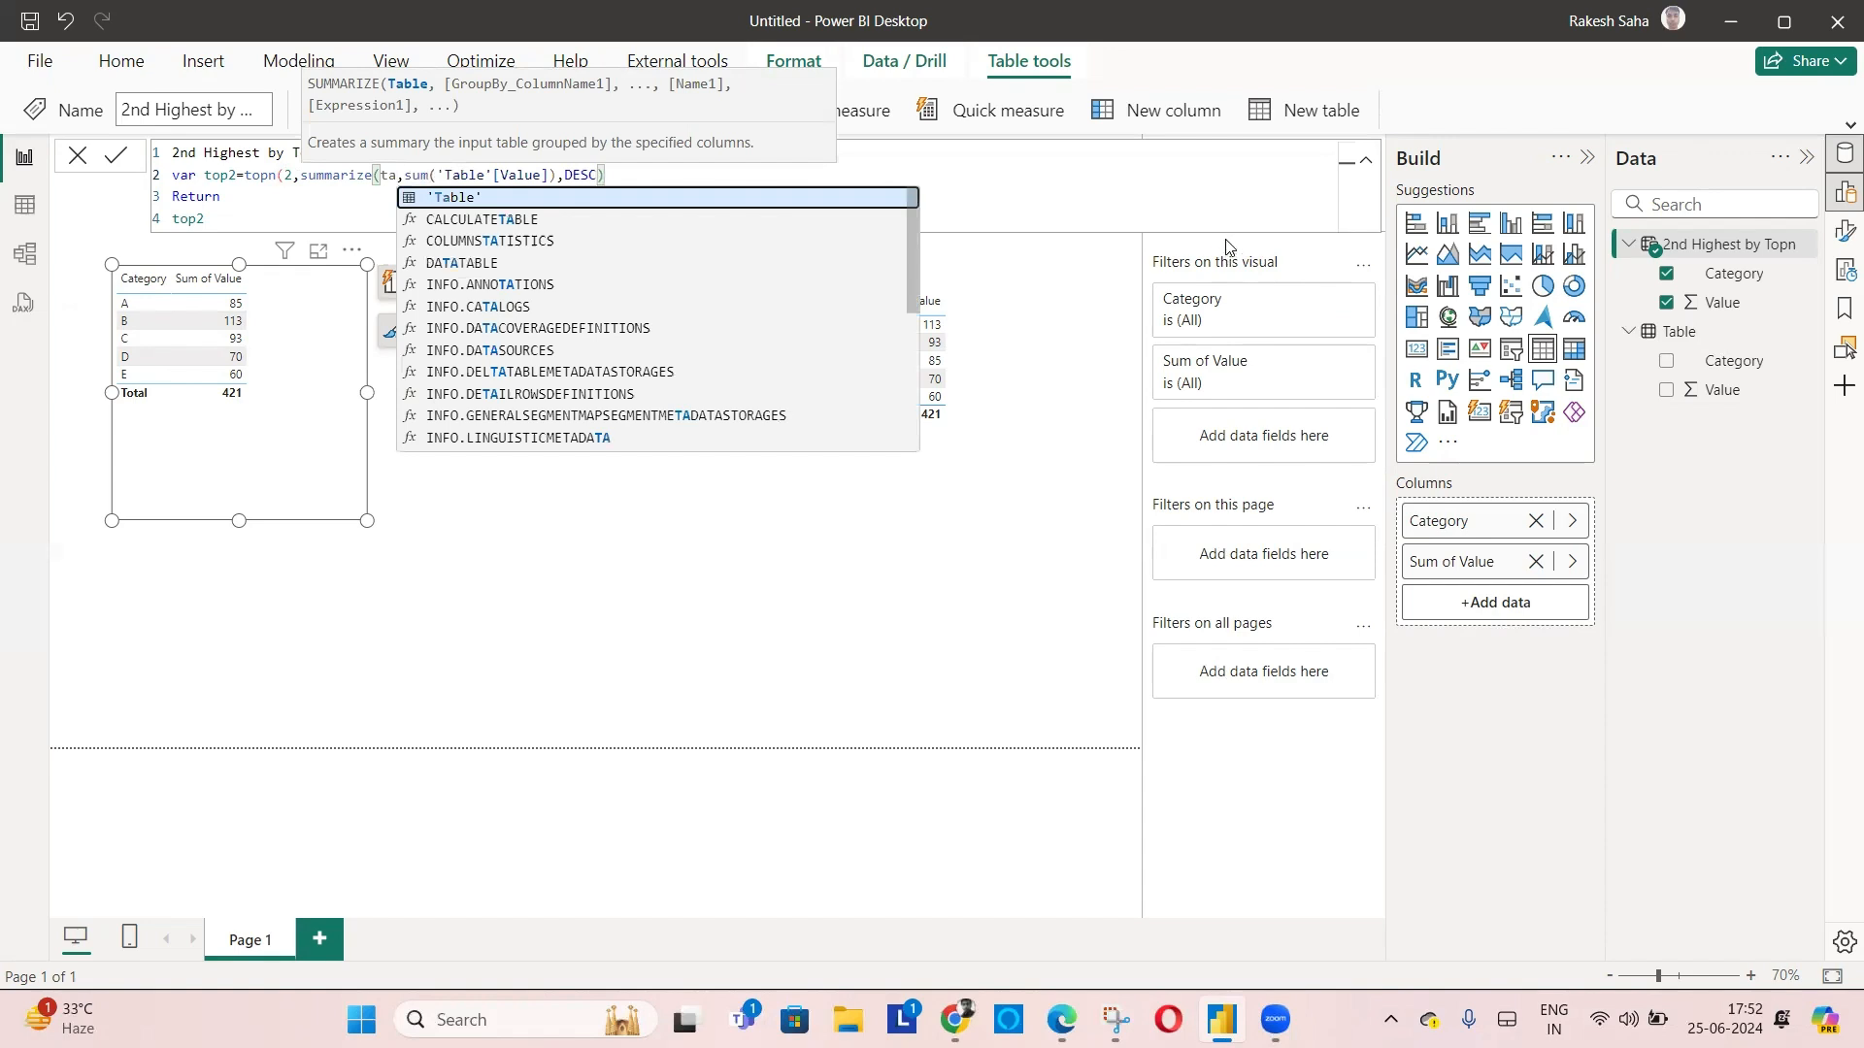
pyautogui.press('Tab')
pyautogui.write(',')
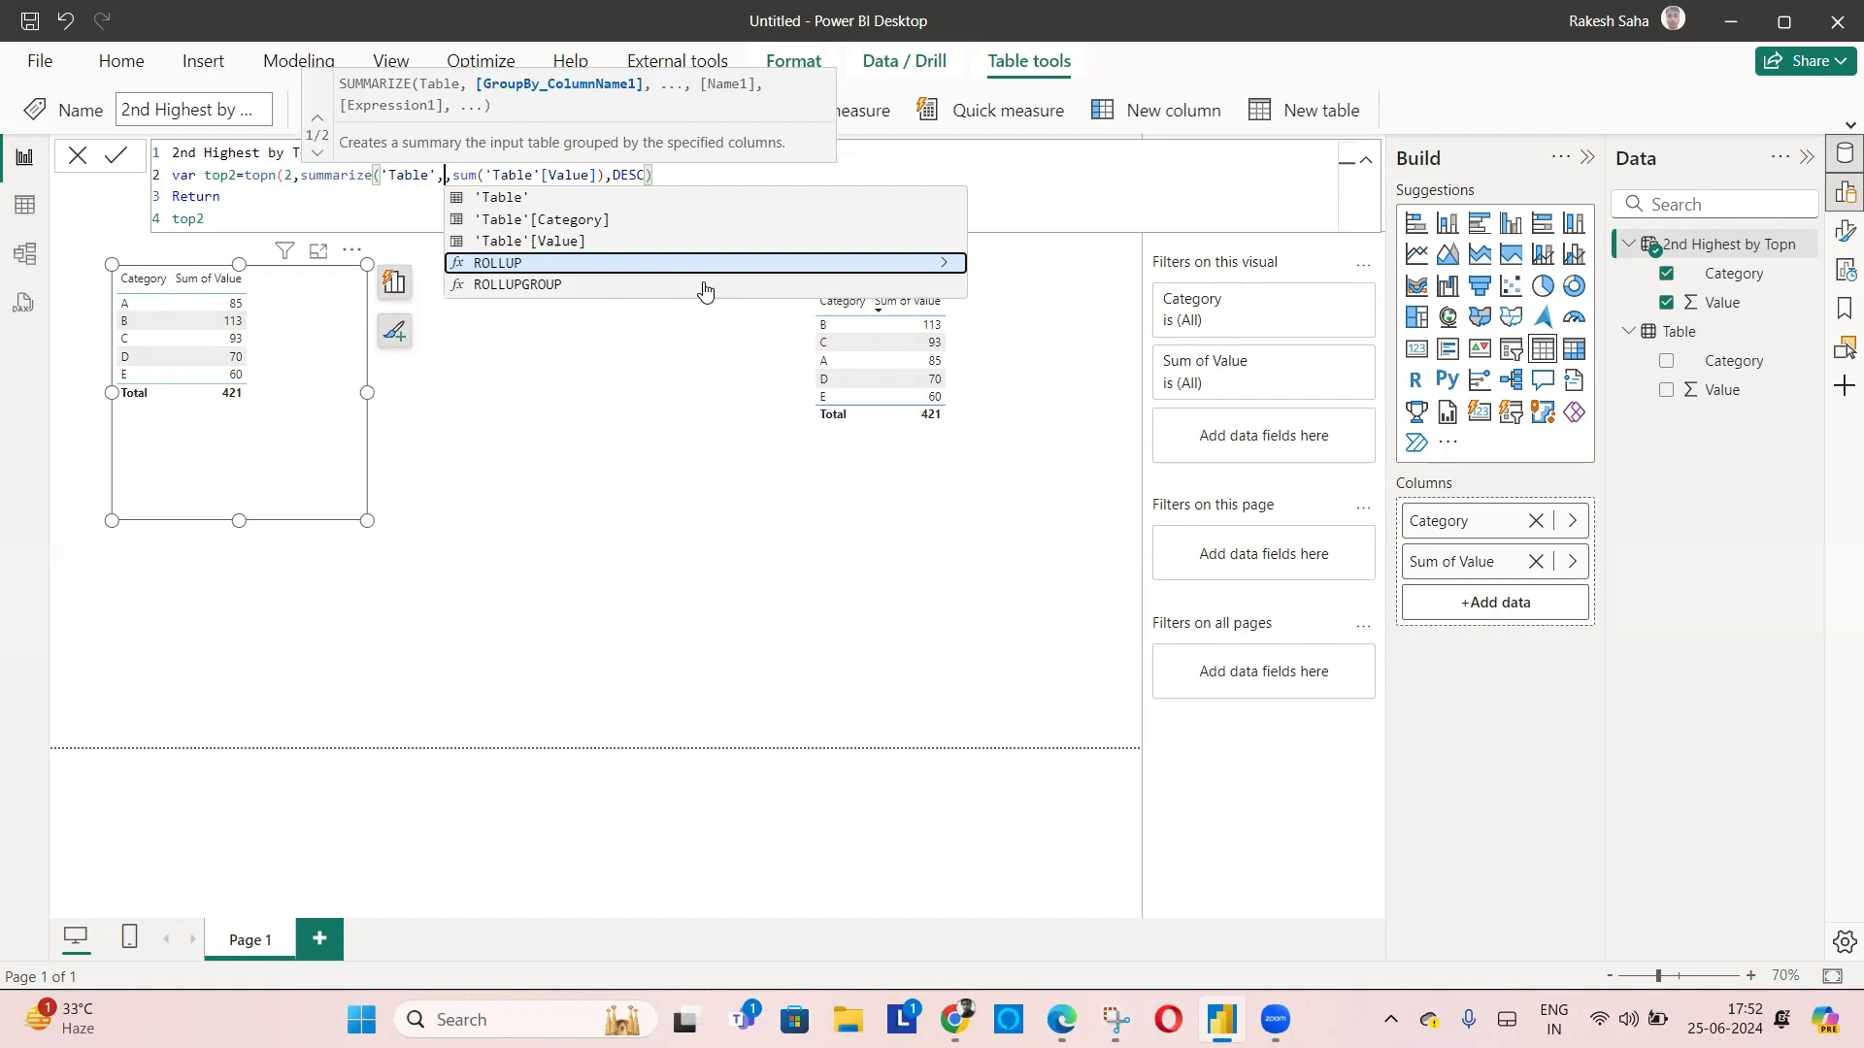
pyautogui.click(596, 220)
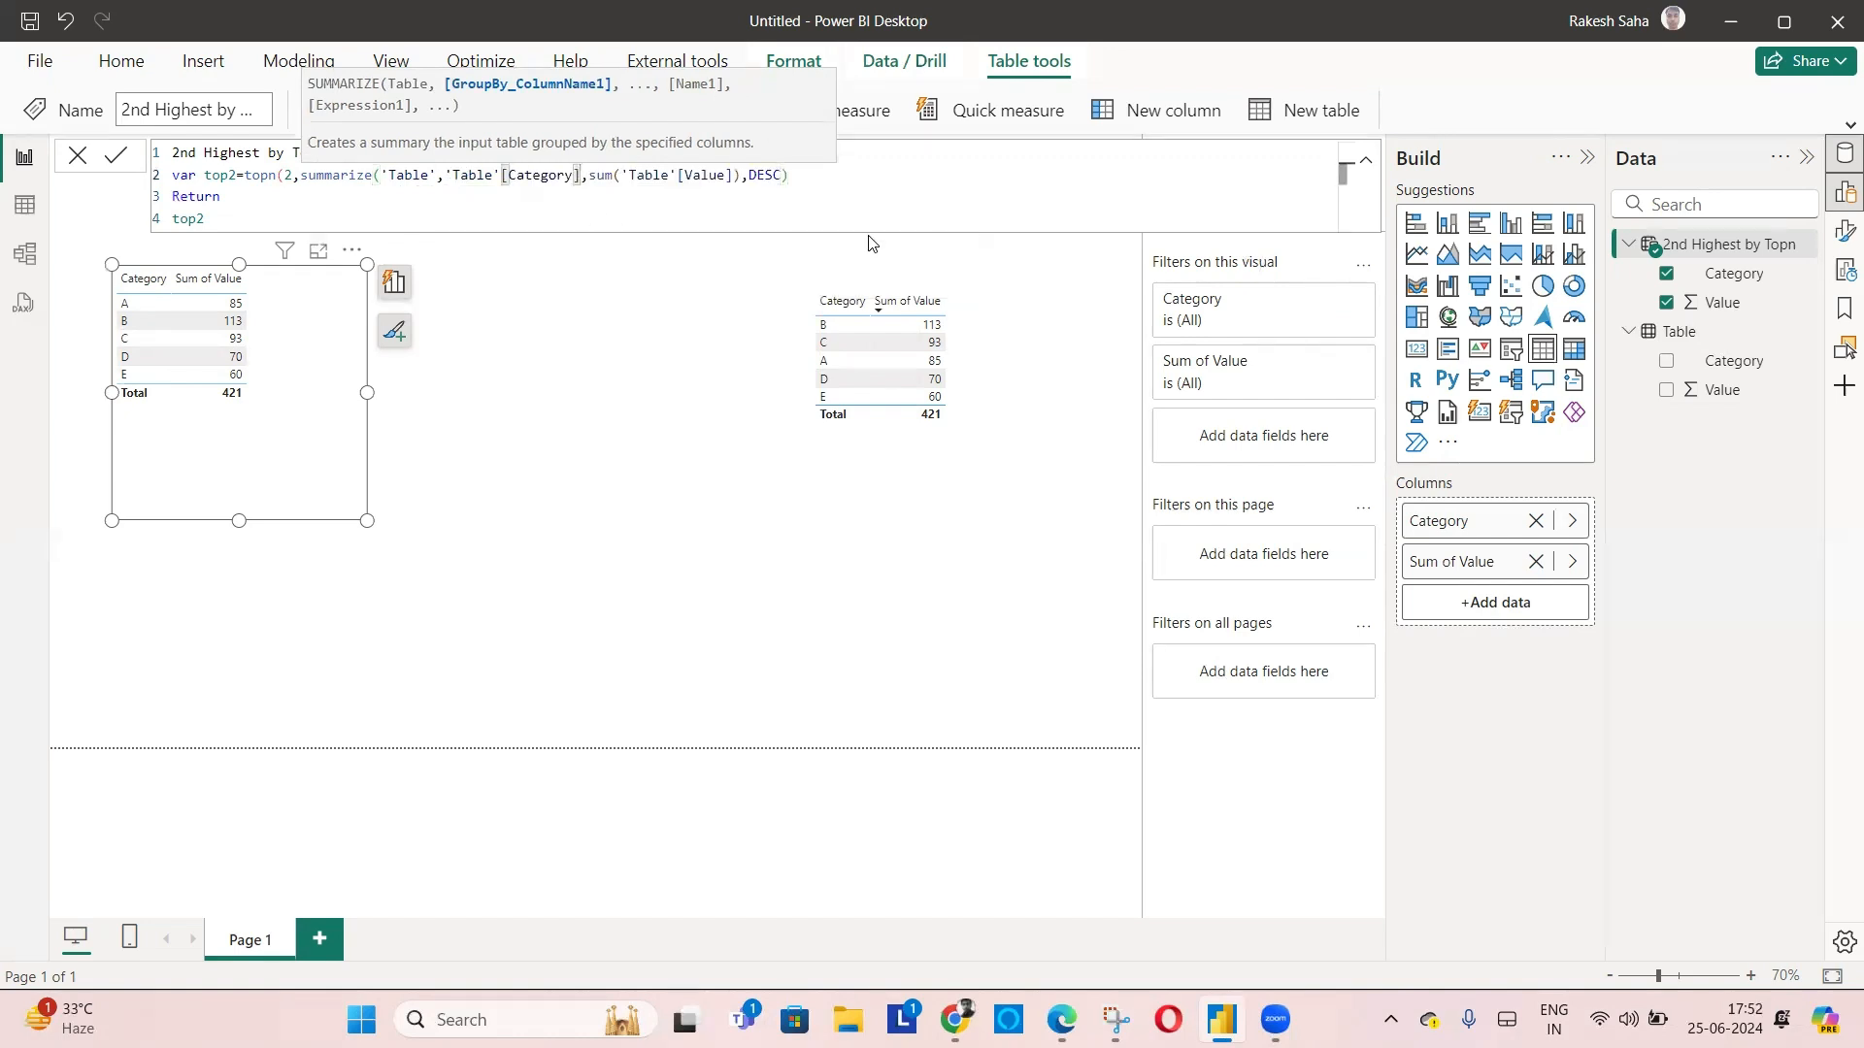
# Name the new column in the SUMMARIZE function "Total Value"
pyautogui.write(',')
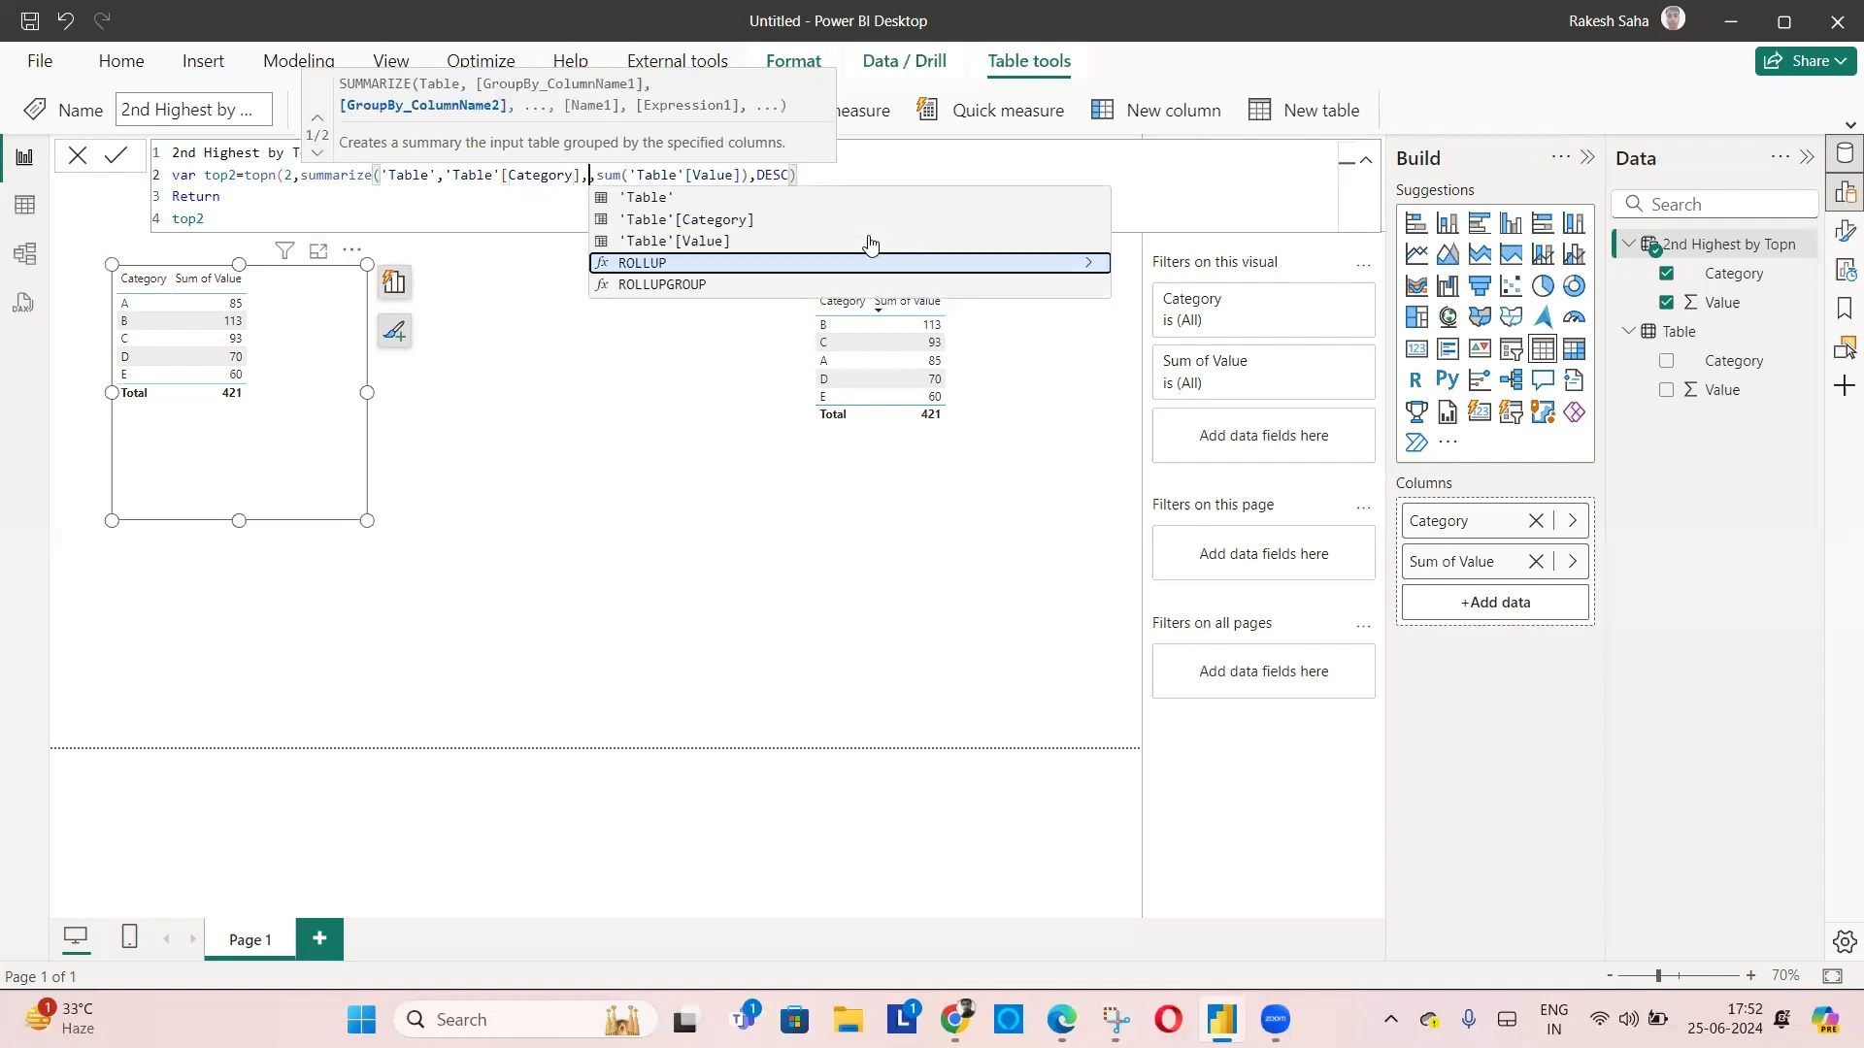
pyautogui.write('"')
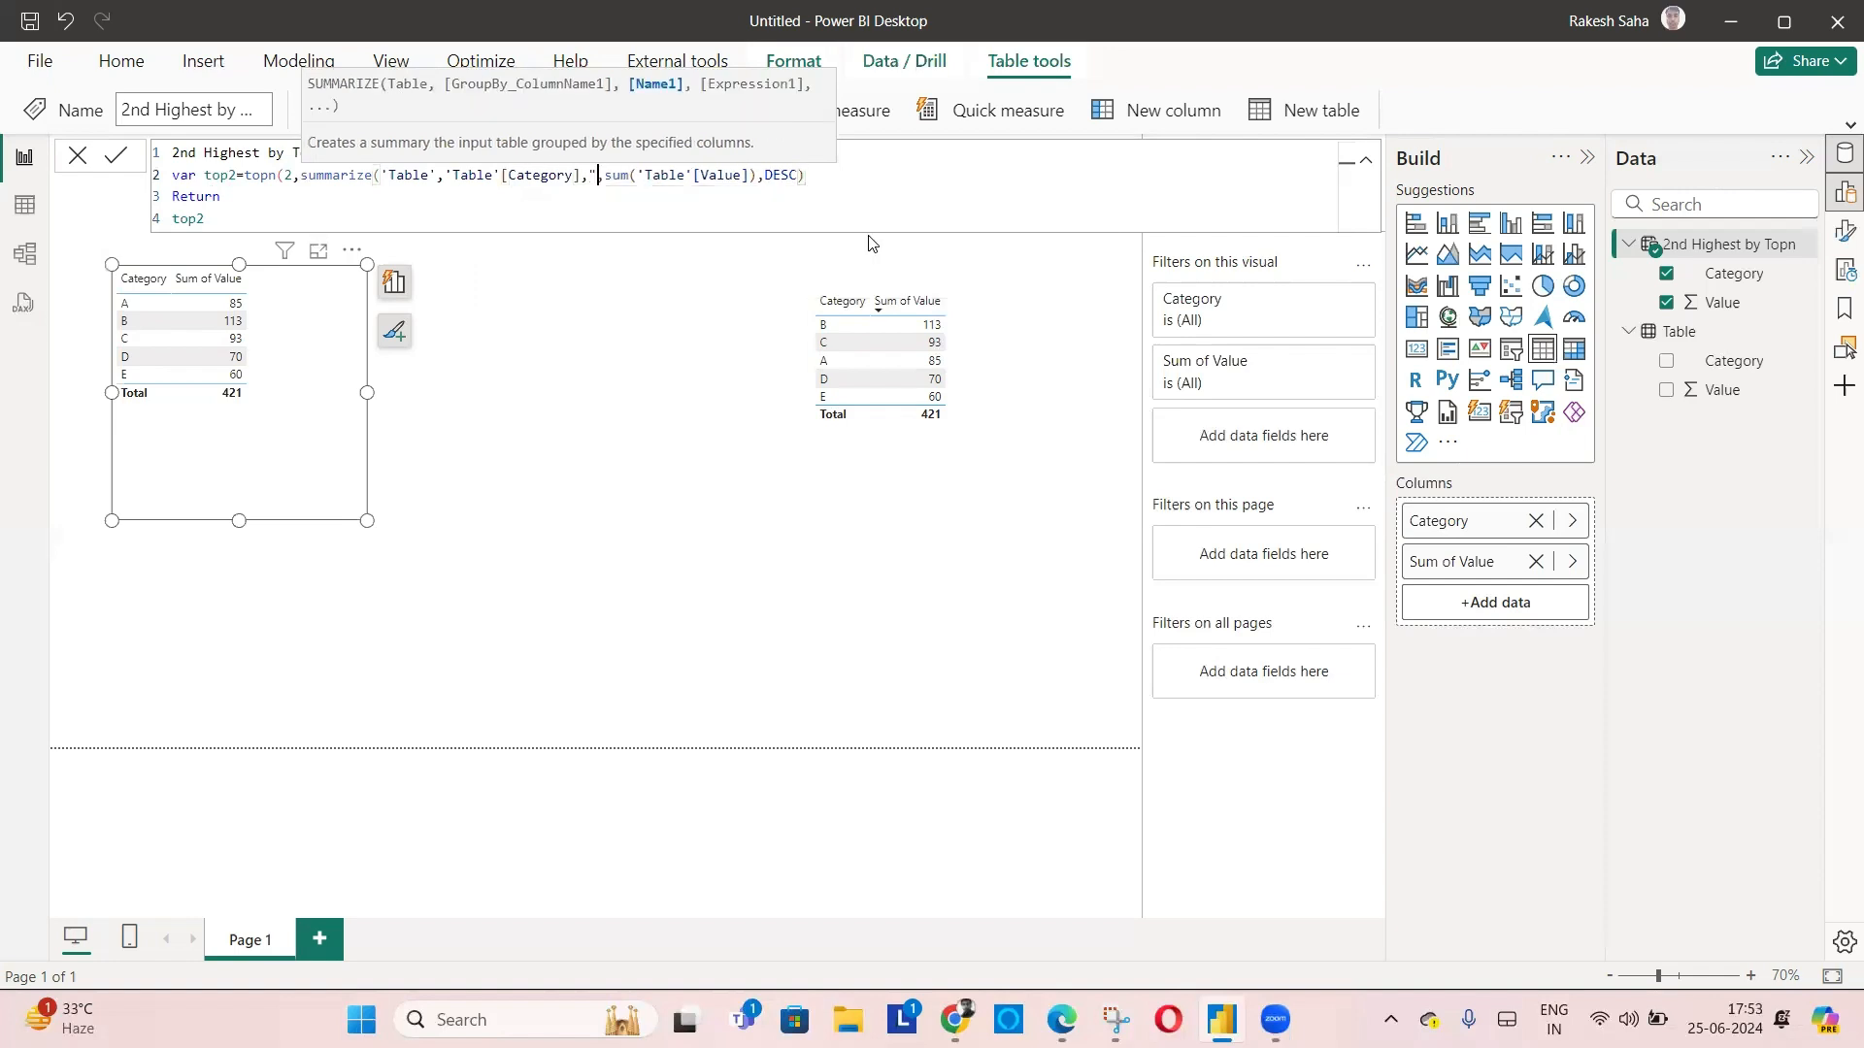
pyautogui.write('Total Vl')
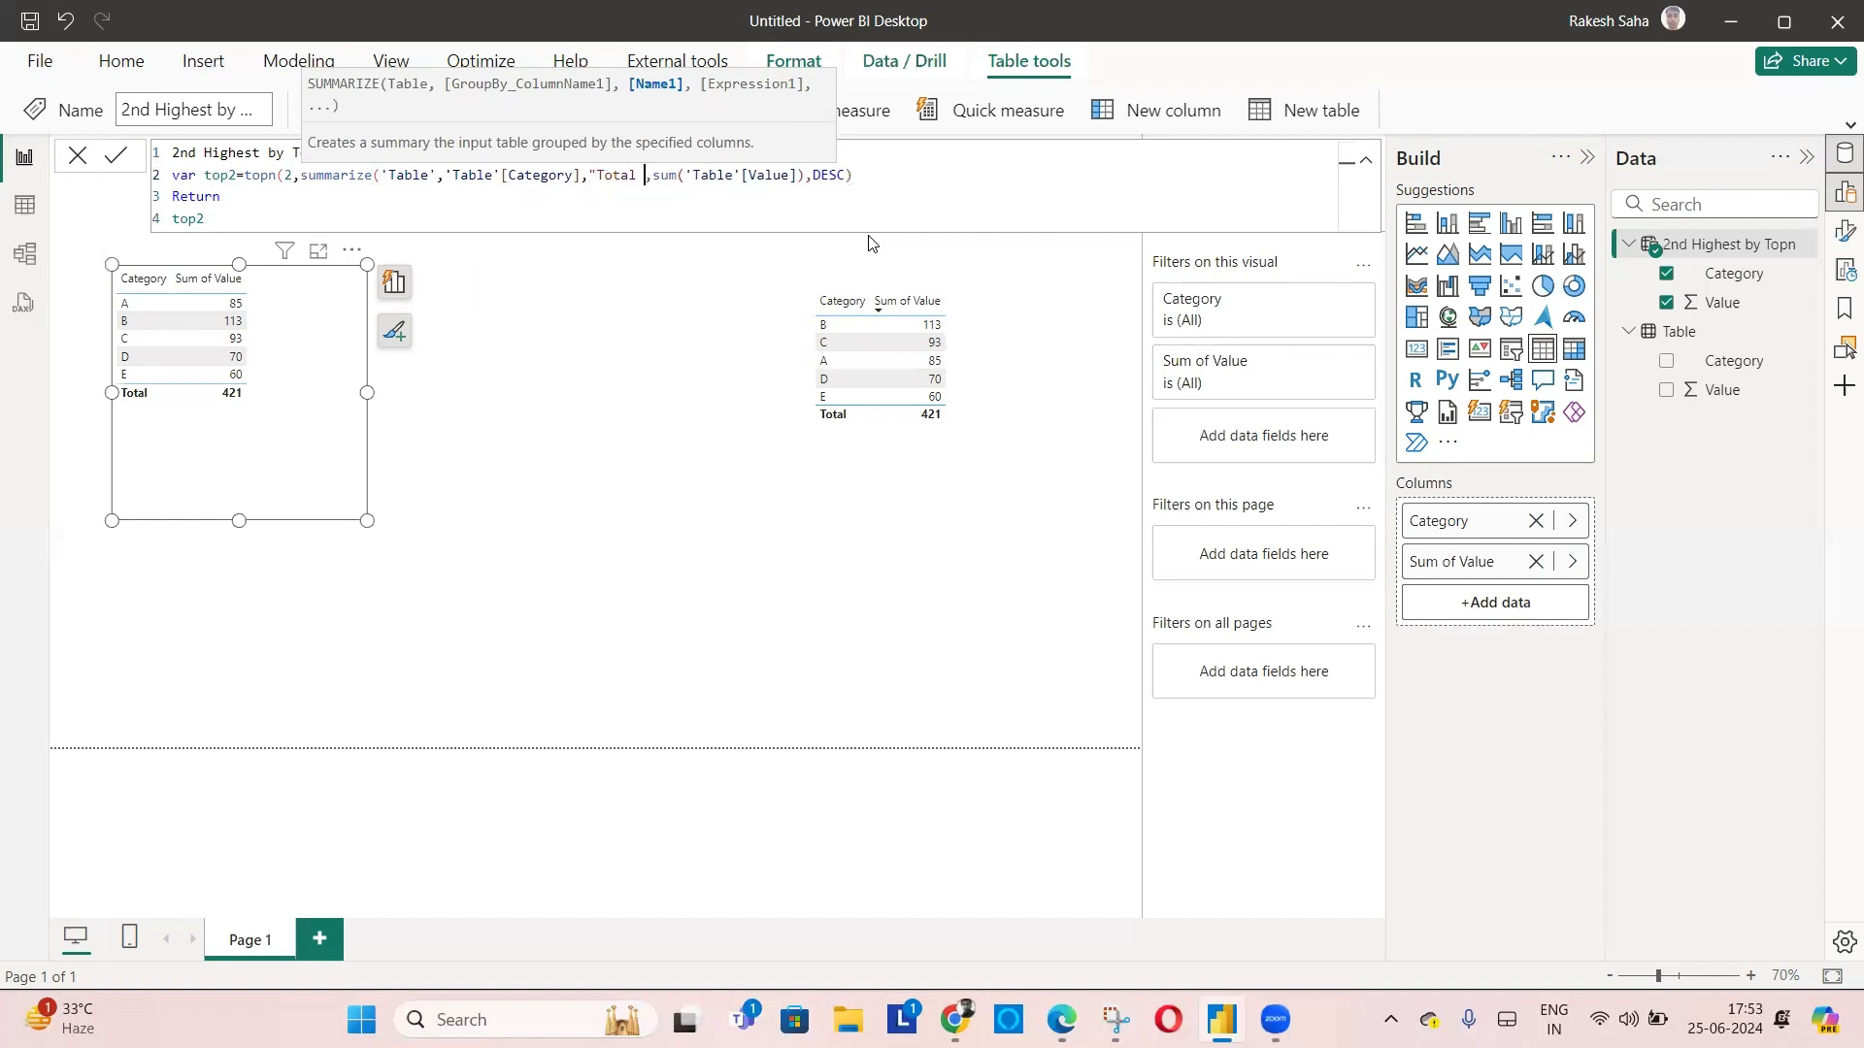
pyautogui.press('BackSpace')
pyautogui.write('alue')
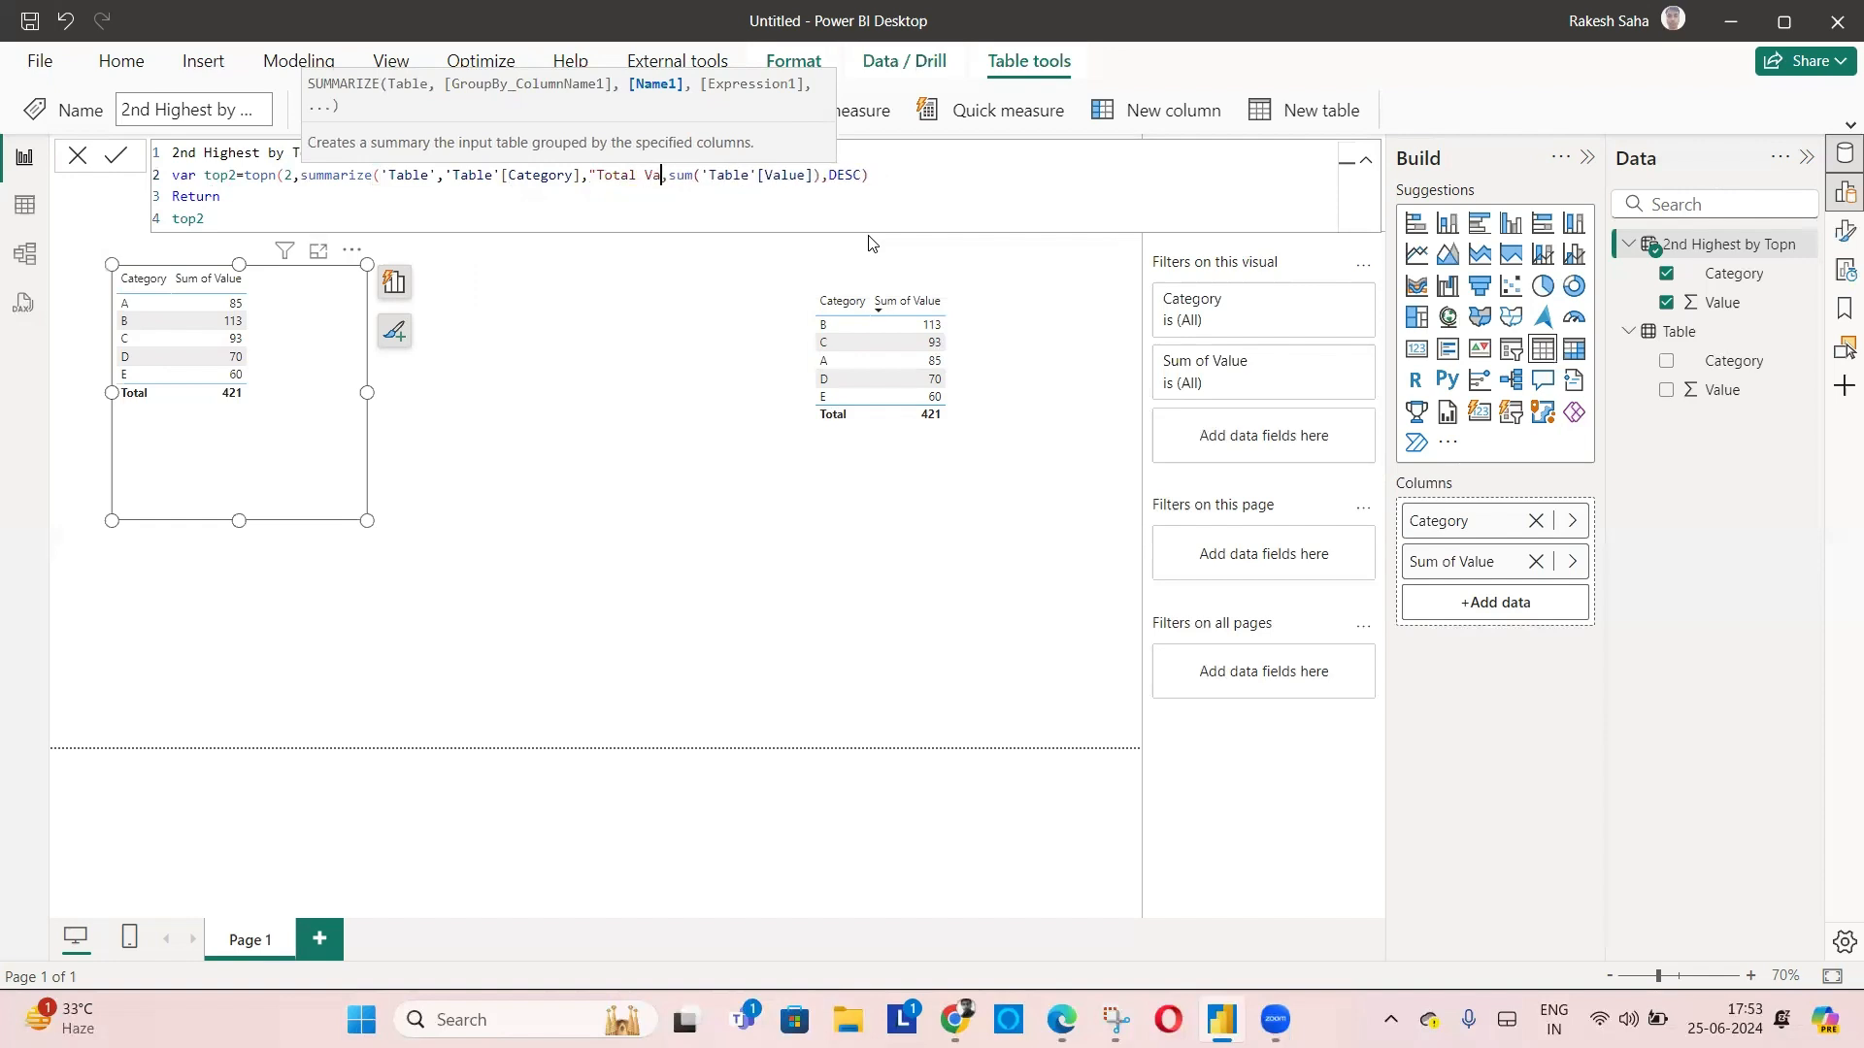
pyautogui.write('"')
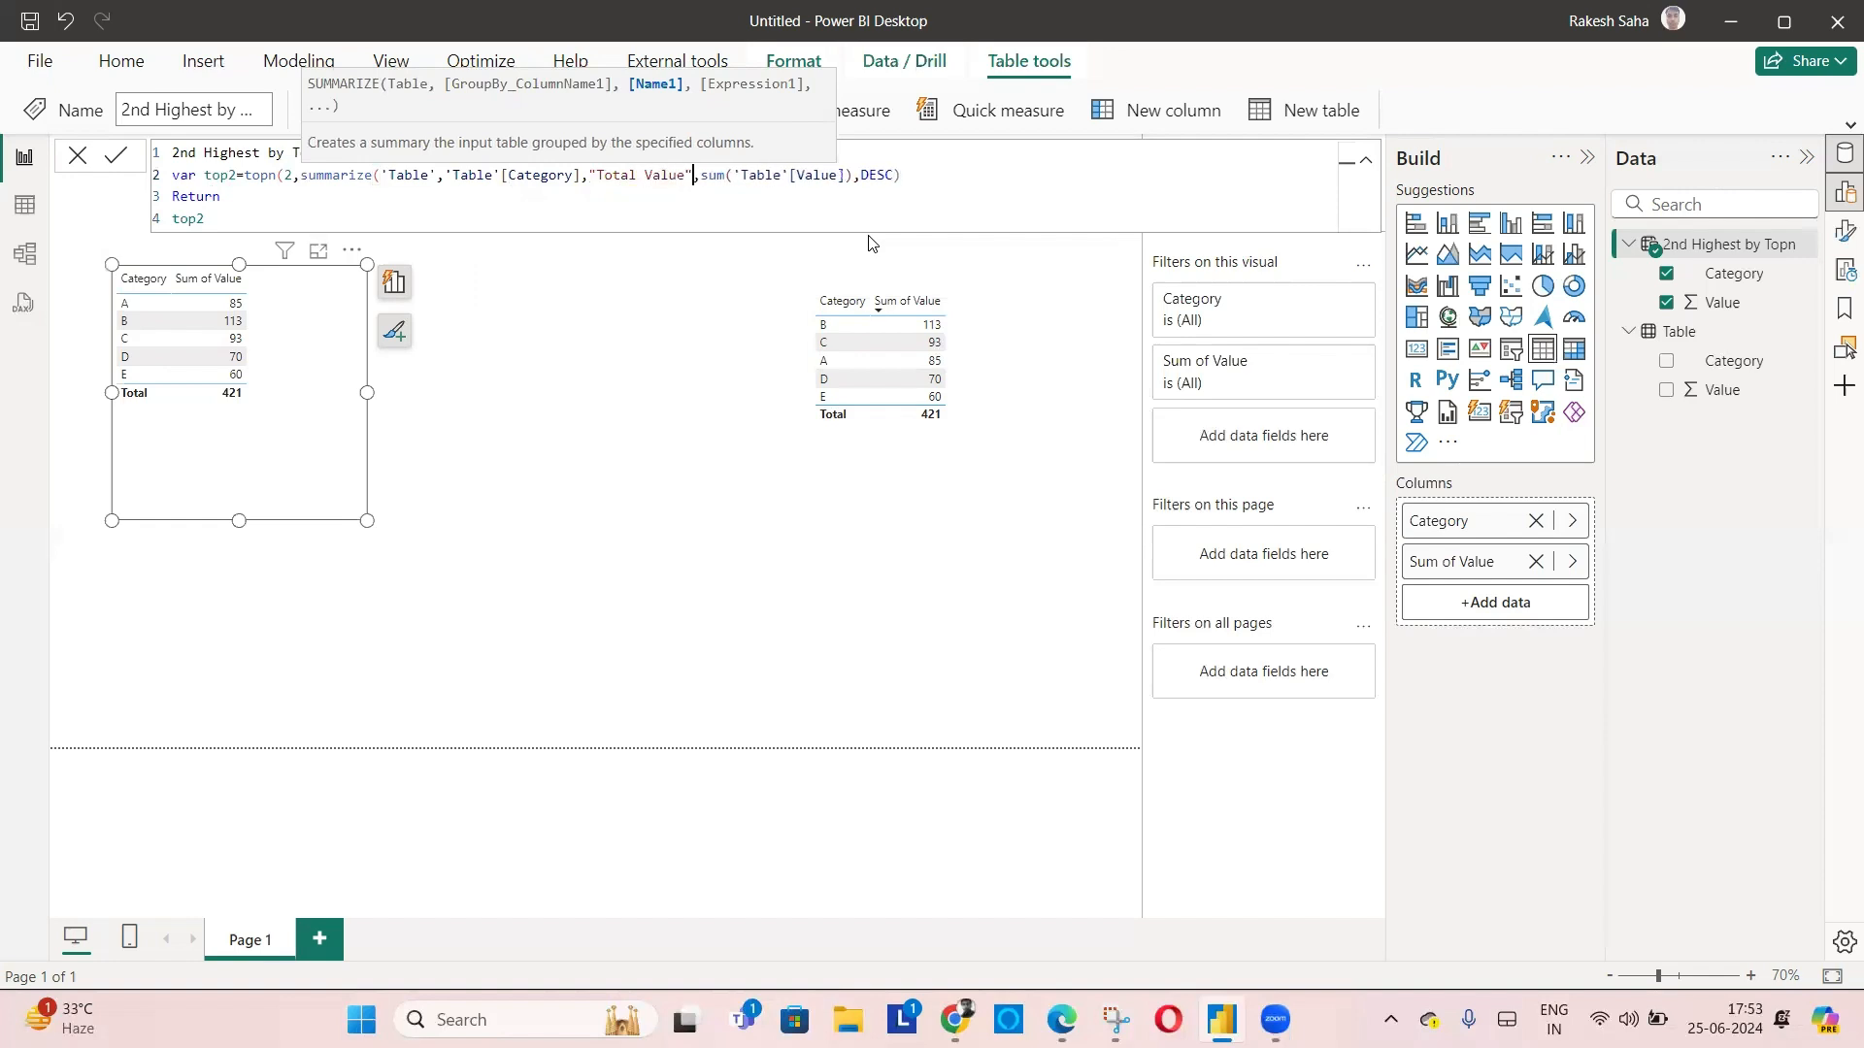
# Use sum('Table'[Value]) as the Total Value expression and close the SUMMARIZE function
pyautogui.write(',sum')
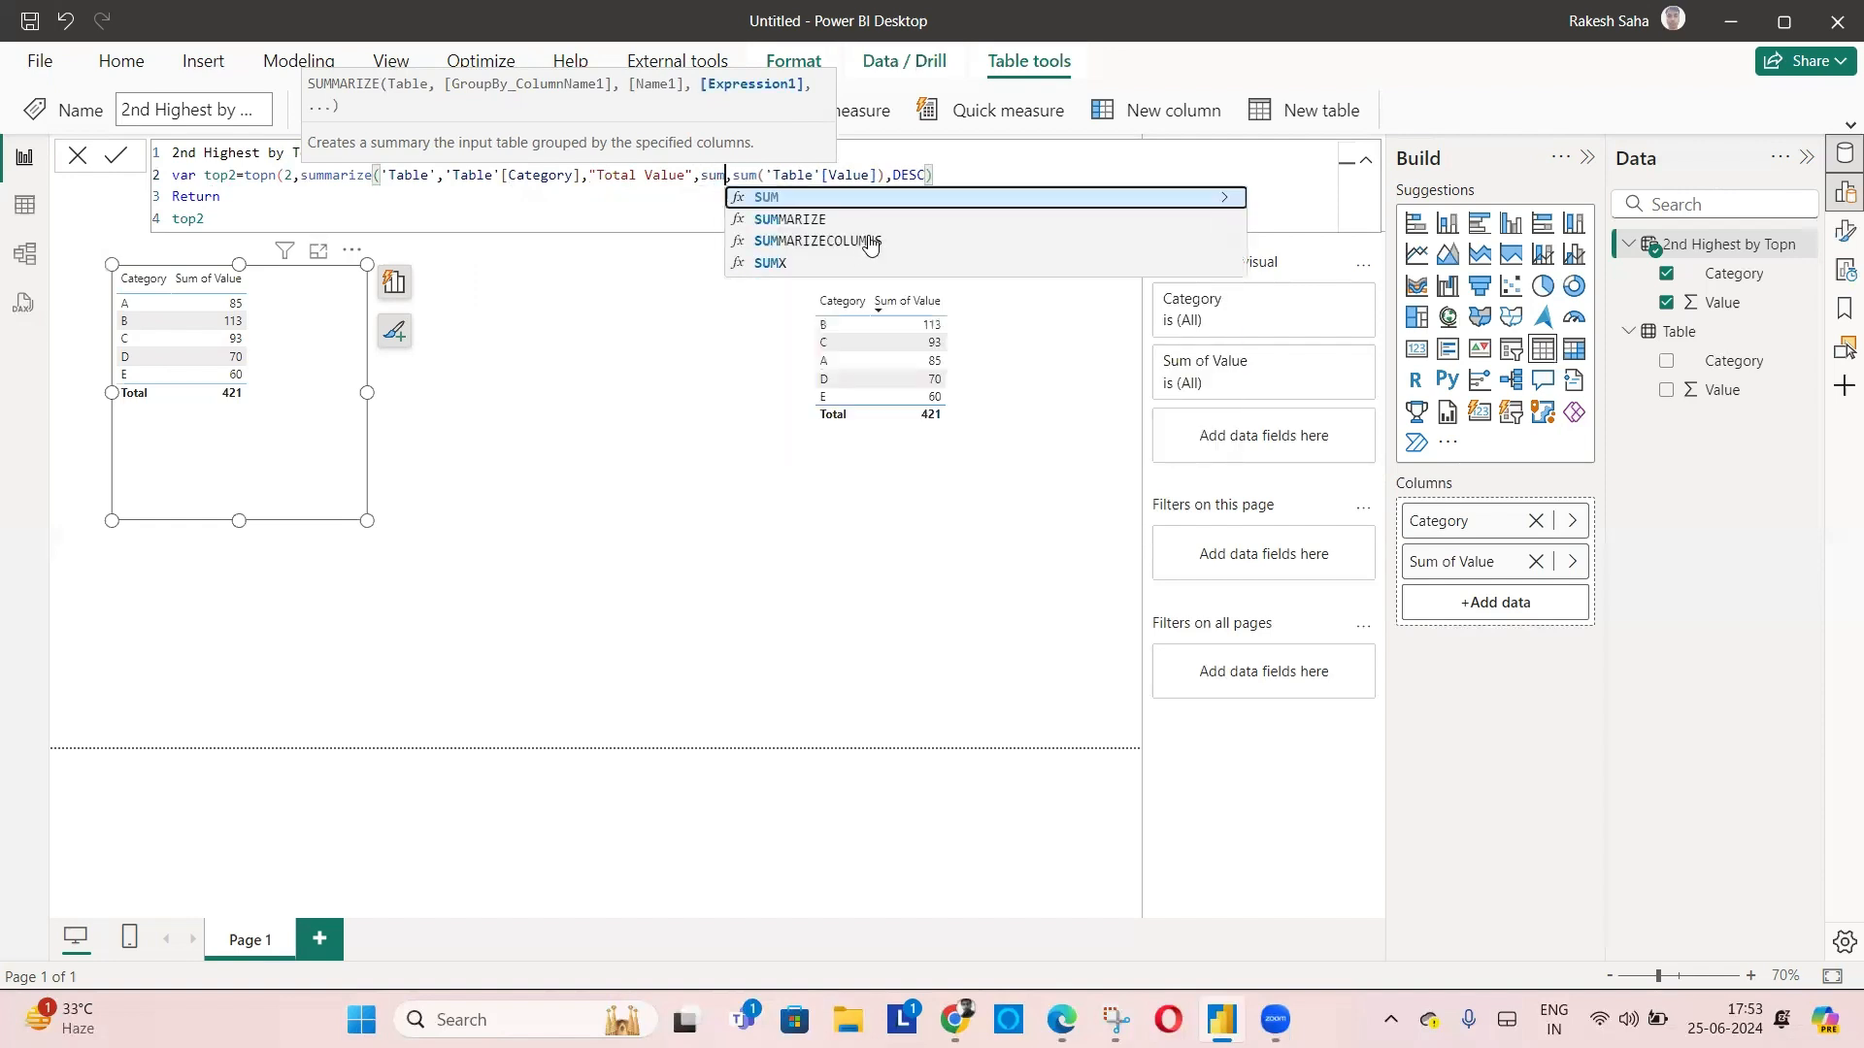
pyautogui.write('(value')
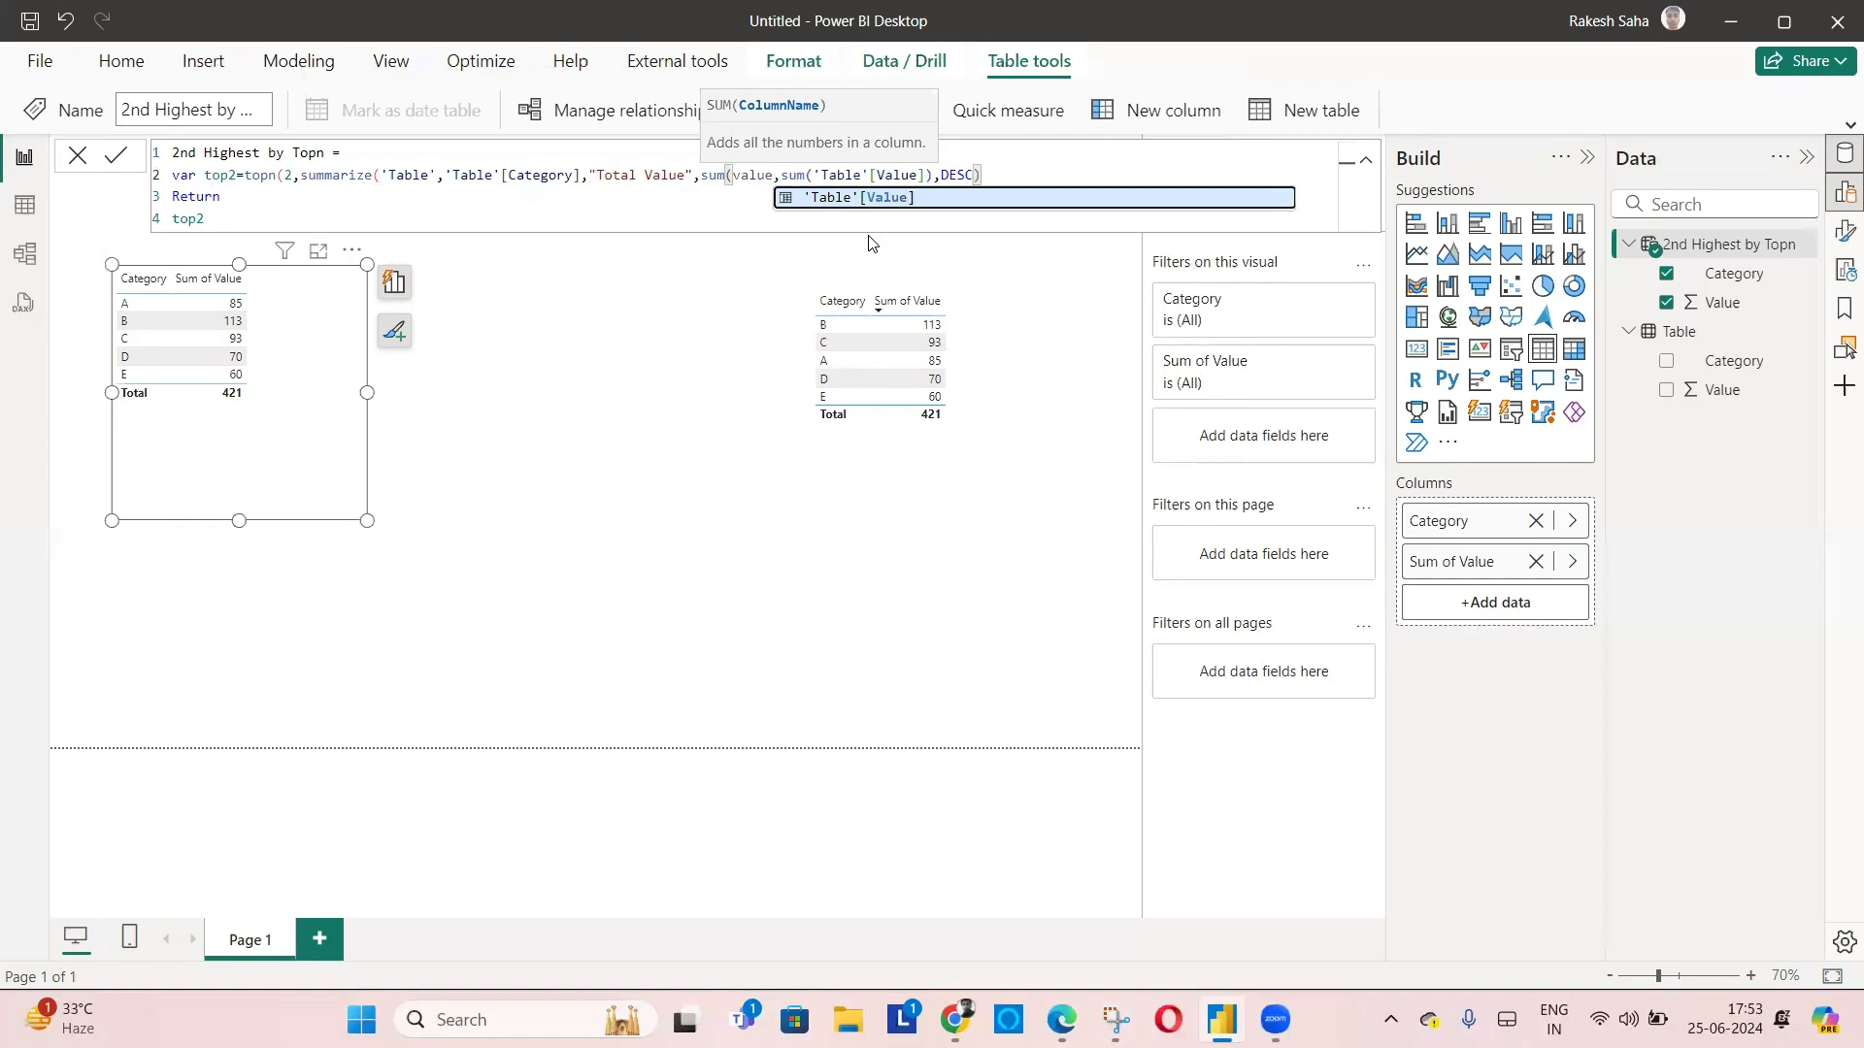
pyautogui.write('))')
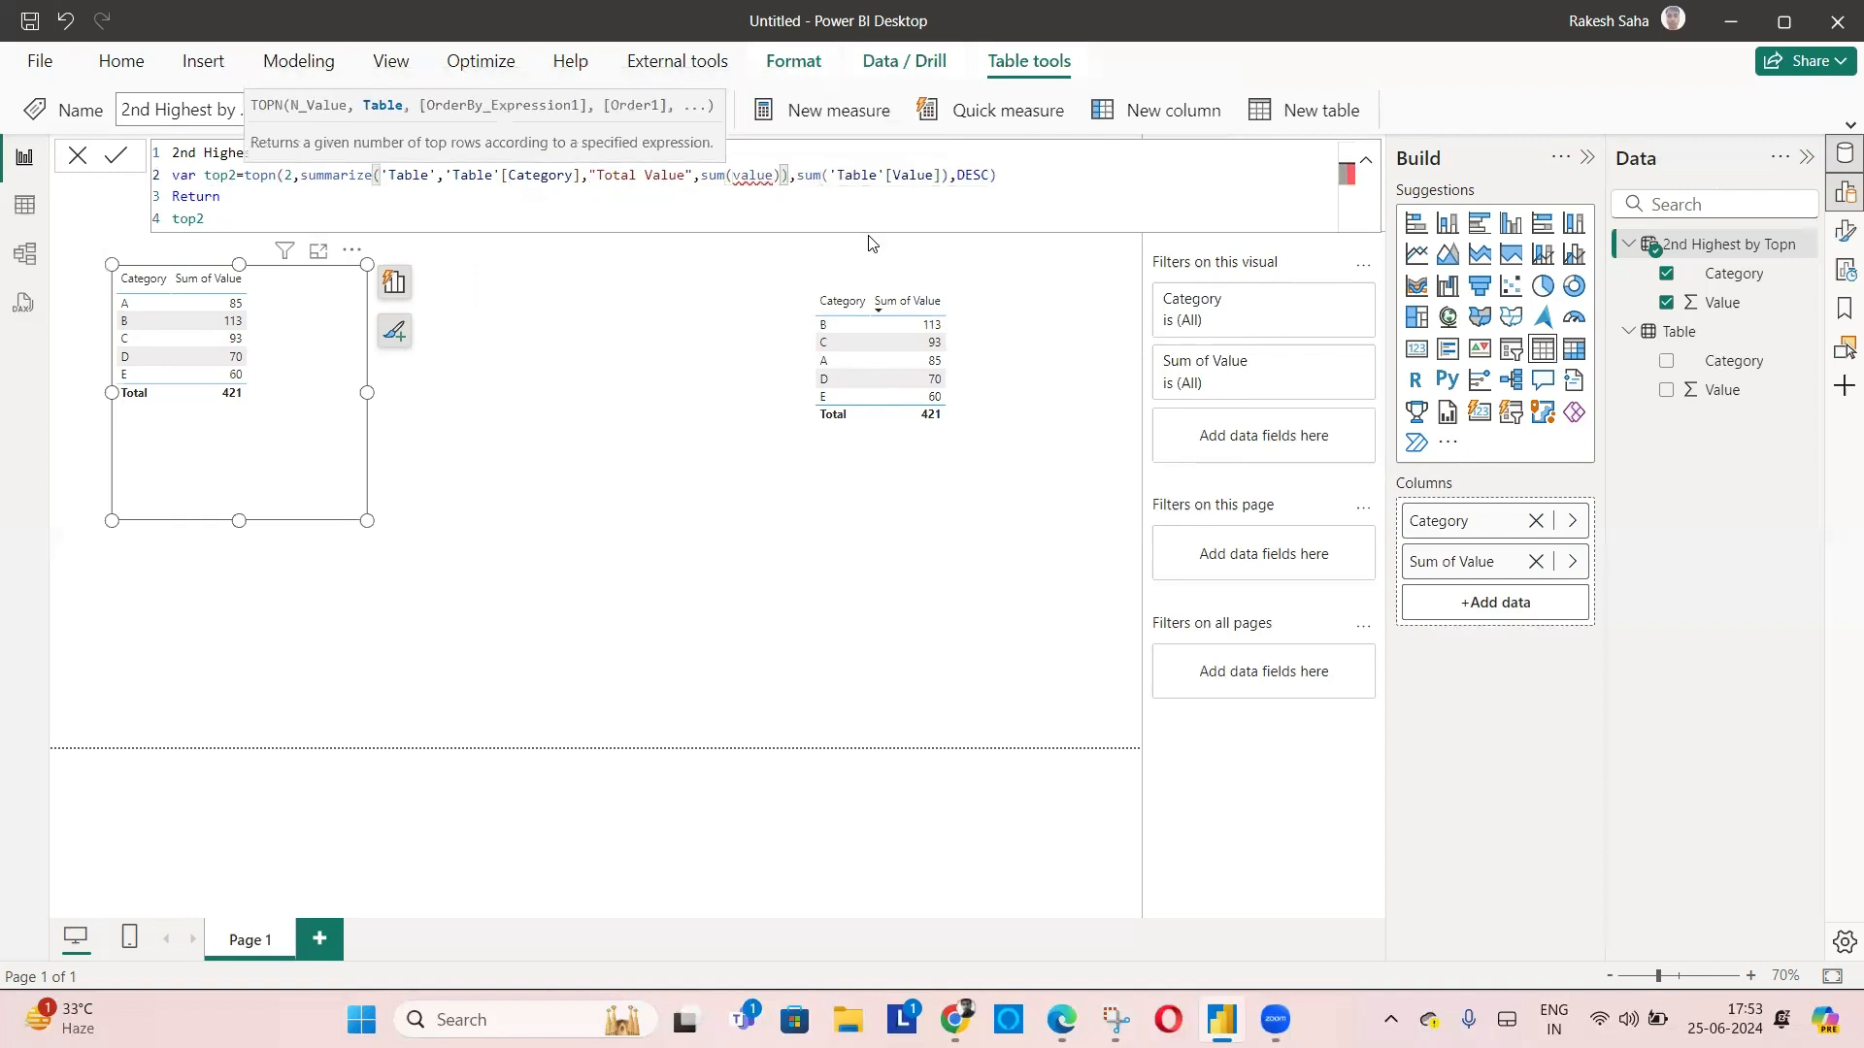
pyautogui.press('BackSpace')
pyautogui.press('BackSpace')
pyautogui.press('BackSpace')
pyautogui.click(907, 195)
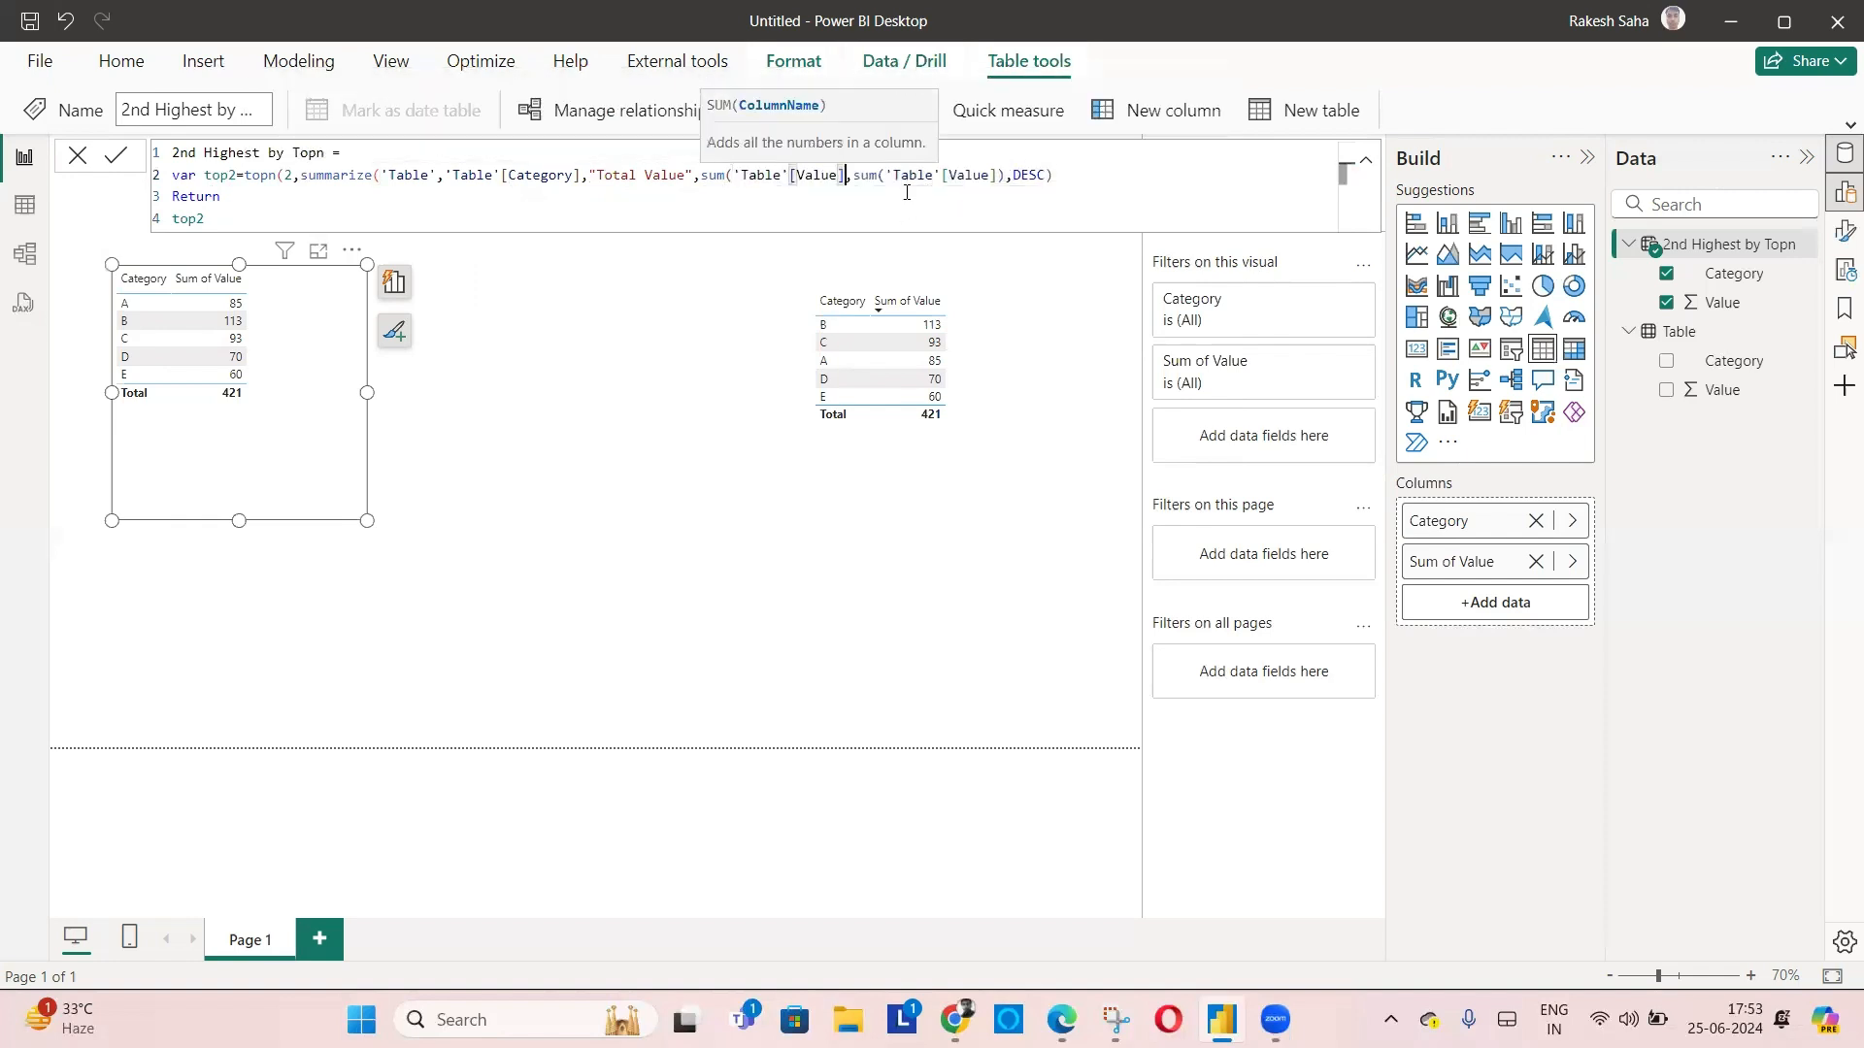
pyautogui.write(')')
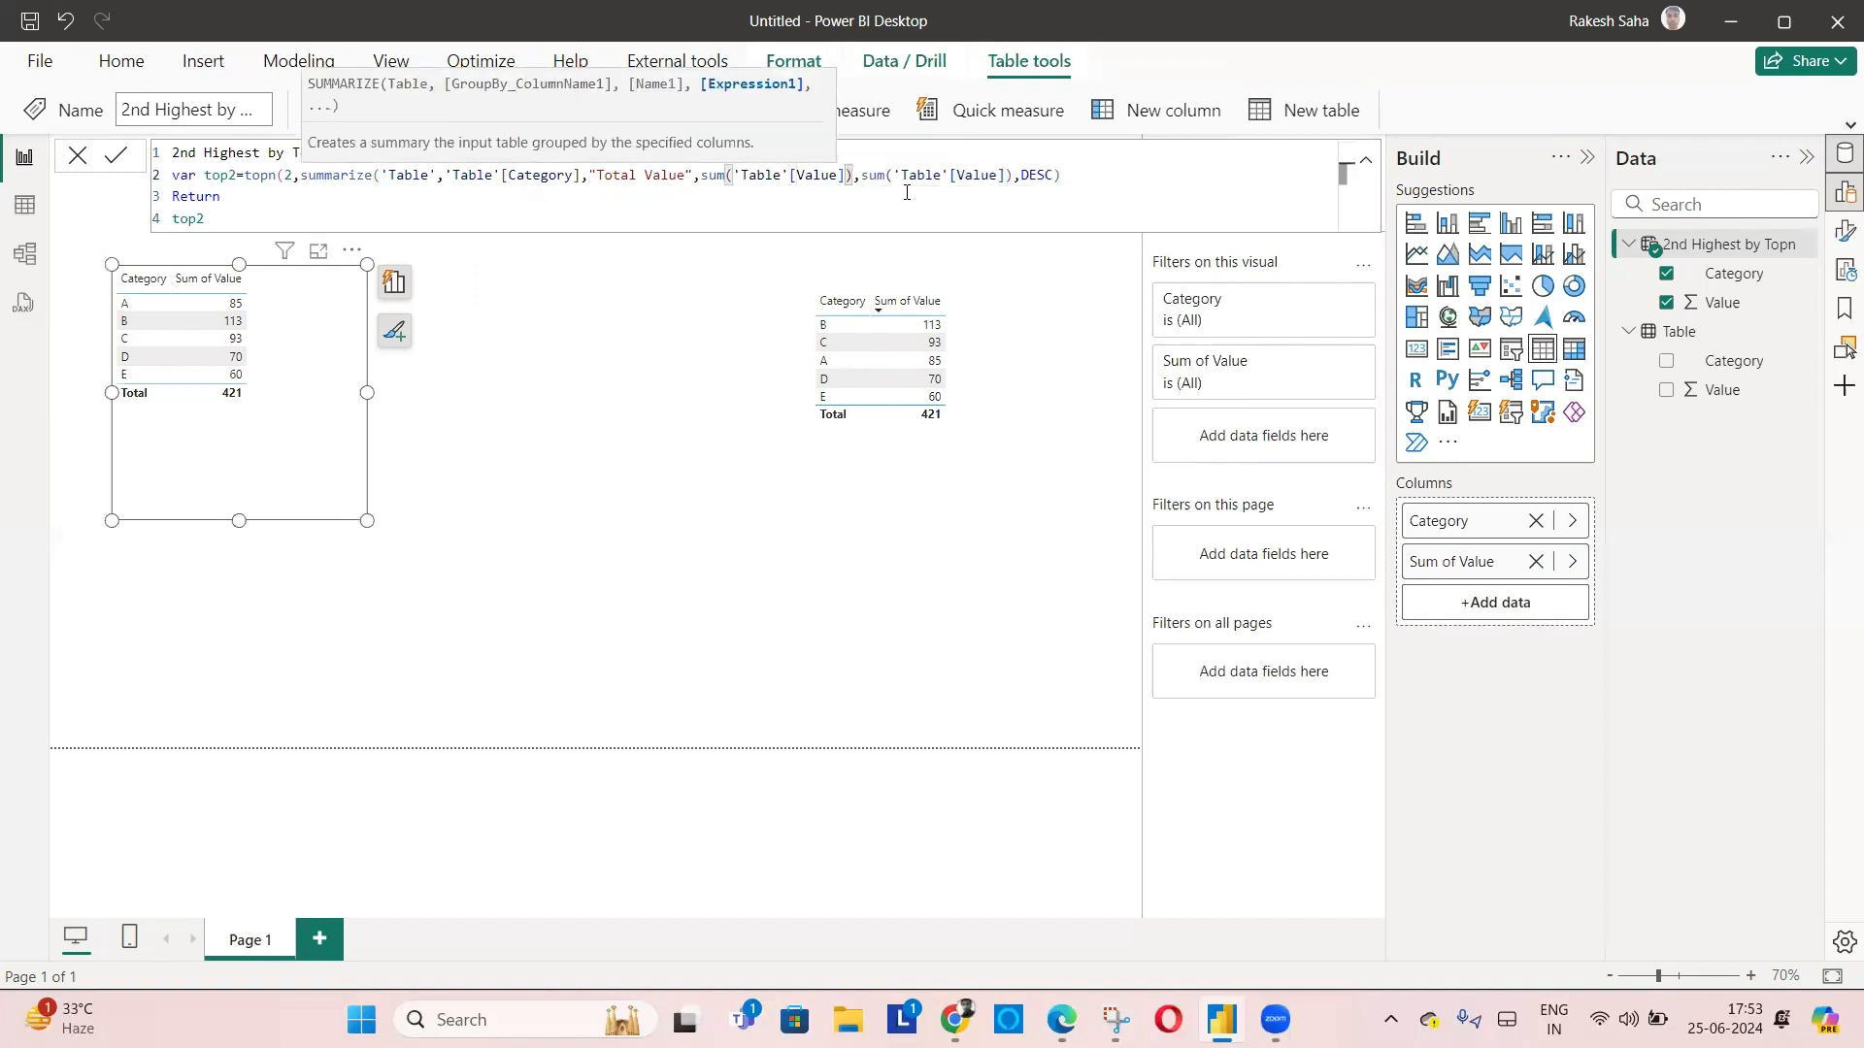
pyautogui.write(')')
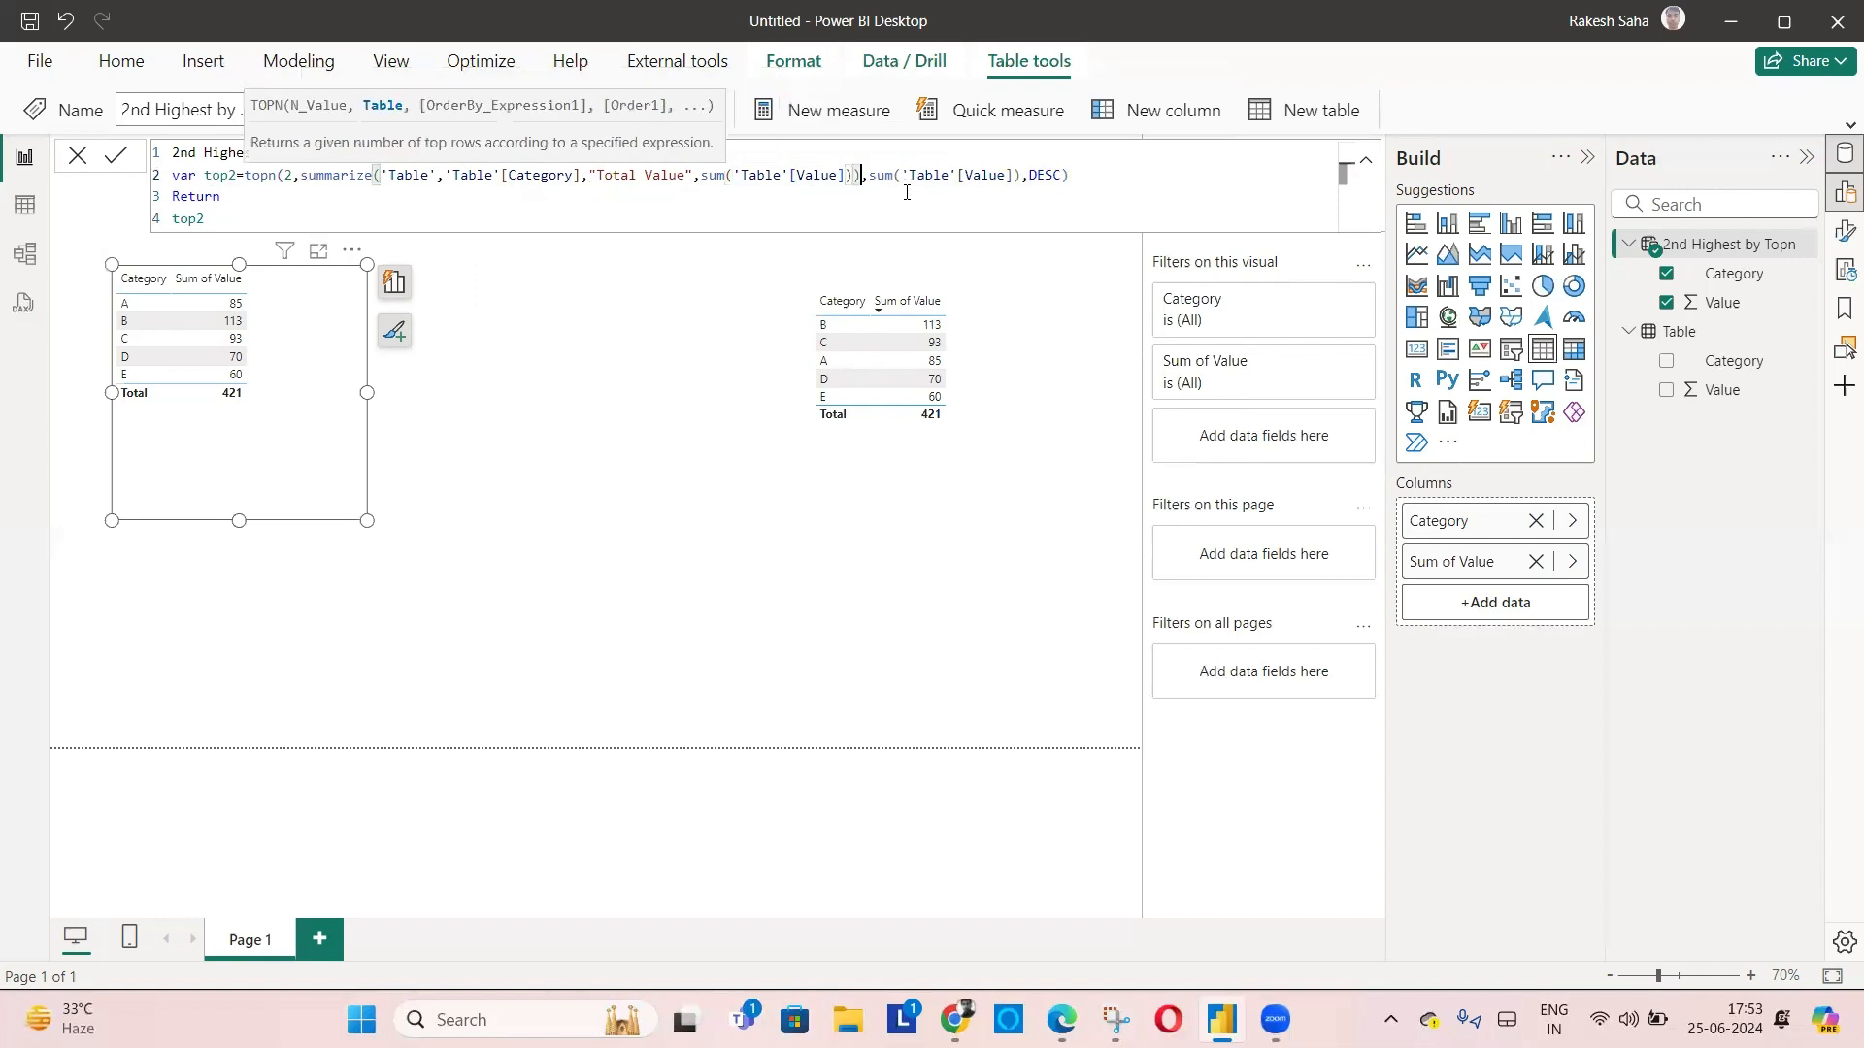
# Commit the edited formula and check the error details of the table visual built from 2nd Highest by Topn
pyautogui.click(184, 219)
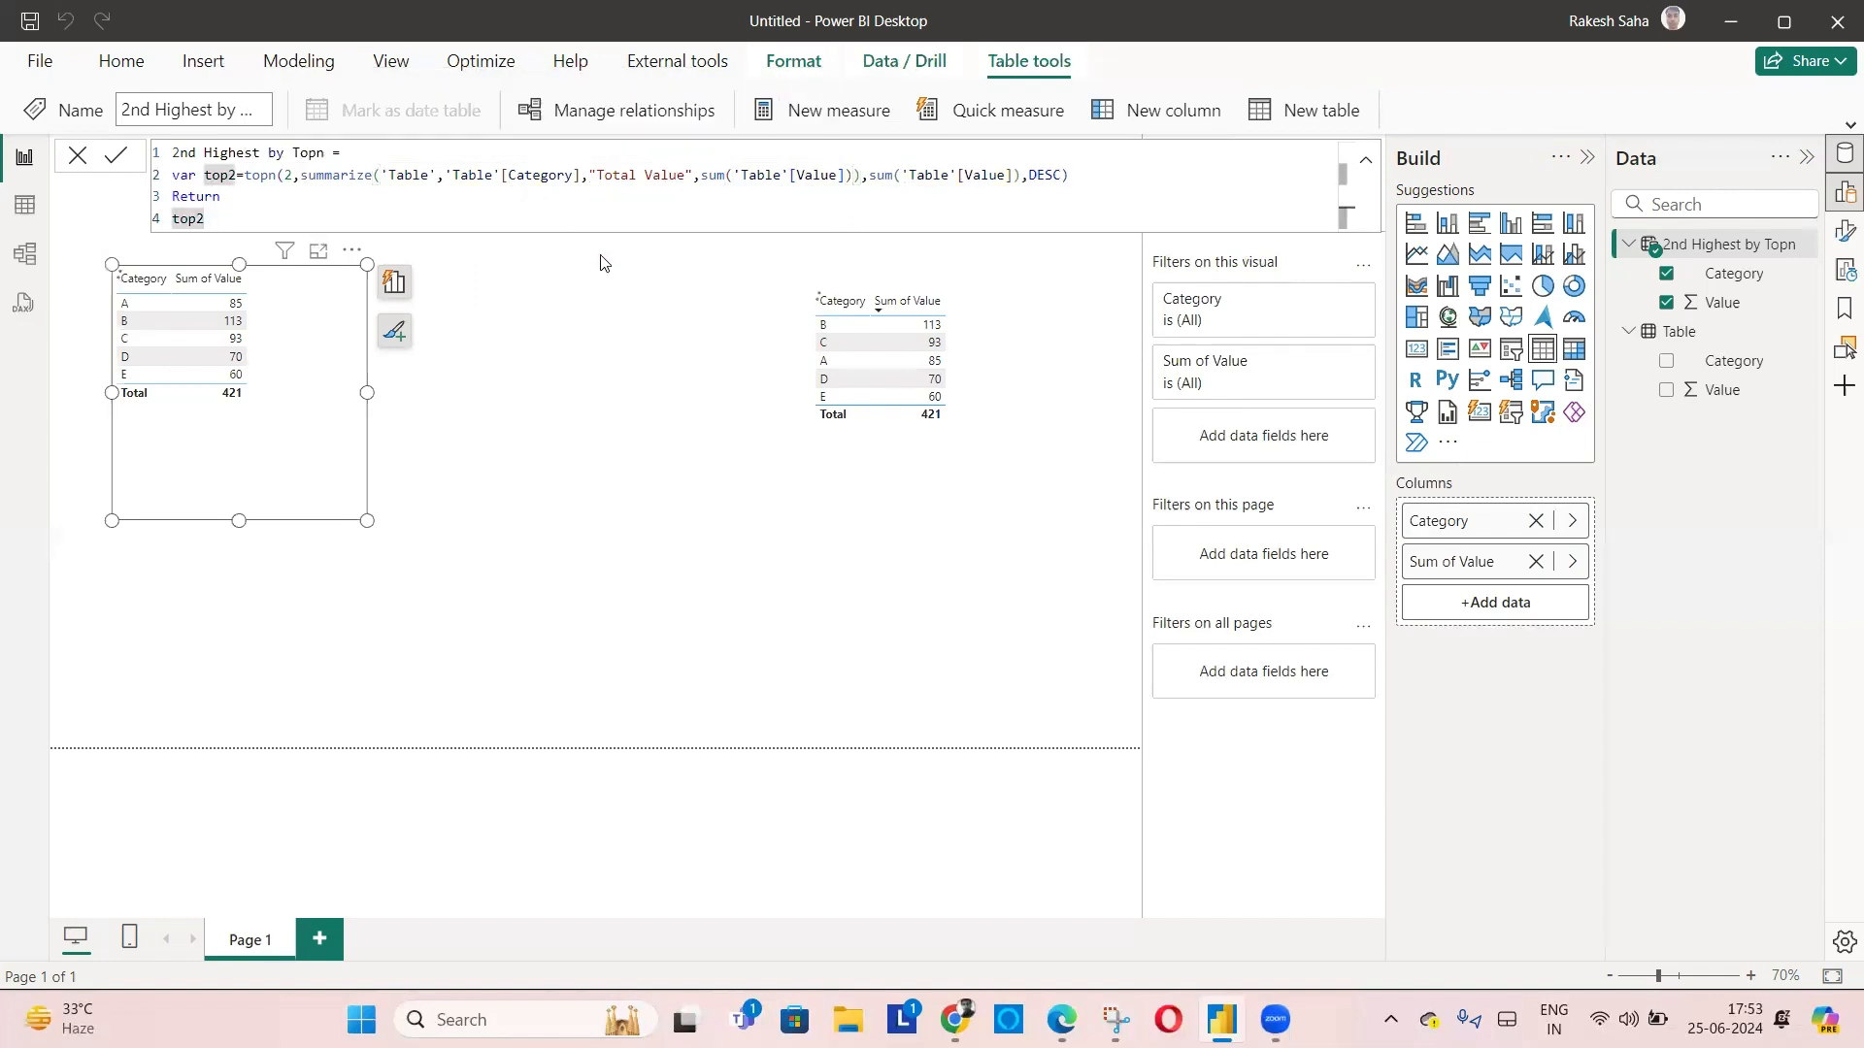
pyautogui.click(631, 368)
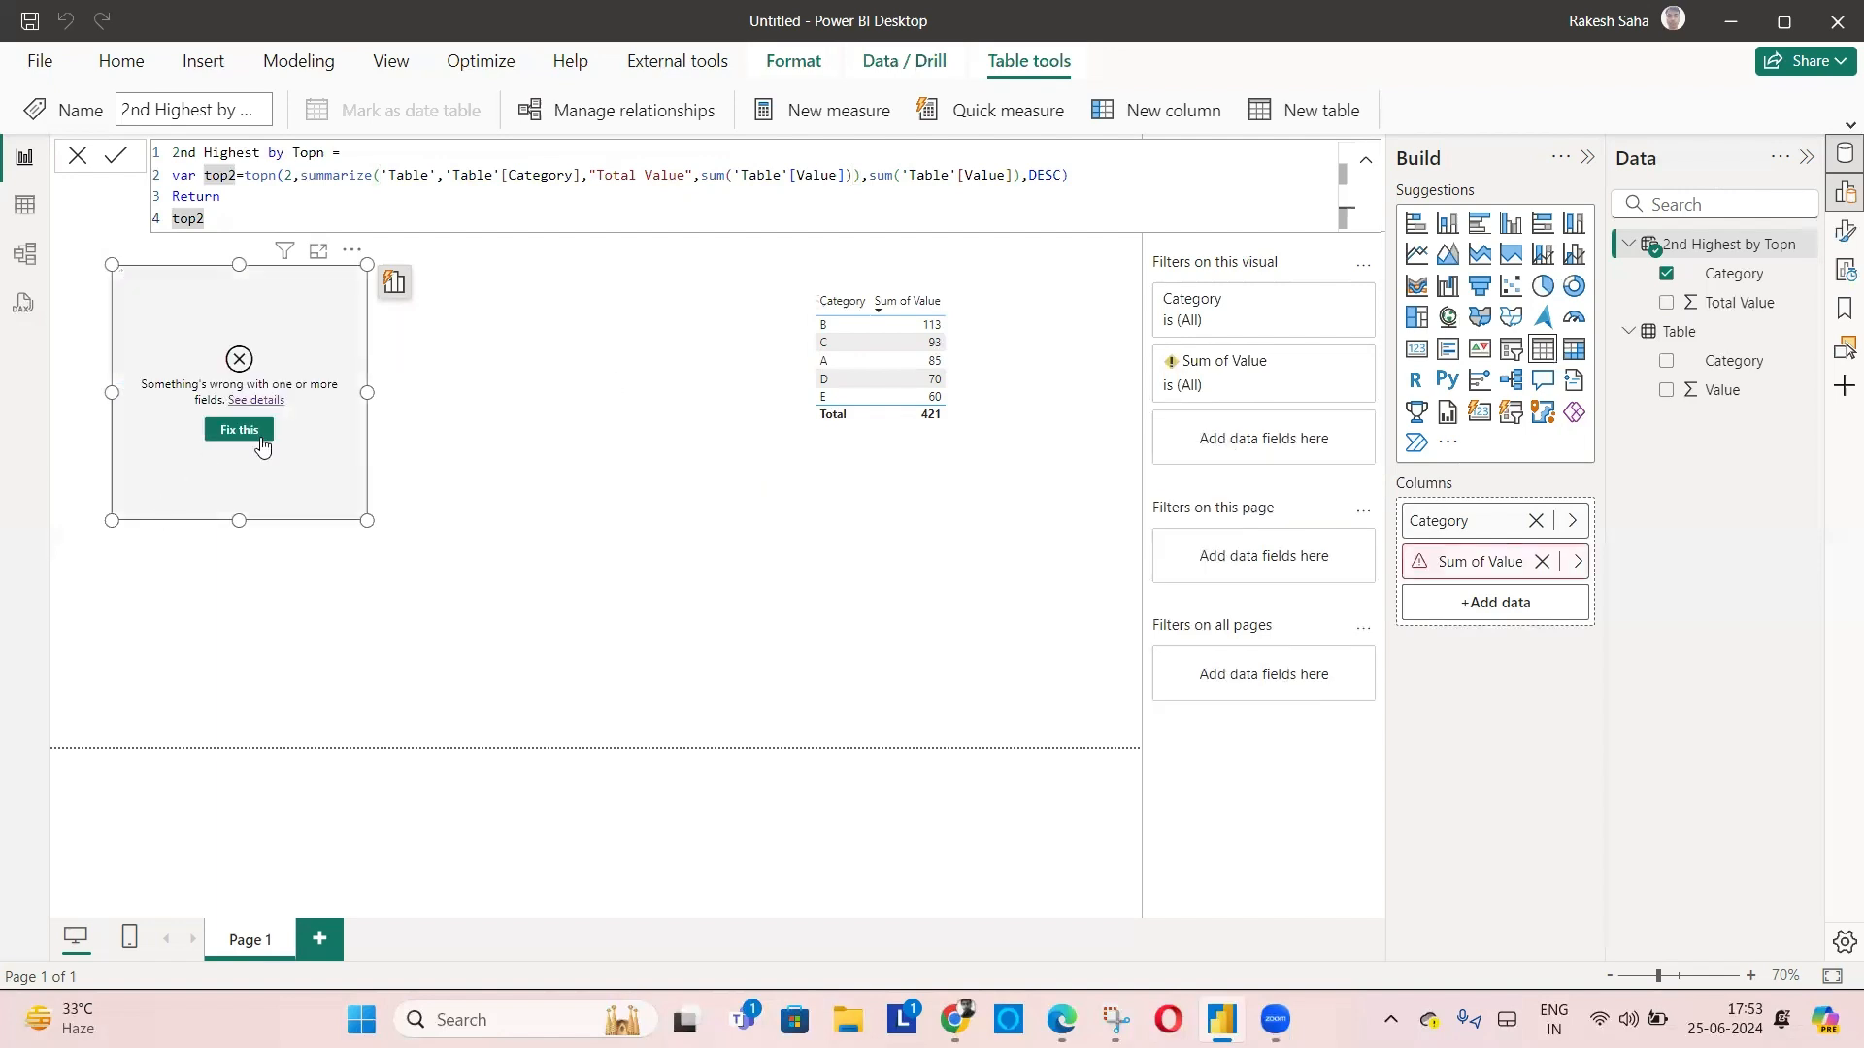
pyautogui.click(256, 400)
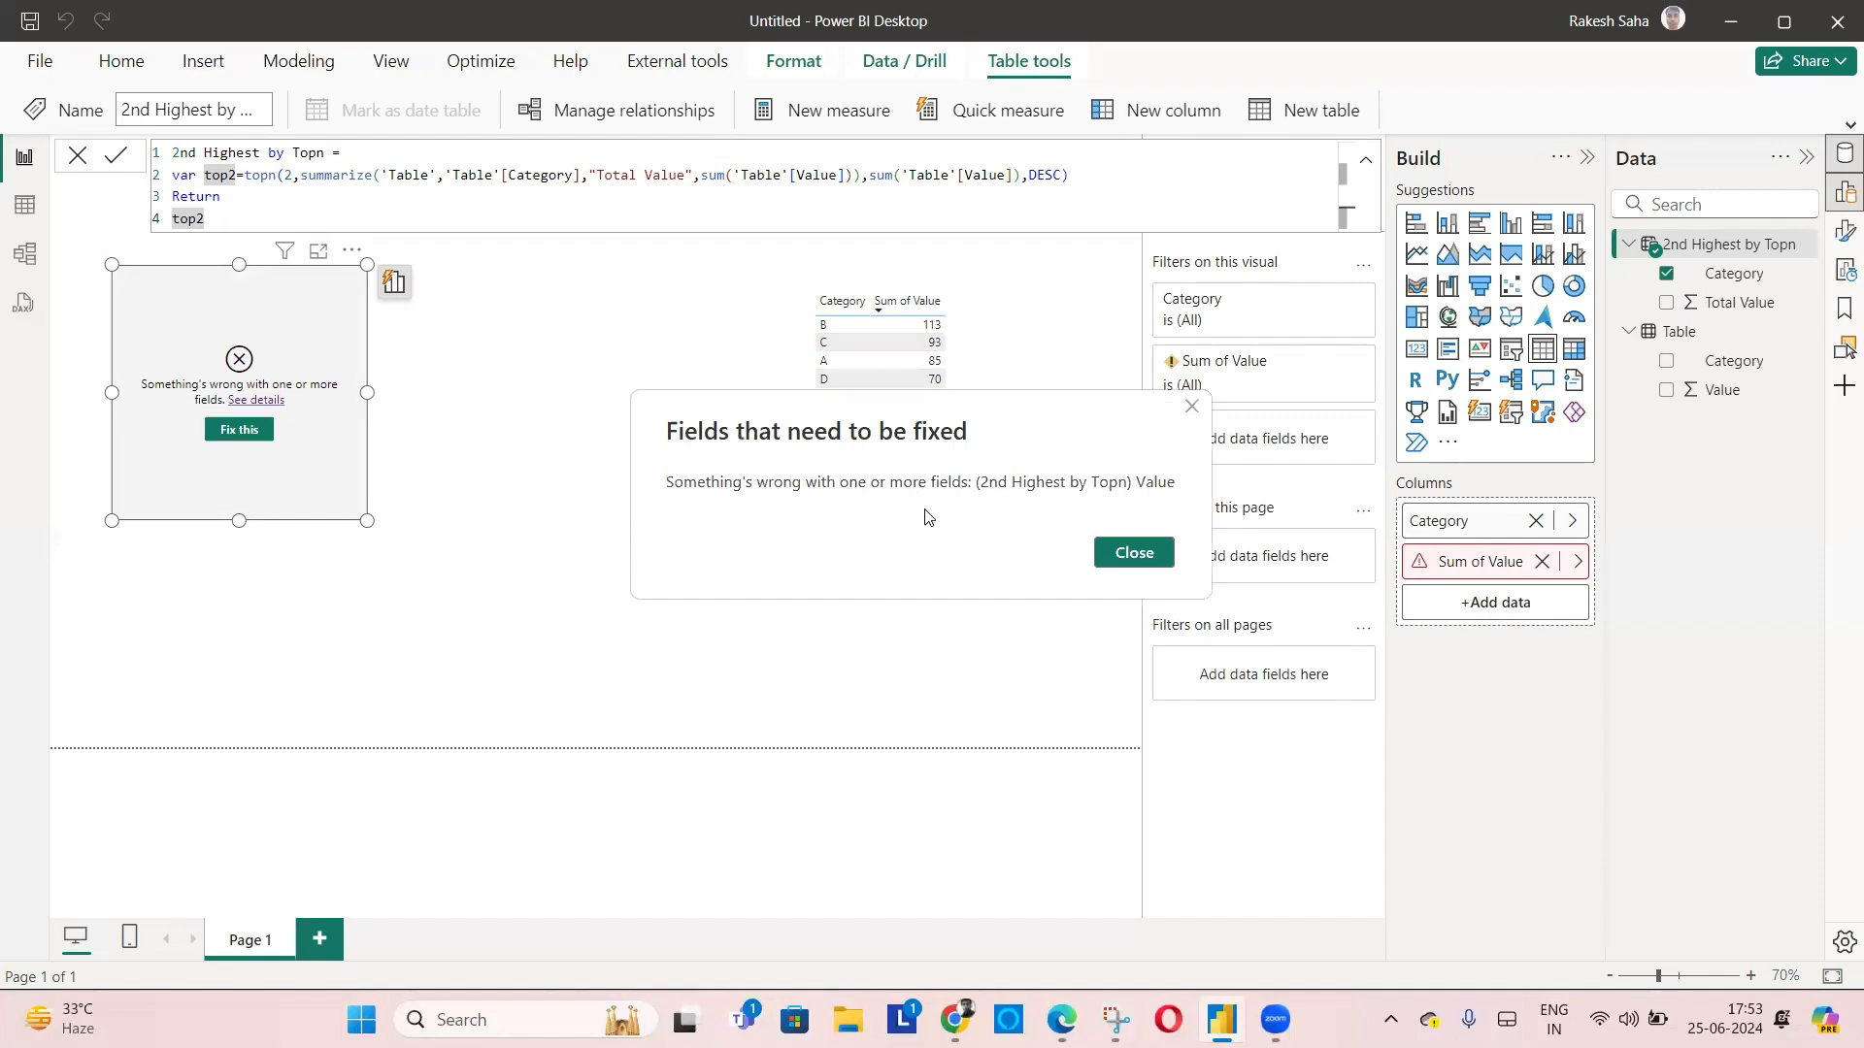
pyautogui.click(1128, 553)
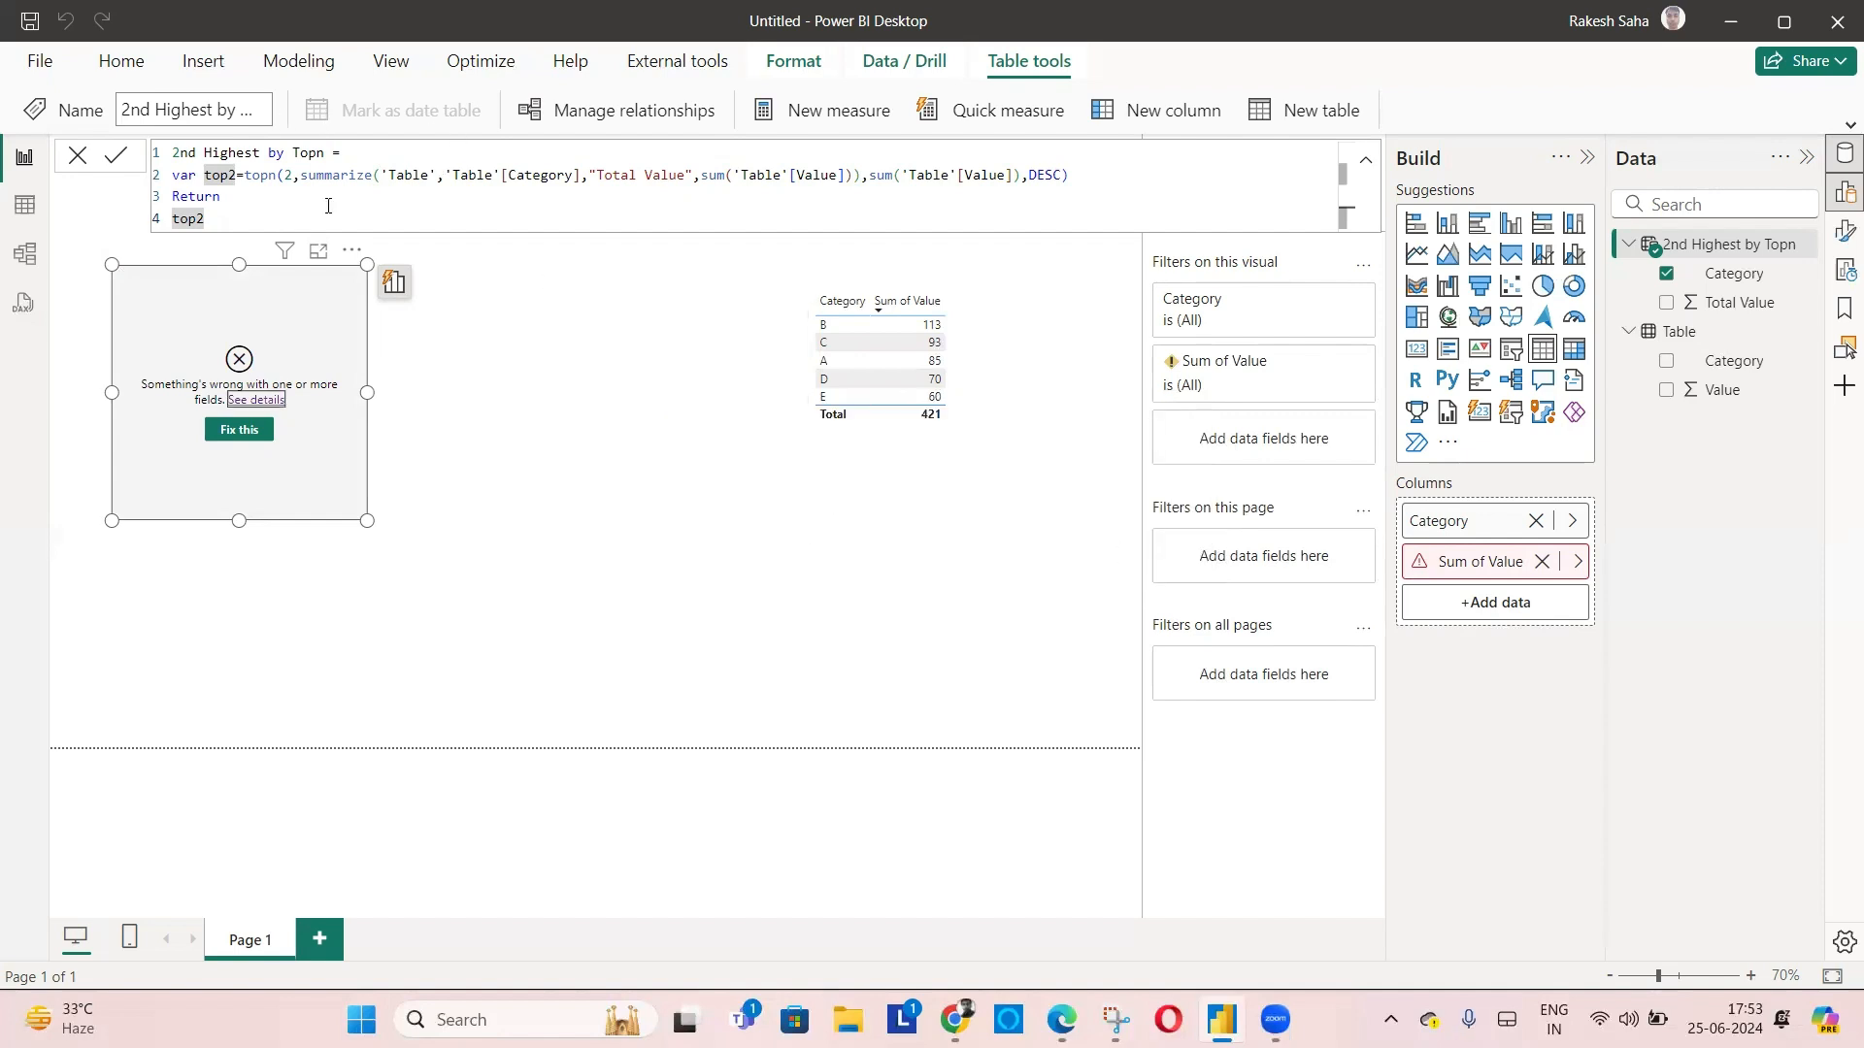
# Wrap the order-by expression sum('Table'[Value]) of TOPN in CALCULATE and commit the formula
pyautogui.click(868, 173)
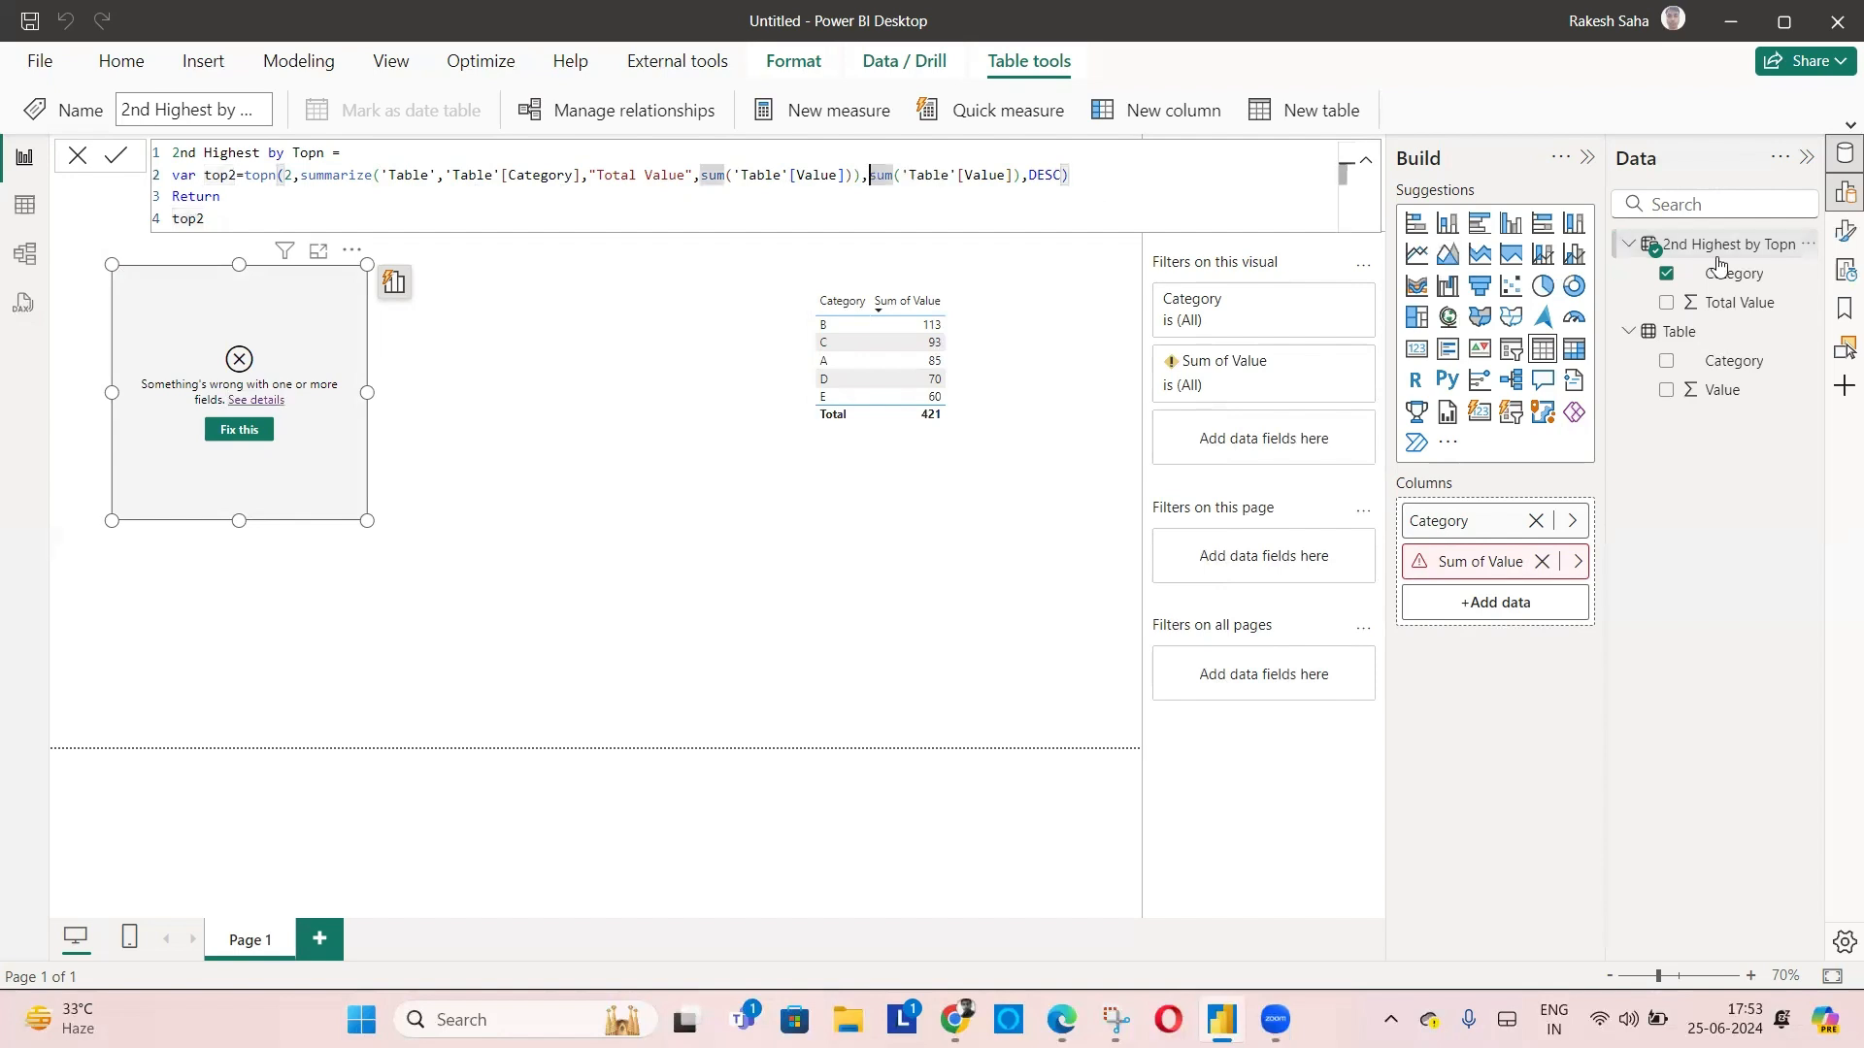
pyautogui.write('calu')
pyautogui.press('BackSpace')
pyautogui.write('cuala')
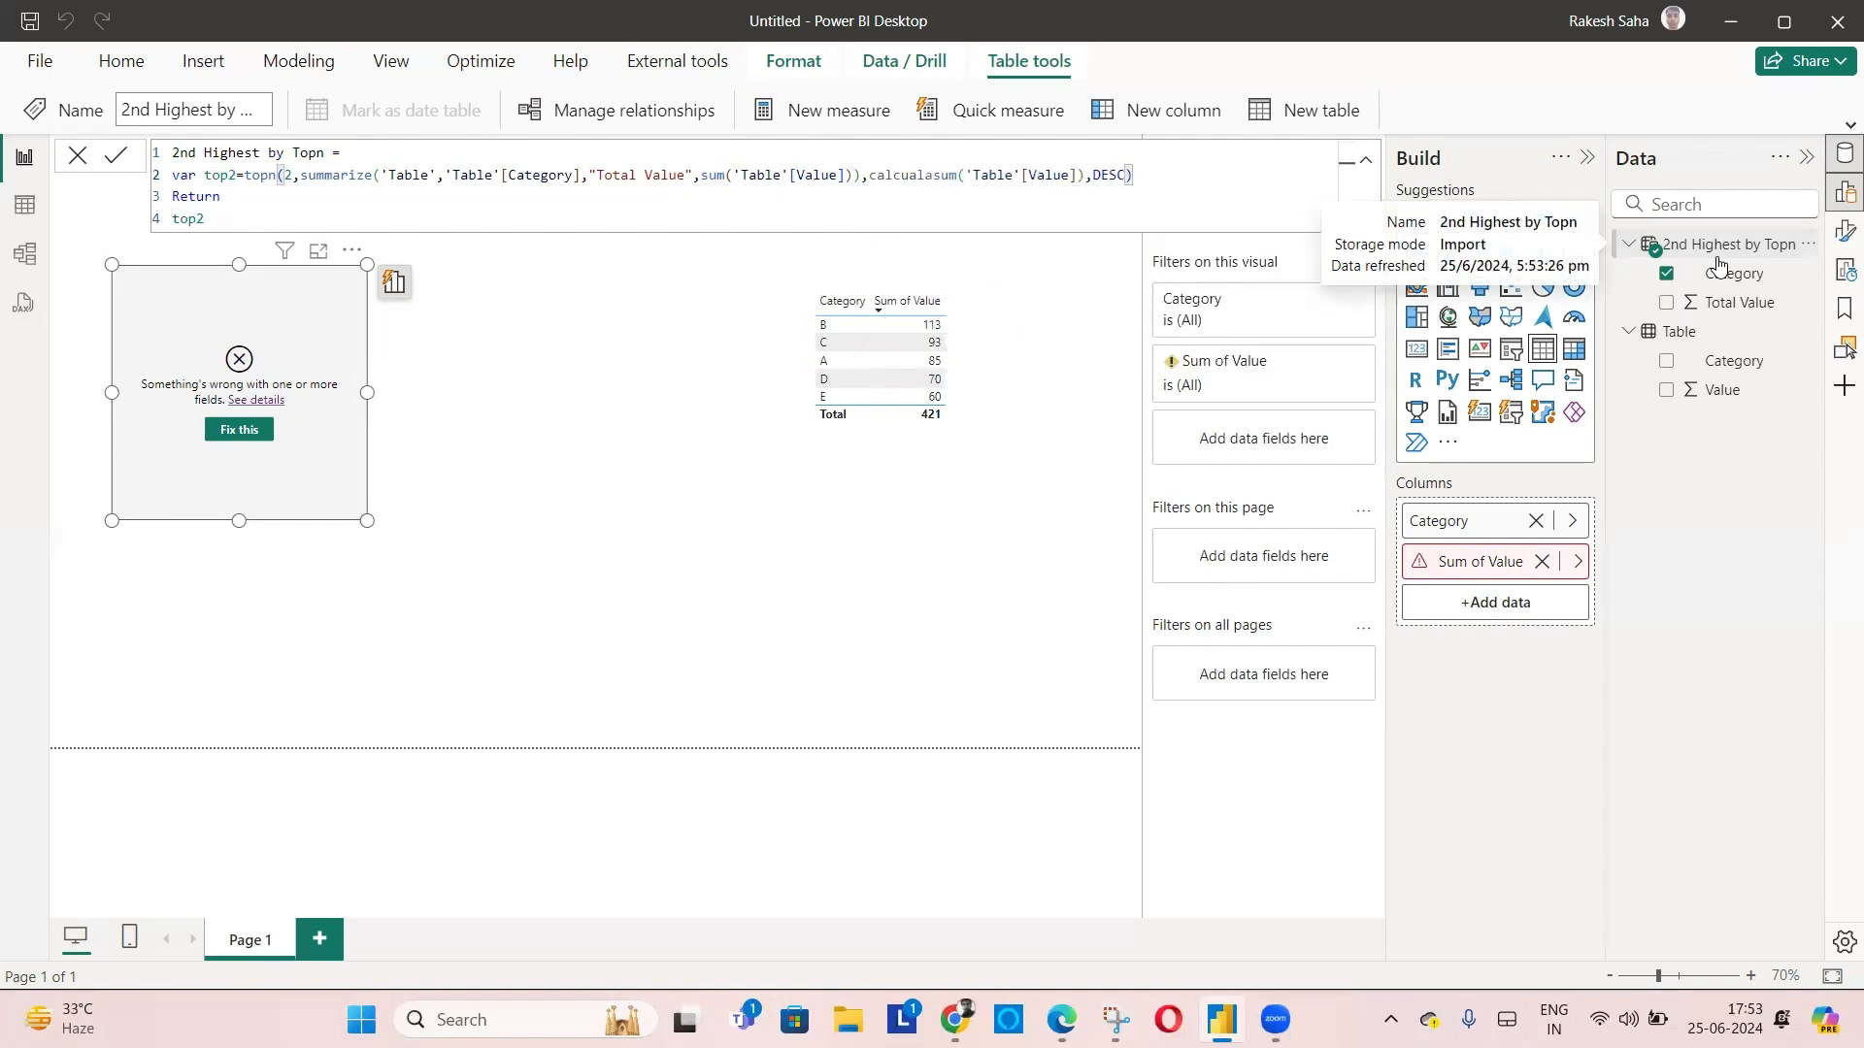
pyautogui.press('BackSpace')
pyautogui.press('BackSpace')
pyautogui.press('BackSpace')
pyautogui.press('BackSpace')
pyautogui.write('ulate')
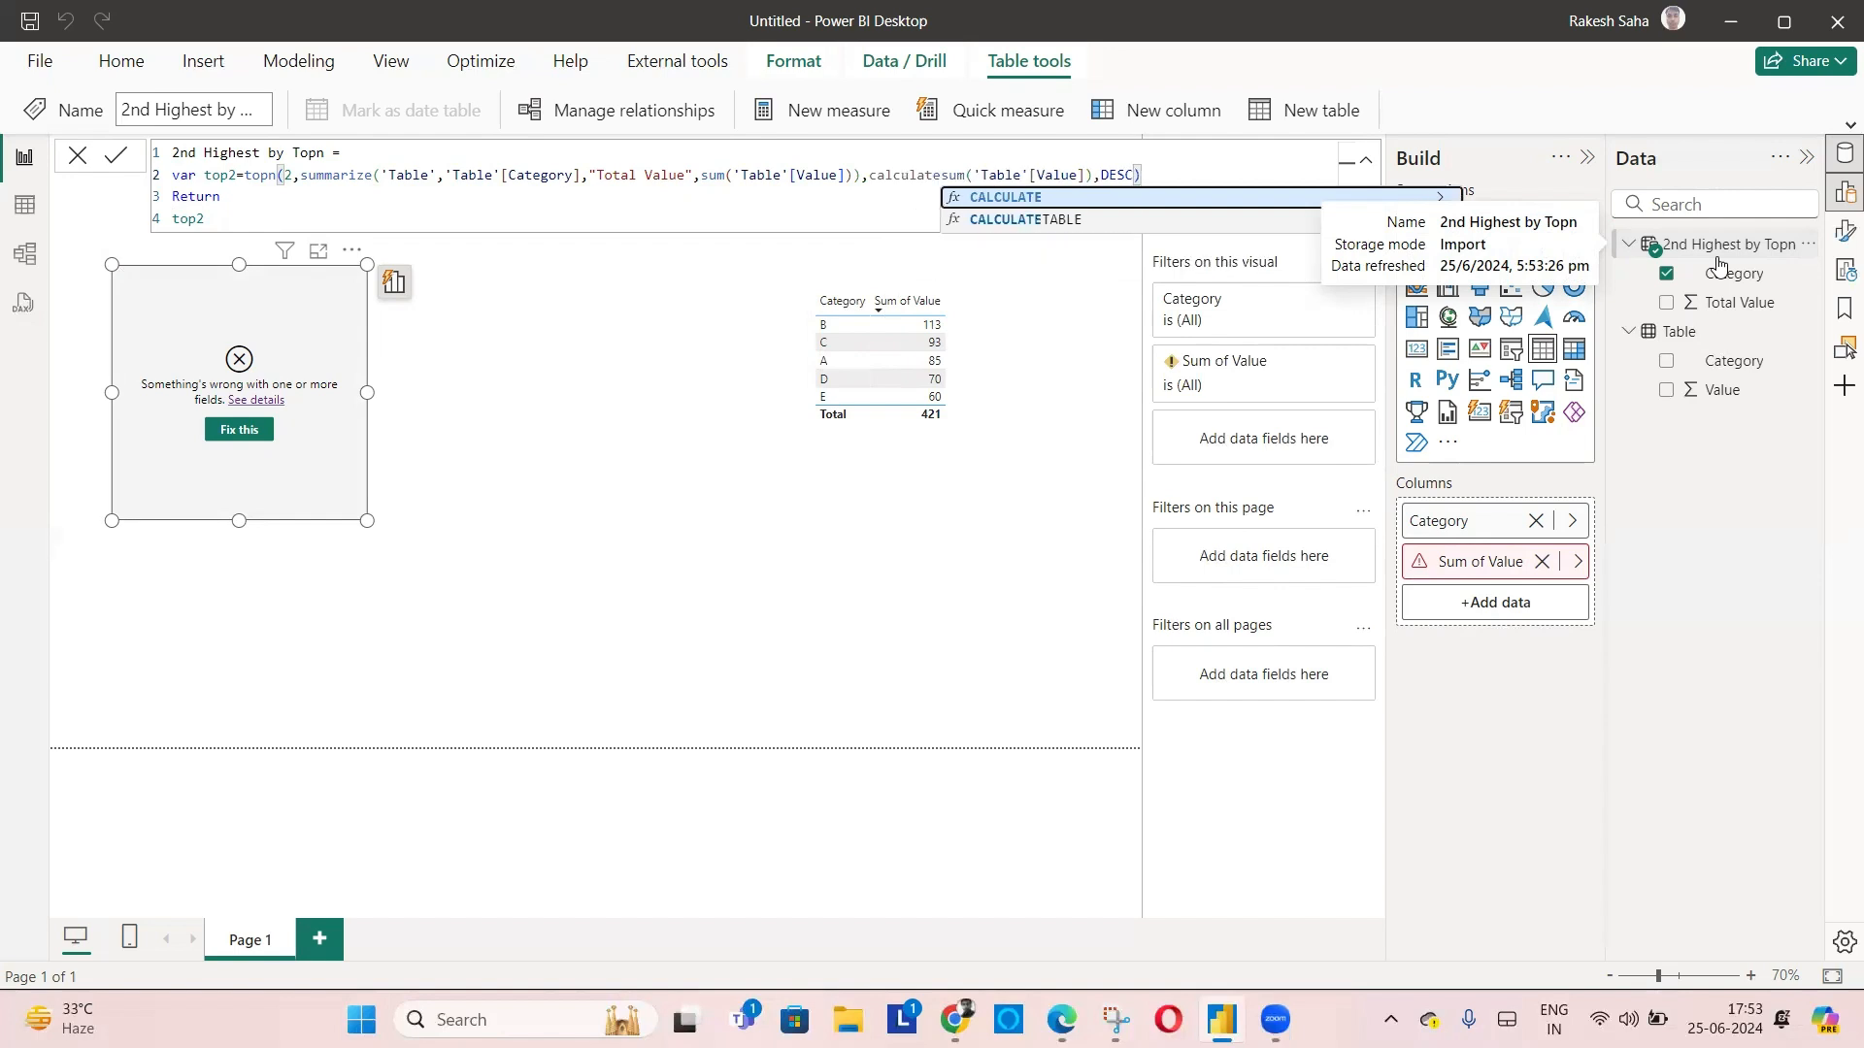
pyautogui.write('(')
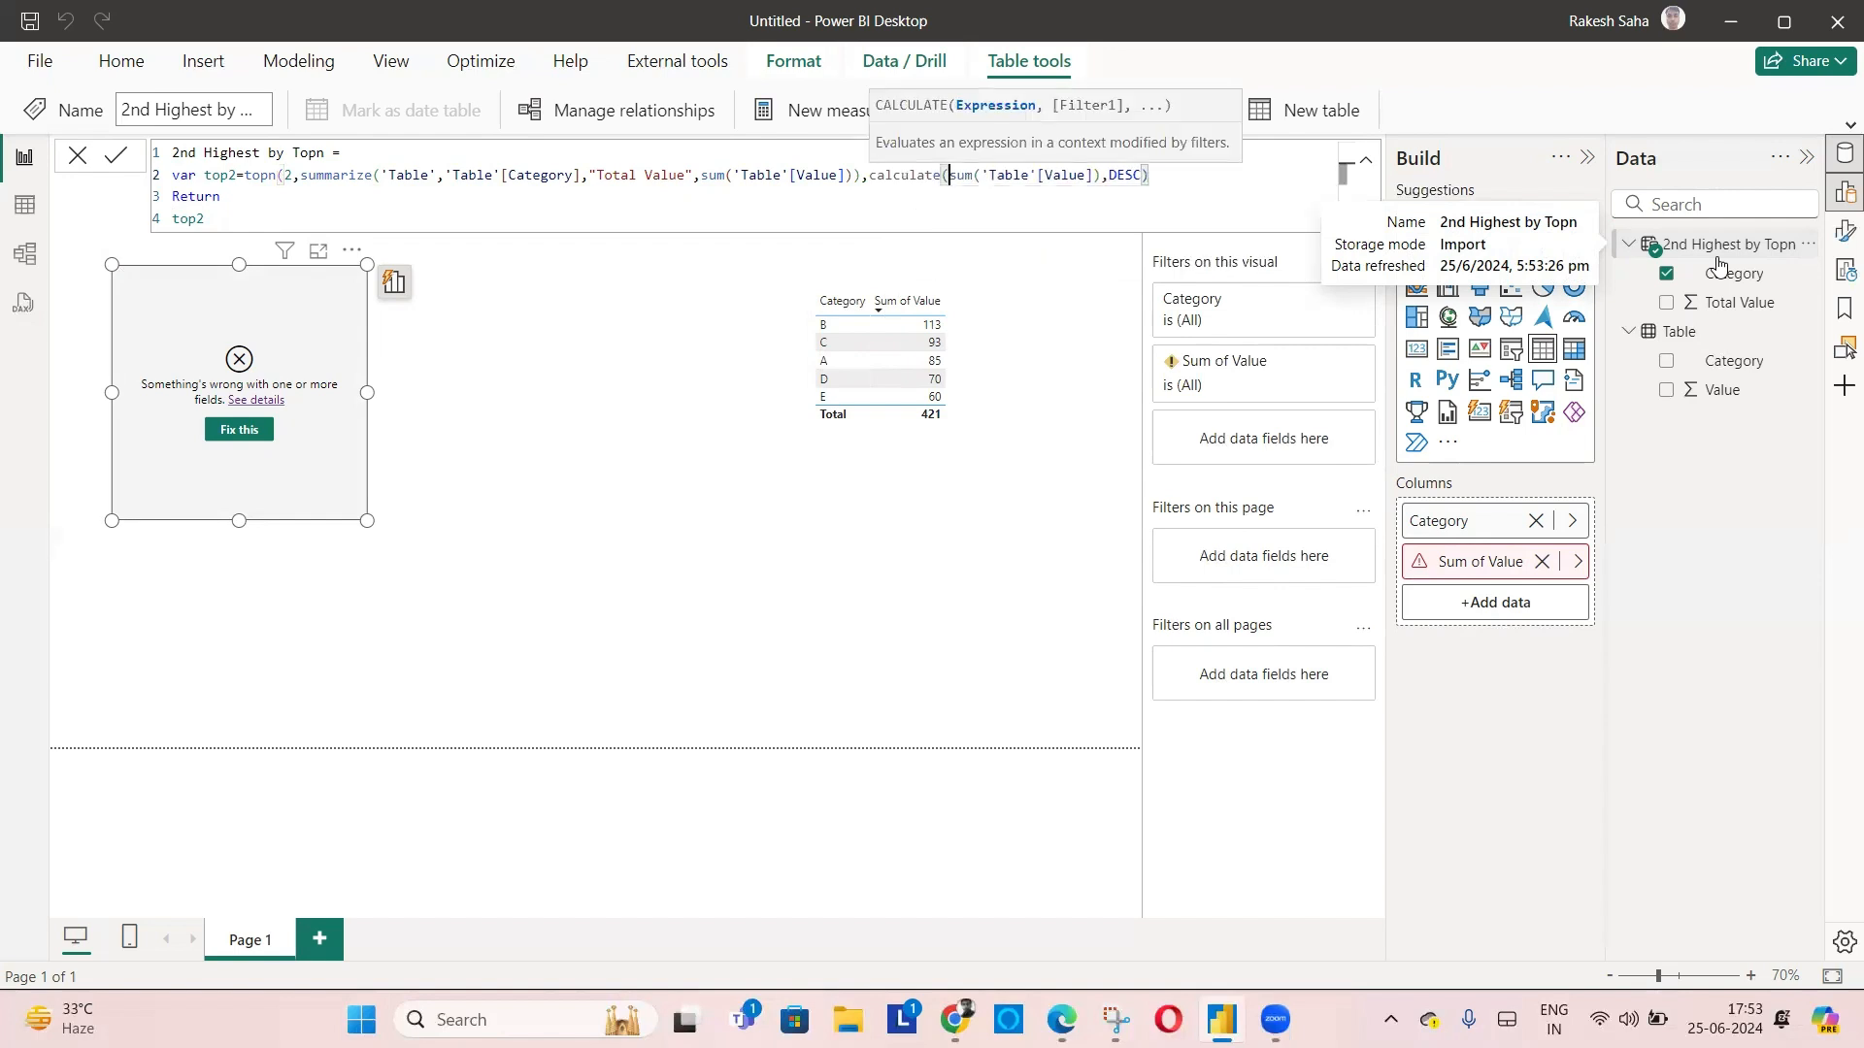
pyautogui.click(1103, 174)
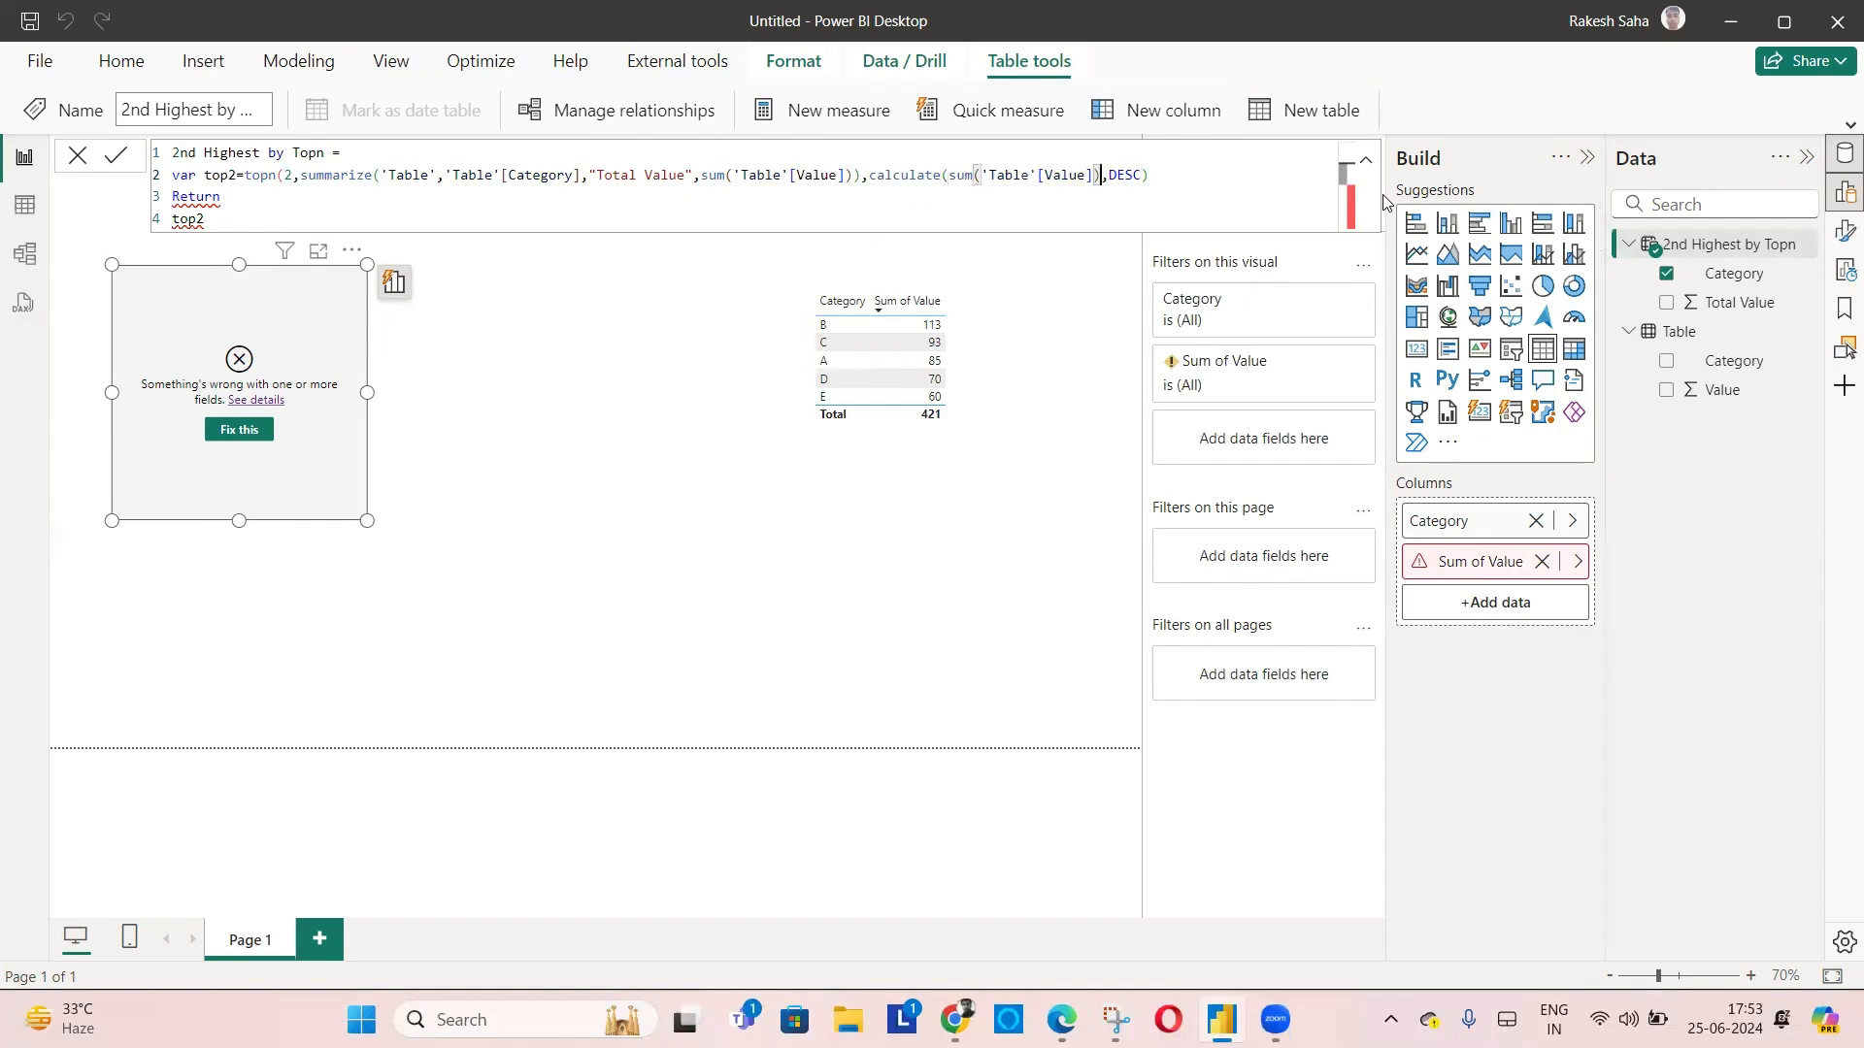
pyautogui.write(')')
pyautogui.press('Return')
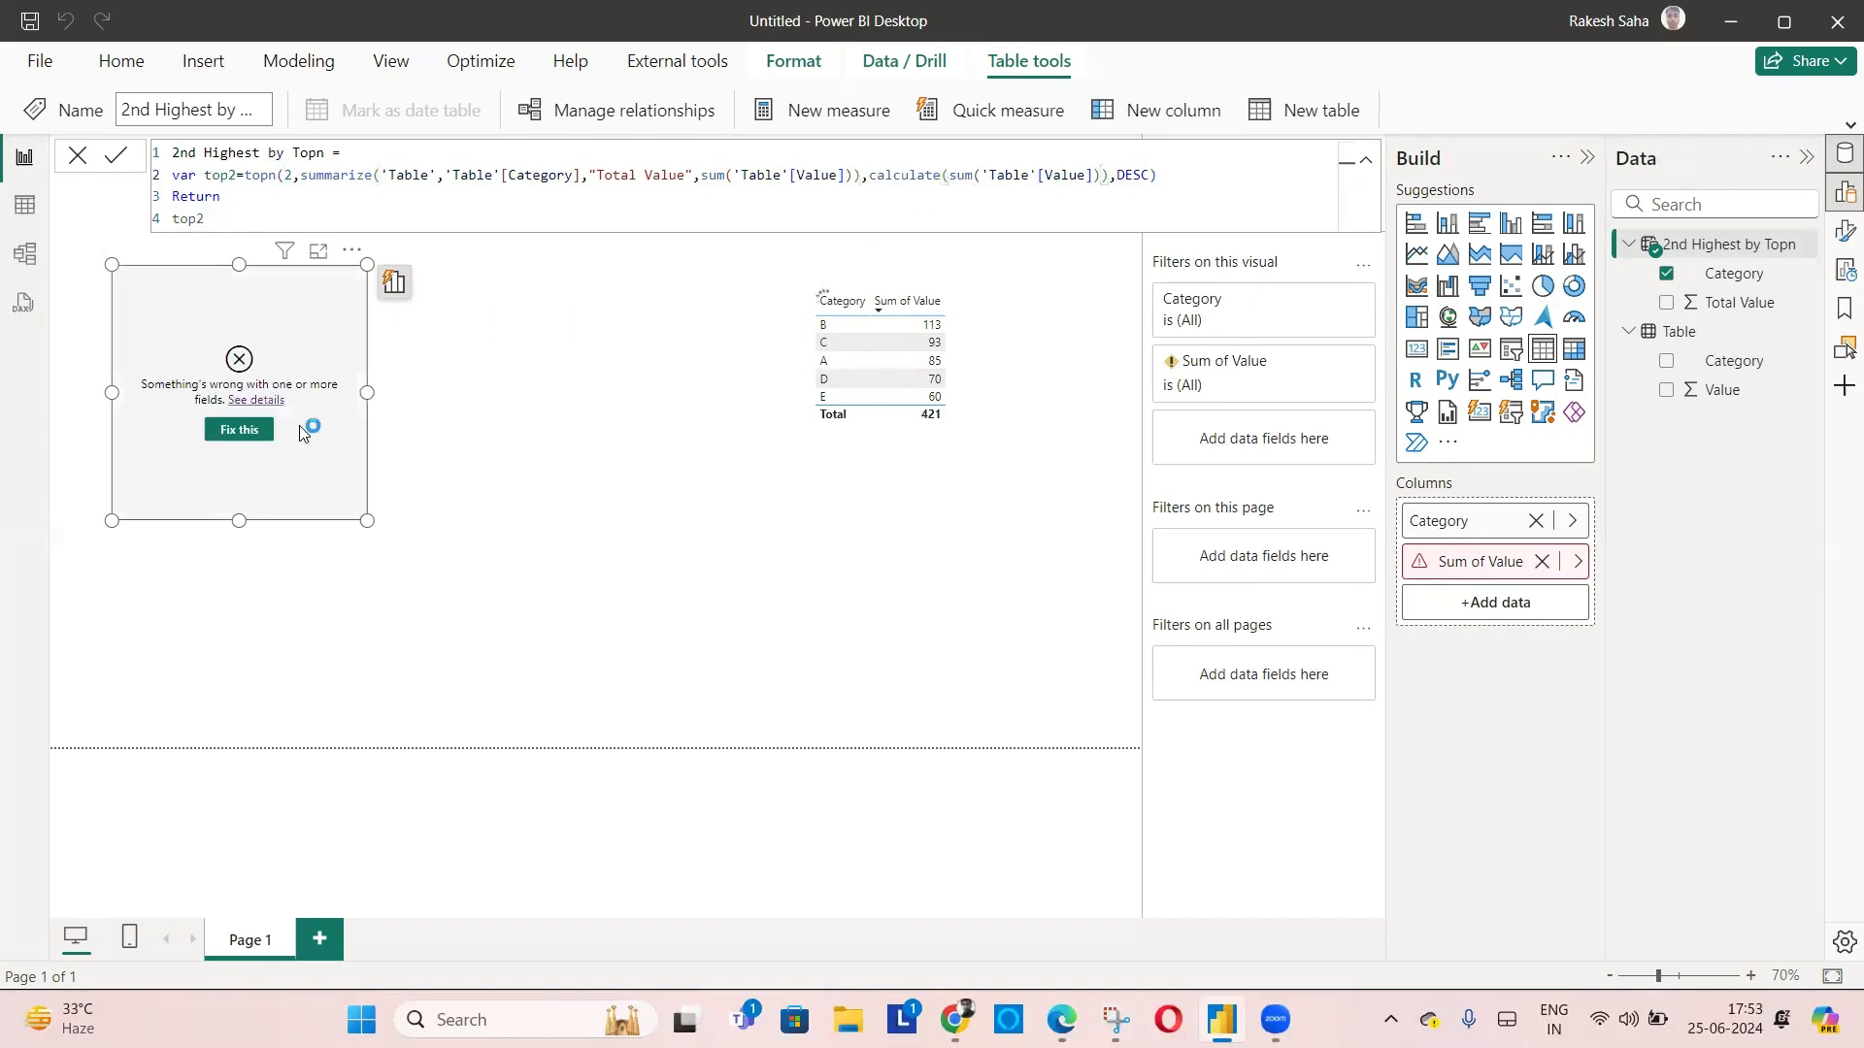
# Fix the broken field in the table visual and add Total Value from 2nd Highest by Topn beside Category
pyautogui.click(242, 430)
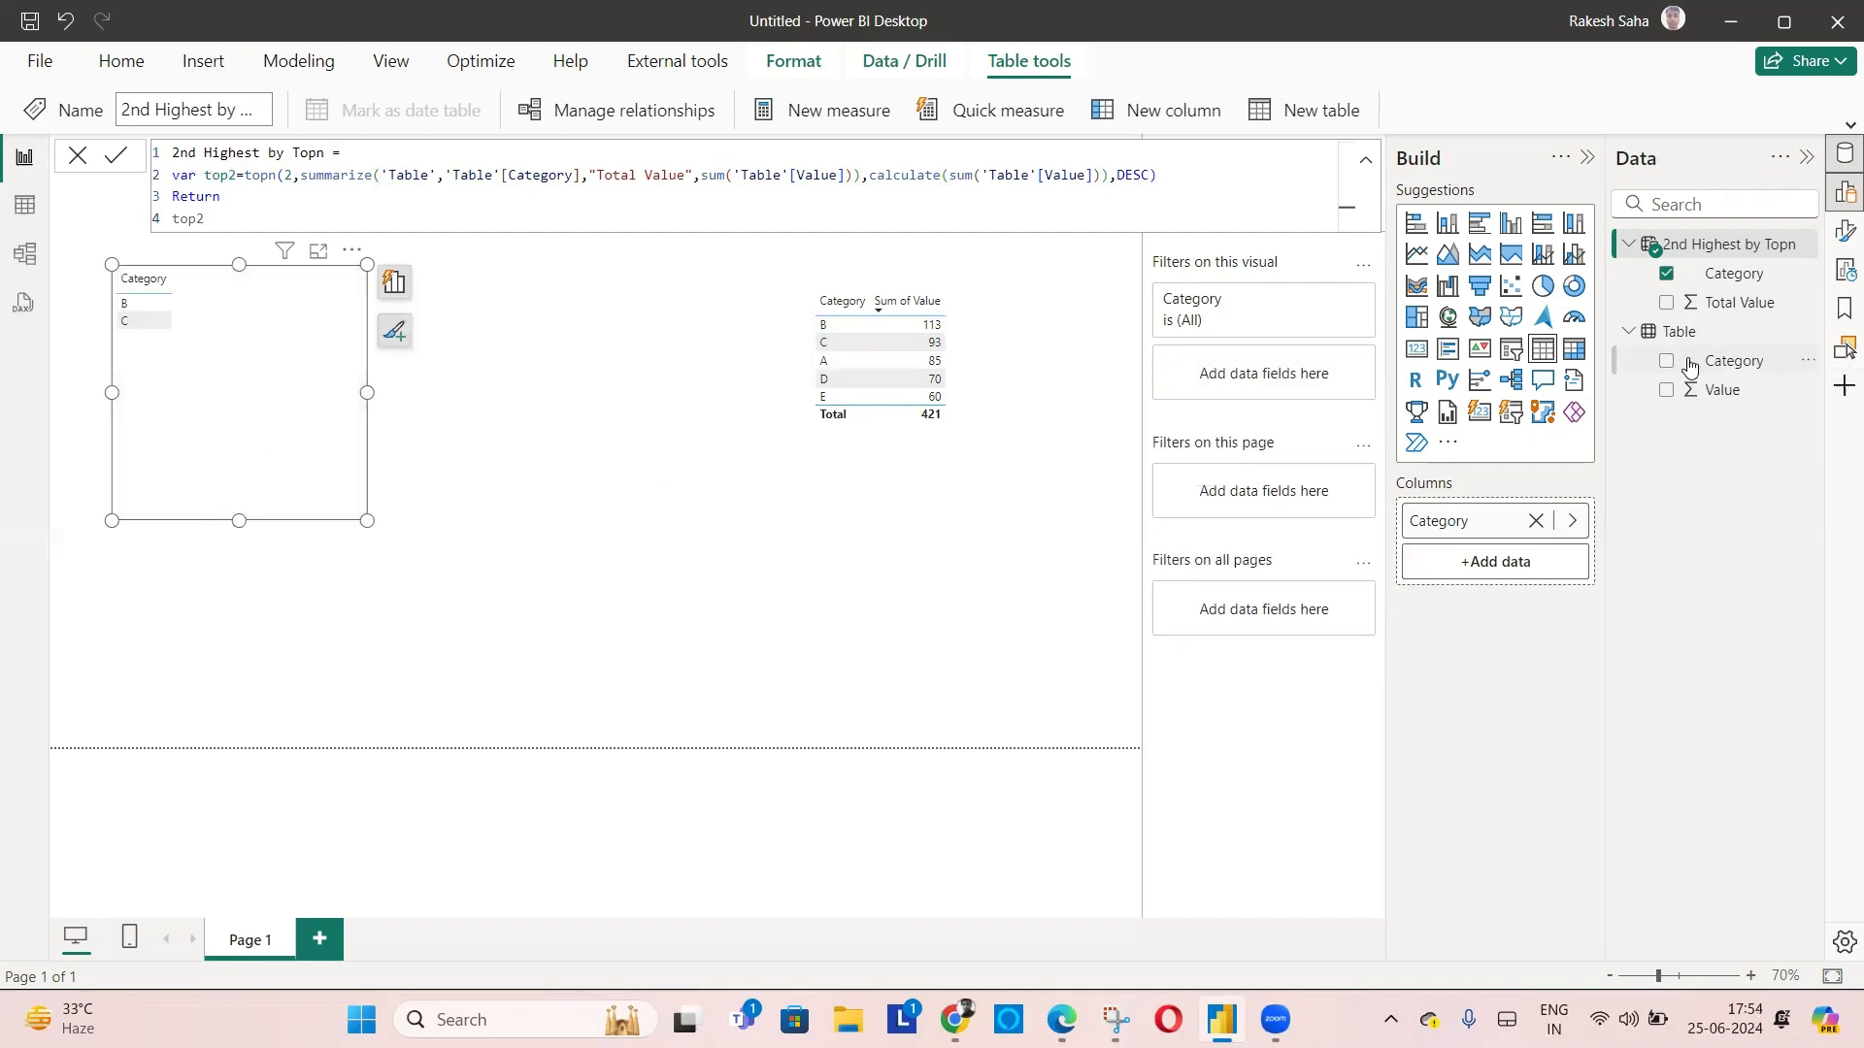
pyautogui.click(1666, 304)
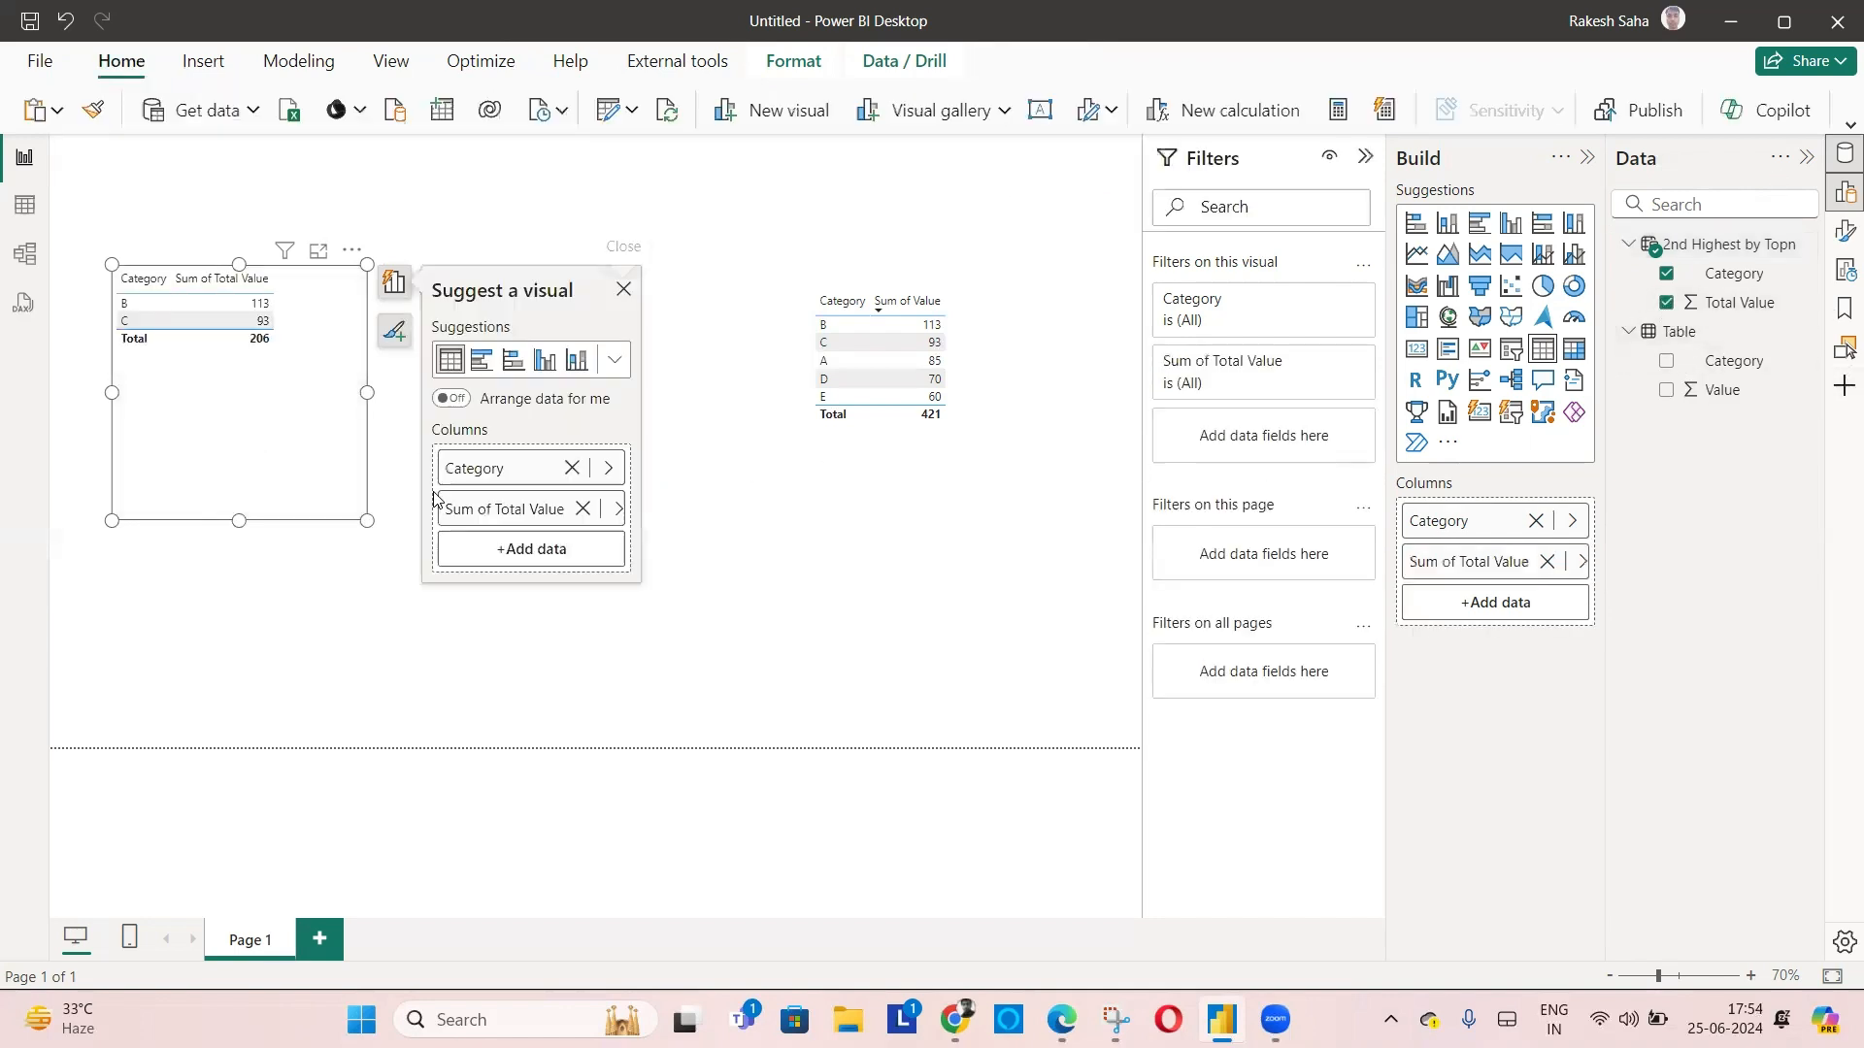
pyautogui.click(1718, 245)
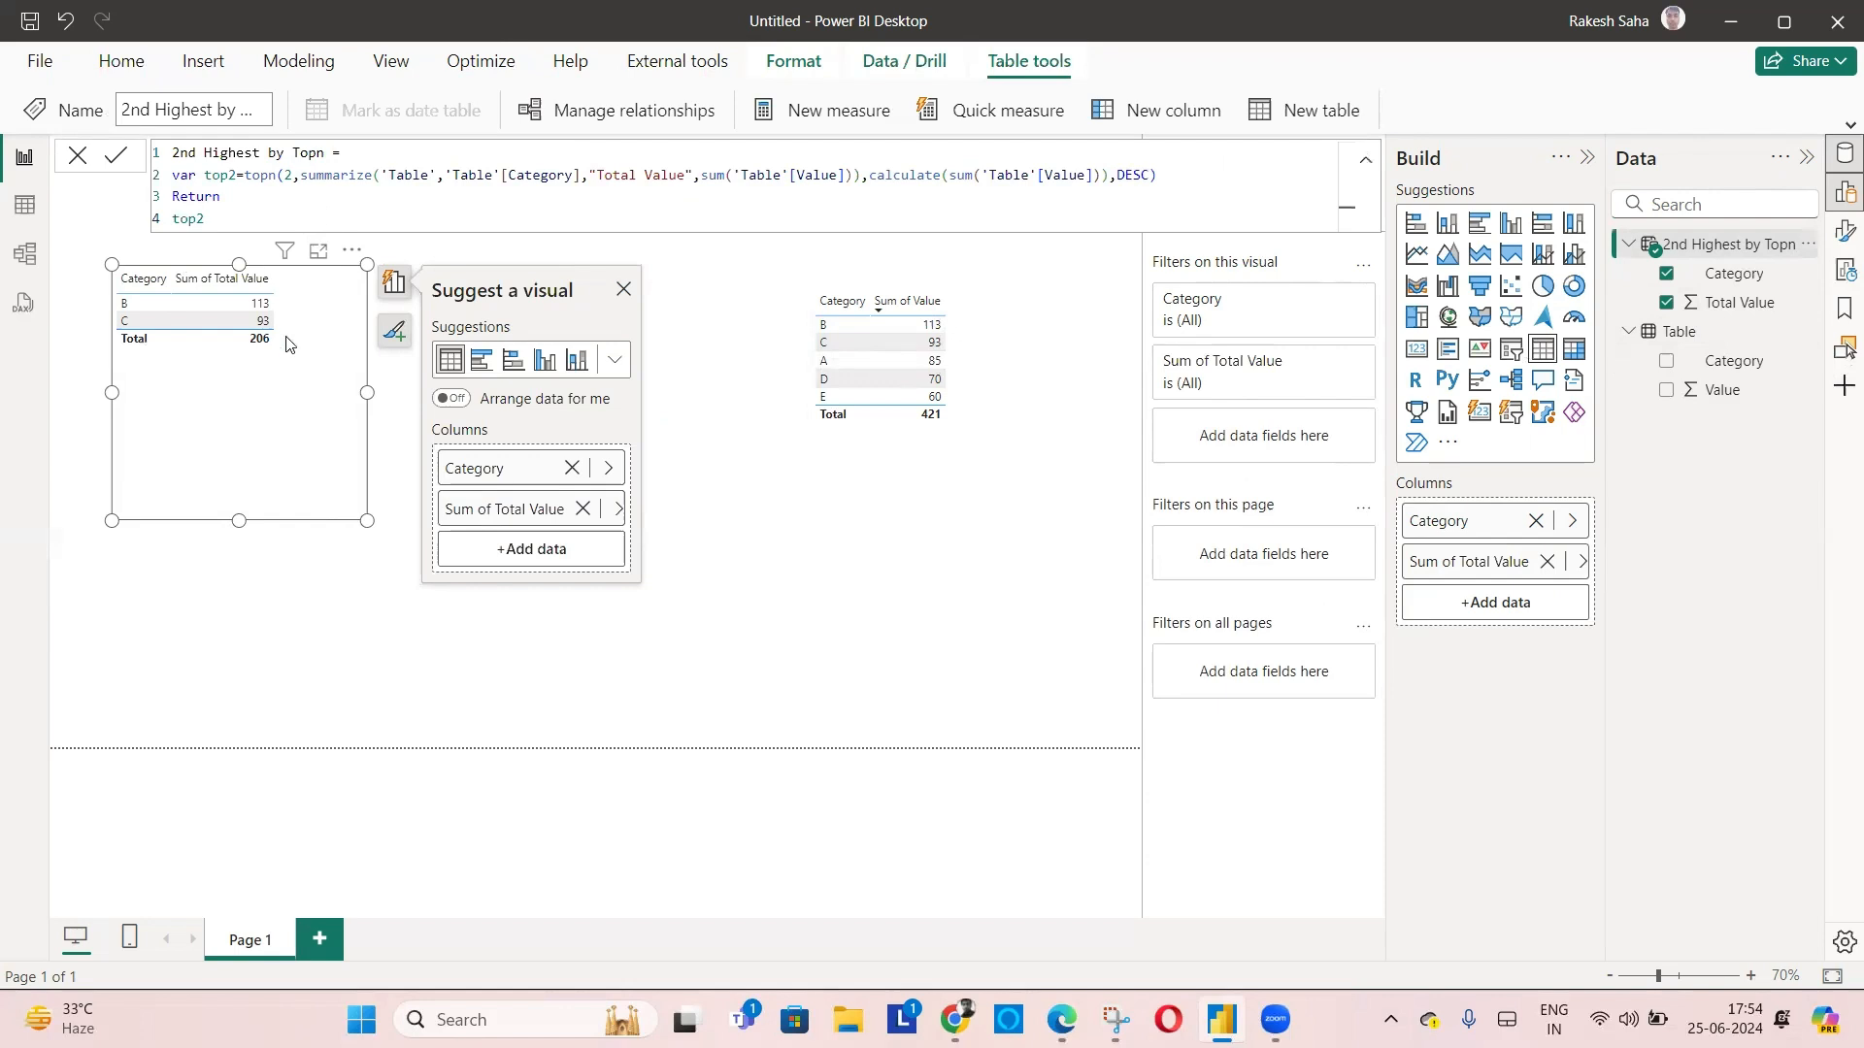
pyautogui.click(623, 289)
pyautogui.click(336, 339)
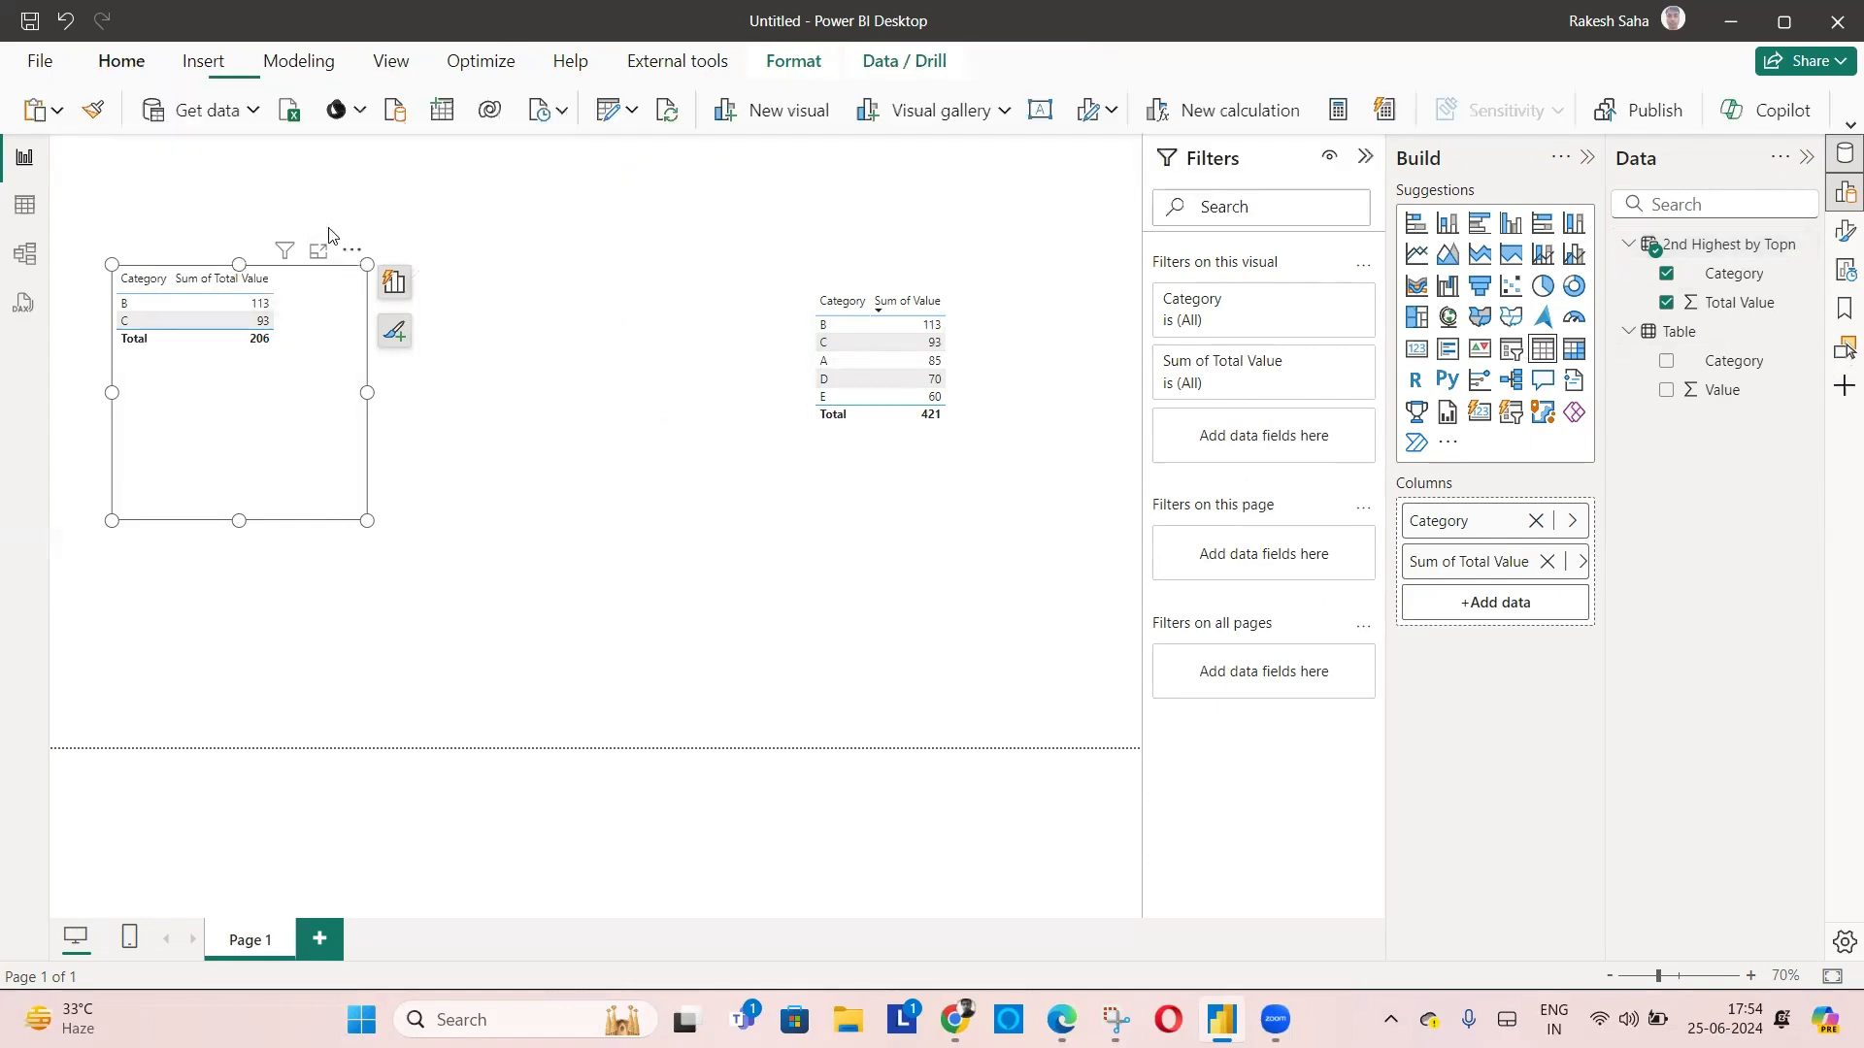
# Duplicate the var top2 line directly below itself in the formula of the 2nd Highest by Topn table
pyautogui.click(1729, 244)
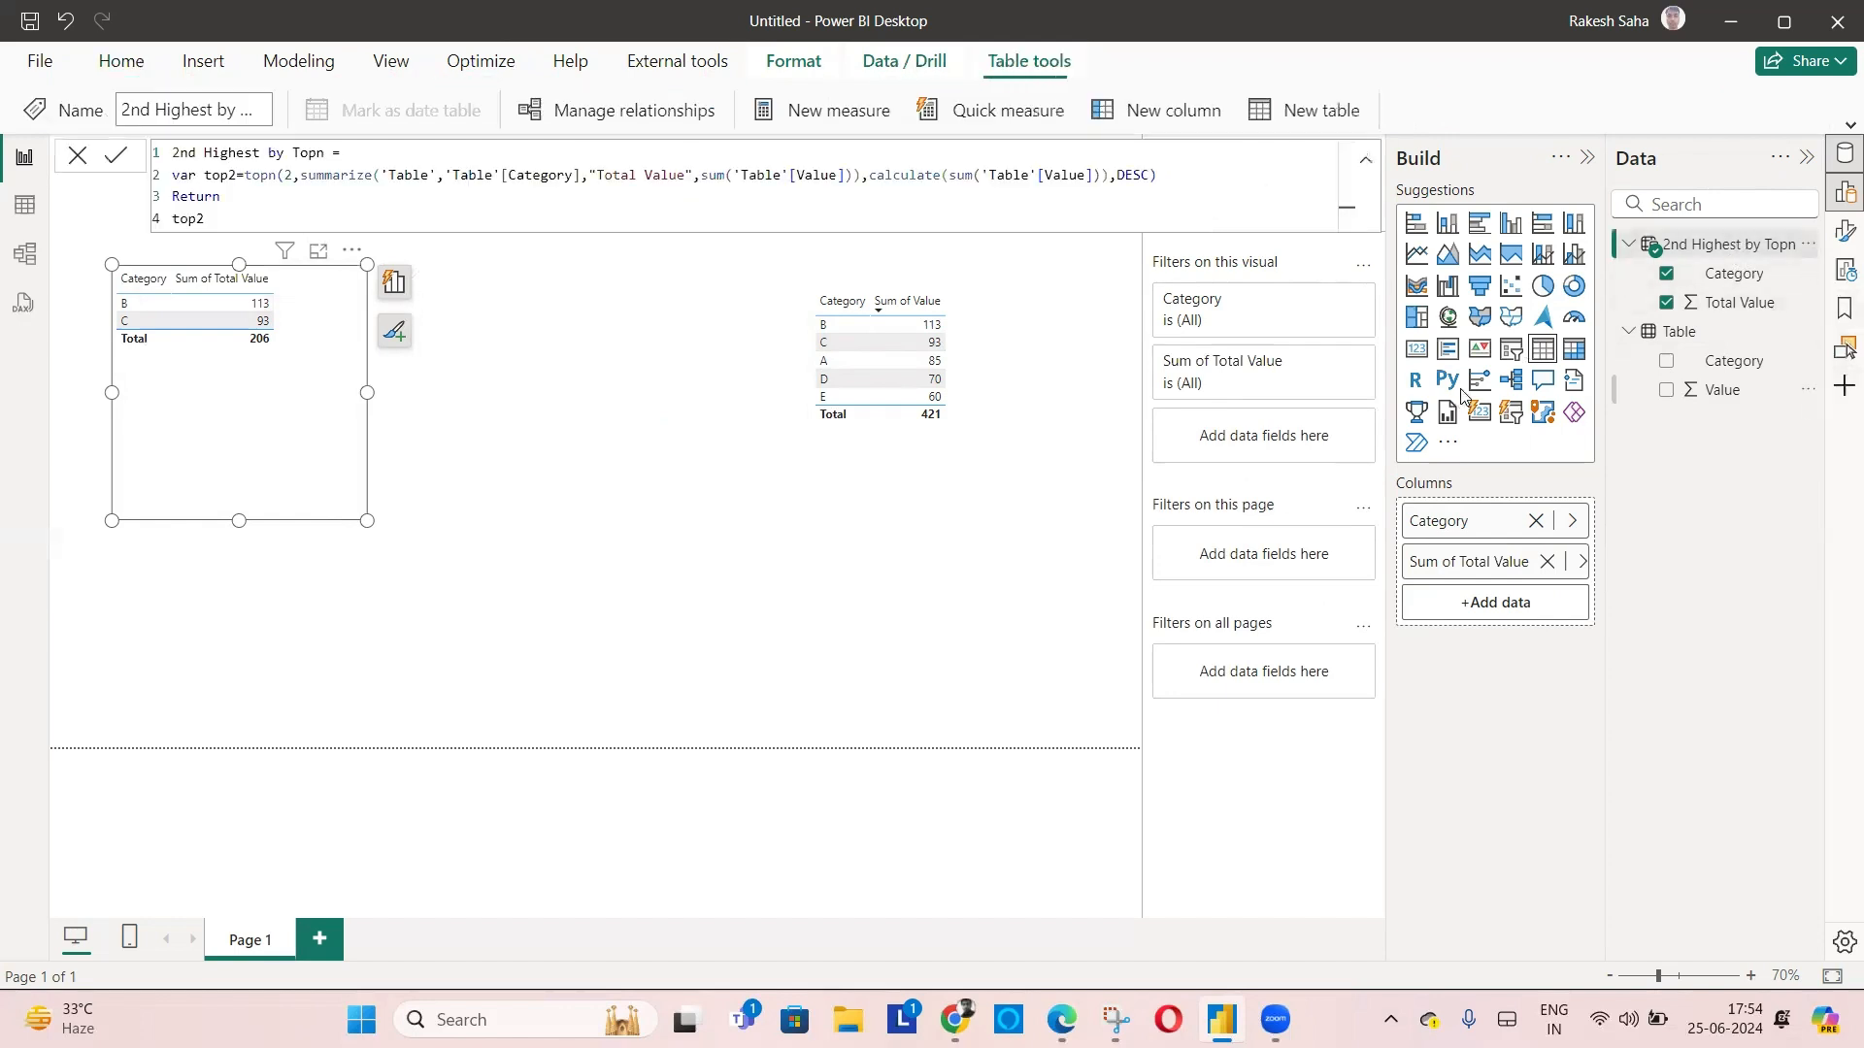
pyautogui.click(1188, 175)
pyautogui.moveTo(1187, 175); pyautogui.dragTo(163, 179)
pyautogui.hotkey('ctrl', 'c')
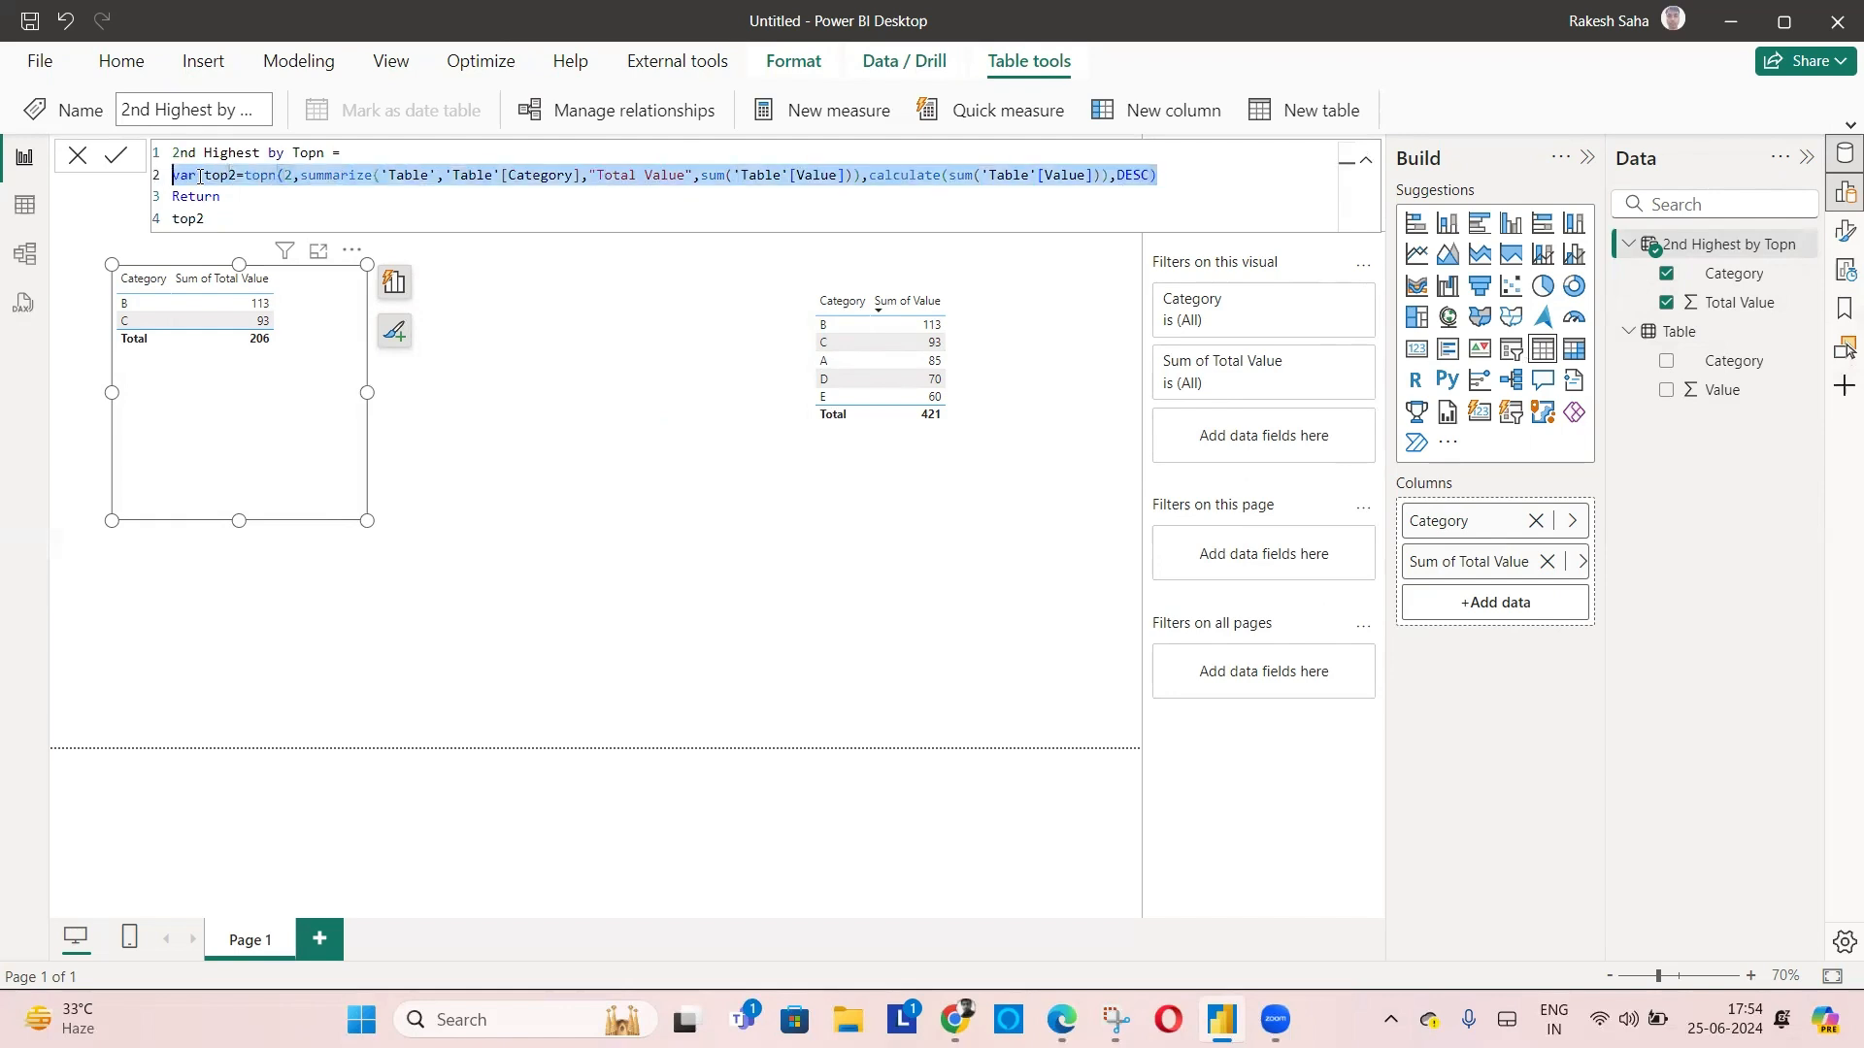
pyautogui.click(1200, 182)
pyautogui.press('Return')
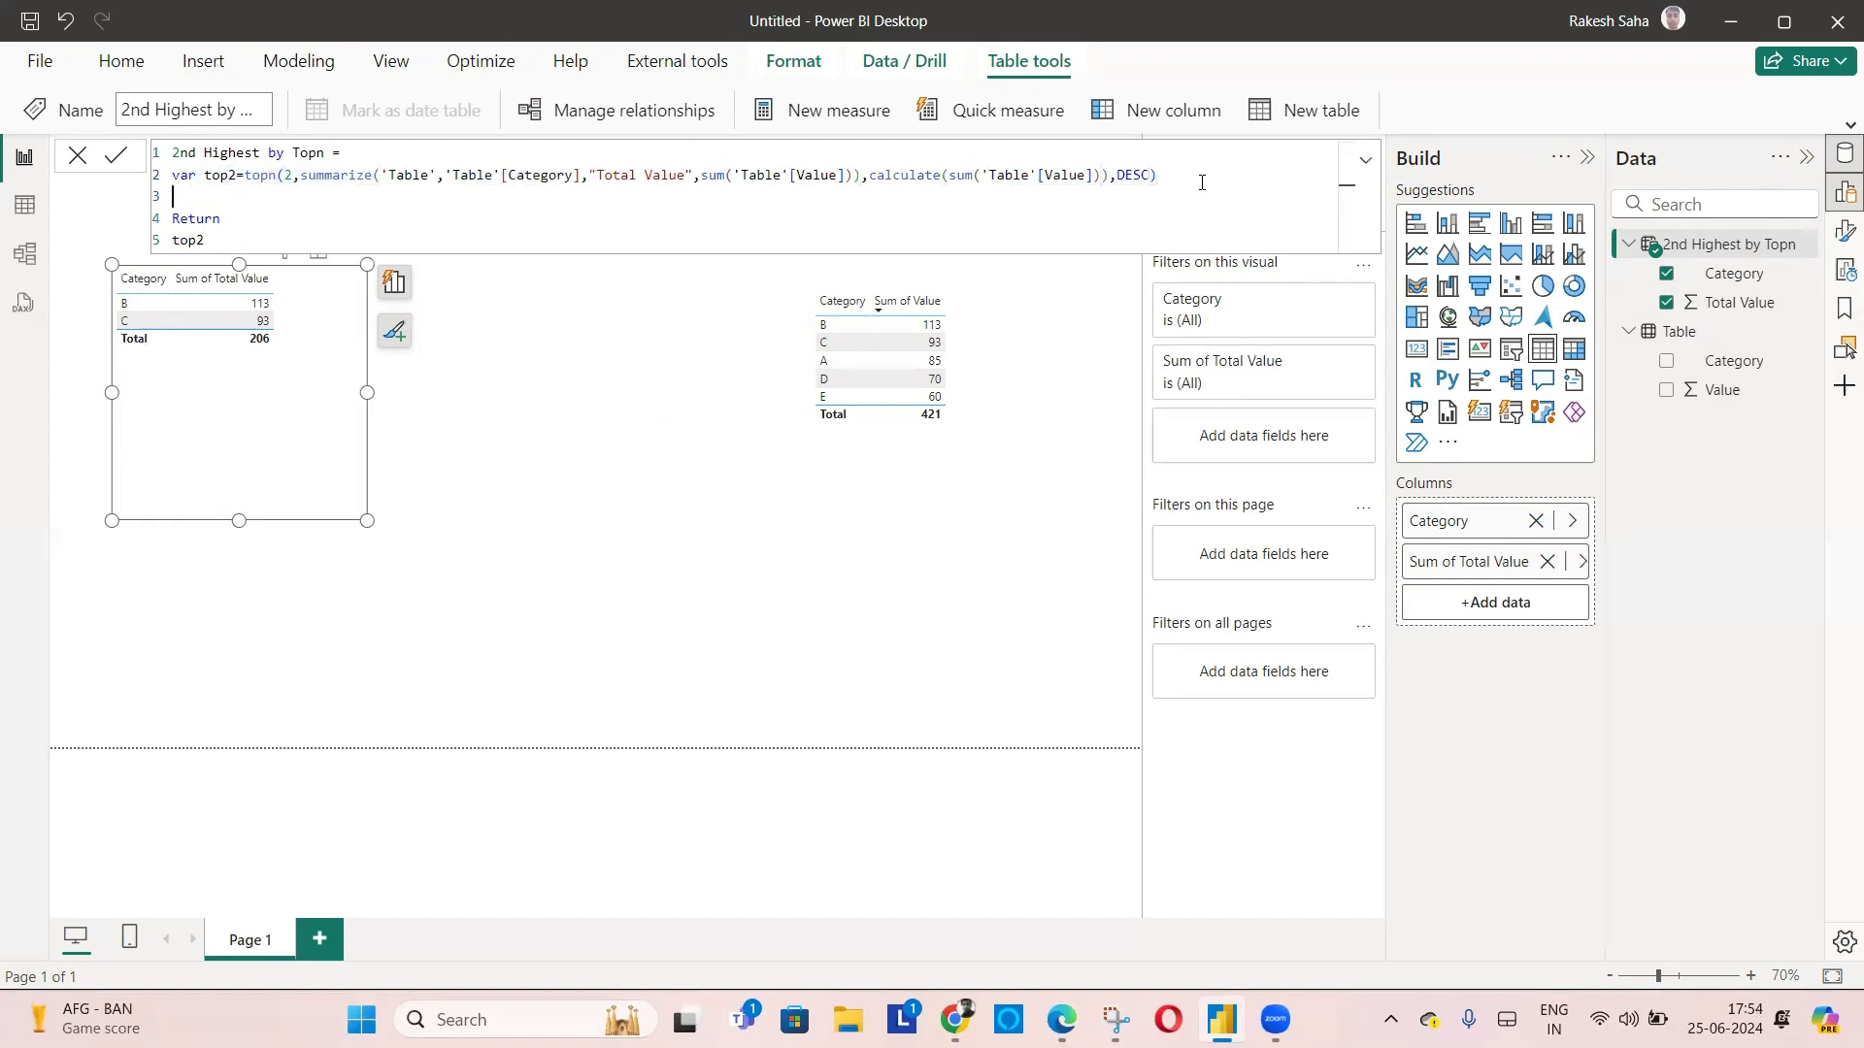
pyautogui.hotkey('ctrl', 'v')
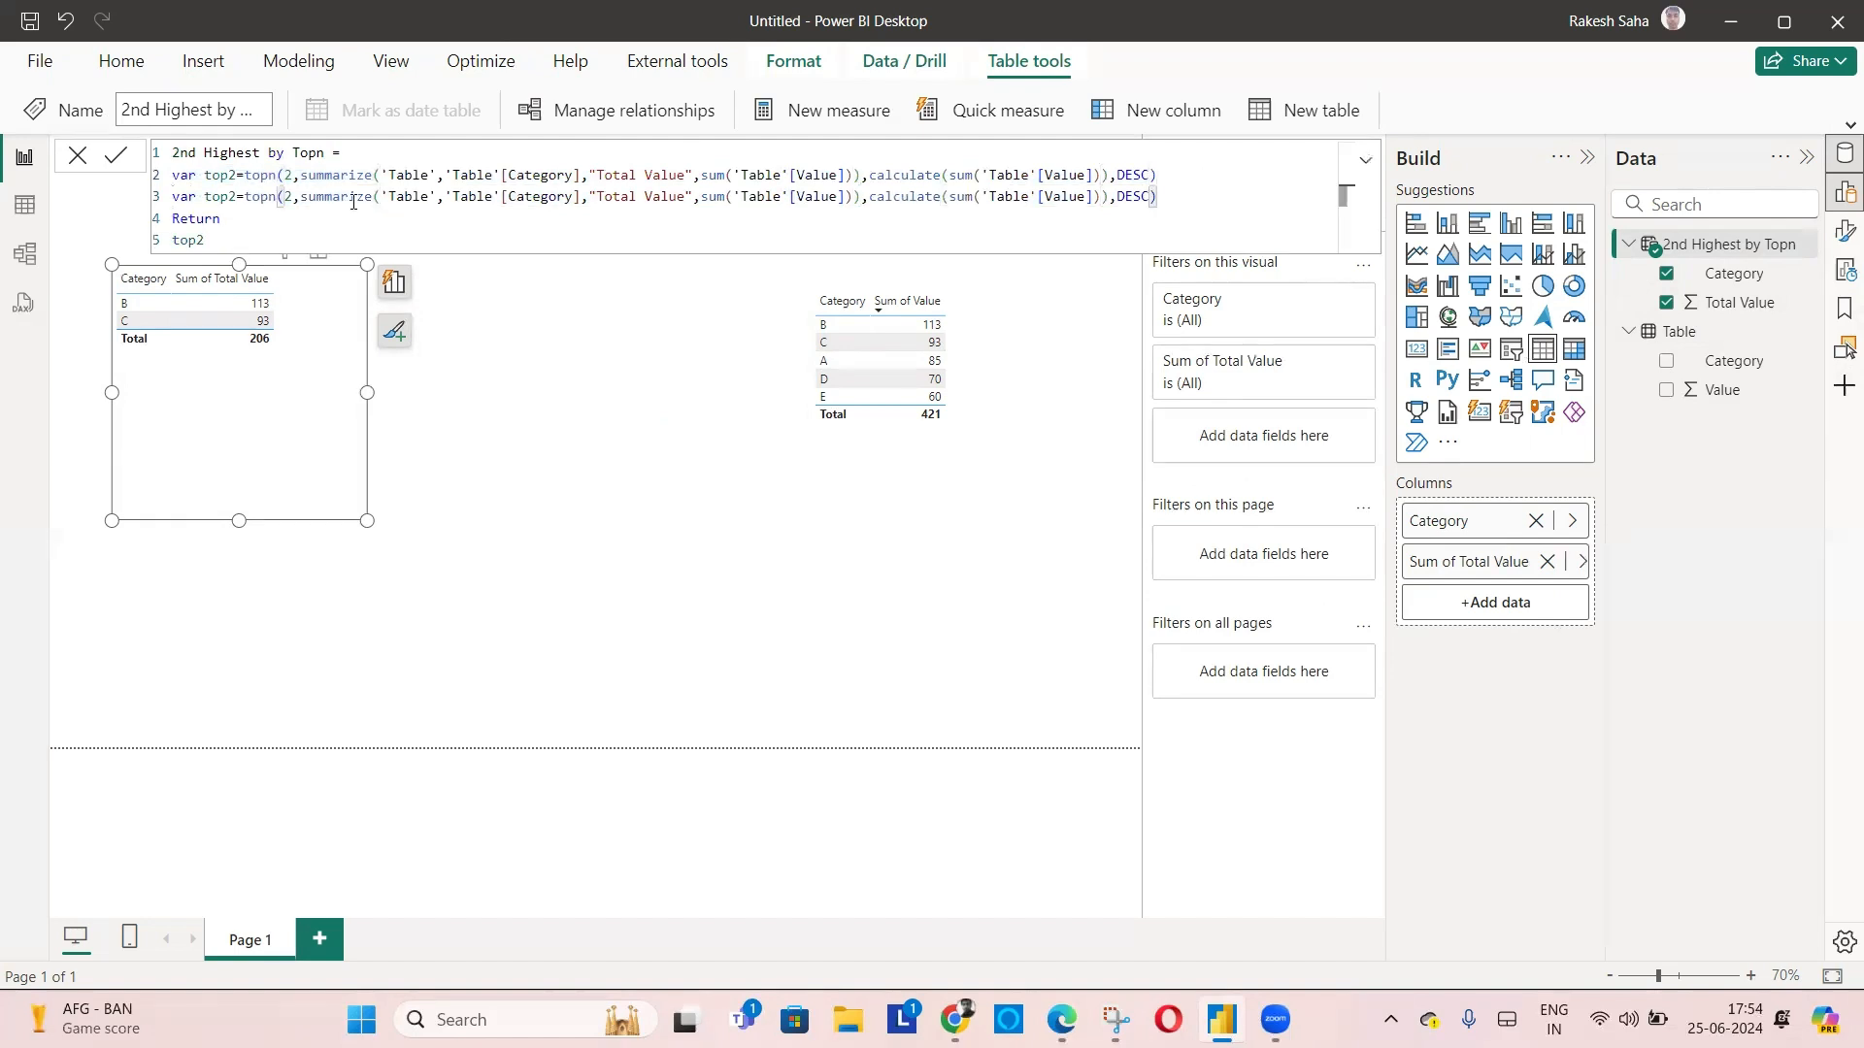
# Rename the duplicated variable to top1 and set its TOPN row count to 1
pyautogui.click(236, 196)
pyautogui.press('BackSpace')
pyautogui.write('1')
pyautogui.click(291, 196)
pyautogui.press('BackSpace')
pyautogui.write('1')
# Make the formula return top1 instead of top2 and commit it
pyautogui.click(215, 241)
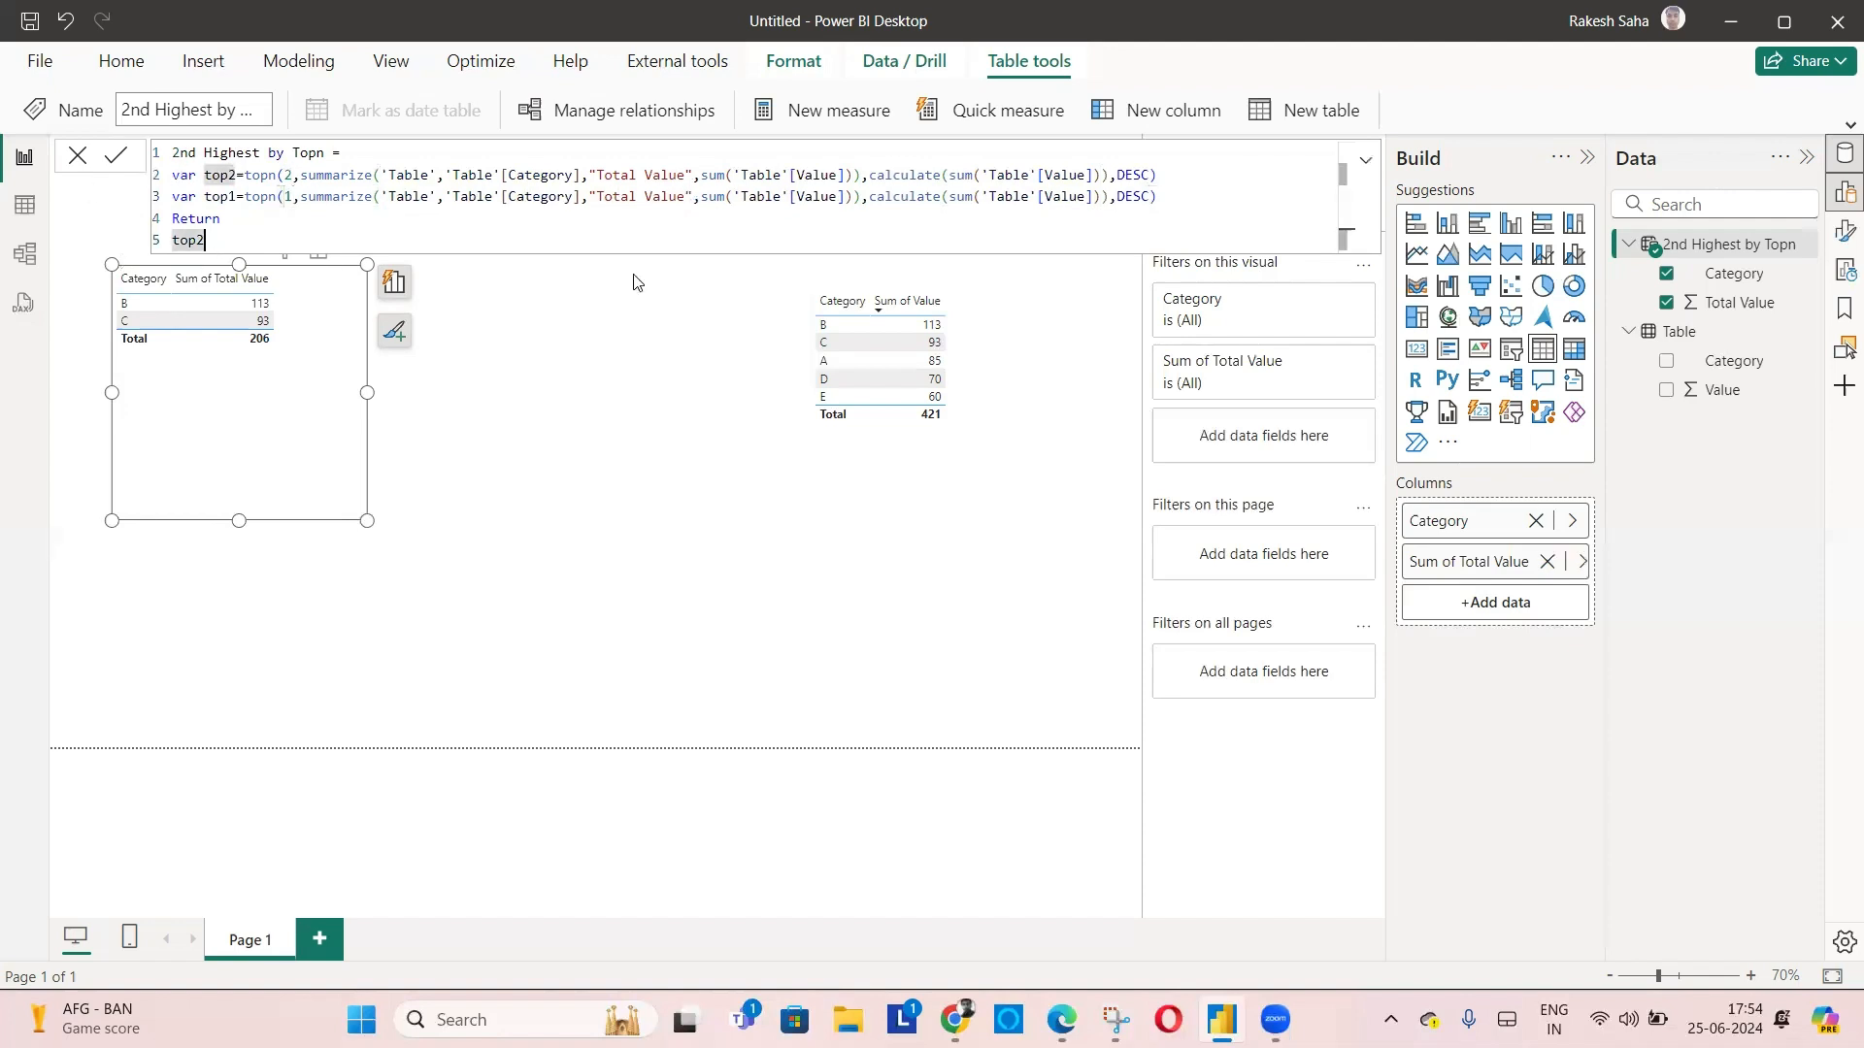
pyautogui.press('BackSpace')
pyautogui.write('1')
pyautogui.press('Escape')
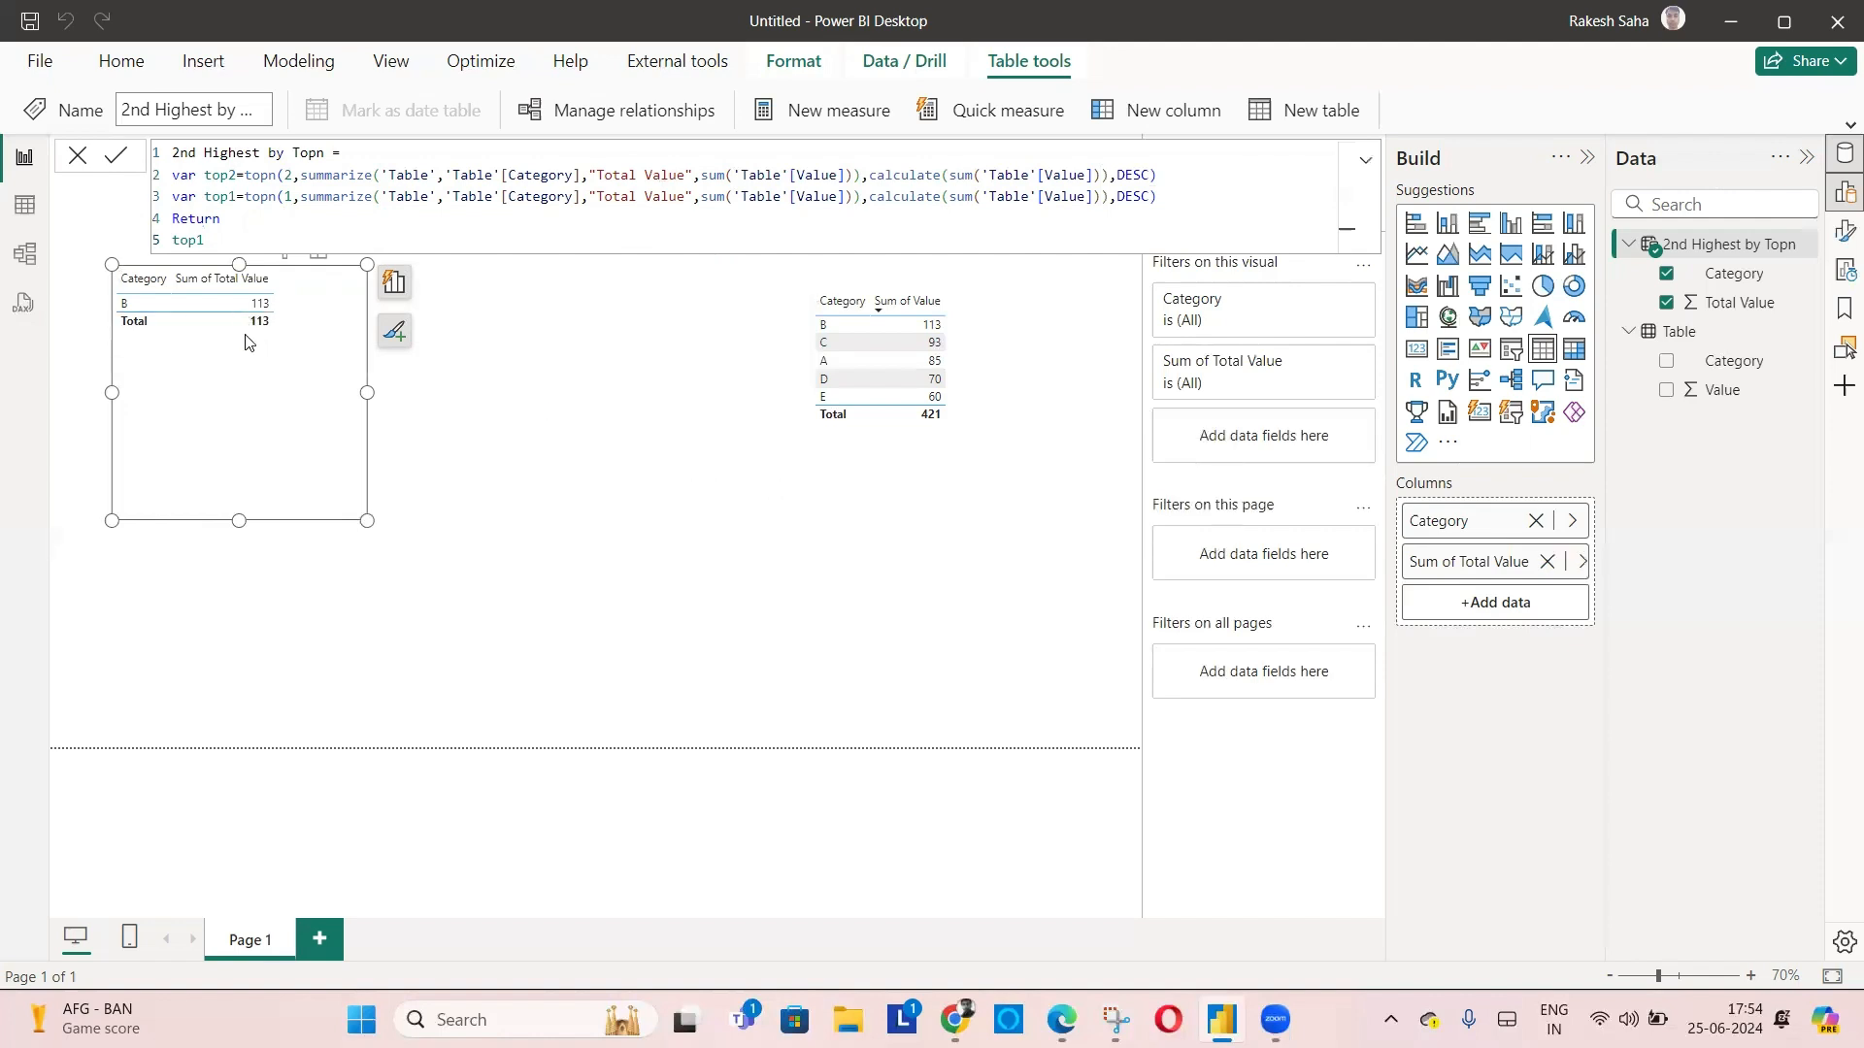
# Replace the formula's return expression with except(top2,top1) and commit it
pyautogui.doubleClick(249, 244)
pyautogui.write('except')
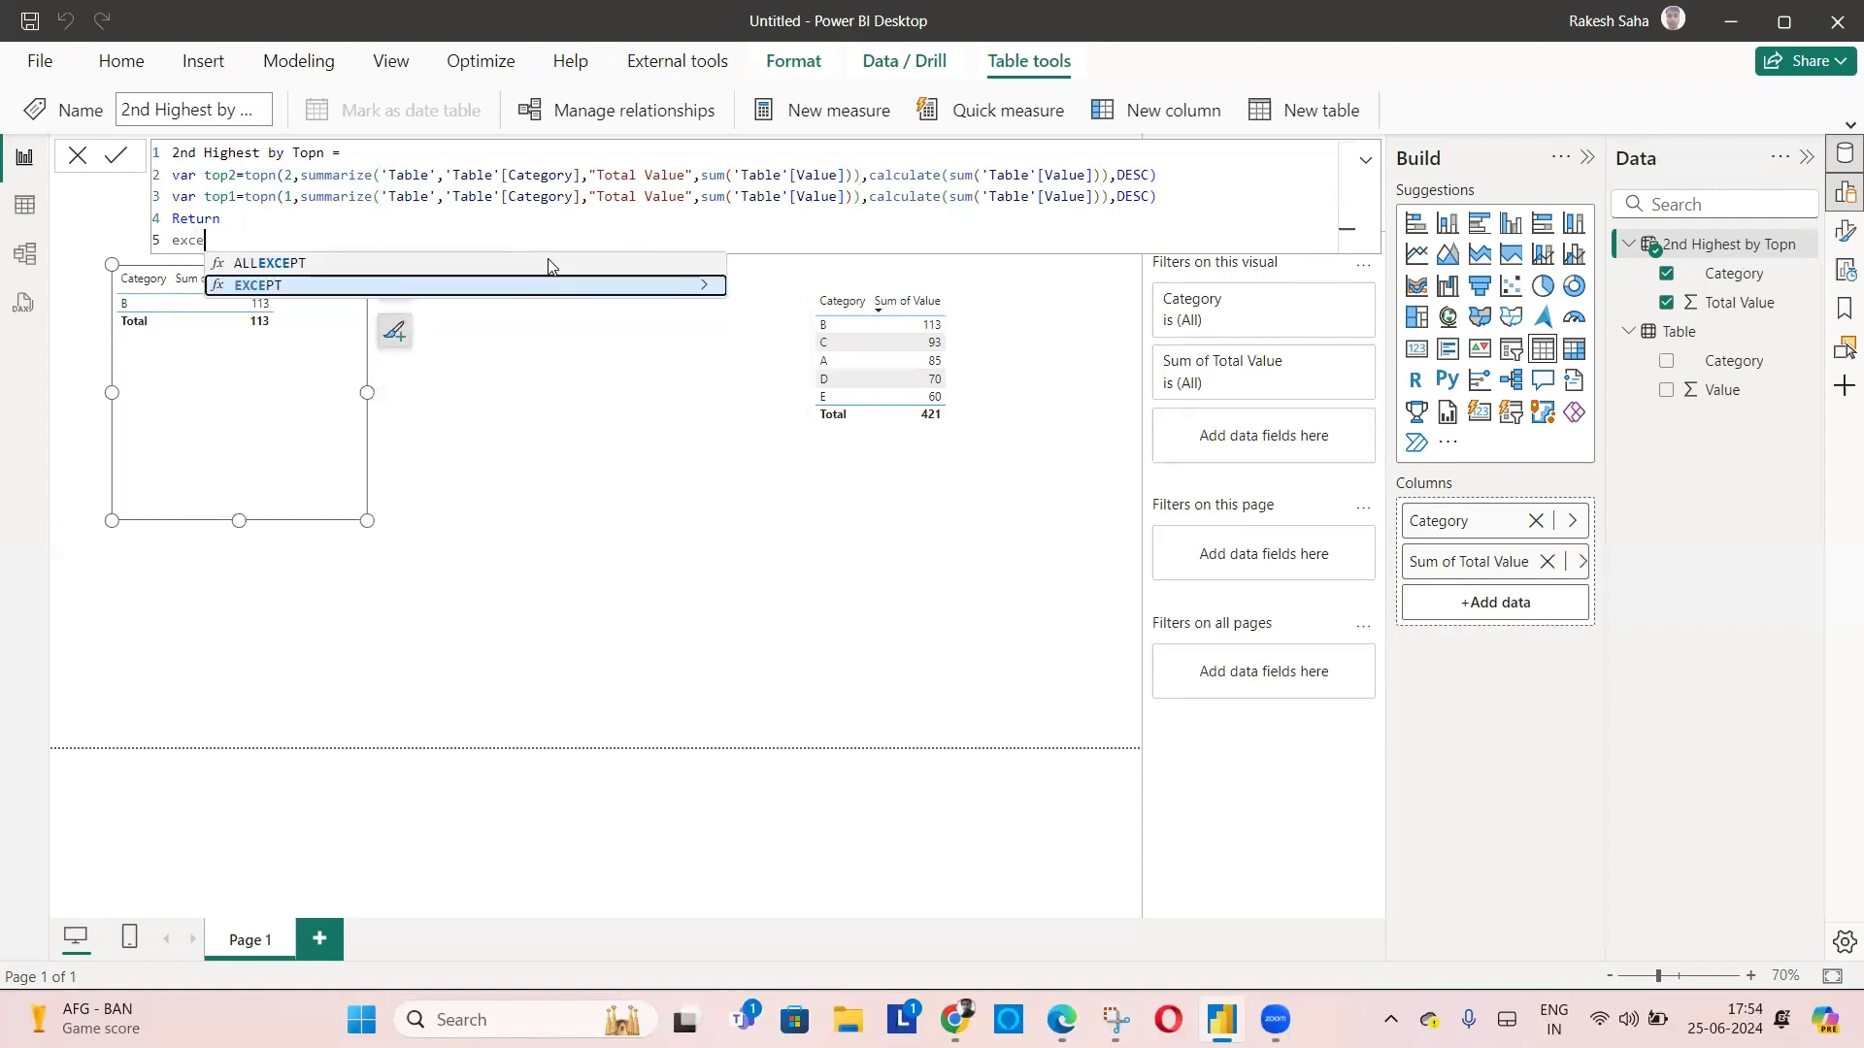
pyautogui.click(716, 289)
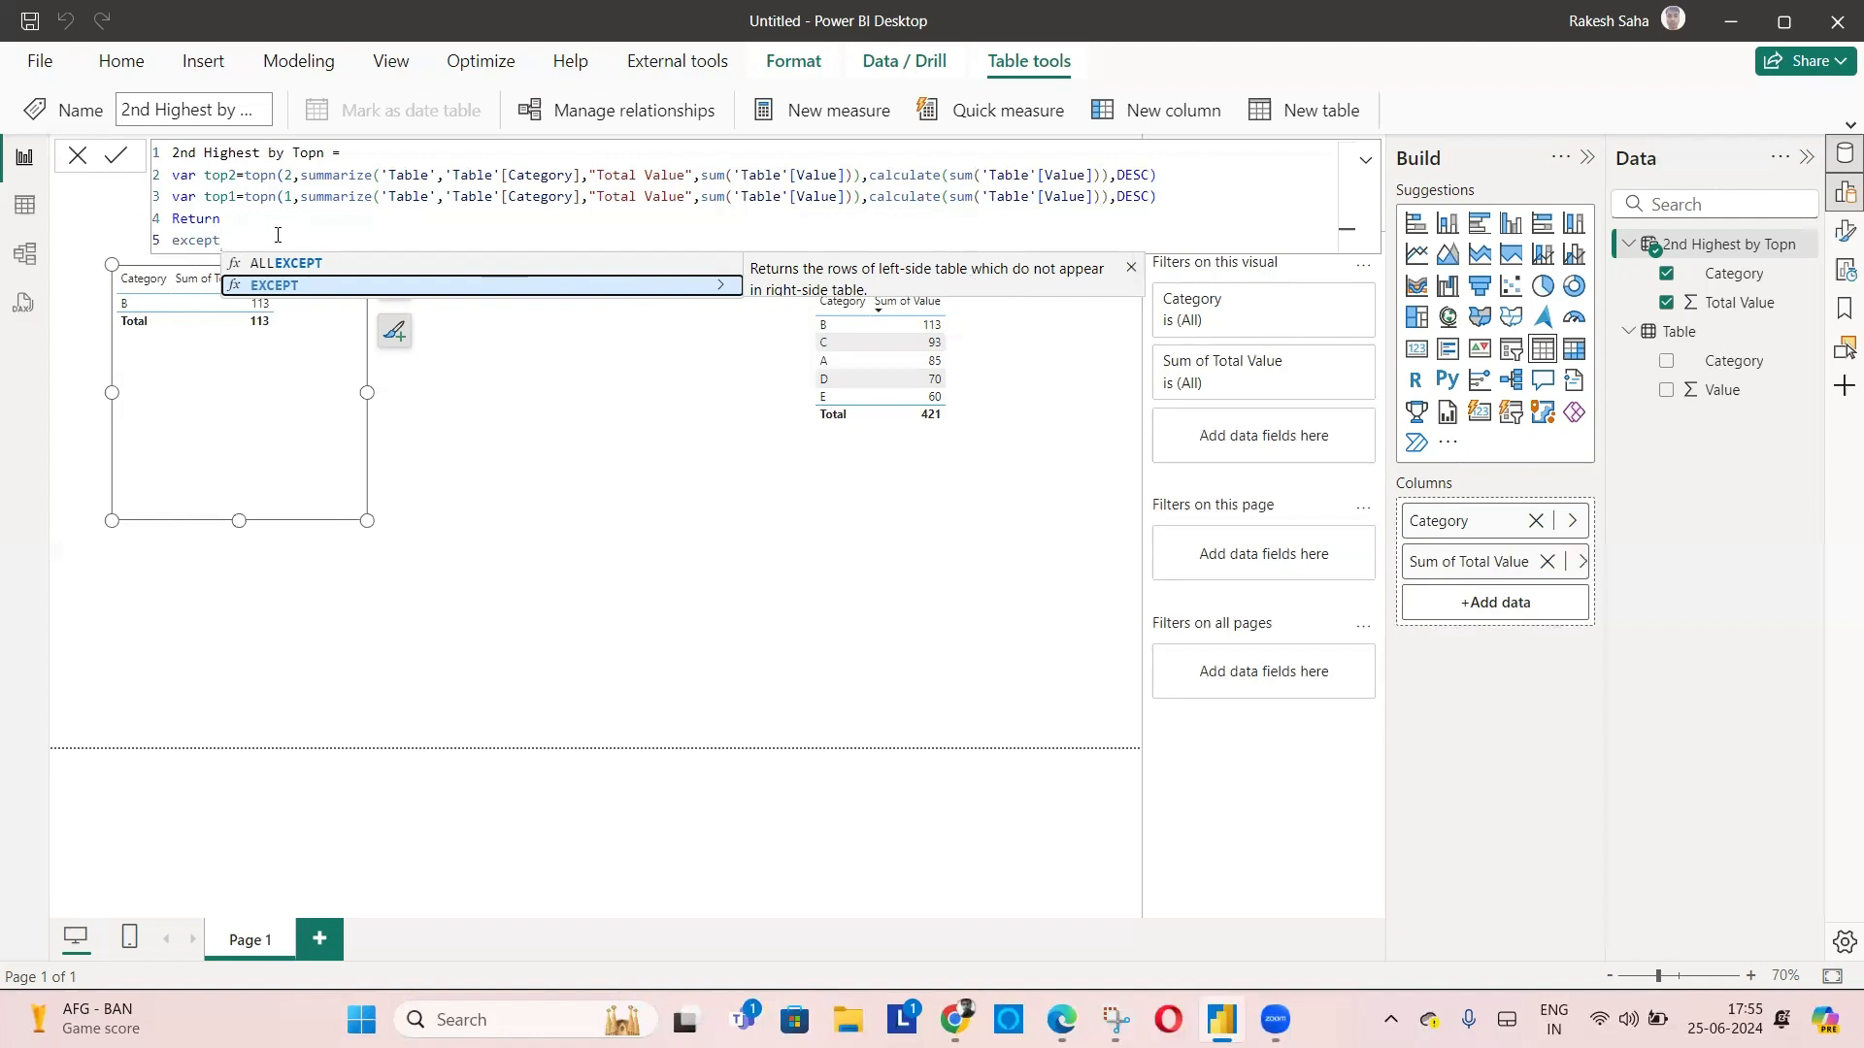
pyautogui.write('(')
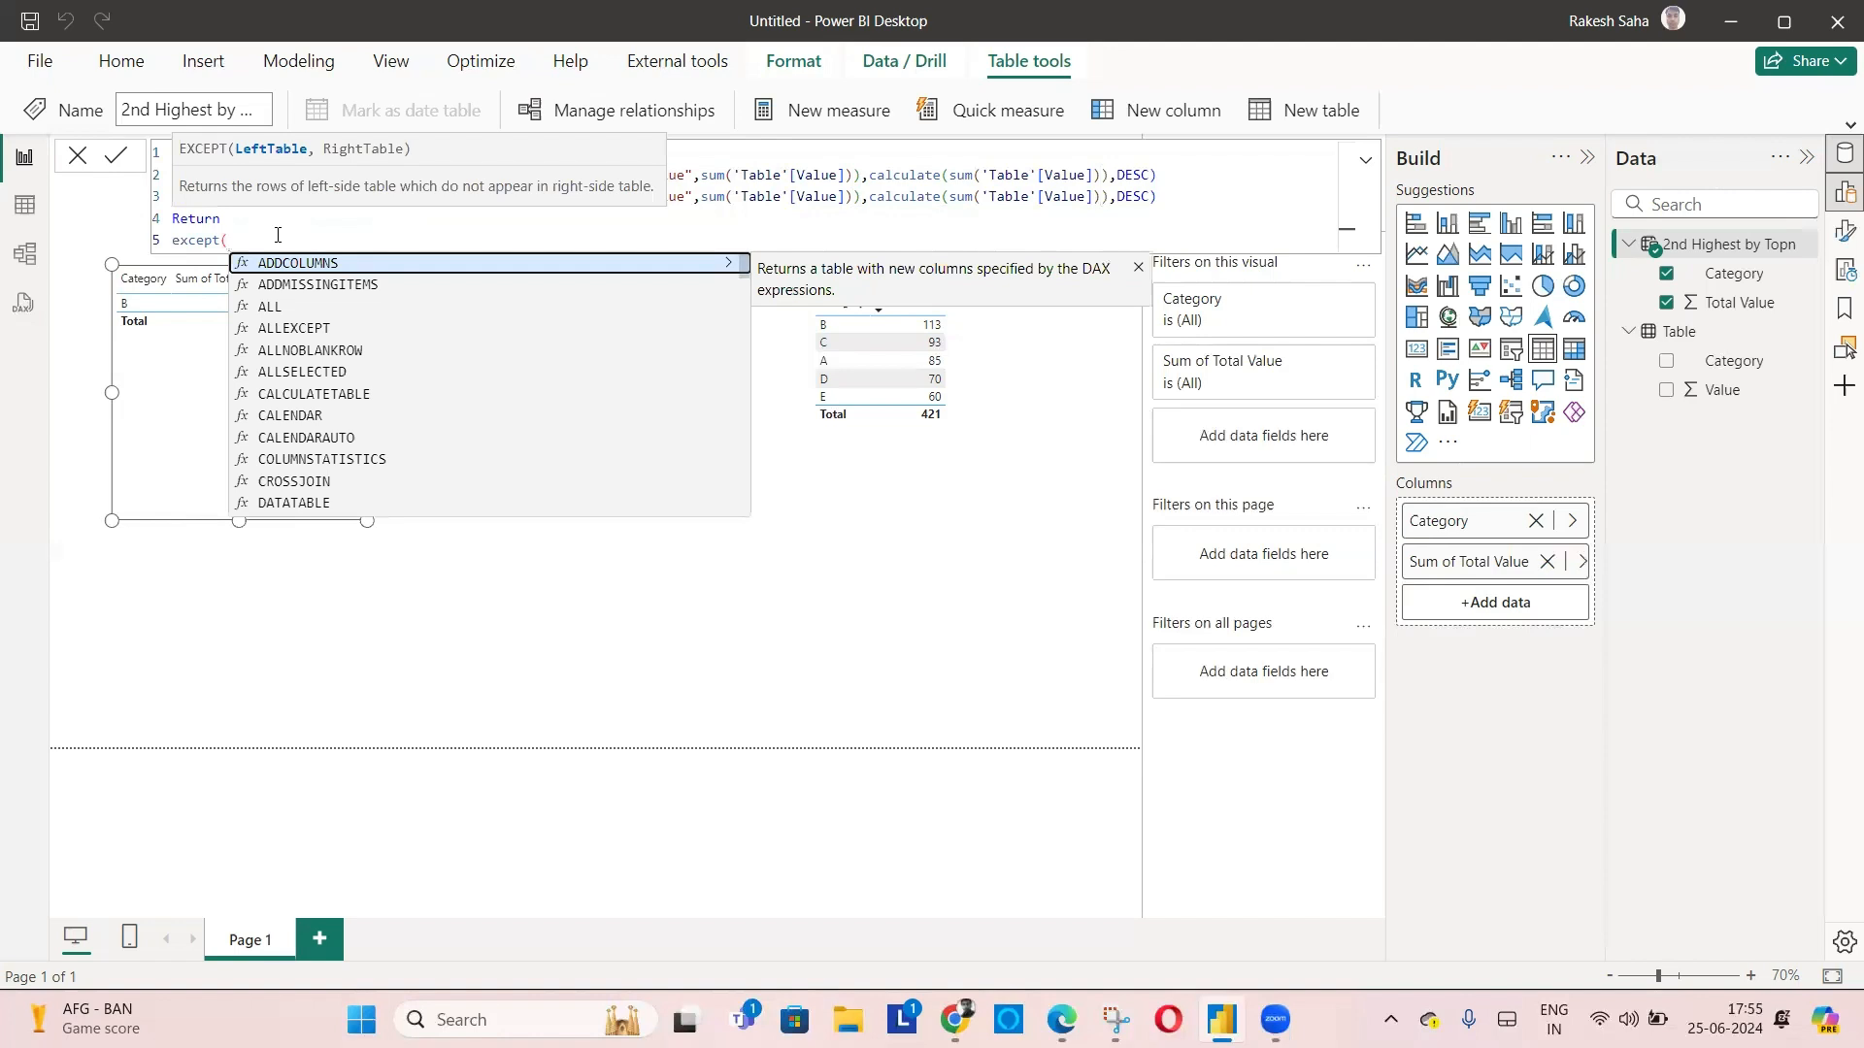
pyautogui.write('top')
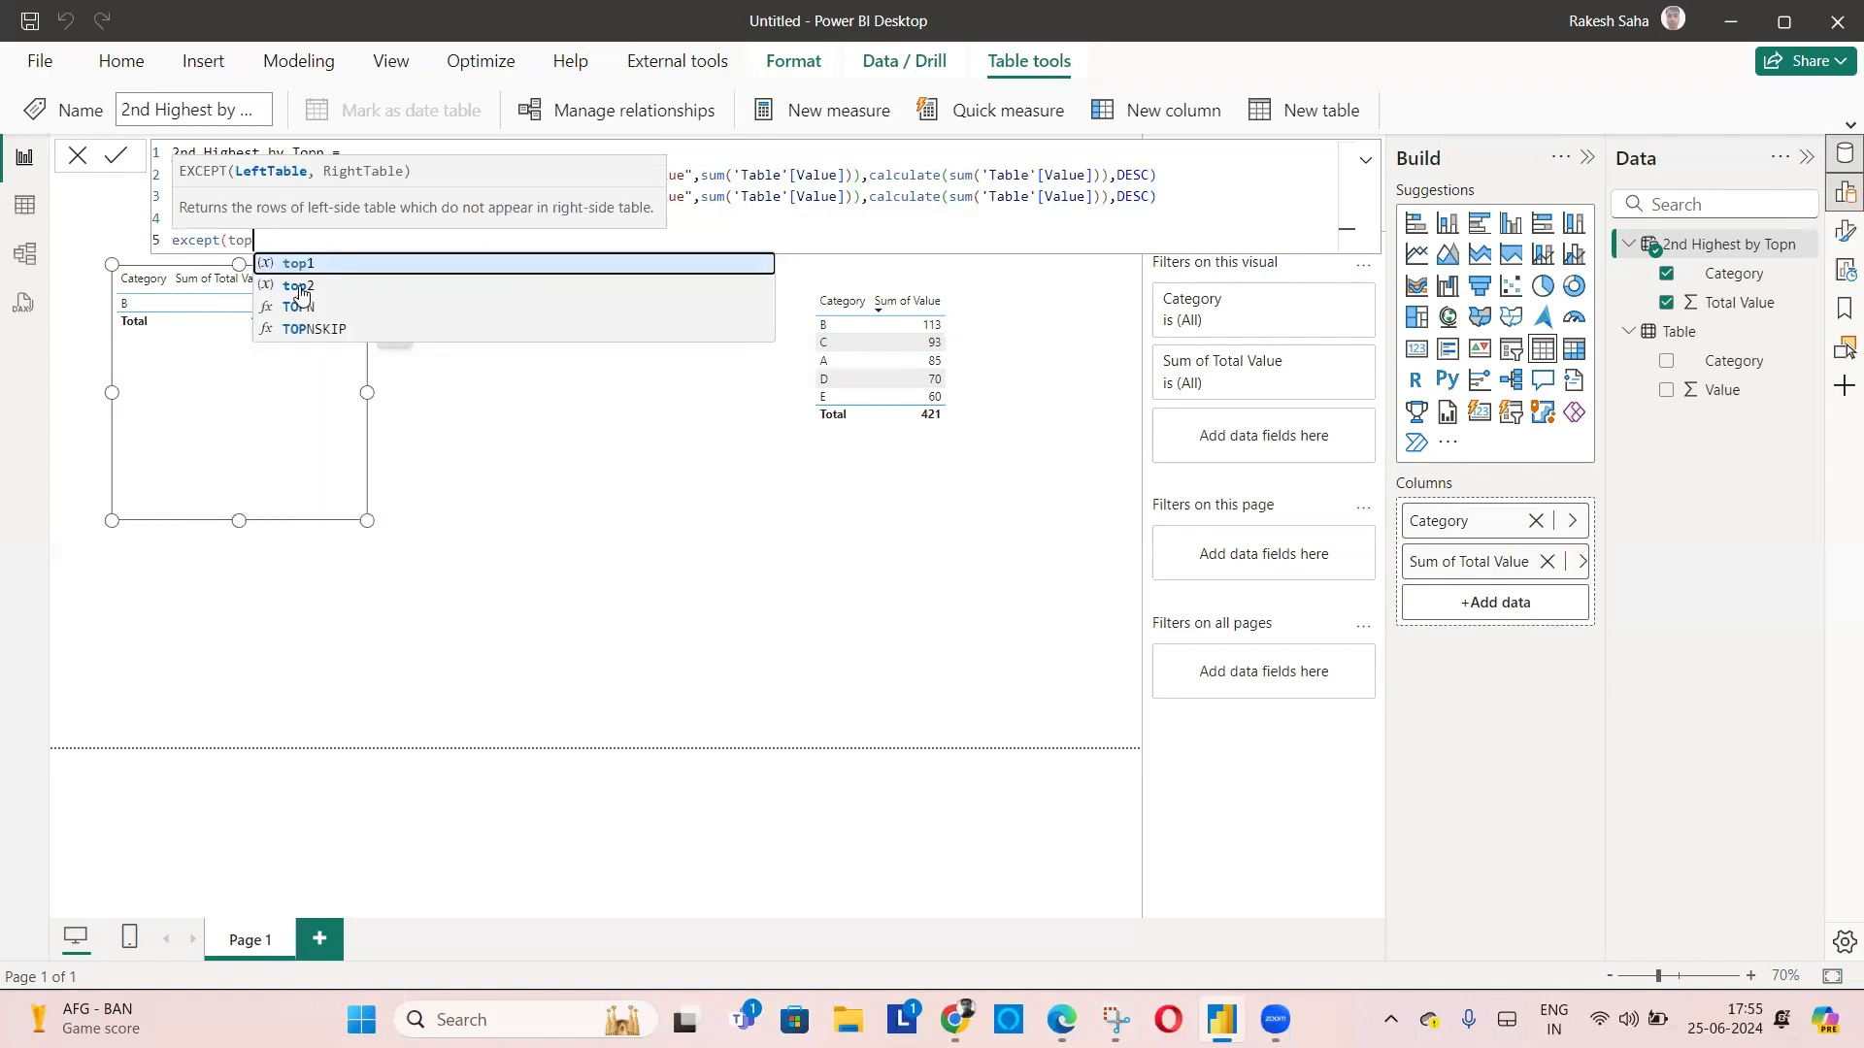
pyautogui.click(497, 284)
pyautogui.write(',top1')
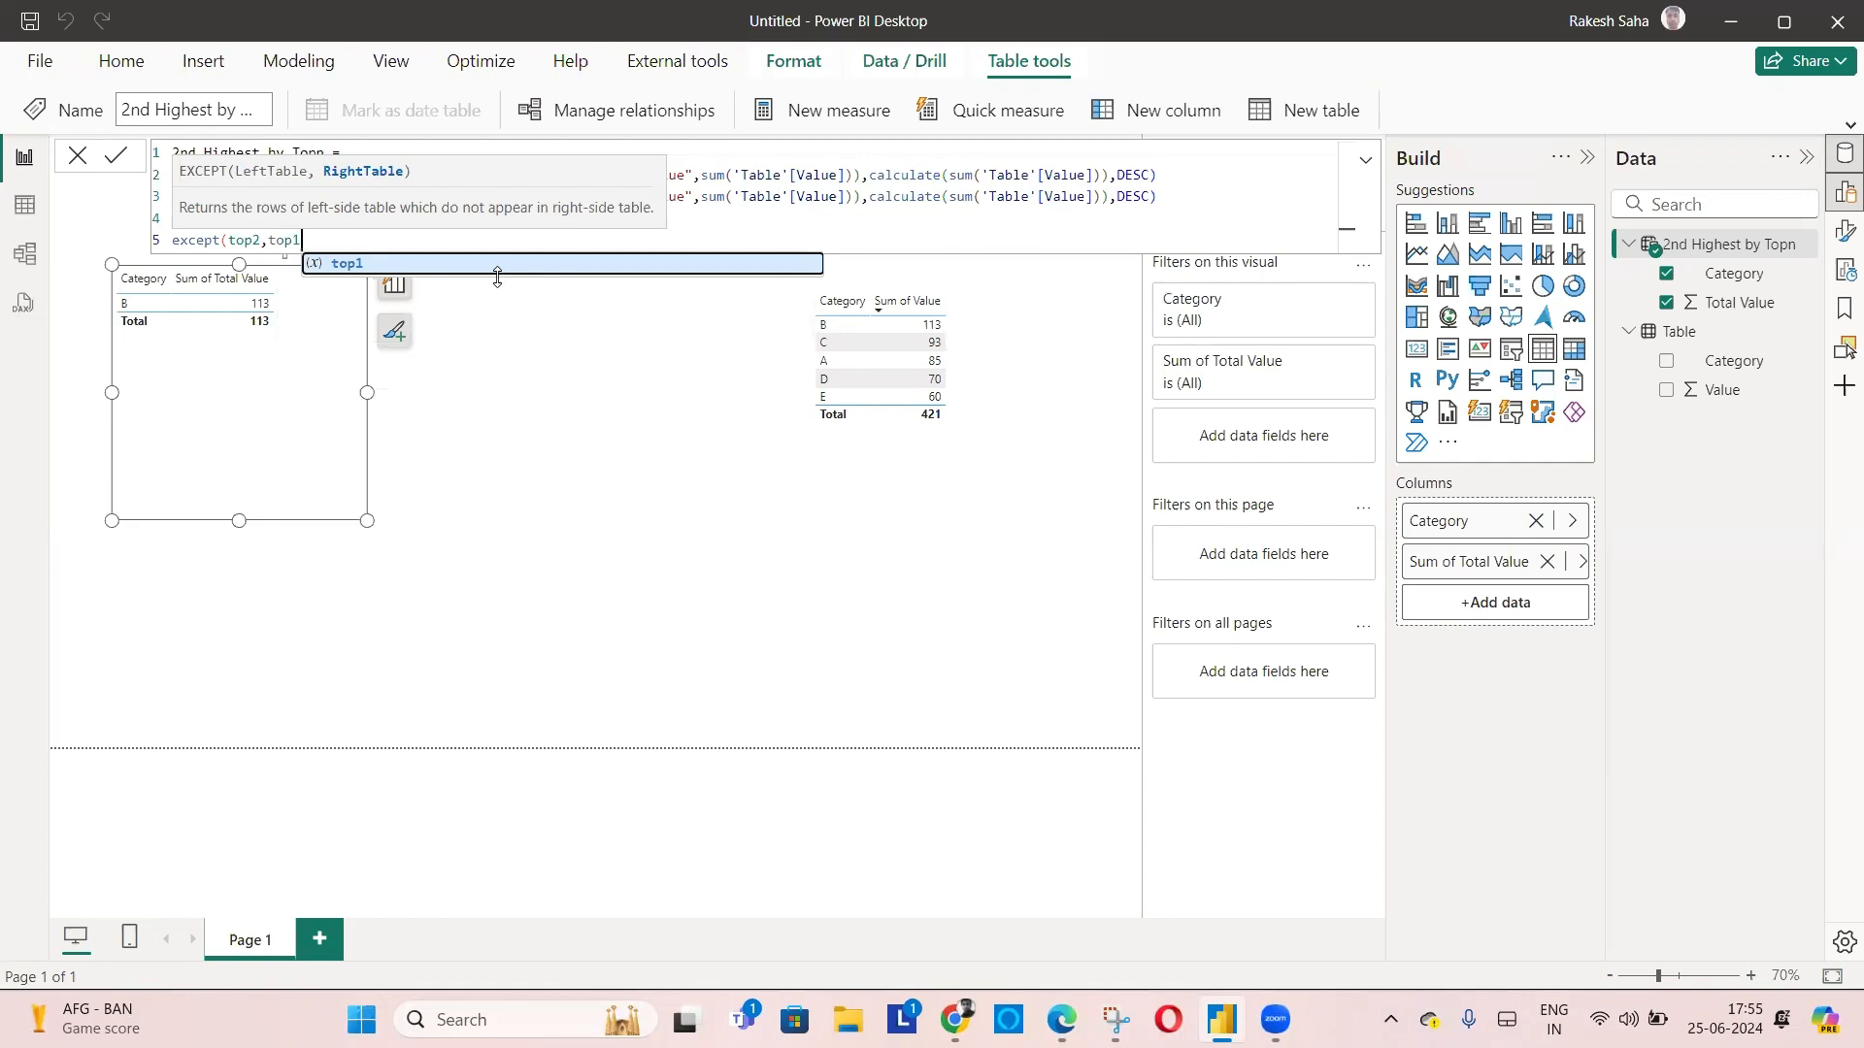
pyautogui.write(')')
pyautogui.press('Return')
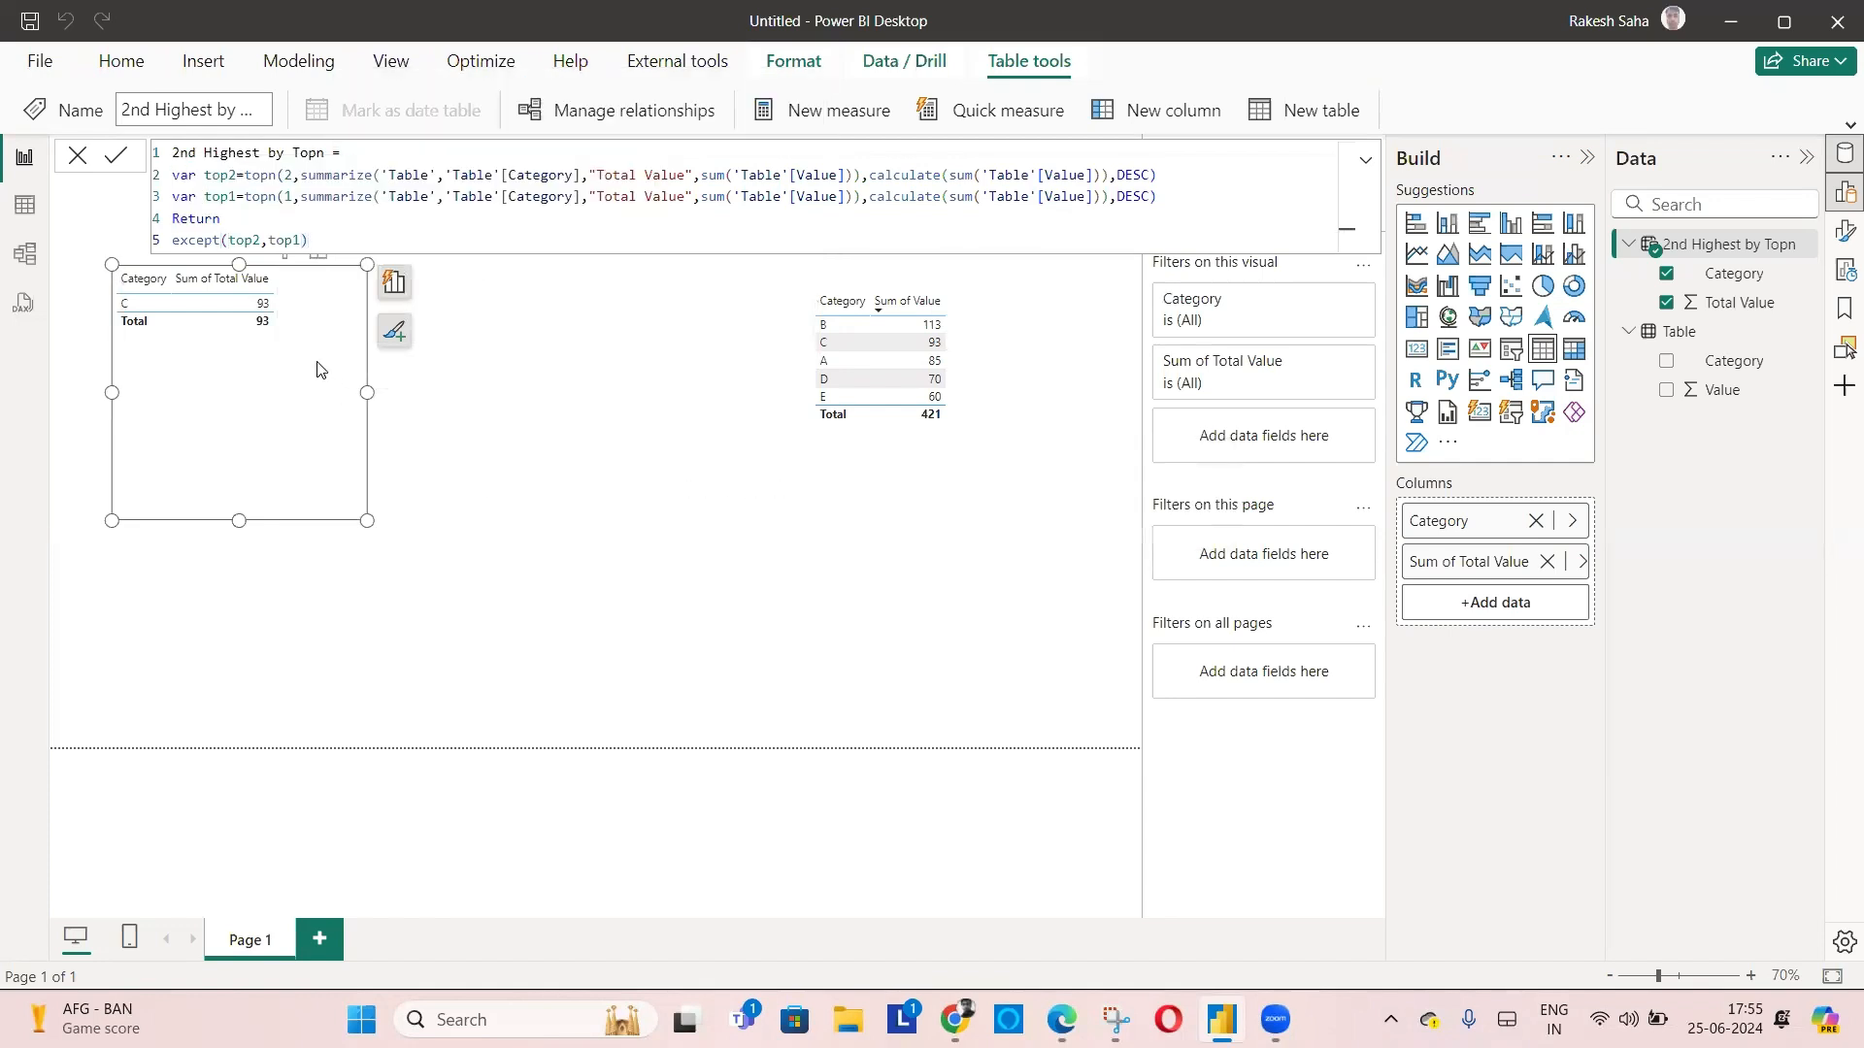
# Shorten the Category and Sum of Total Value table visual to fit its rows, leaving the visual deselected
pyautogui.moveTo(238, 521); pyautogui.dragTo(238, 351)
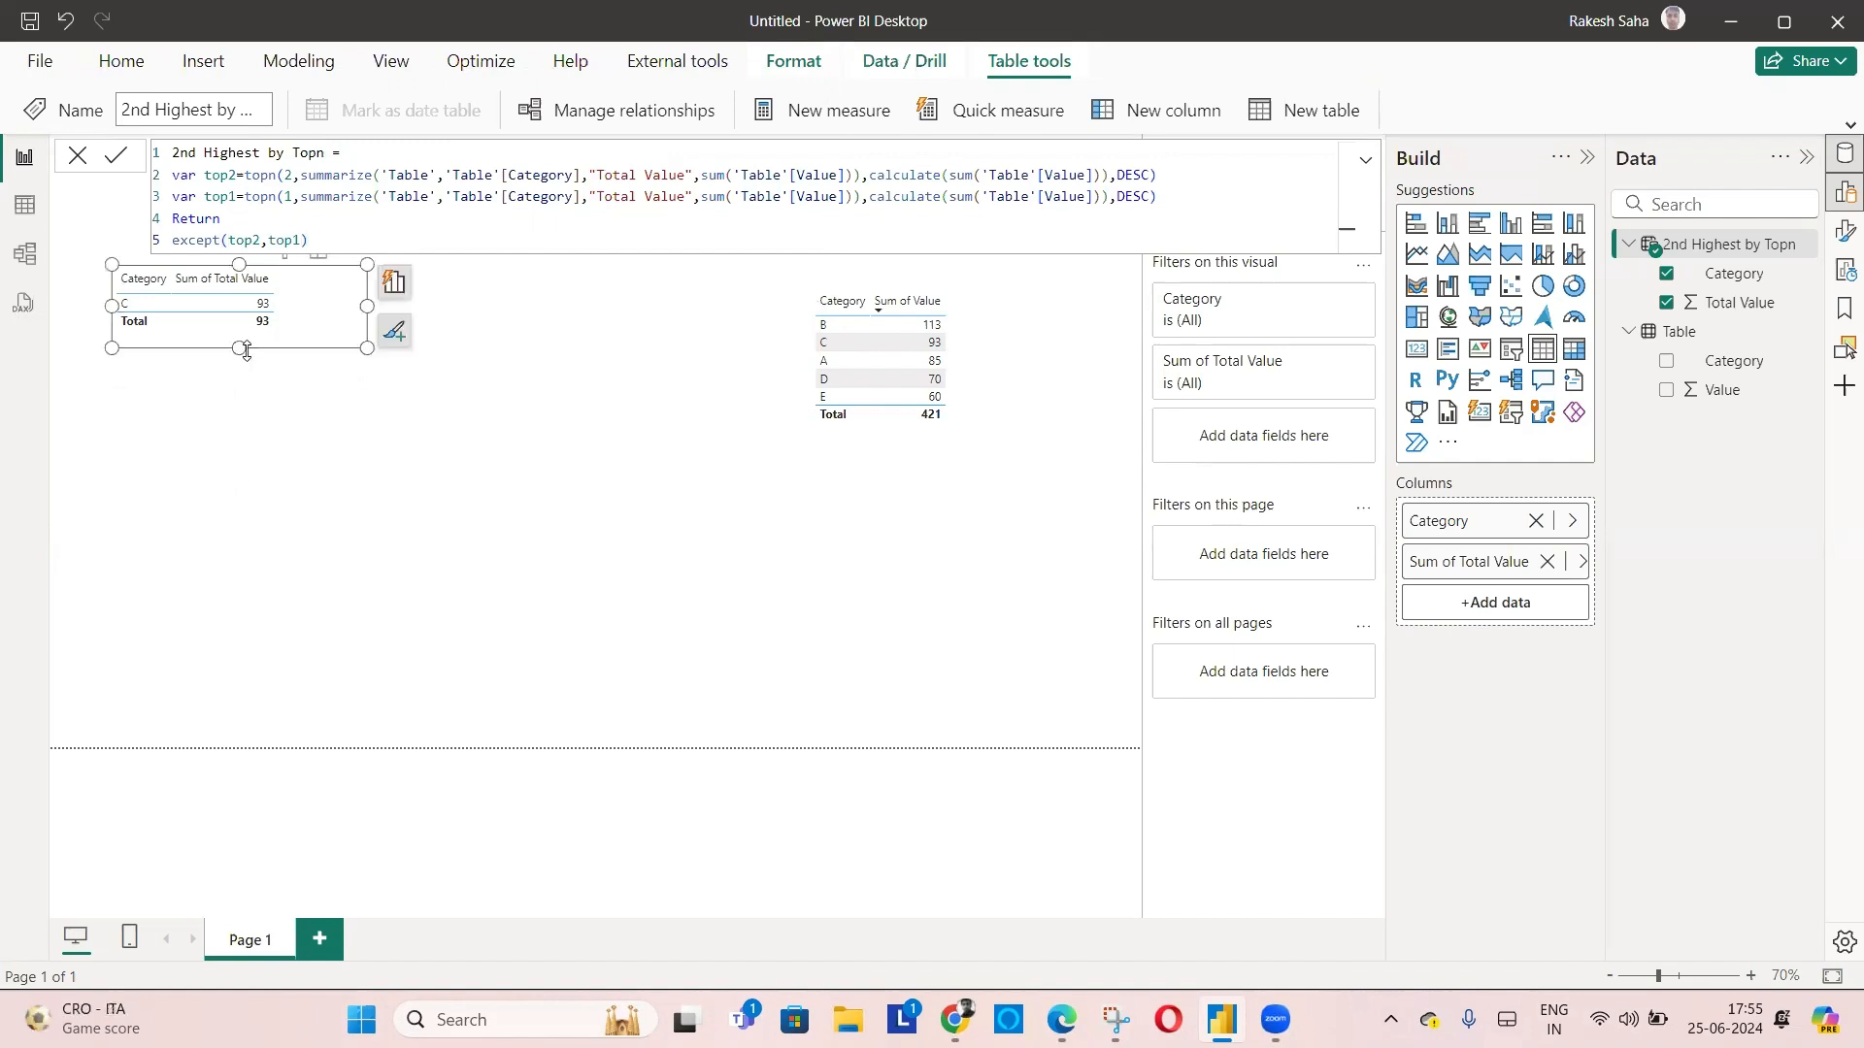
pyautogui.click(462, 291)
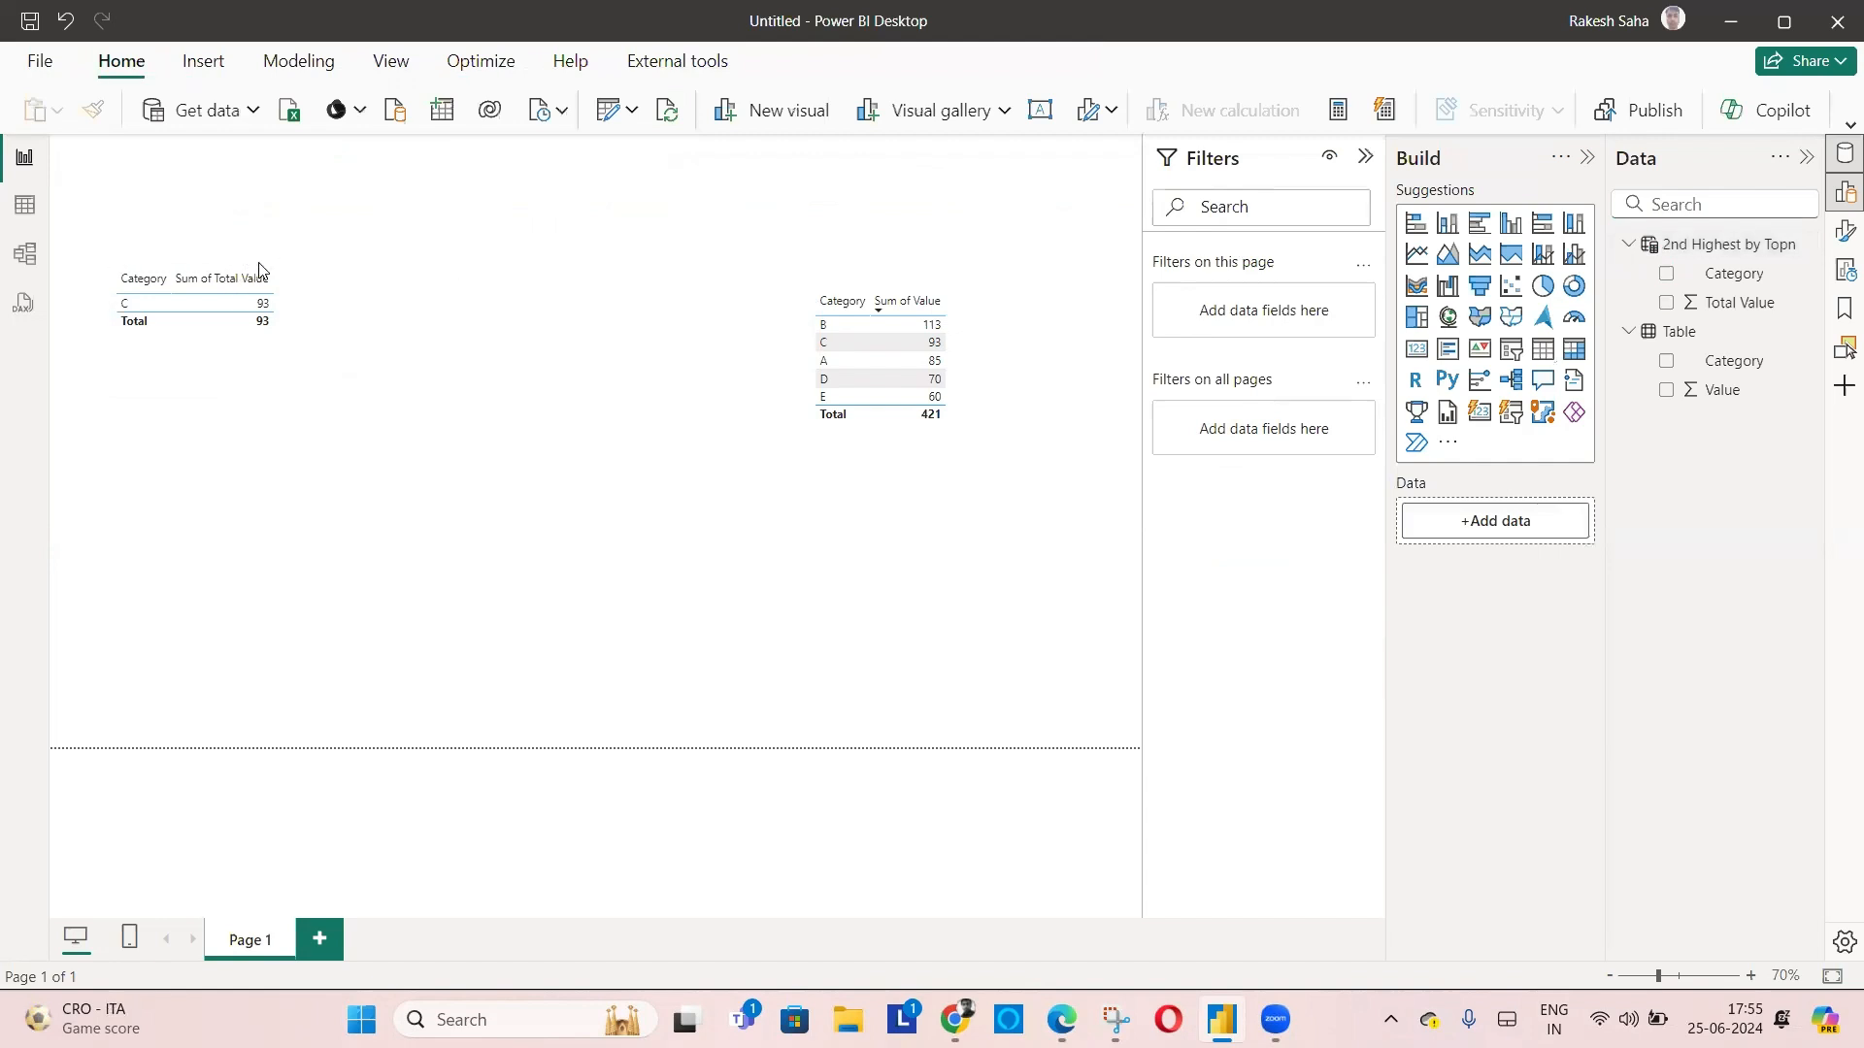
pyautogui.click(320, 274)
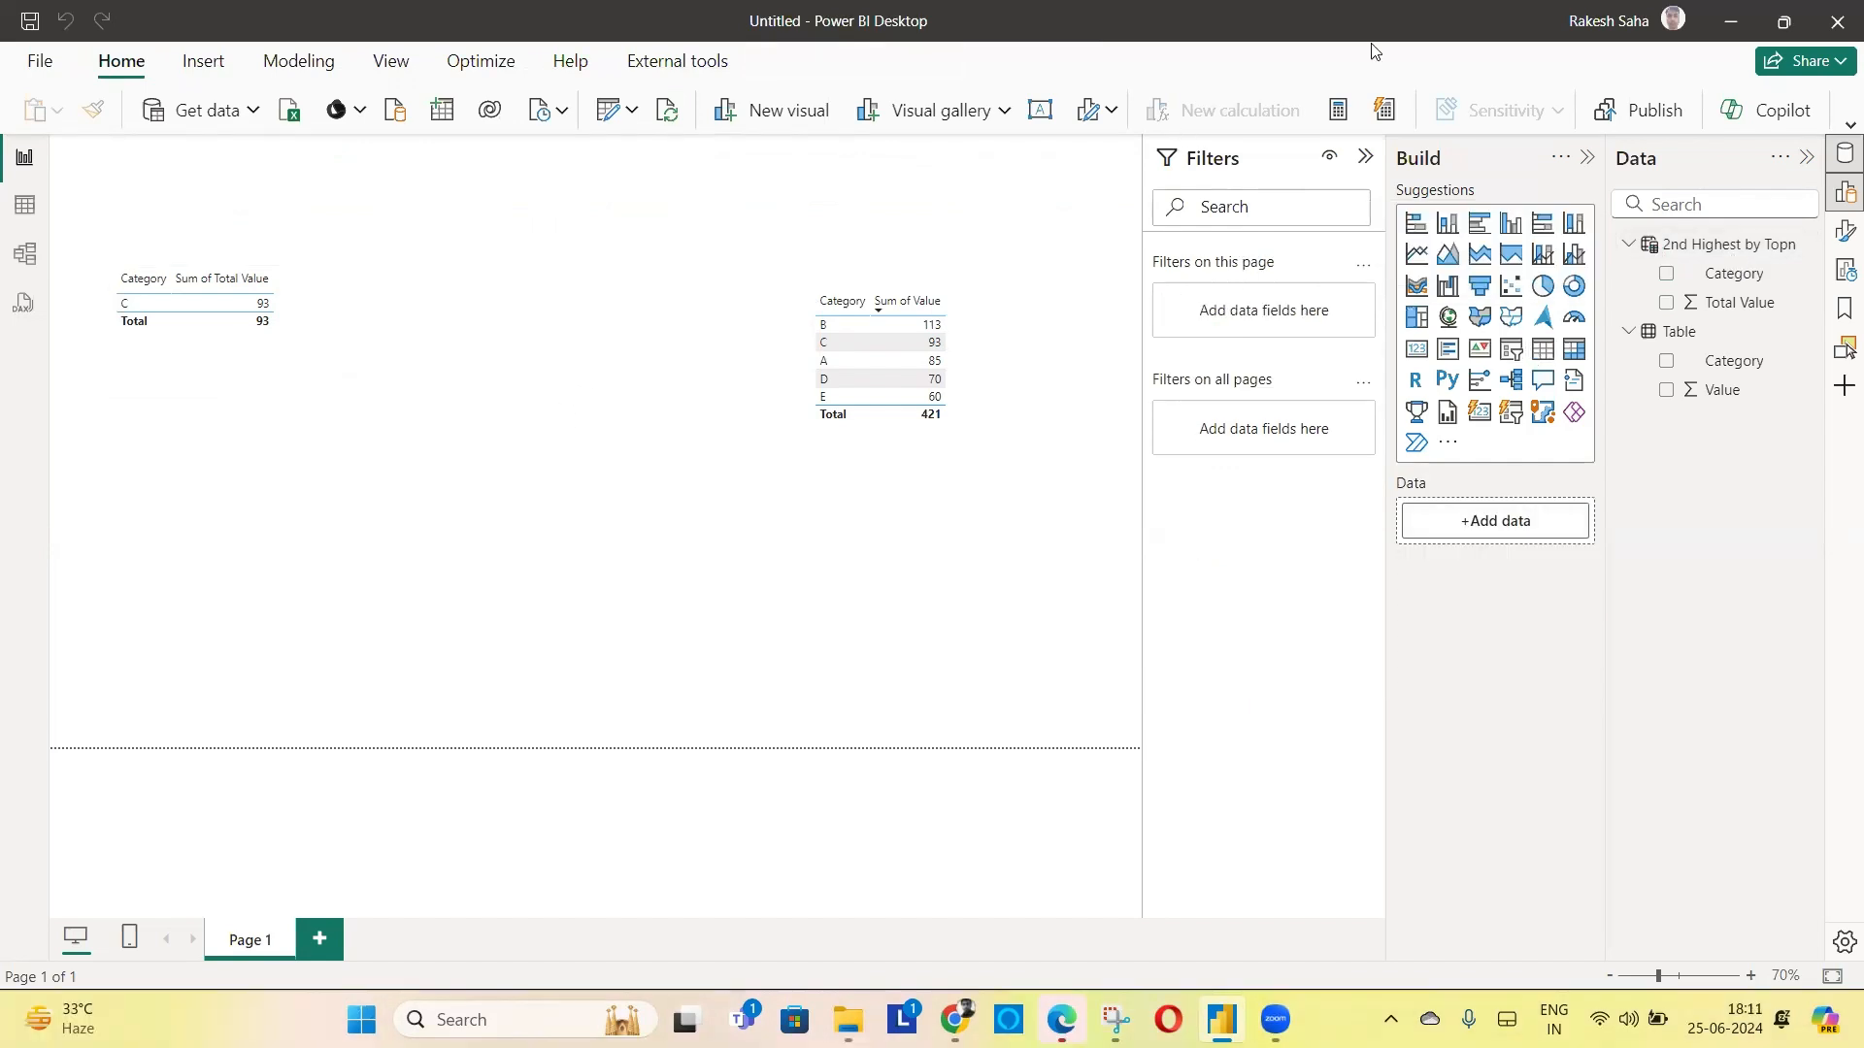
# Create a new calculated table named 2nd Highest by Rankx and start a second line in its formula
pyautogui.click(1679, 331)
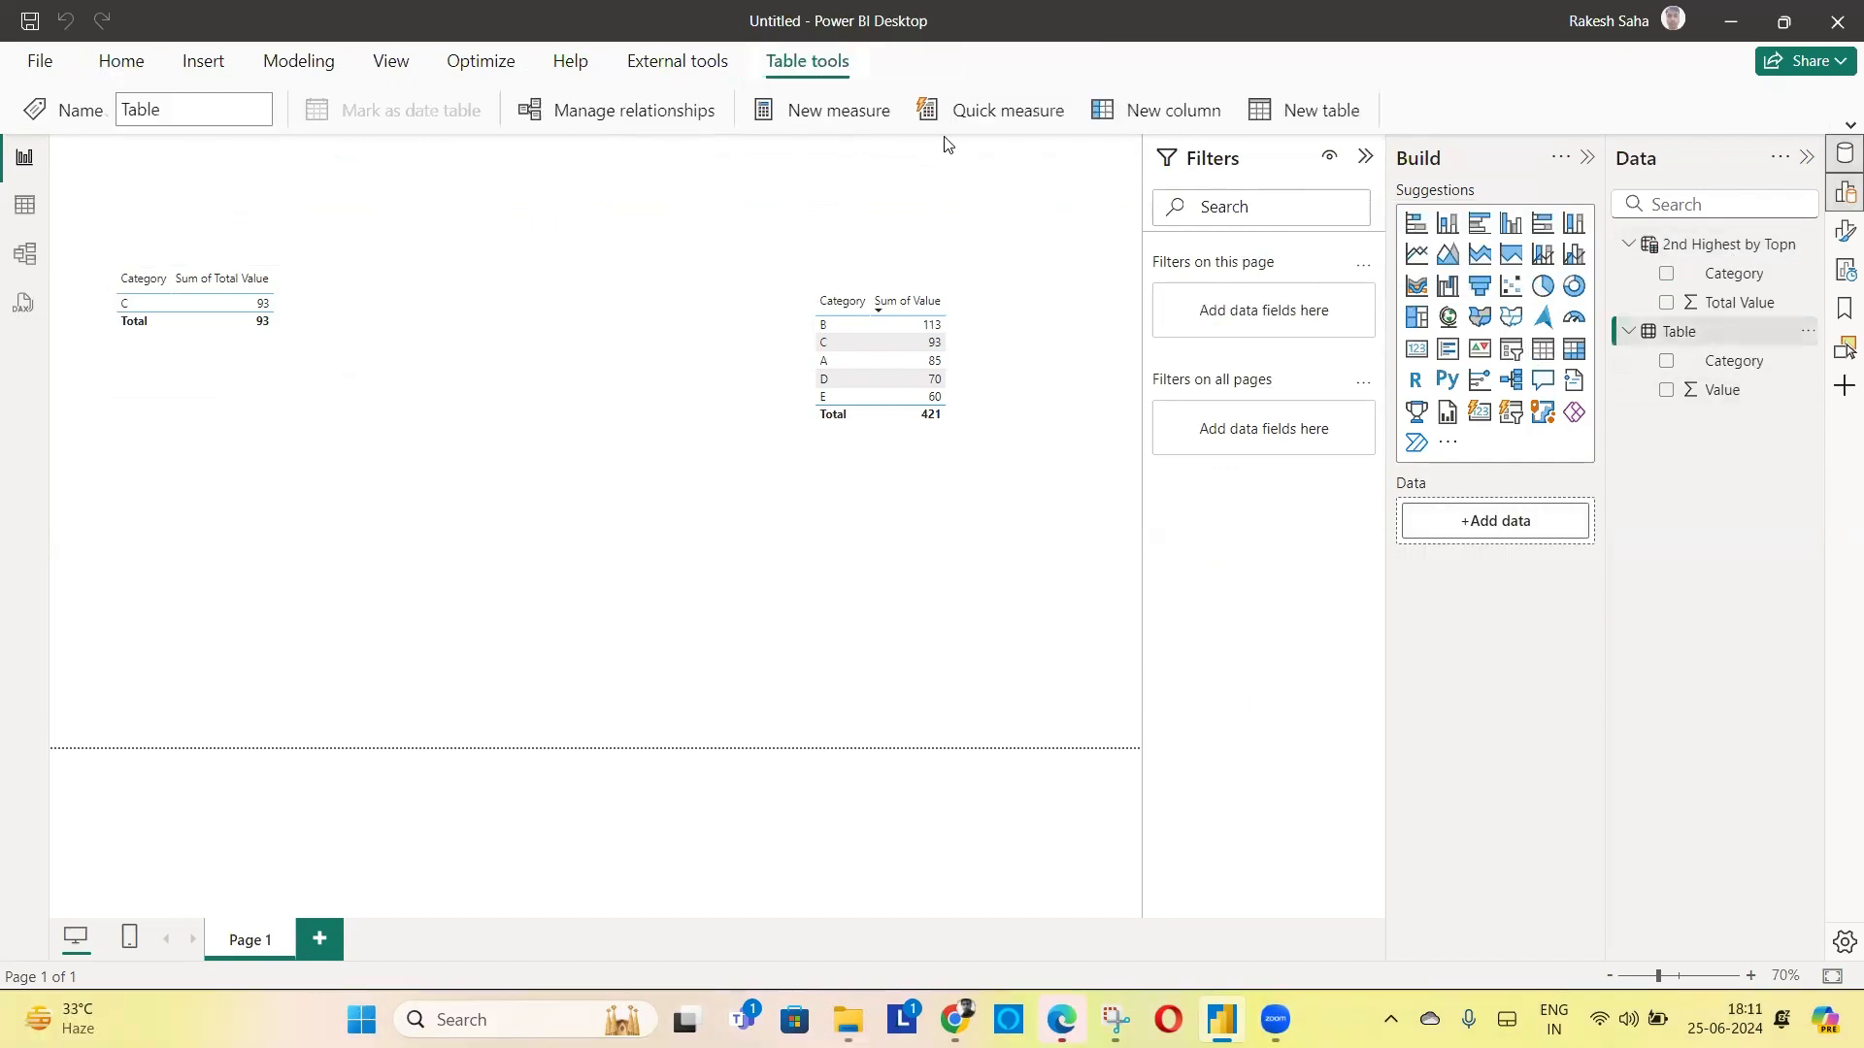
pyautogui.click(1320, 124)
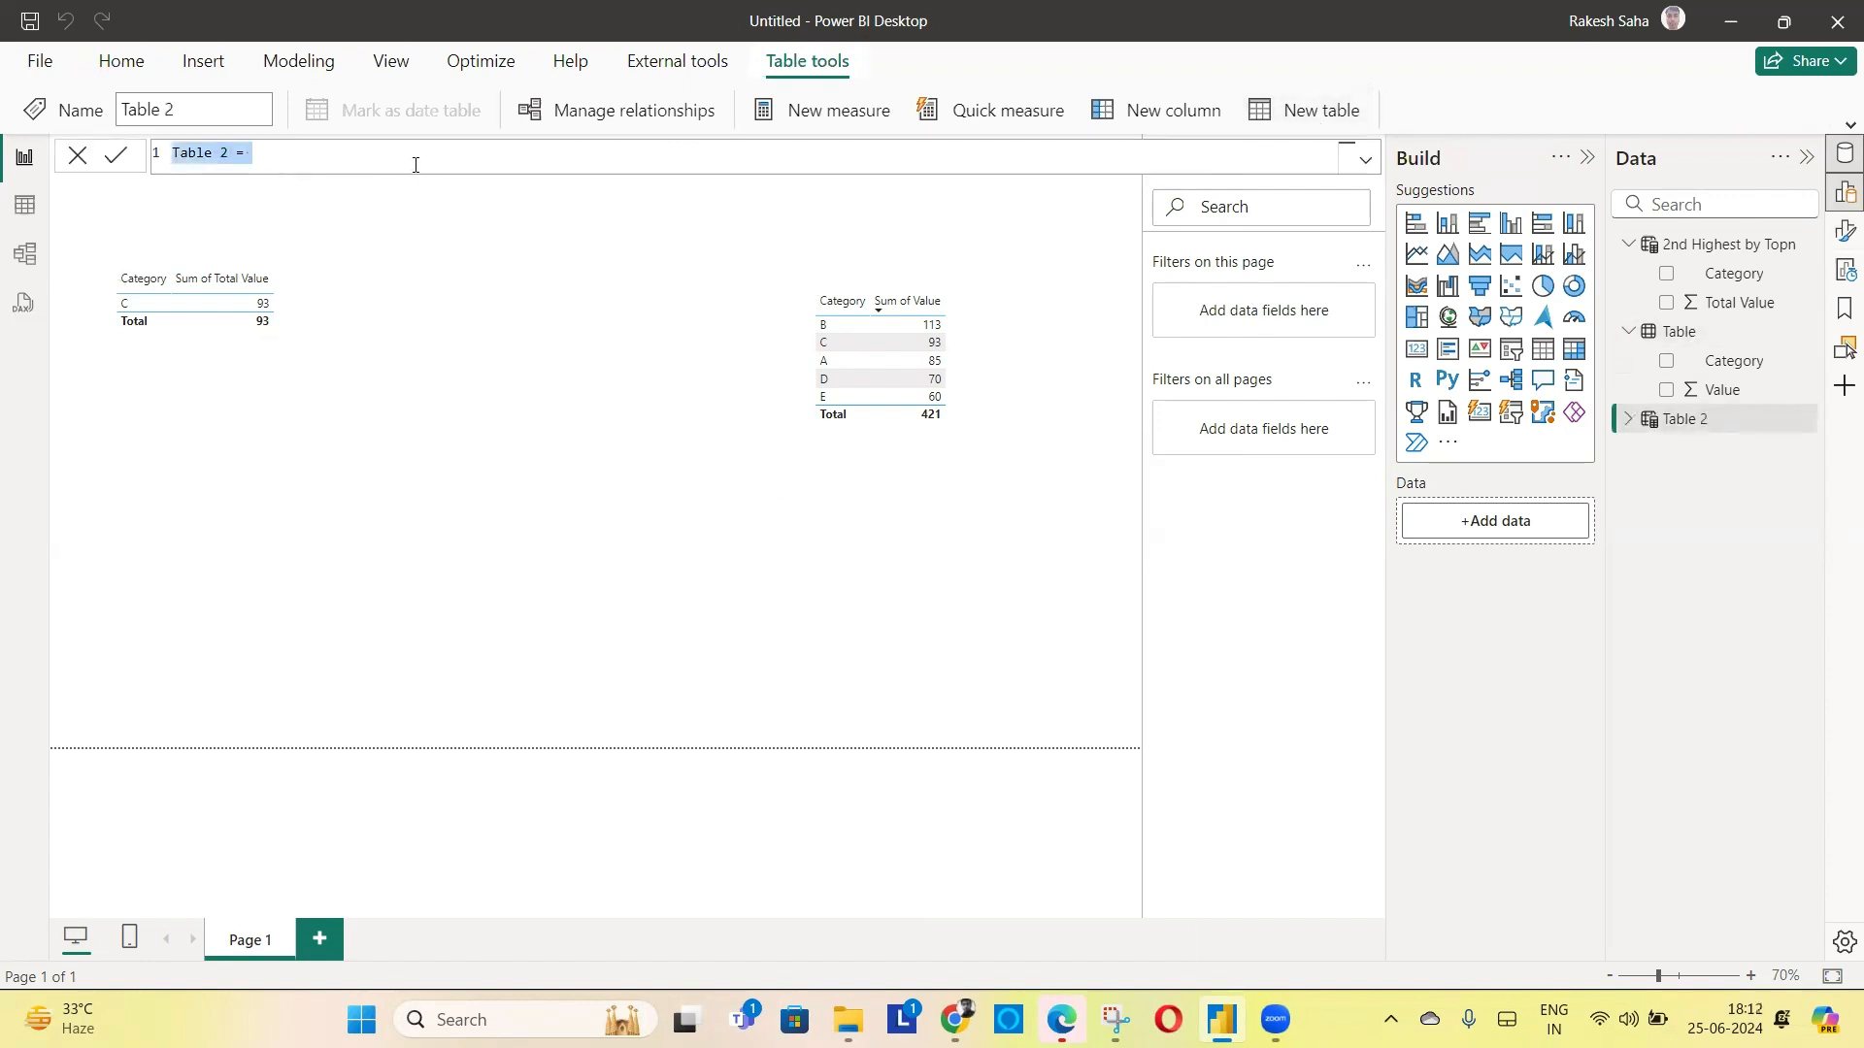
pyautogui.write('2nd H')
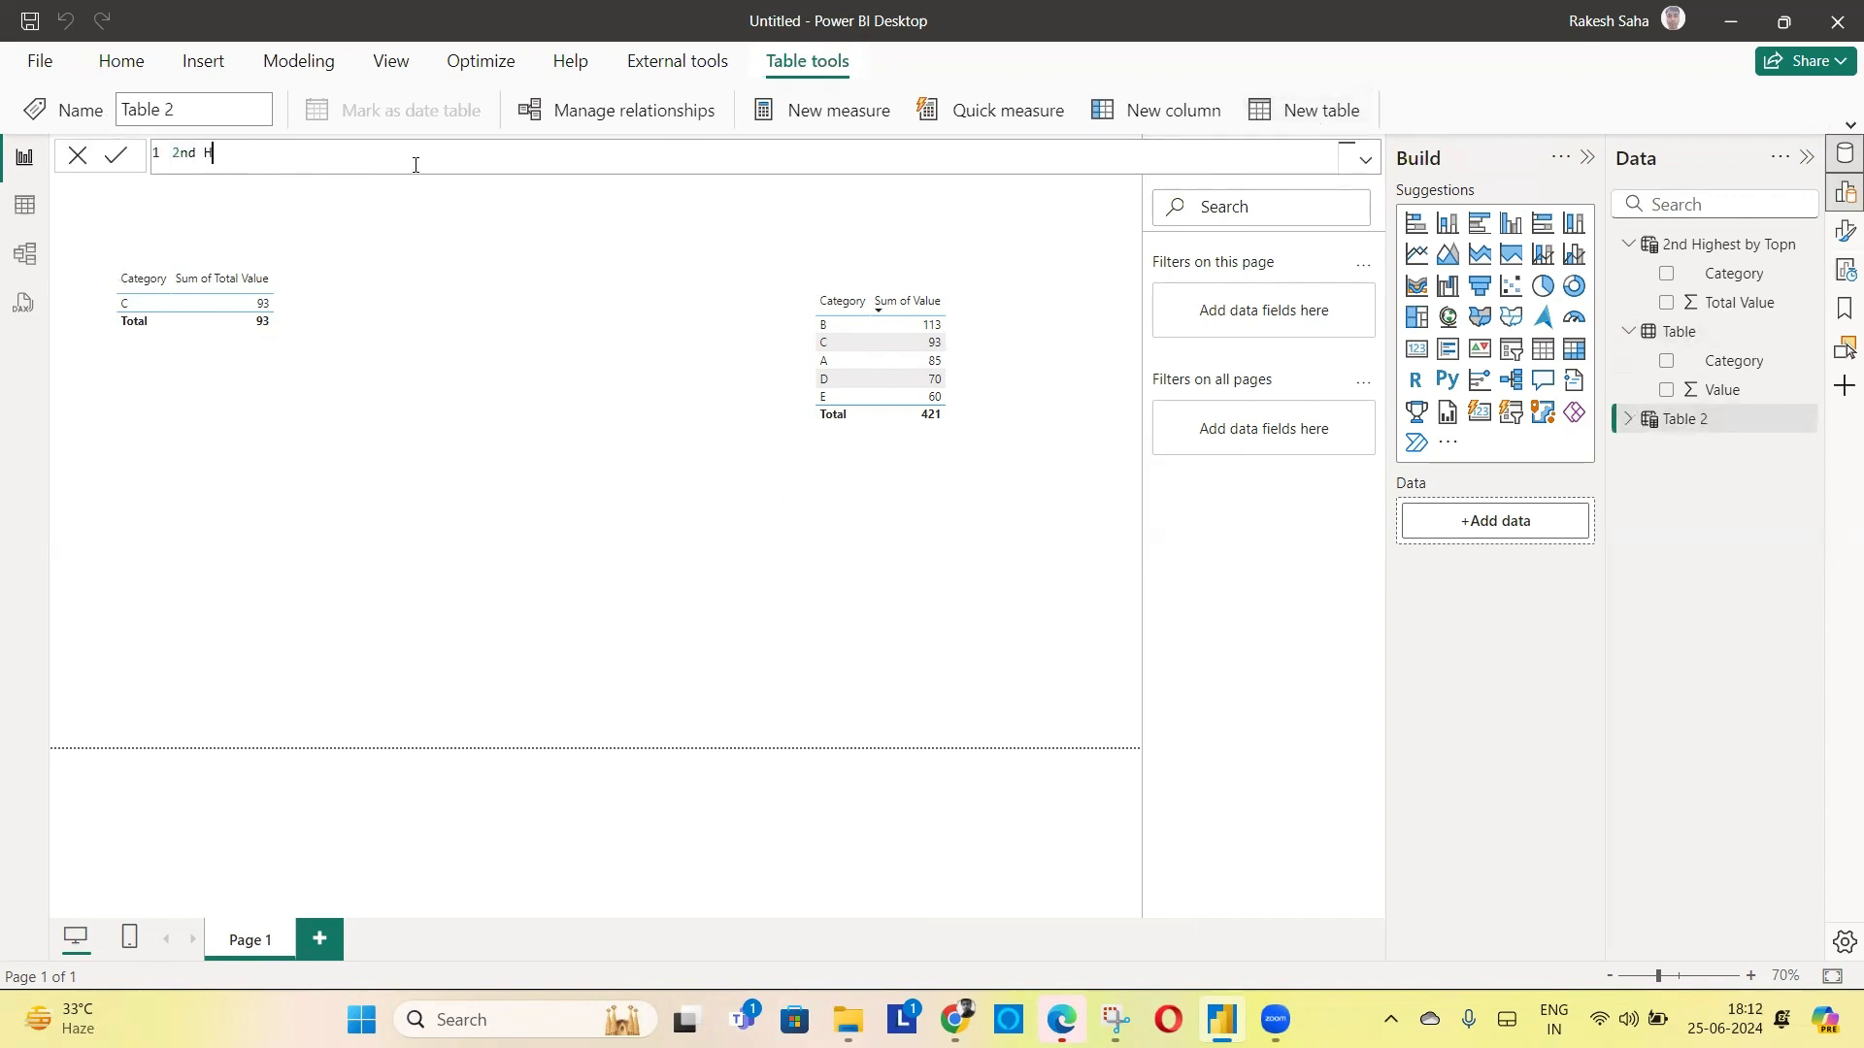
pyautogui.write('ighest by Rankx=')
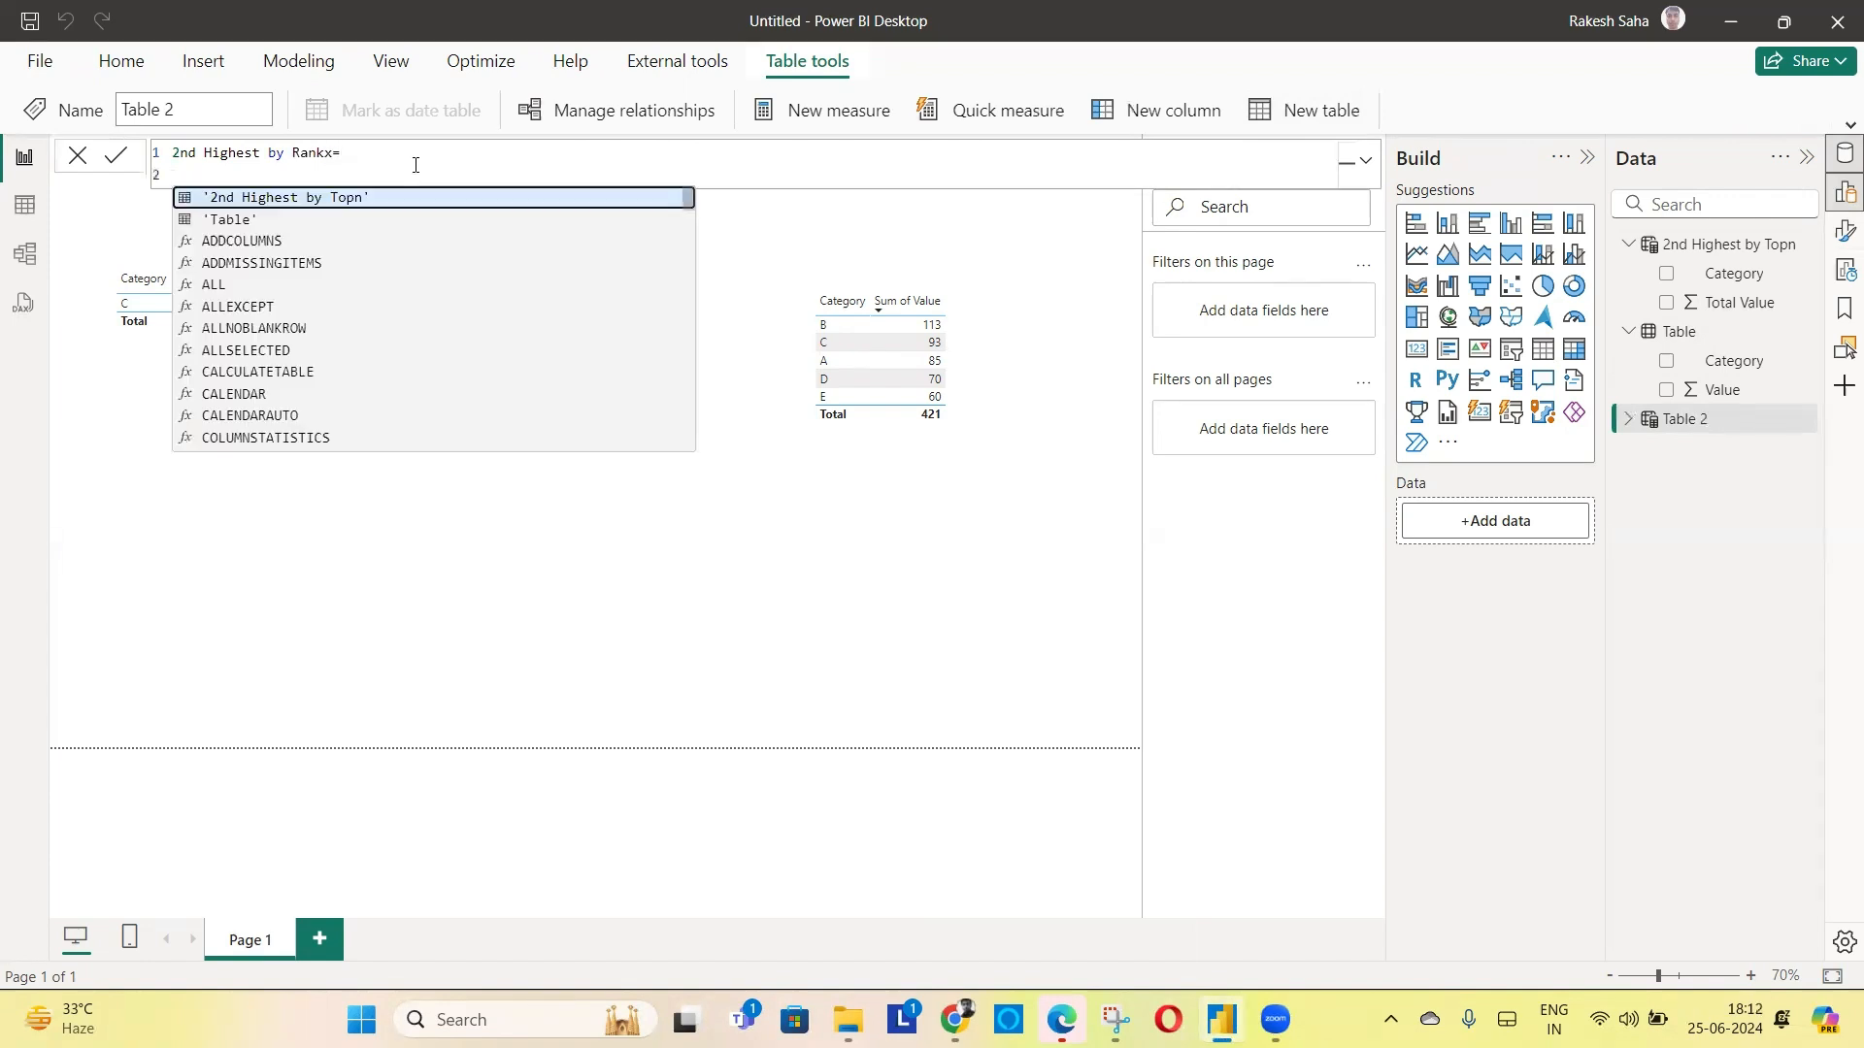
pyautogui.hotkey('shift', 'Return')
# Declare a variable top2 in the new table's formula and open a SUMMARIZE function as its value
pyautogui.write('var ')
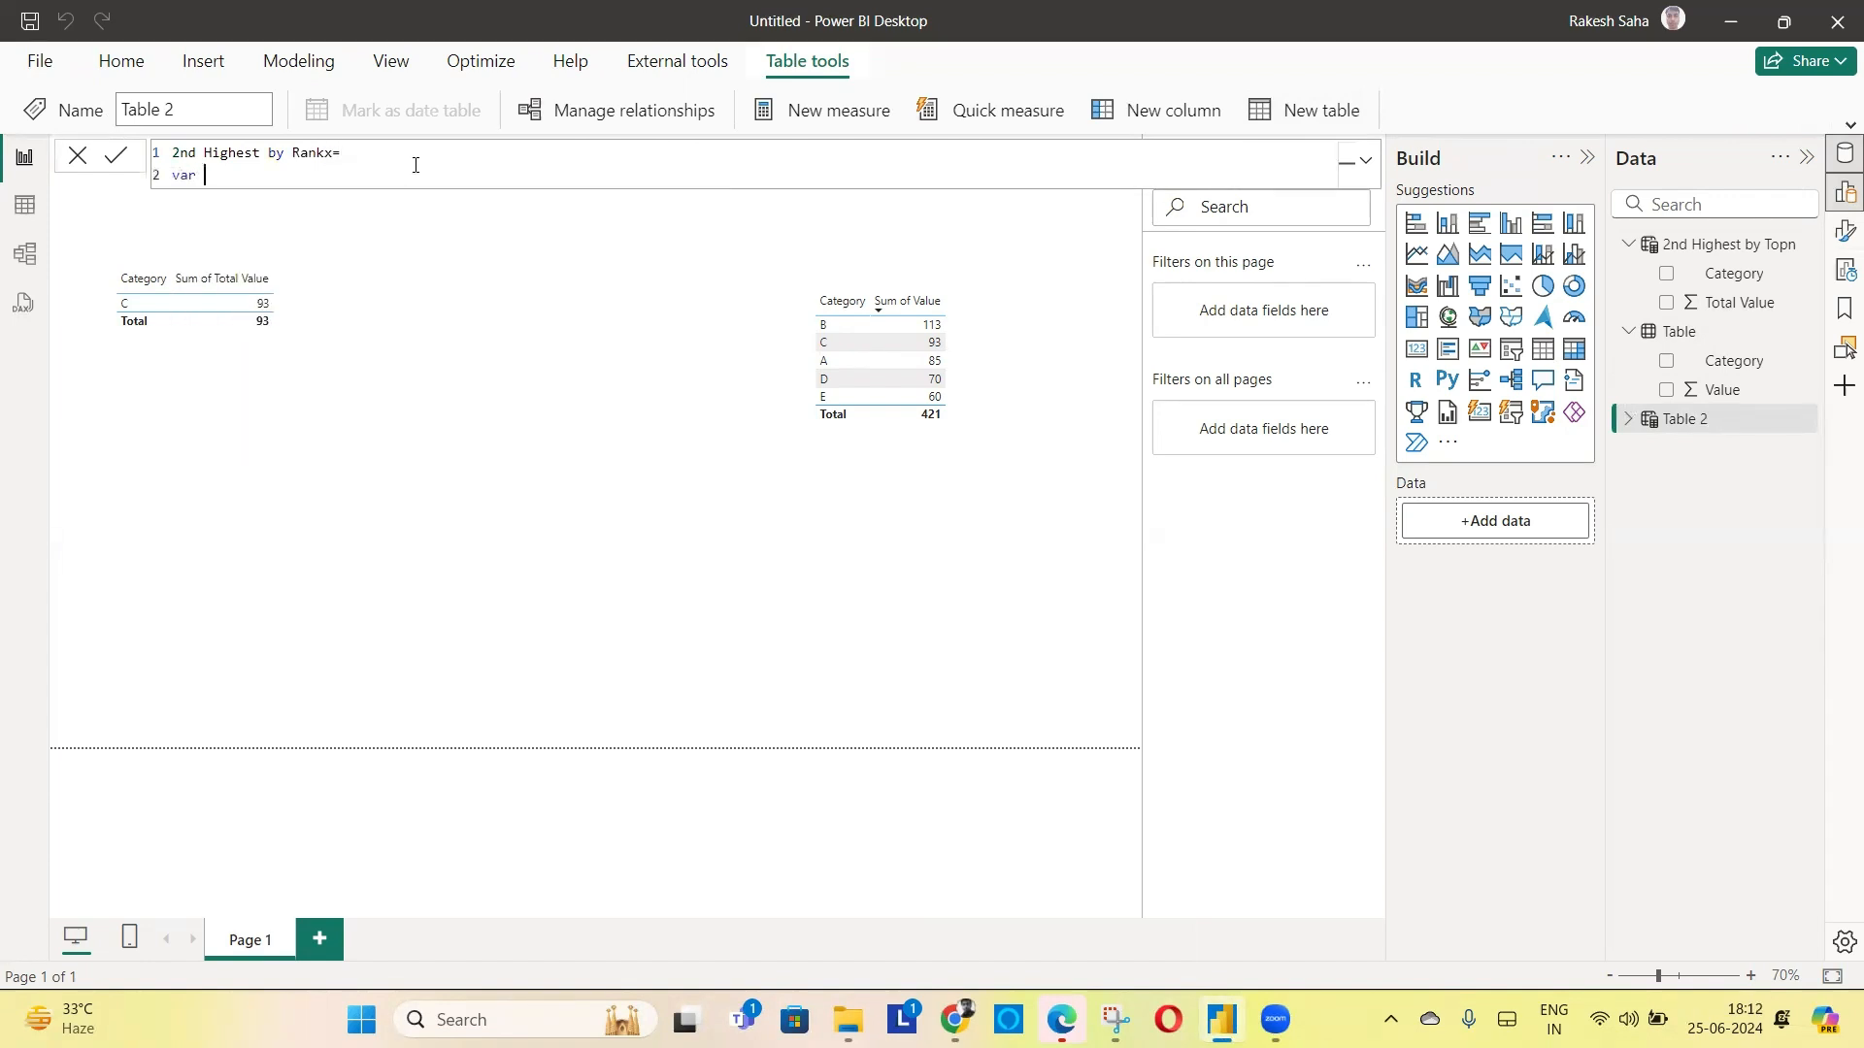
pyautogui.write('top2=')
pyautogui.write('summari')
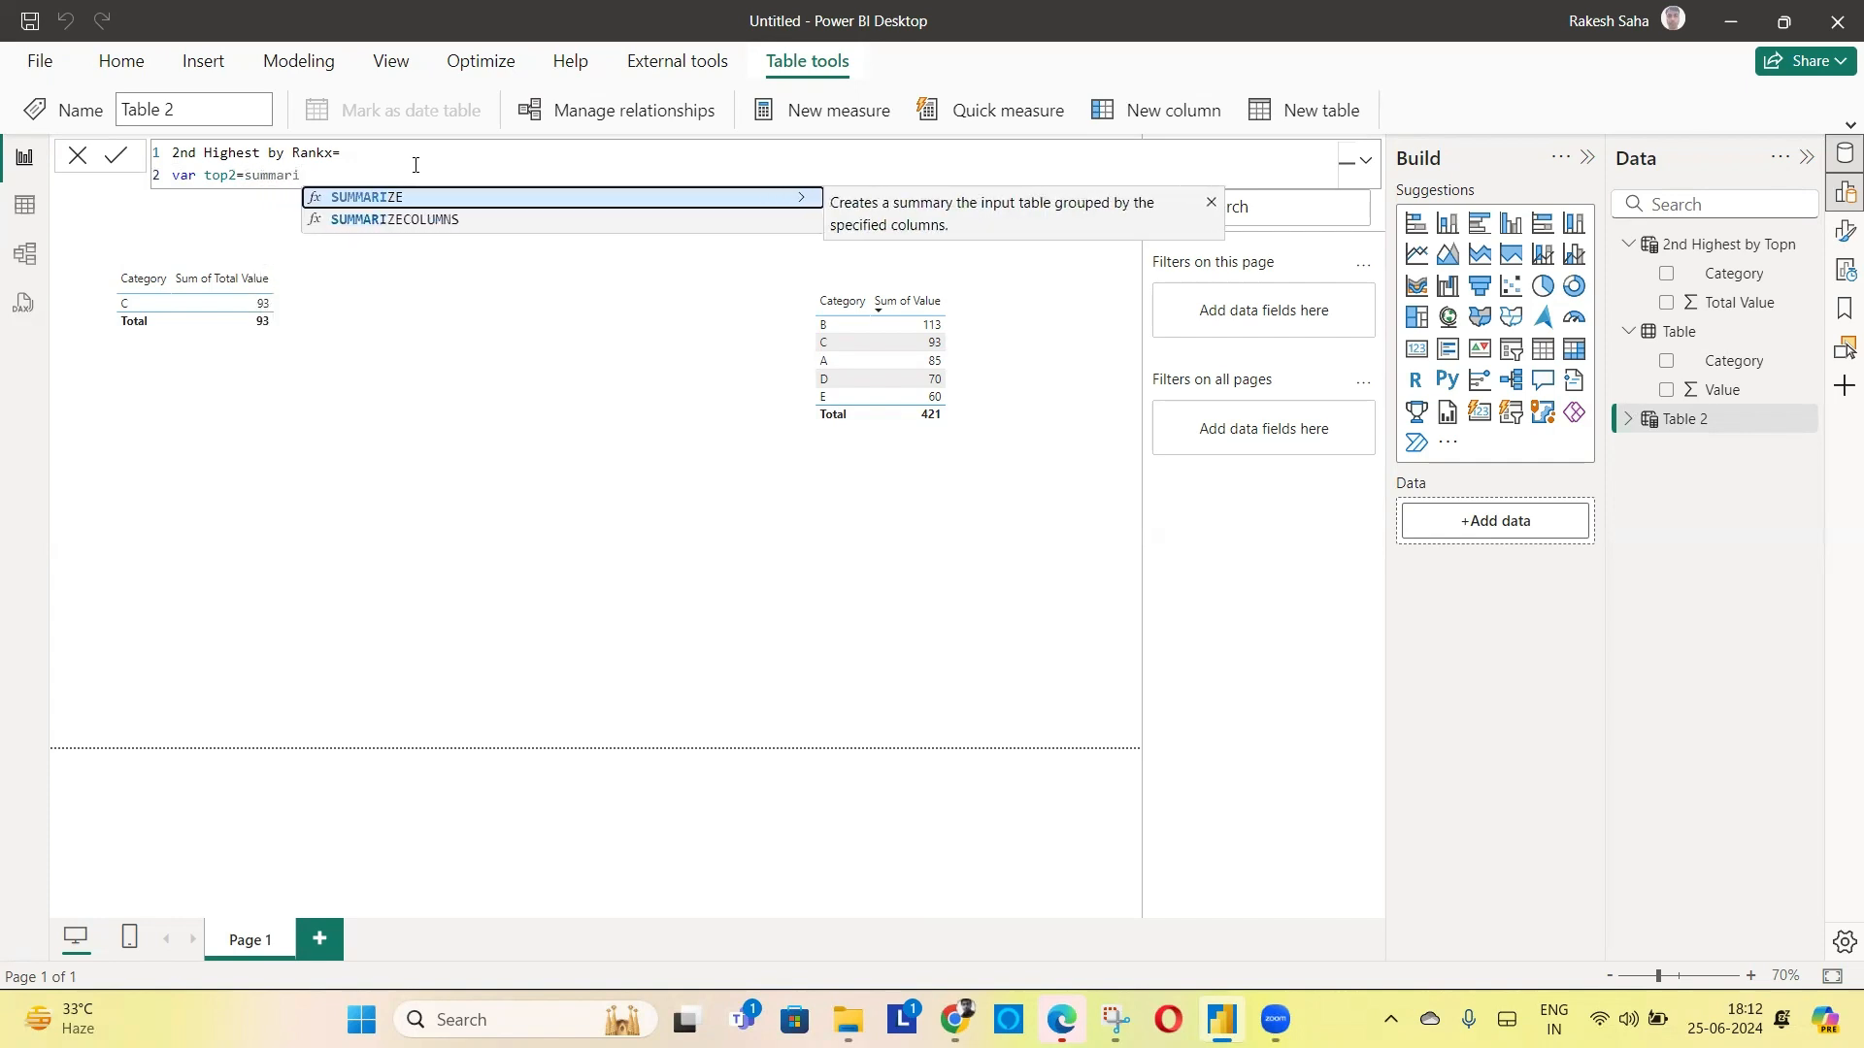
pyautogui.write('ze')
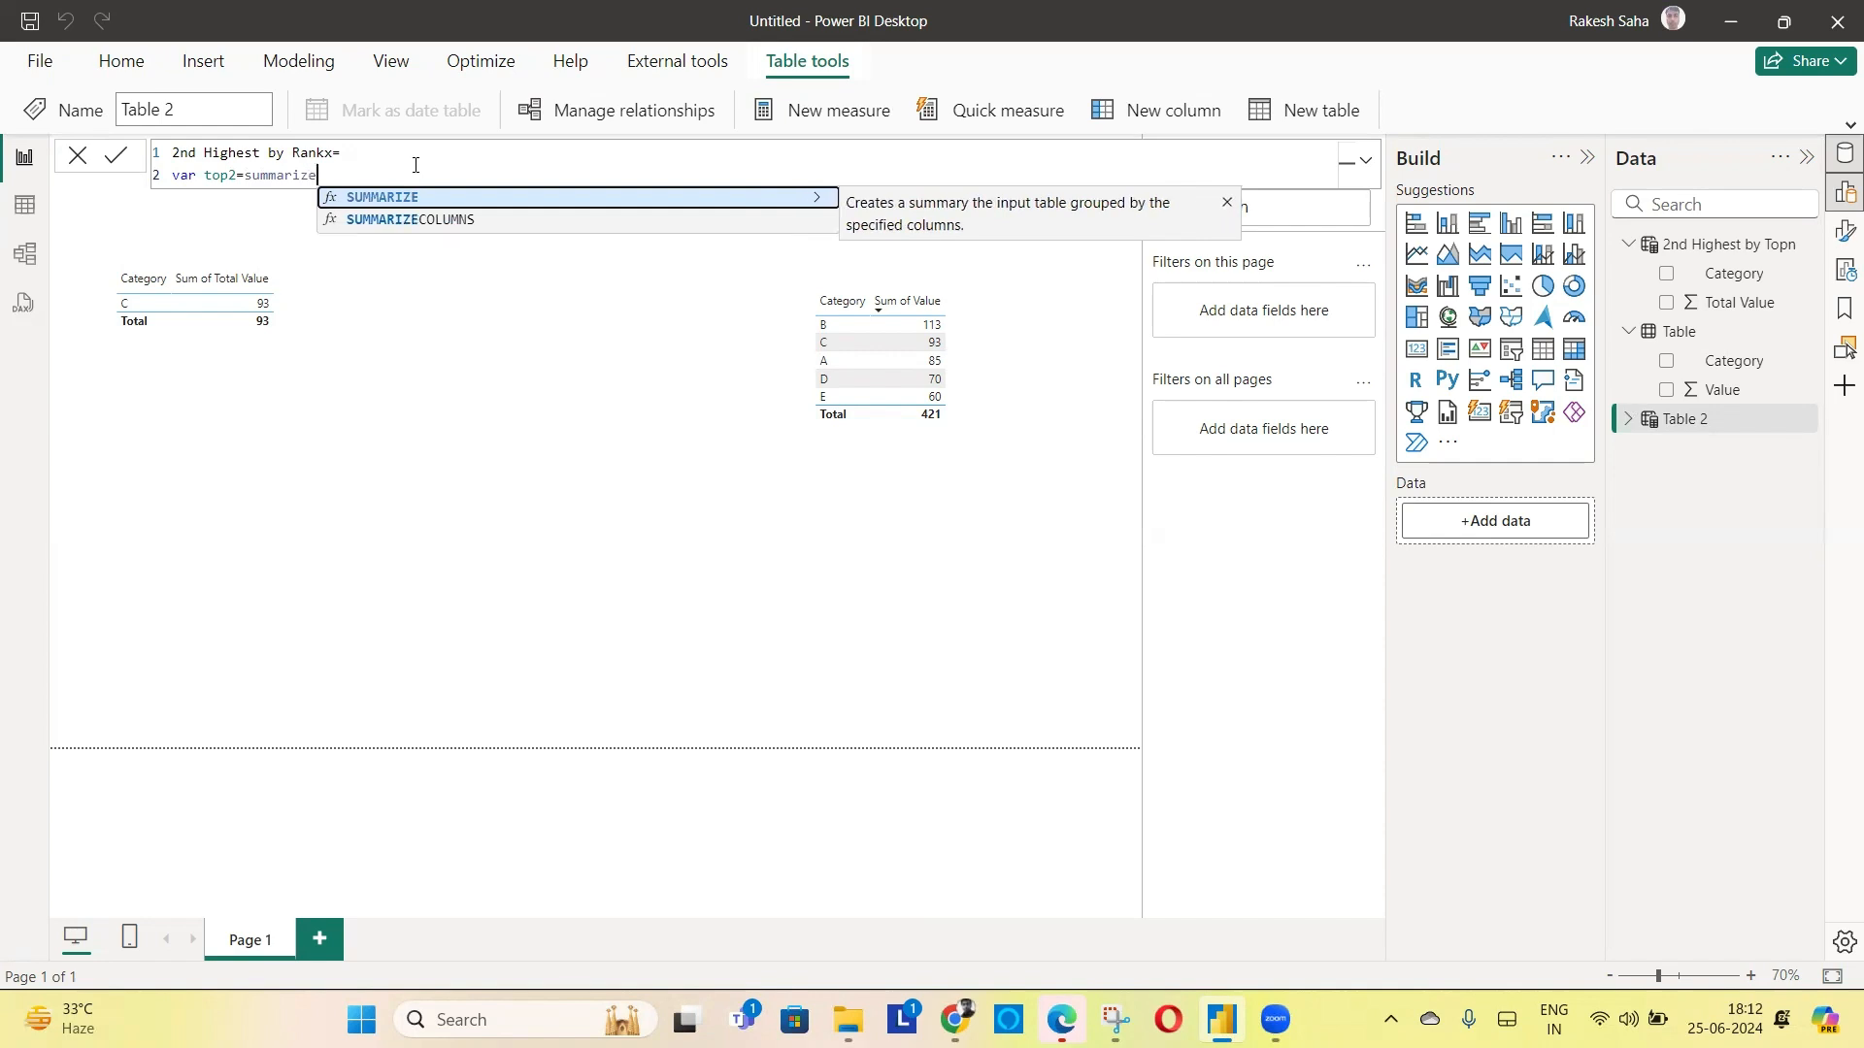
pyautogui.write('(')
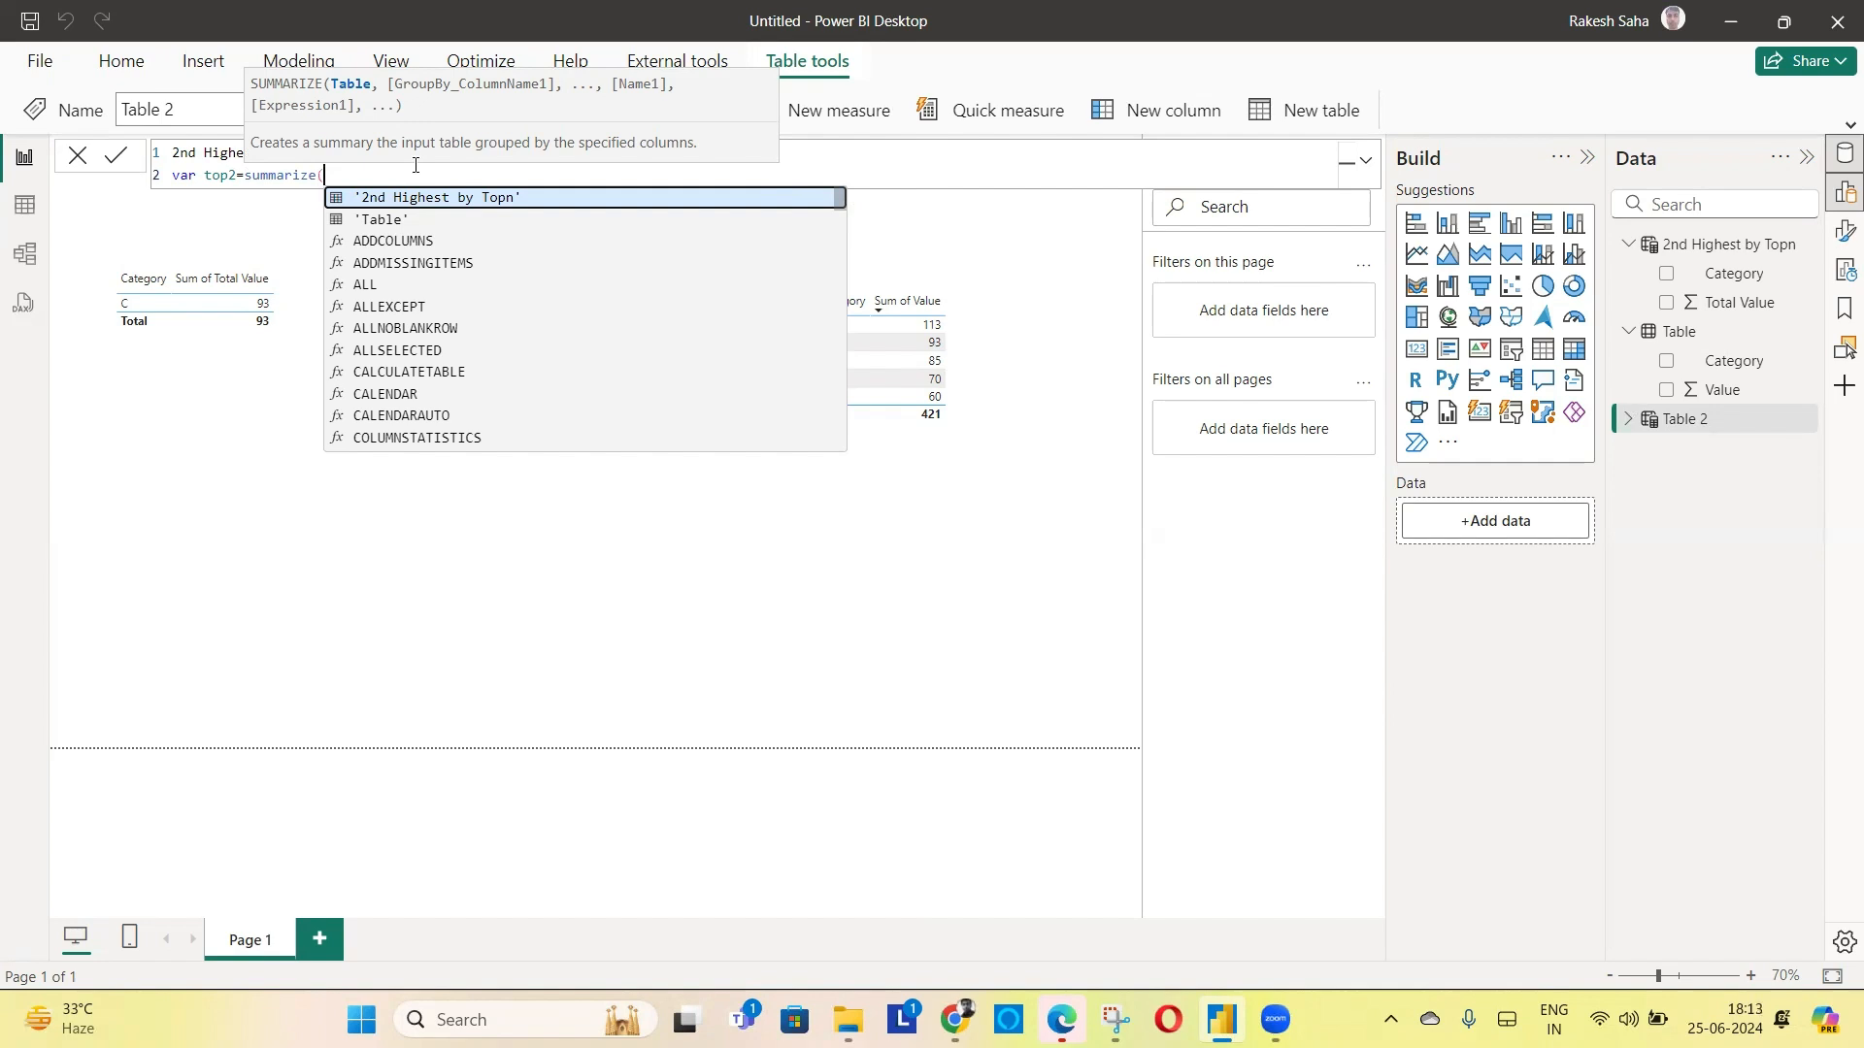
# Open a FILTER function over 'Table' as the table argument of SUMMARIZE
pyautogui.write('fil')
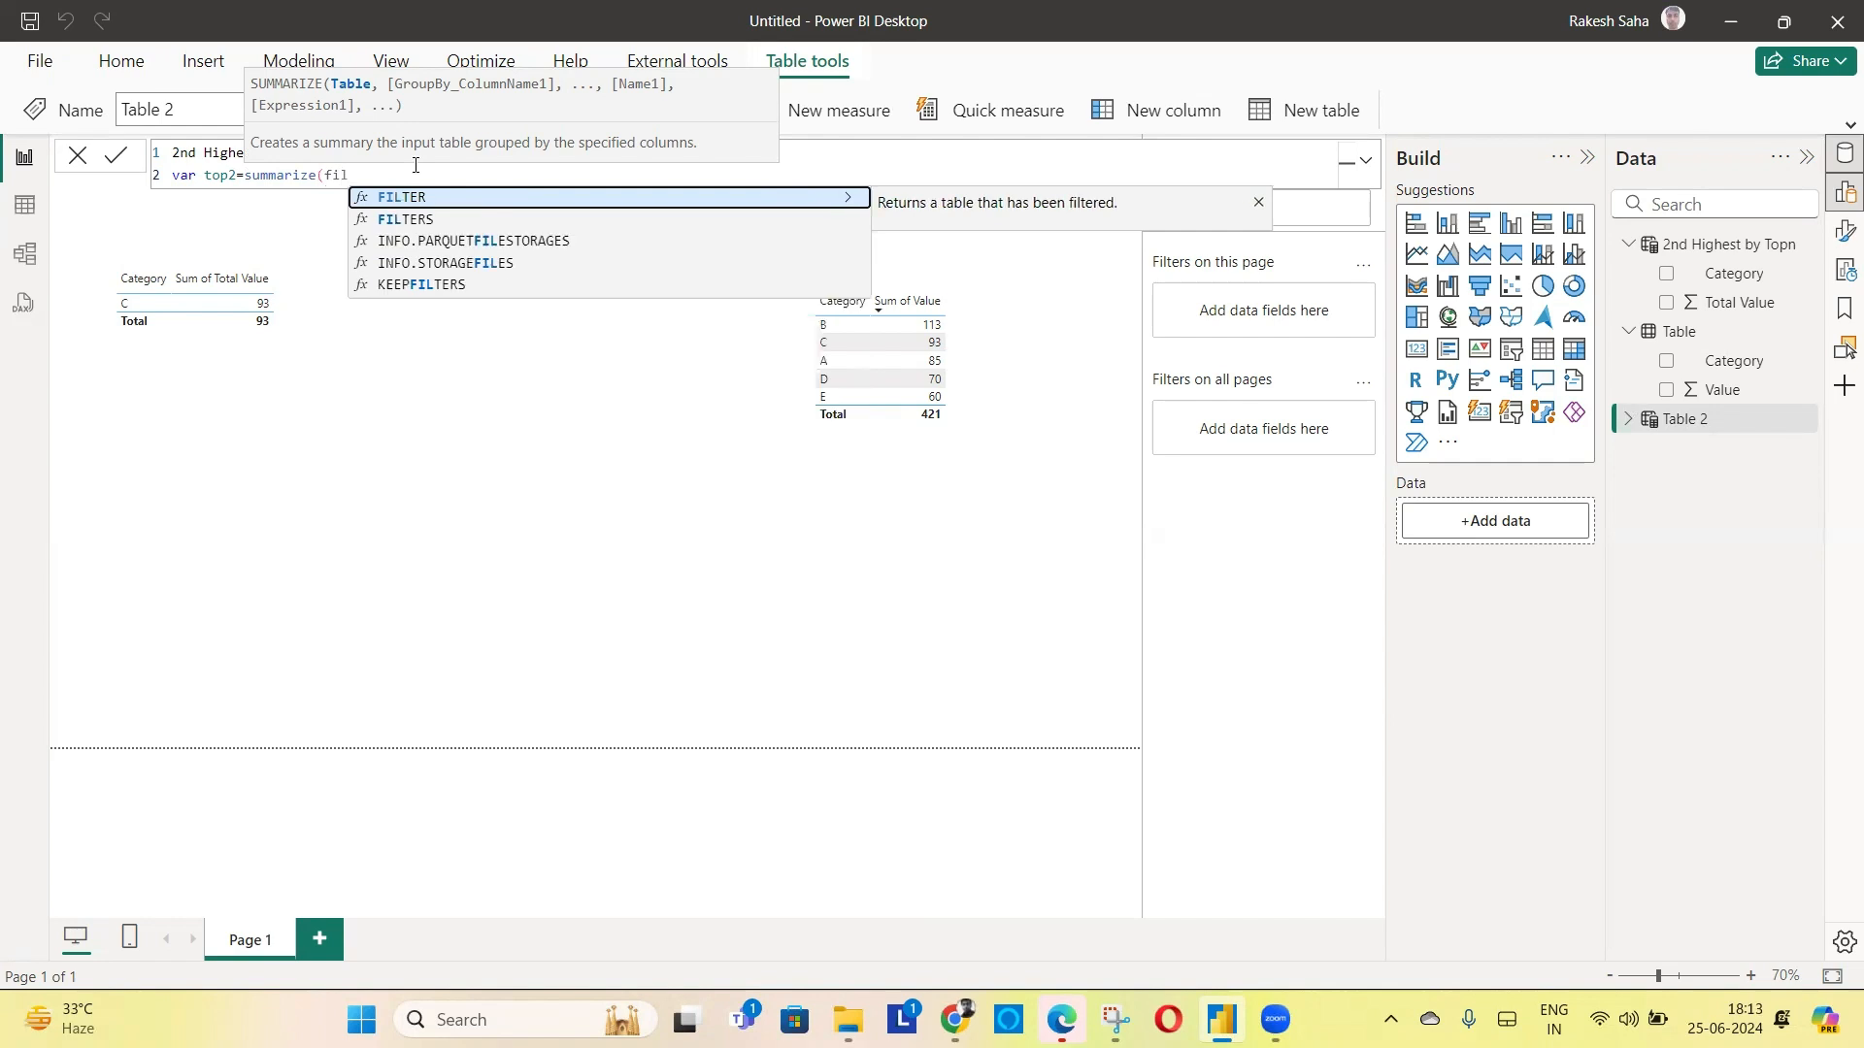
pyautogui.write('ter(tab')
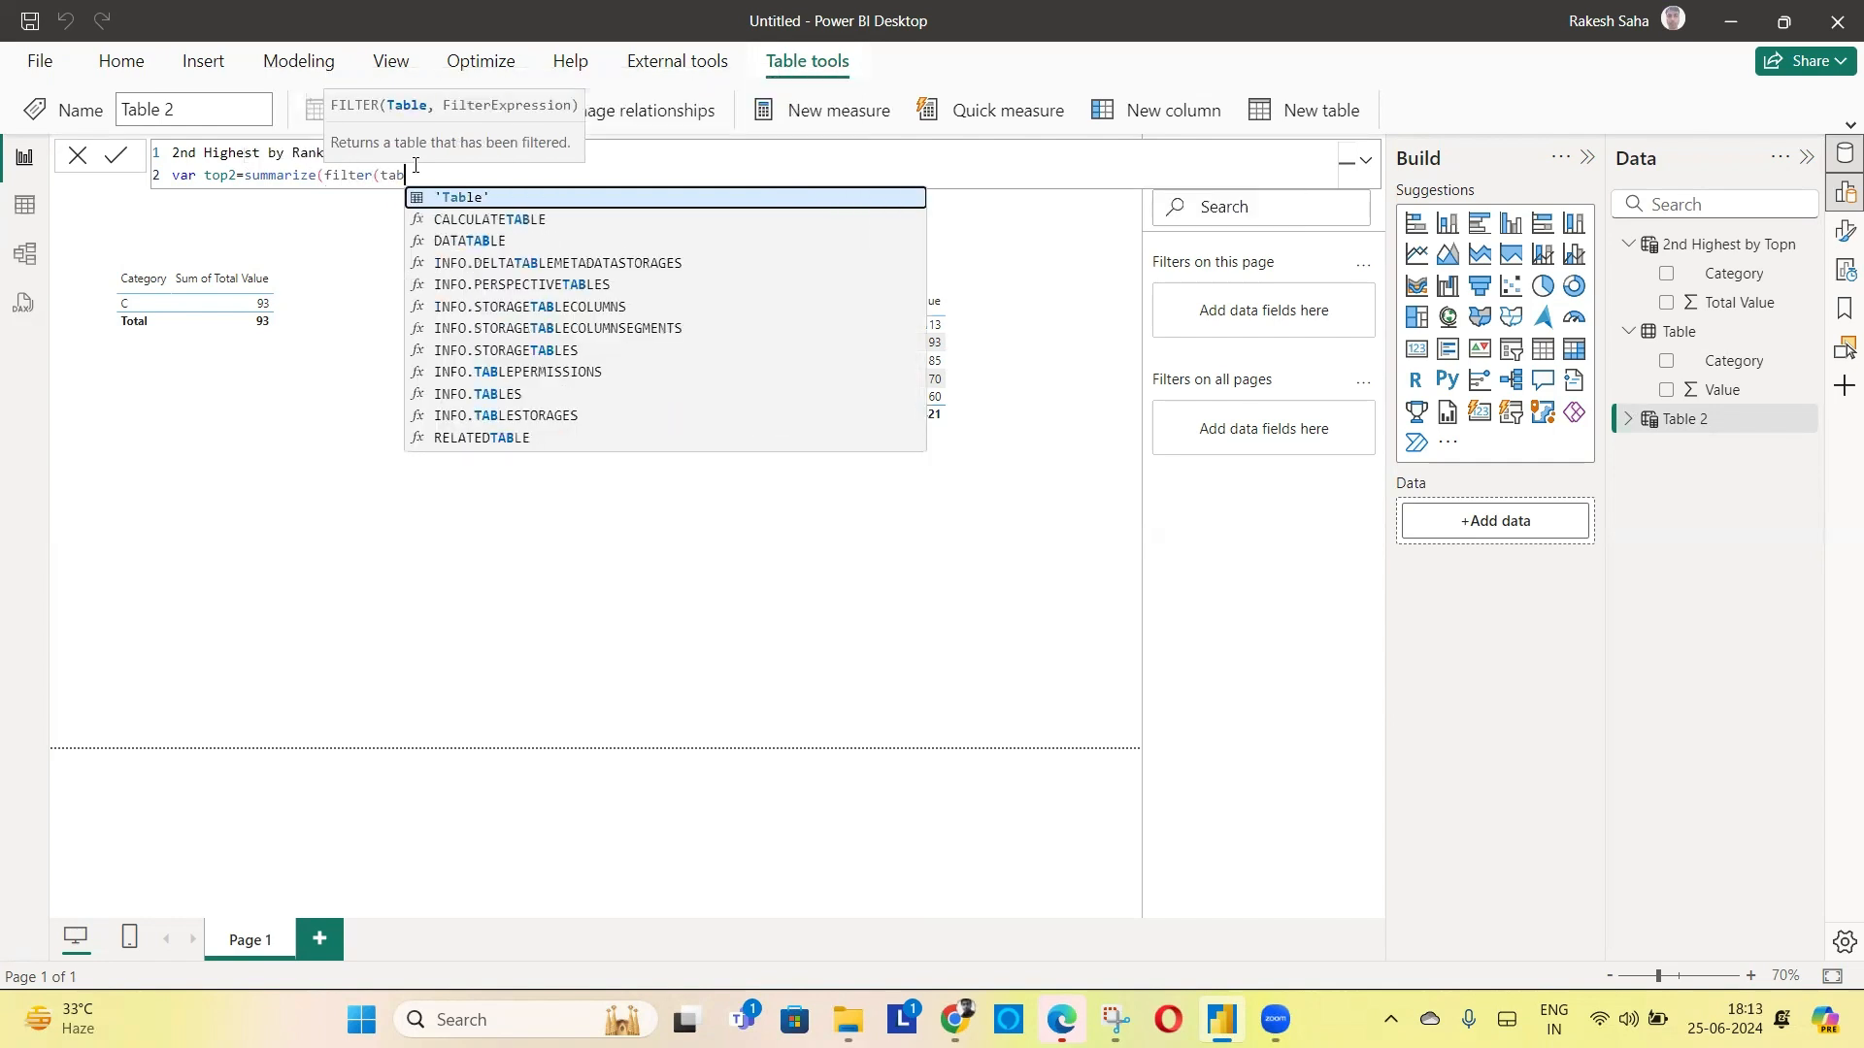
pyautogui.press('BackSpace')
pyautogui.press('BackSpace')
pyautogui.press('BackSpace')
pyautogui.write('tabl')
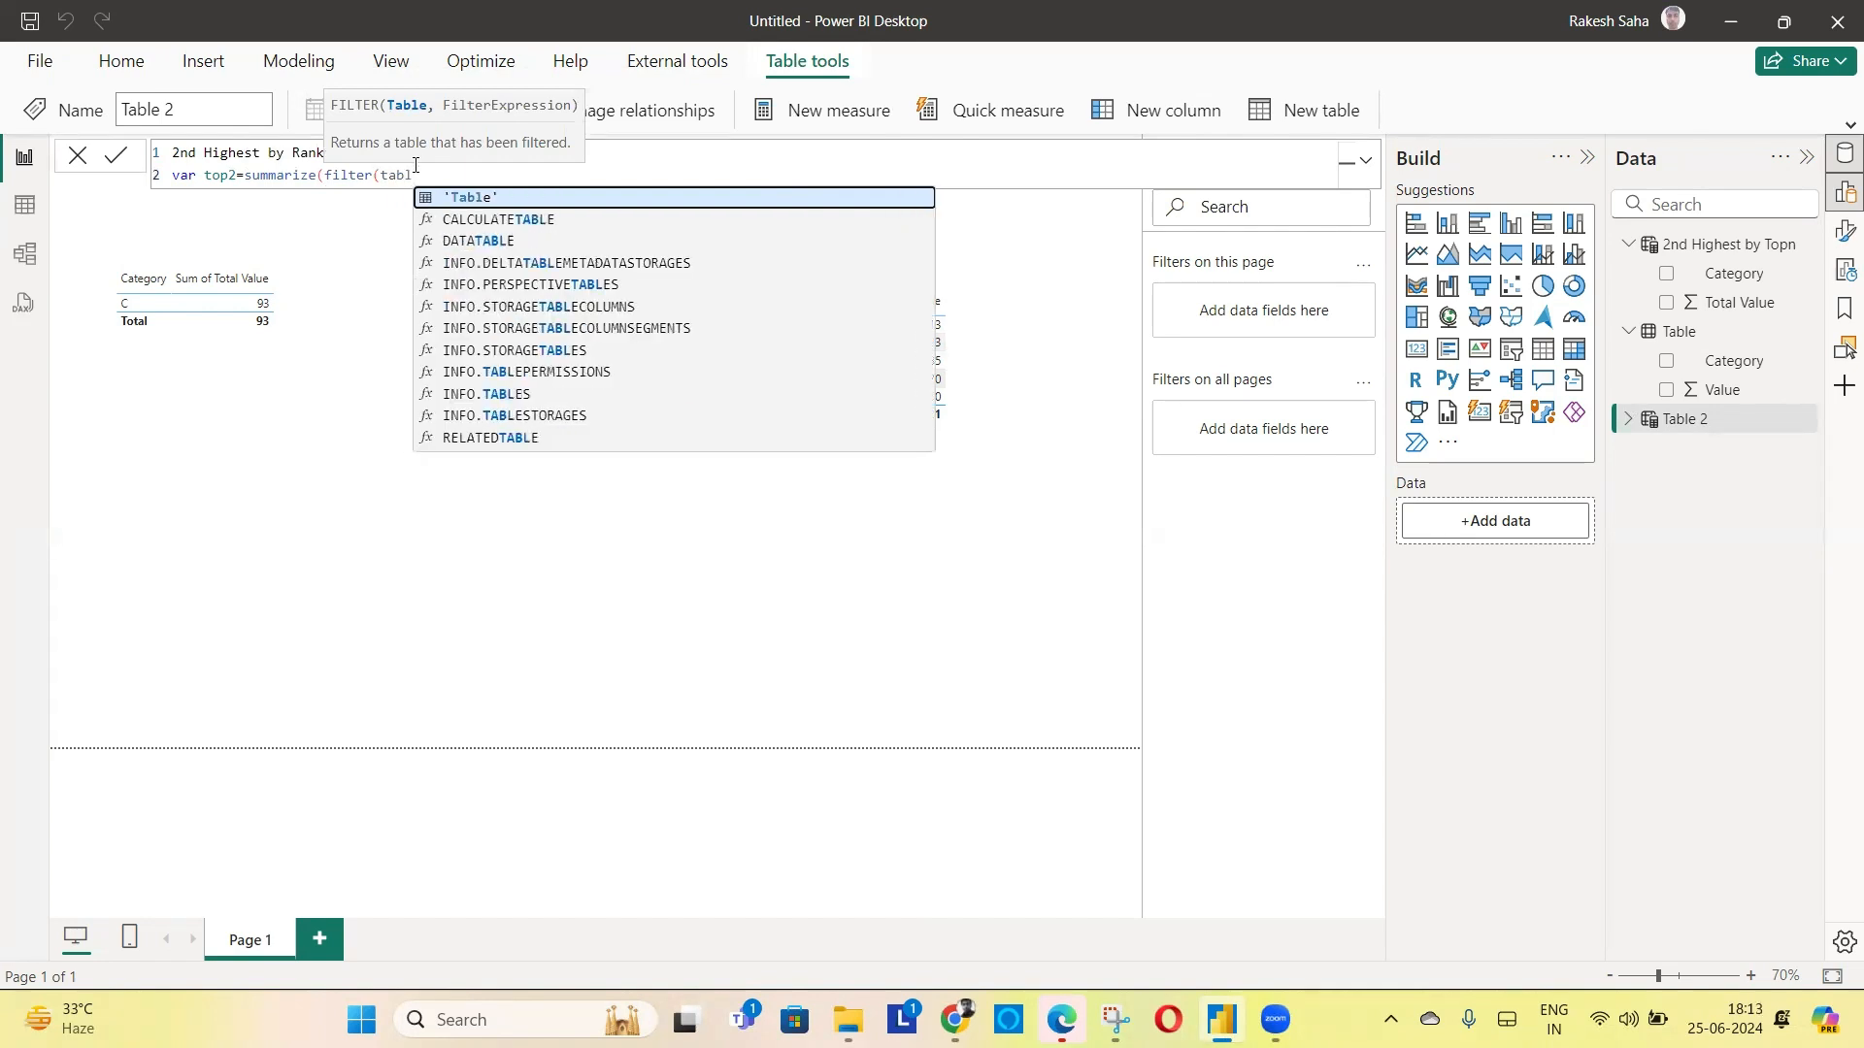
pyautogui.press('Tab')
pyautogui.write(',')
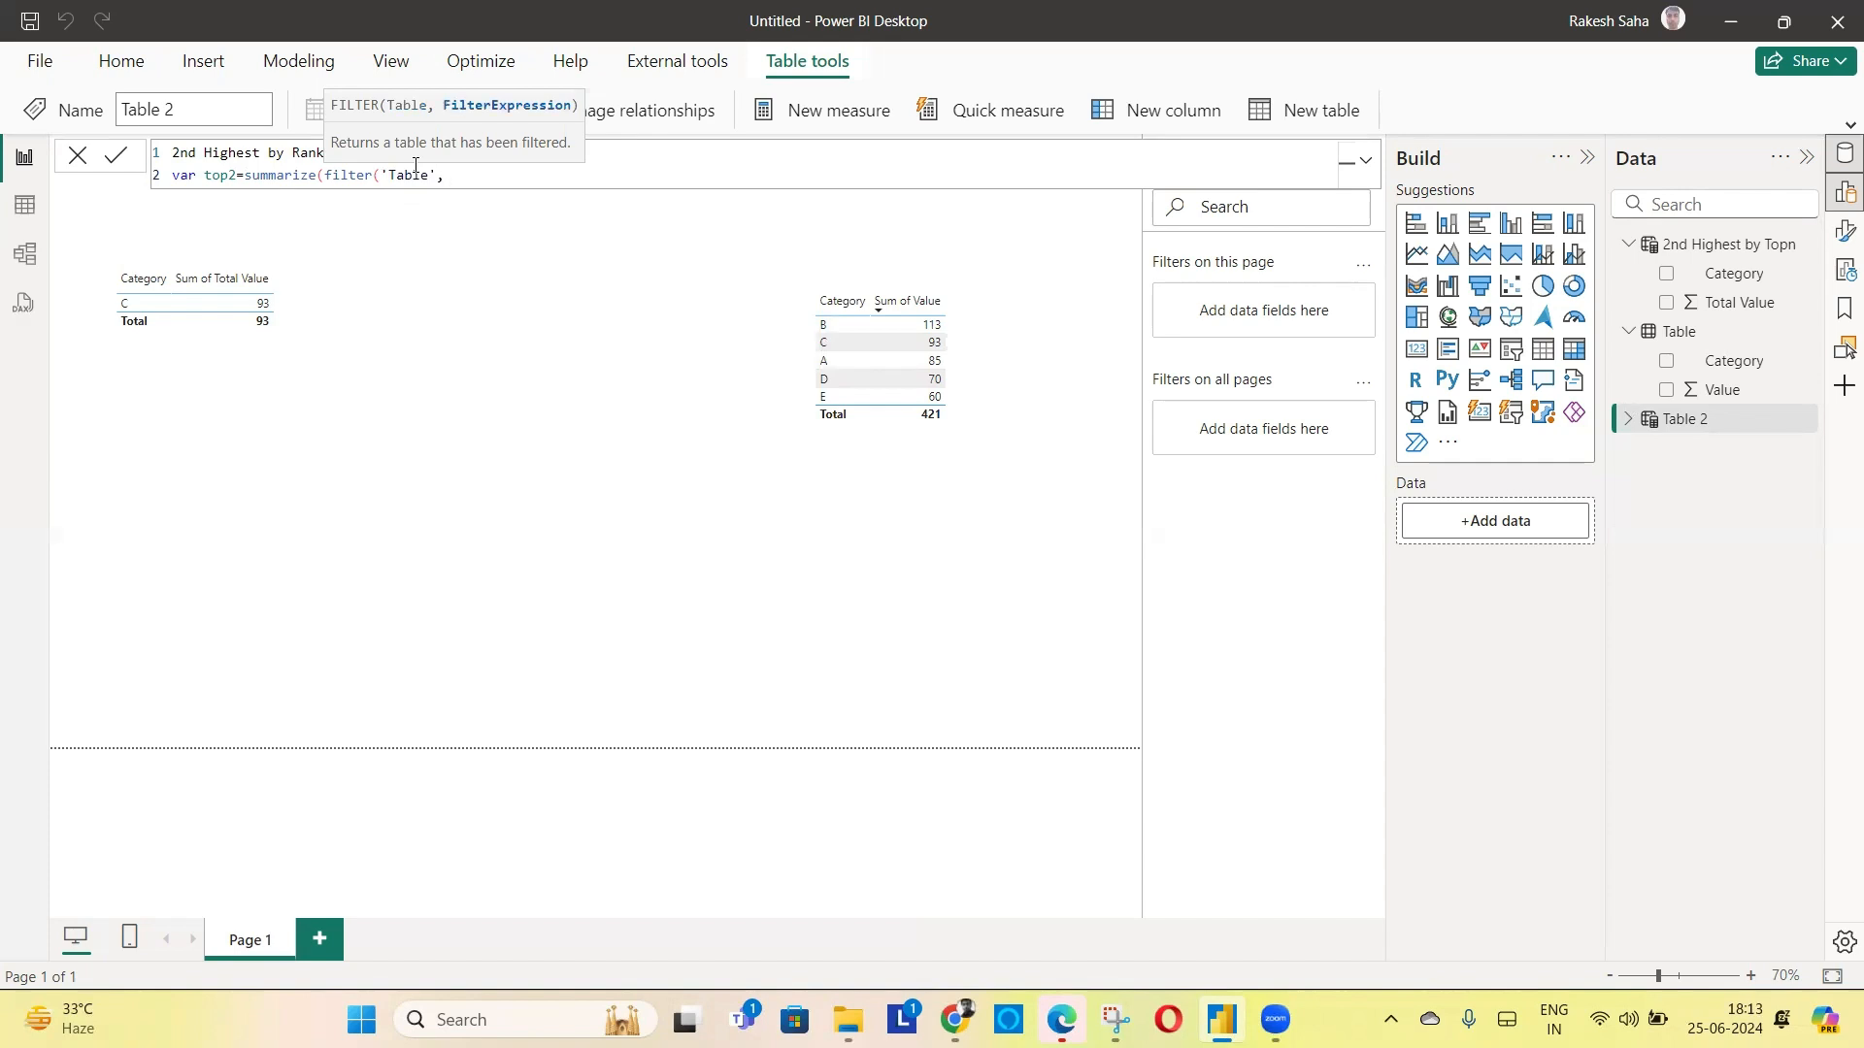
# Use rankx('Table',sum('Table'[Value]),,DESC)<=2 as the filter expression, close FILTER and move on to the group-by argument of SUMMARIZE
pyautogui.write('rankx(')
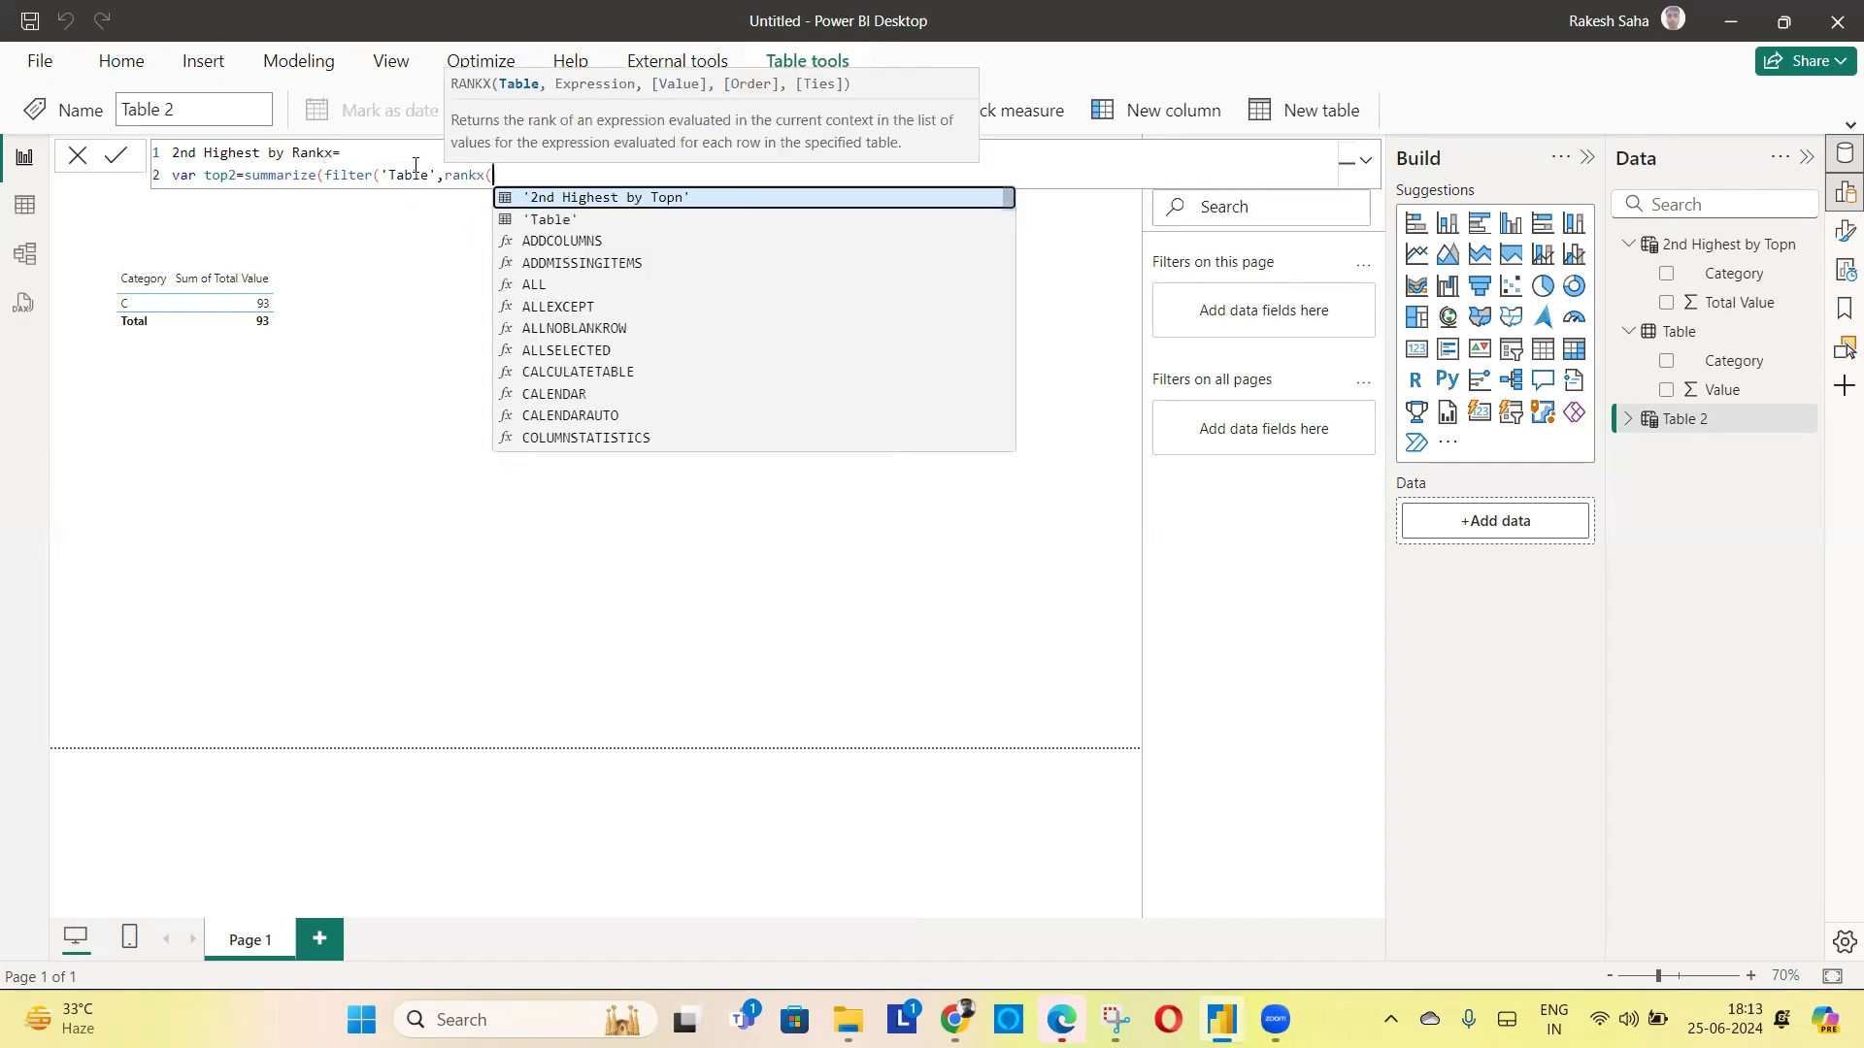
pyautogui.write("'Table',")
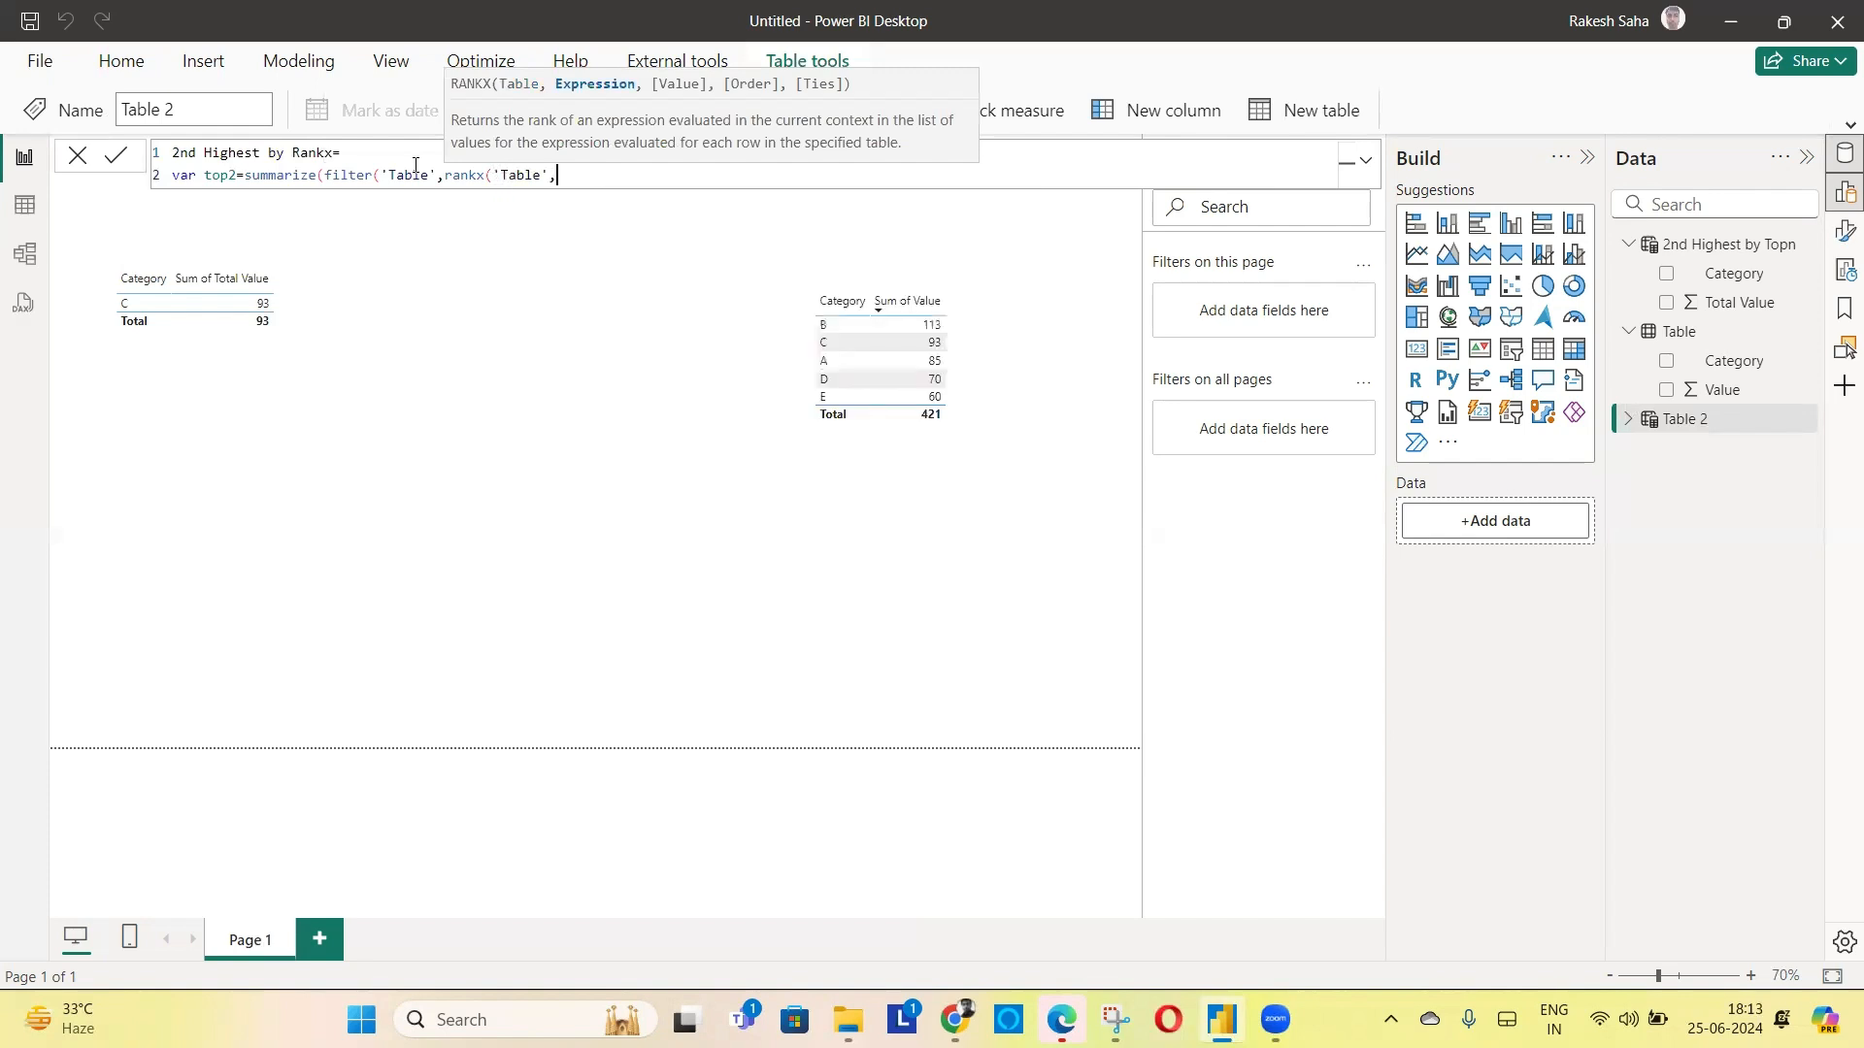
pyautogui.write("sum('Table'[Value]")
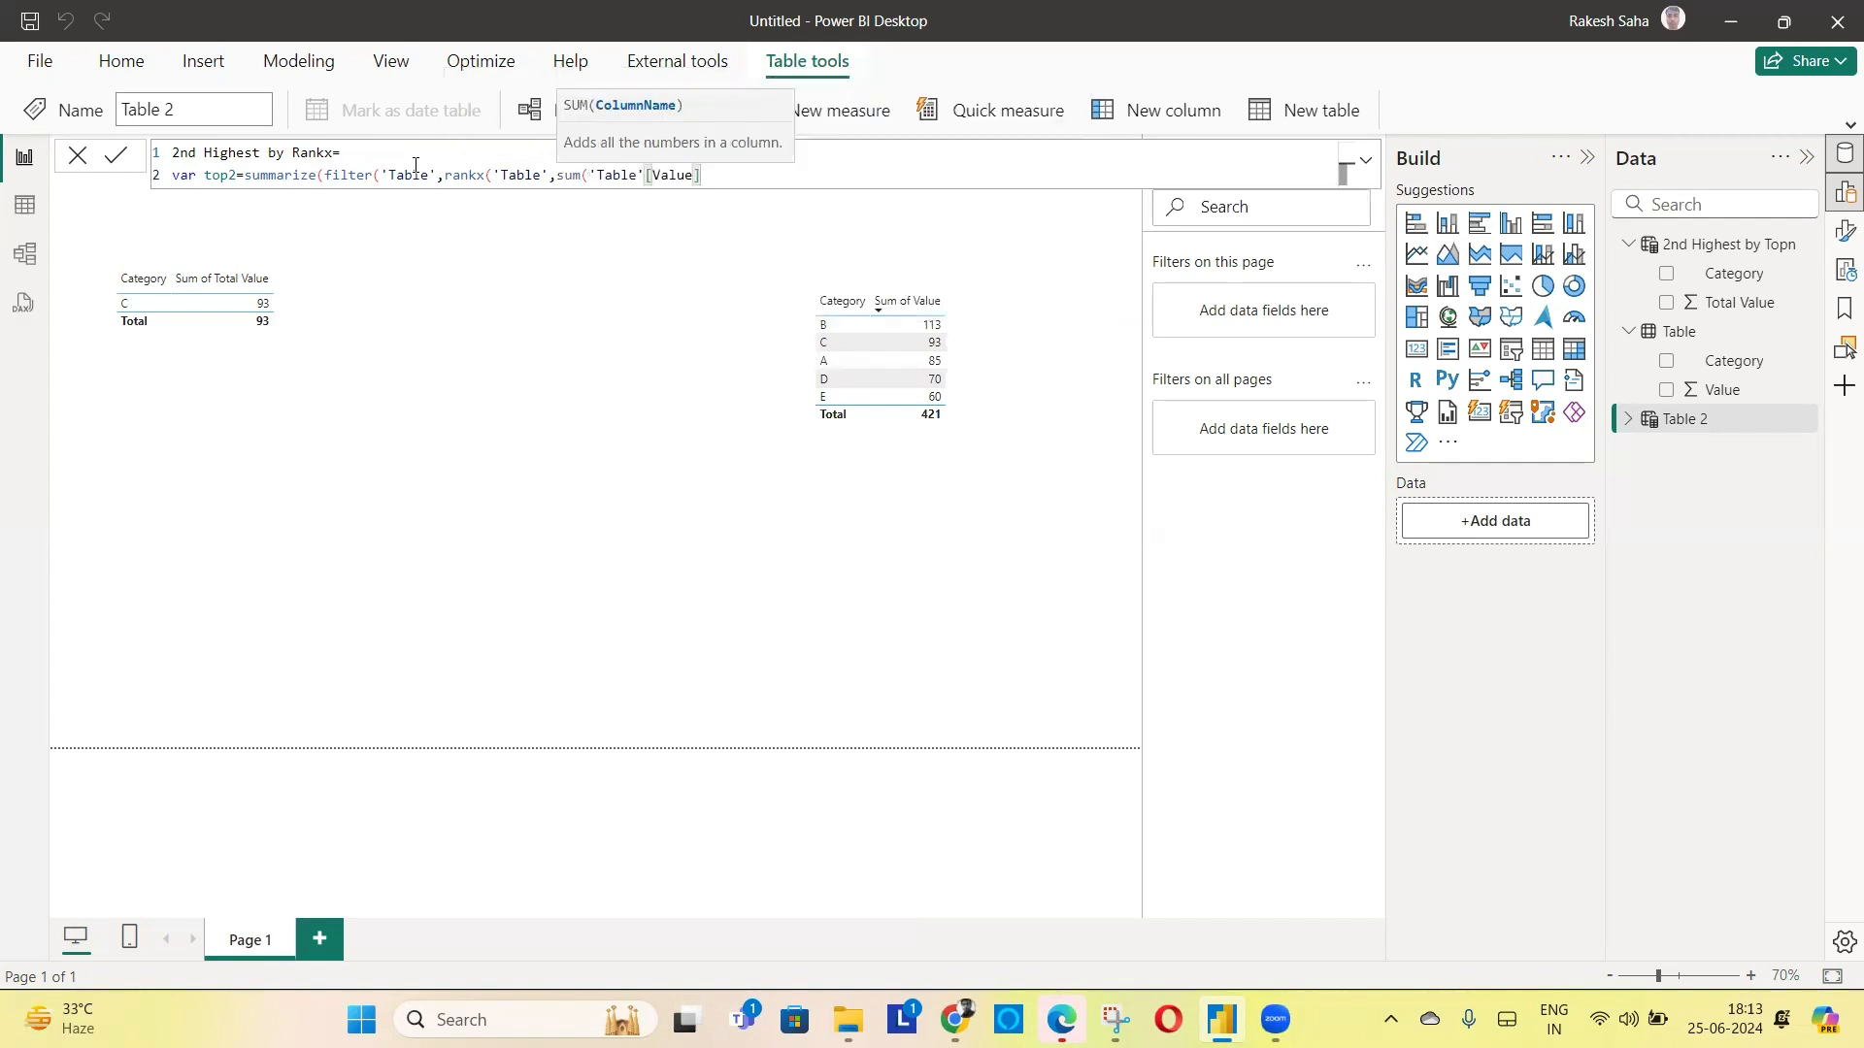
pyautogui.write('),,d')
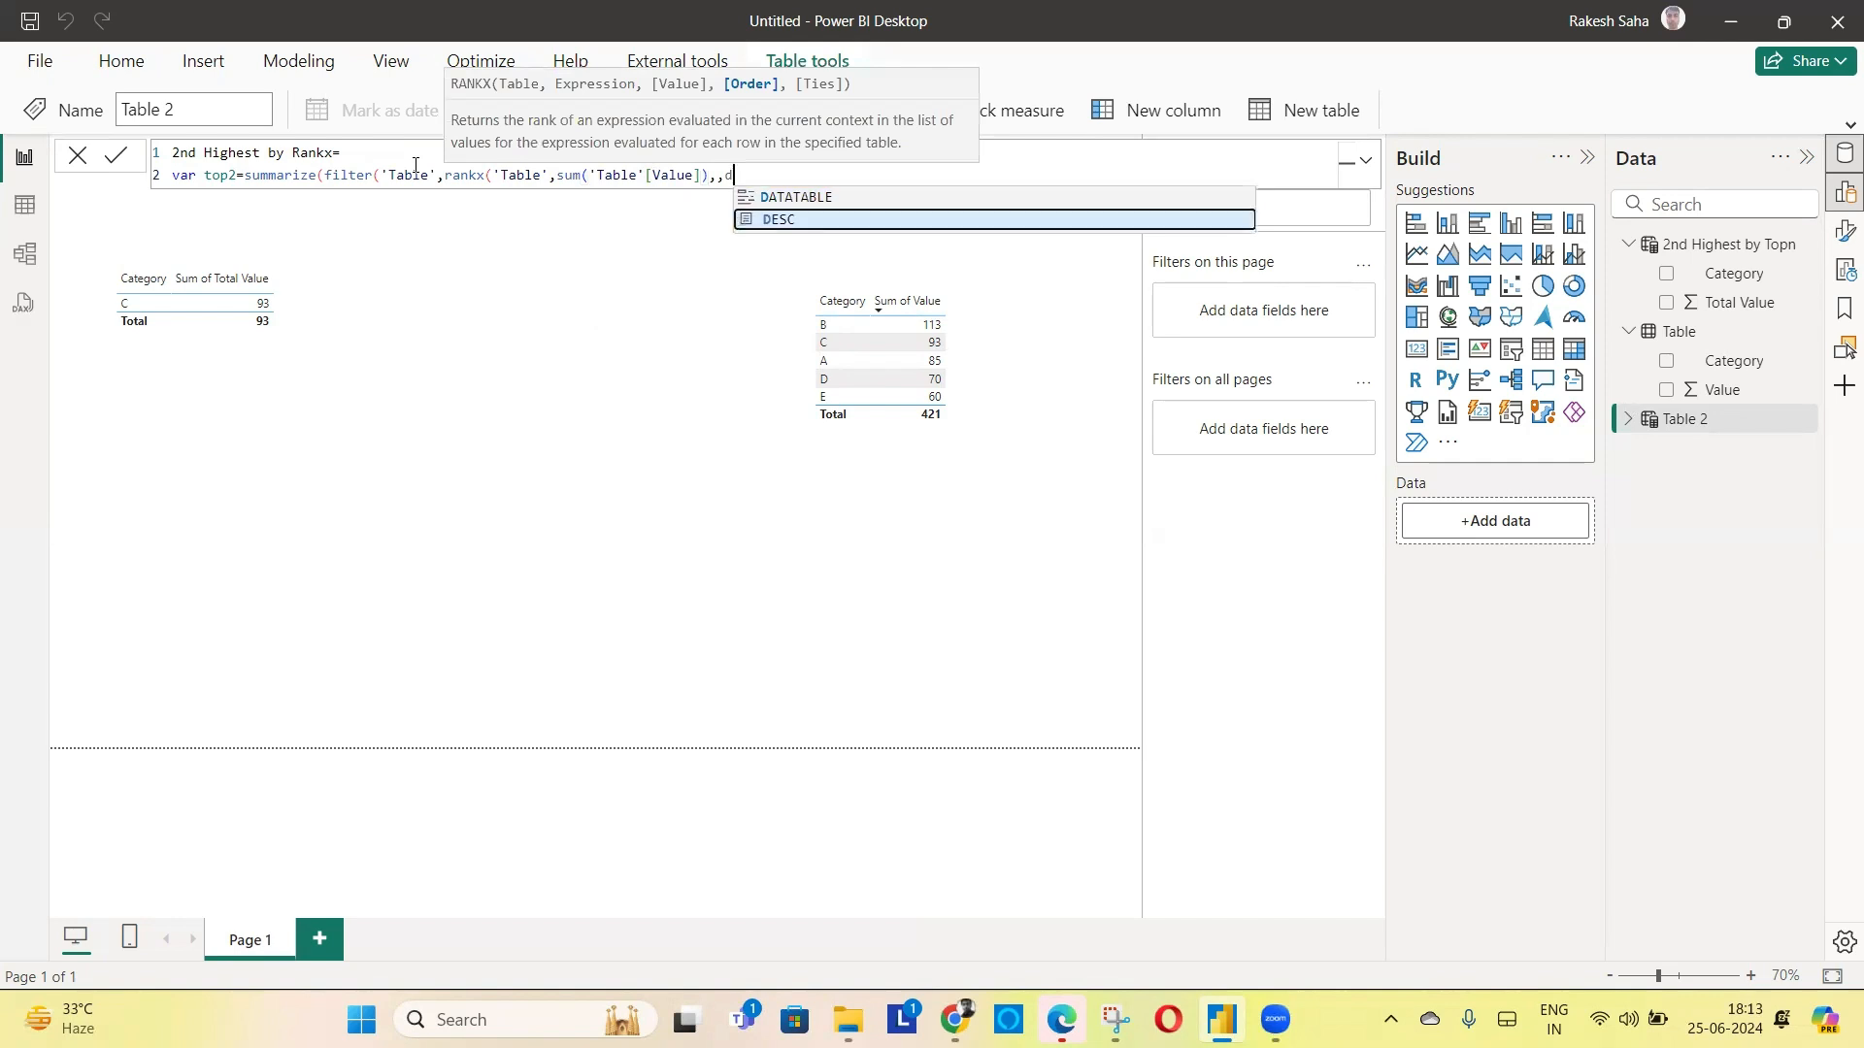
pyautogui.press('Tab')
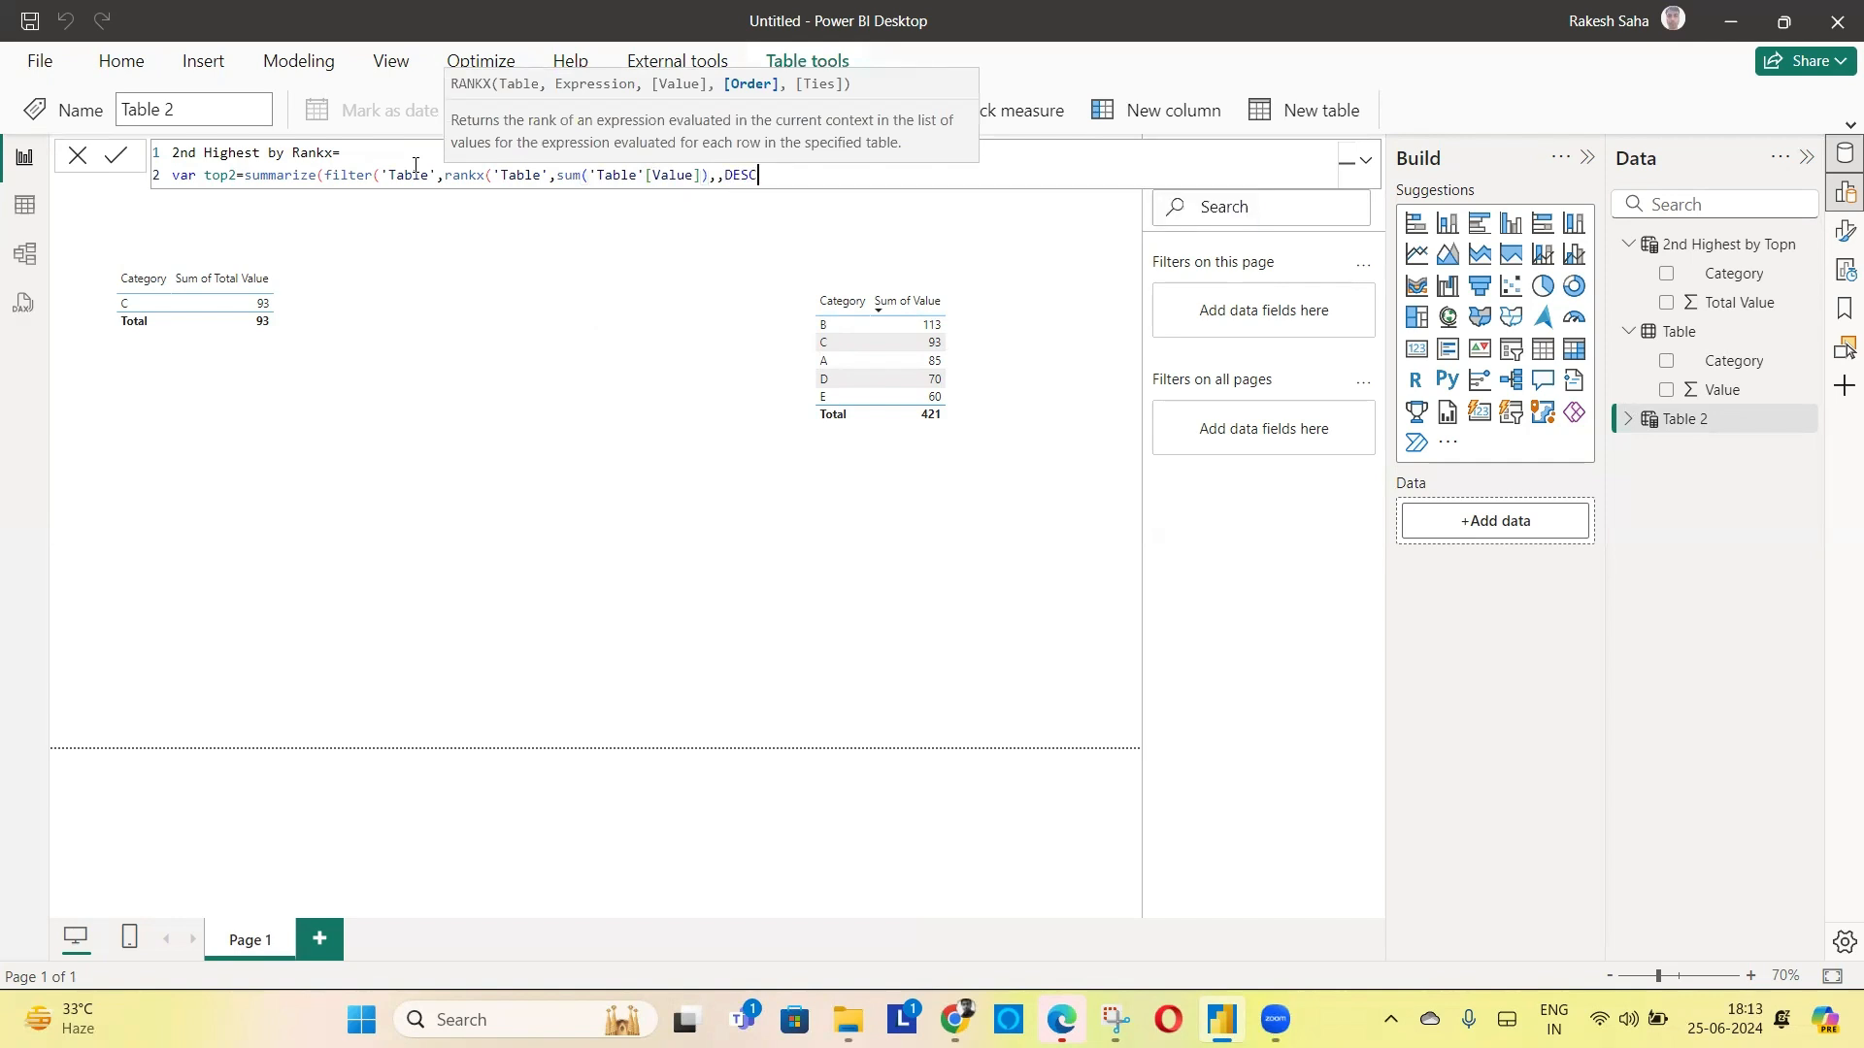
pyautogui.write(')')
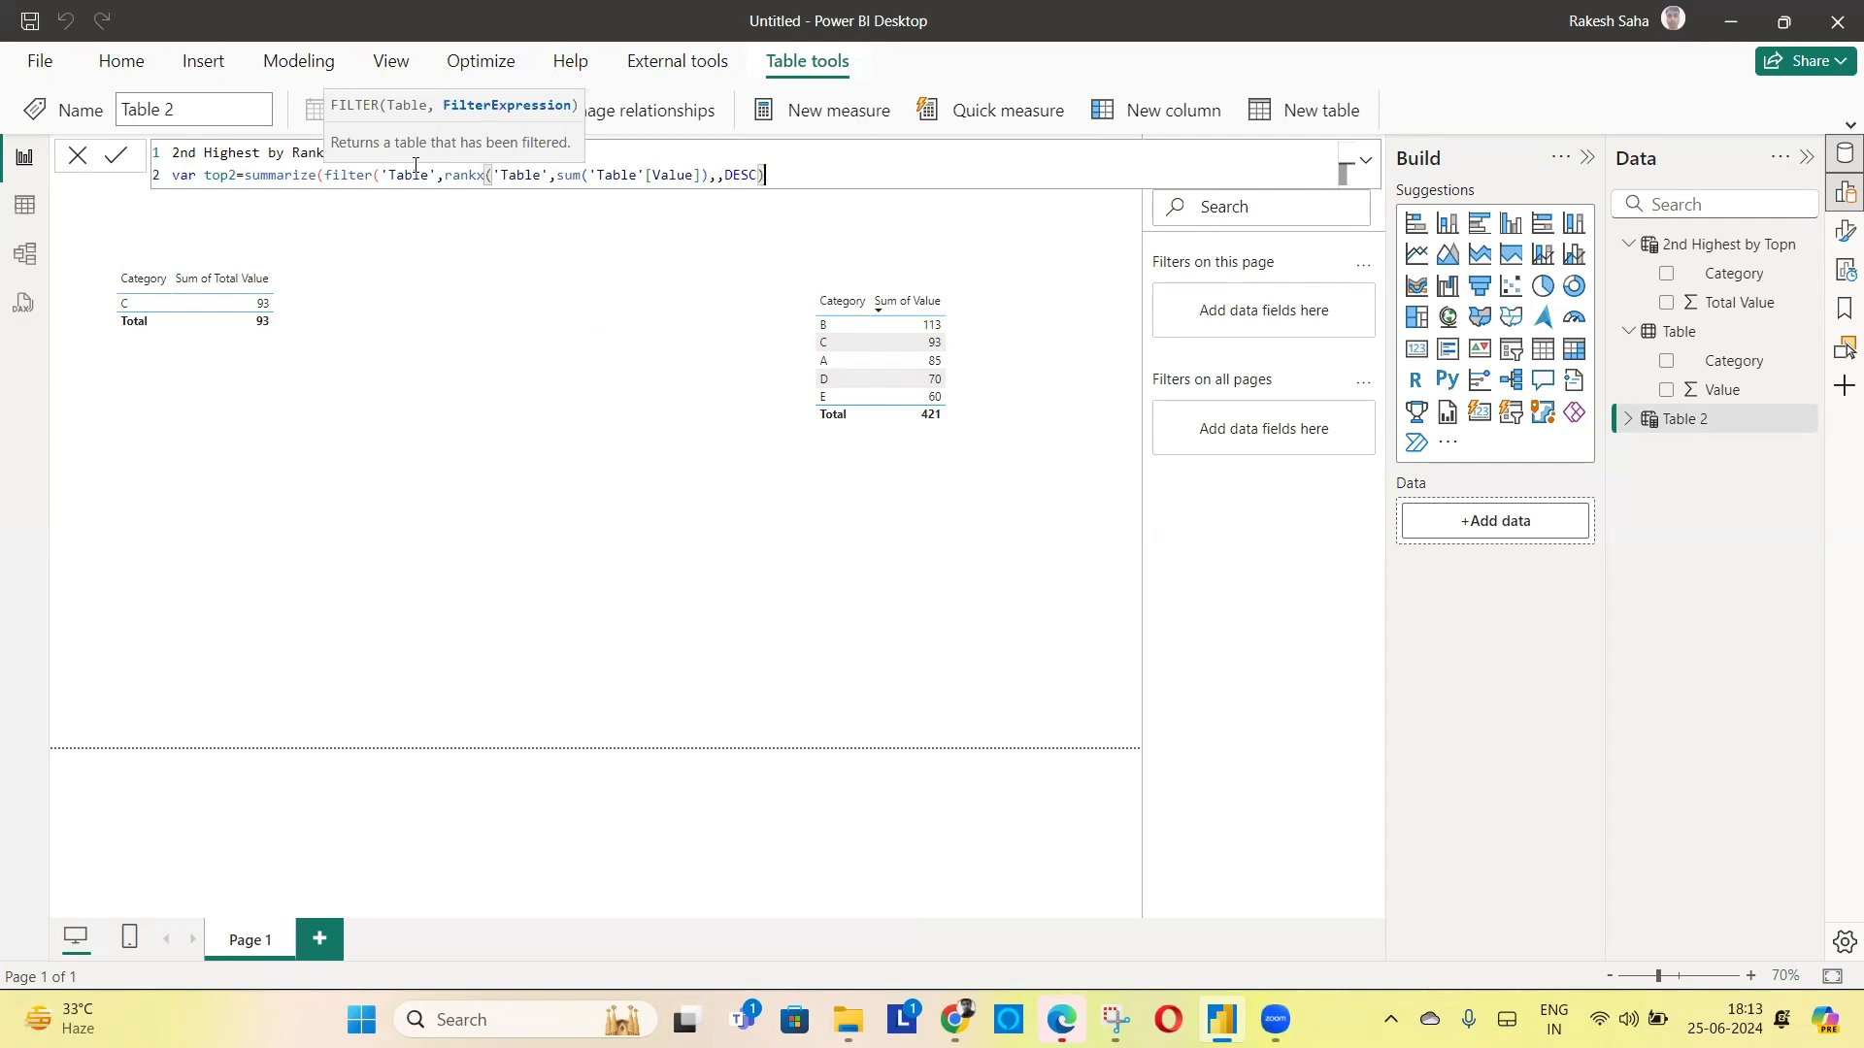
pyautogui.write('<=2)')
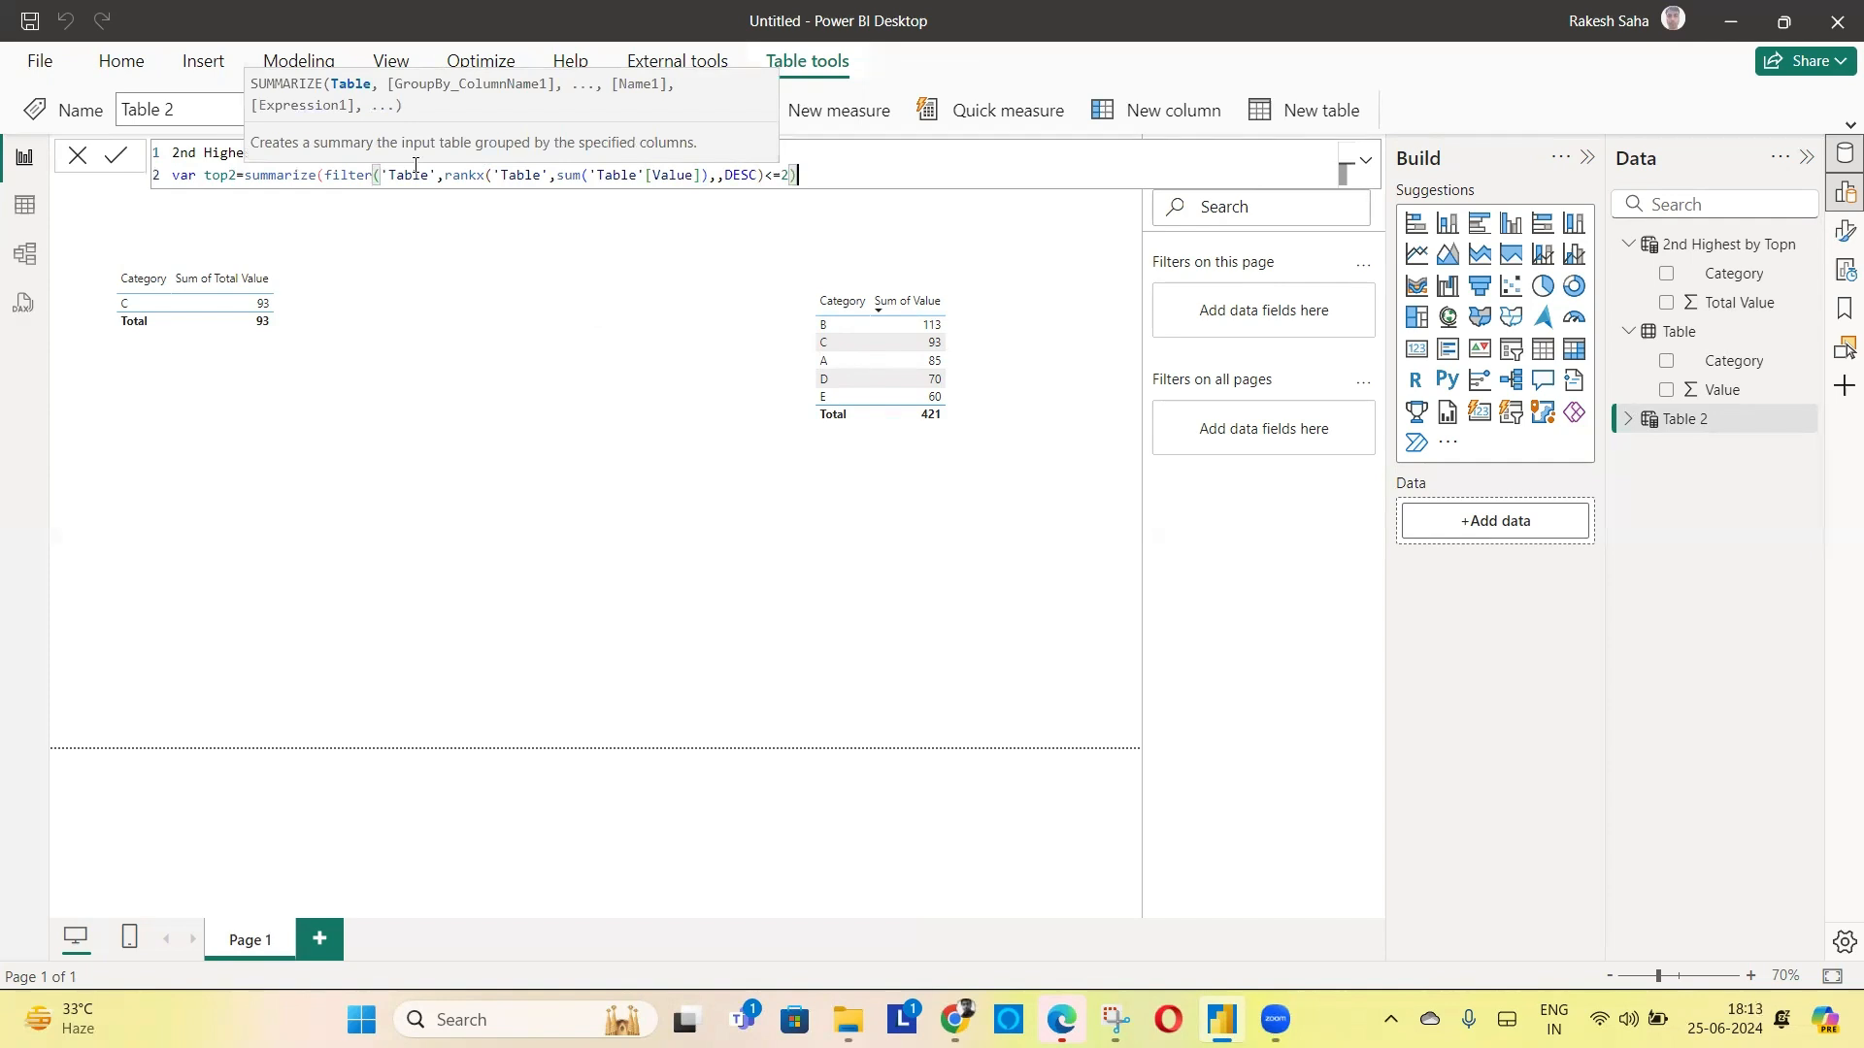
pyautogui.write(',')
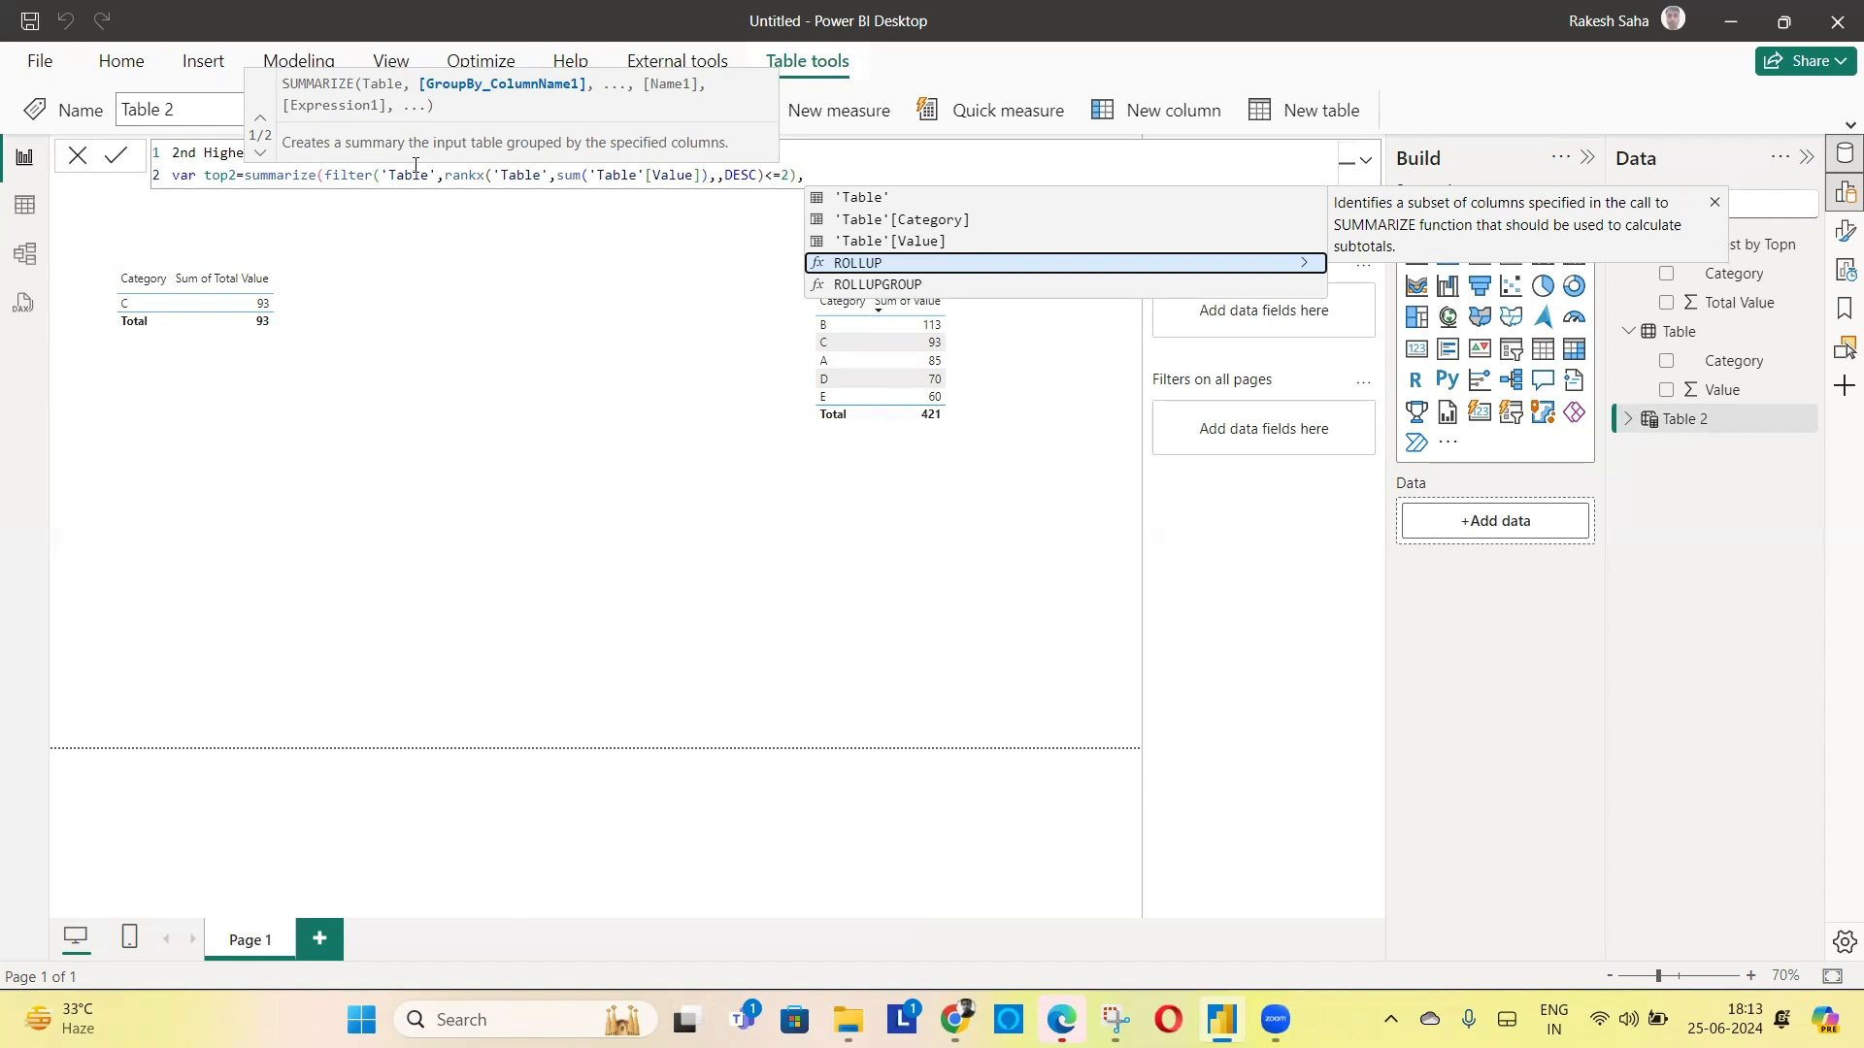
# Group the SUMMARIZE by 'Table'[Category], add a "Total Value" column computed as sum('Table'[Value]), and close the function
pyautogui.press('Up')
pyautogui.press('Up')
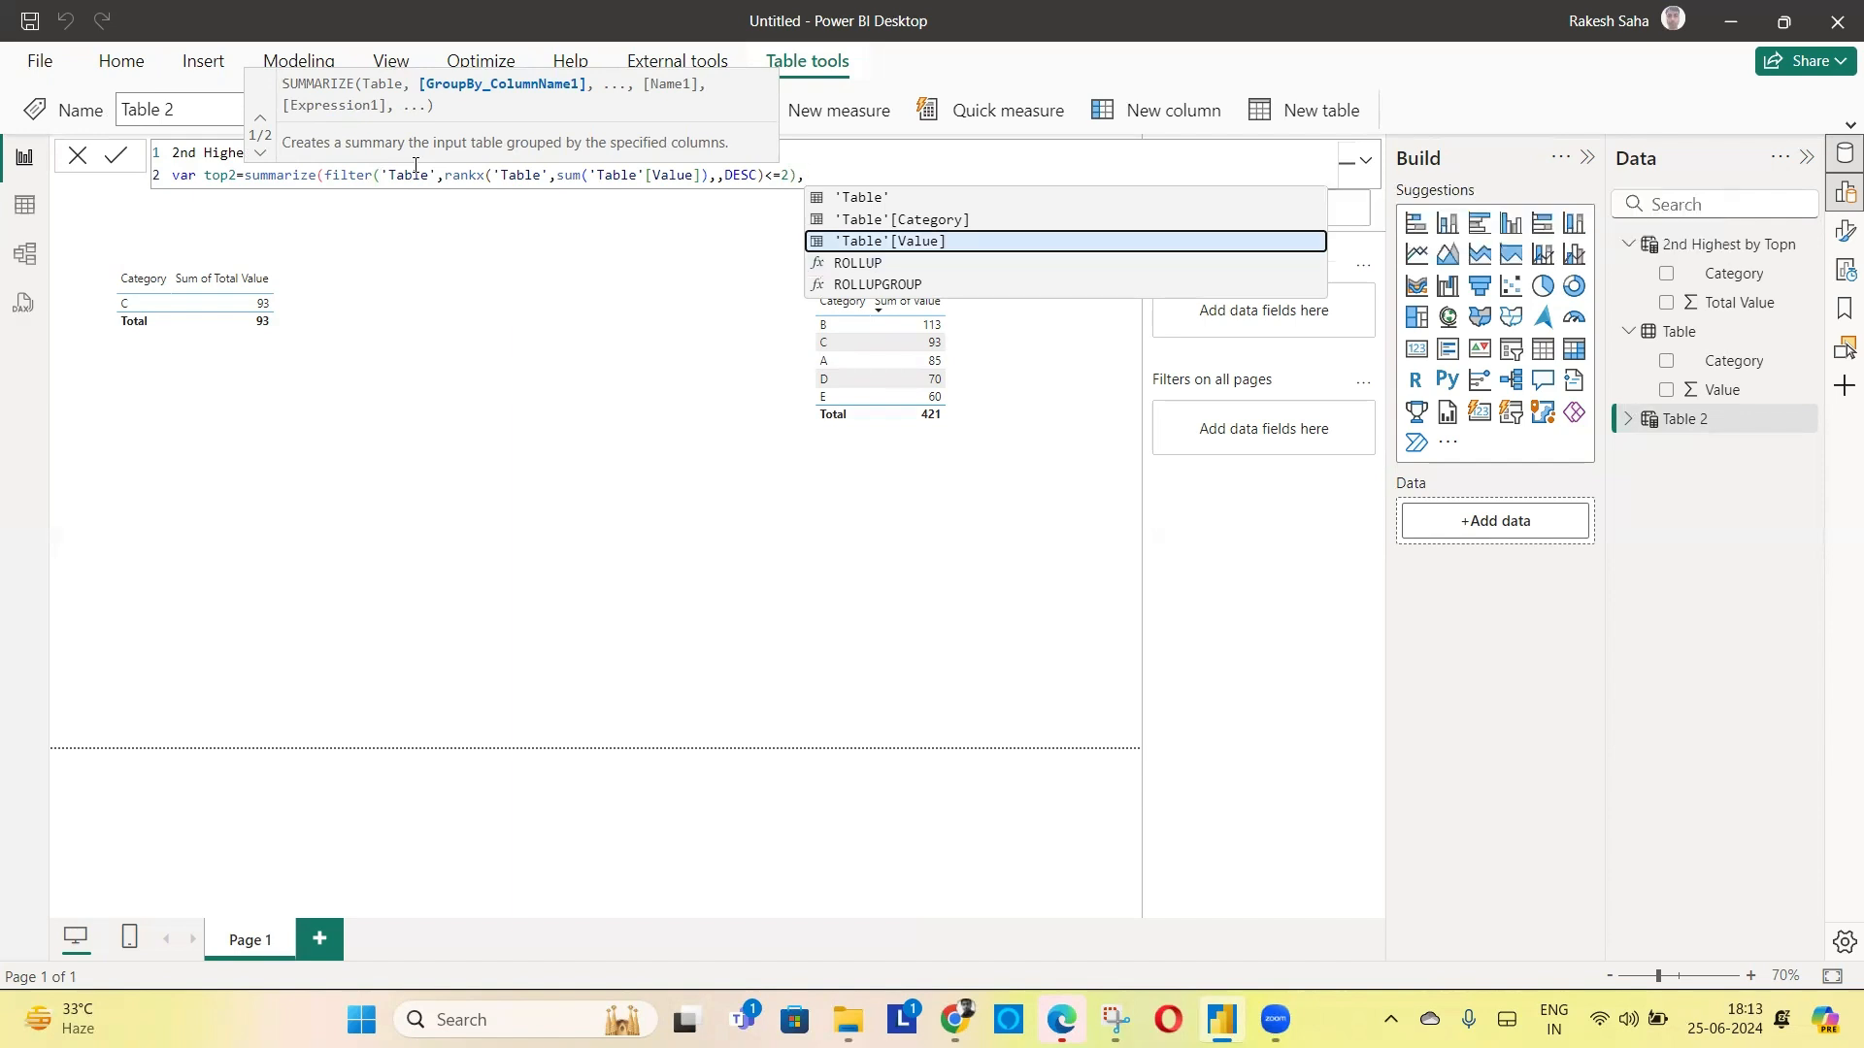
pyautogui.press('Tab')
pyautogui.write(',')
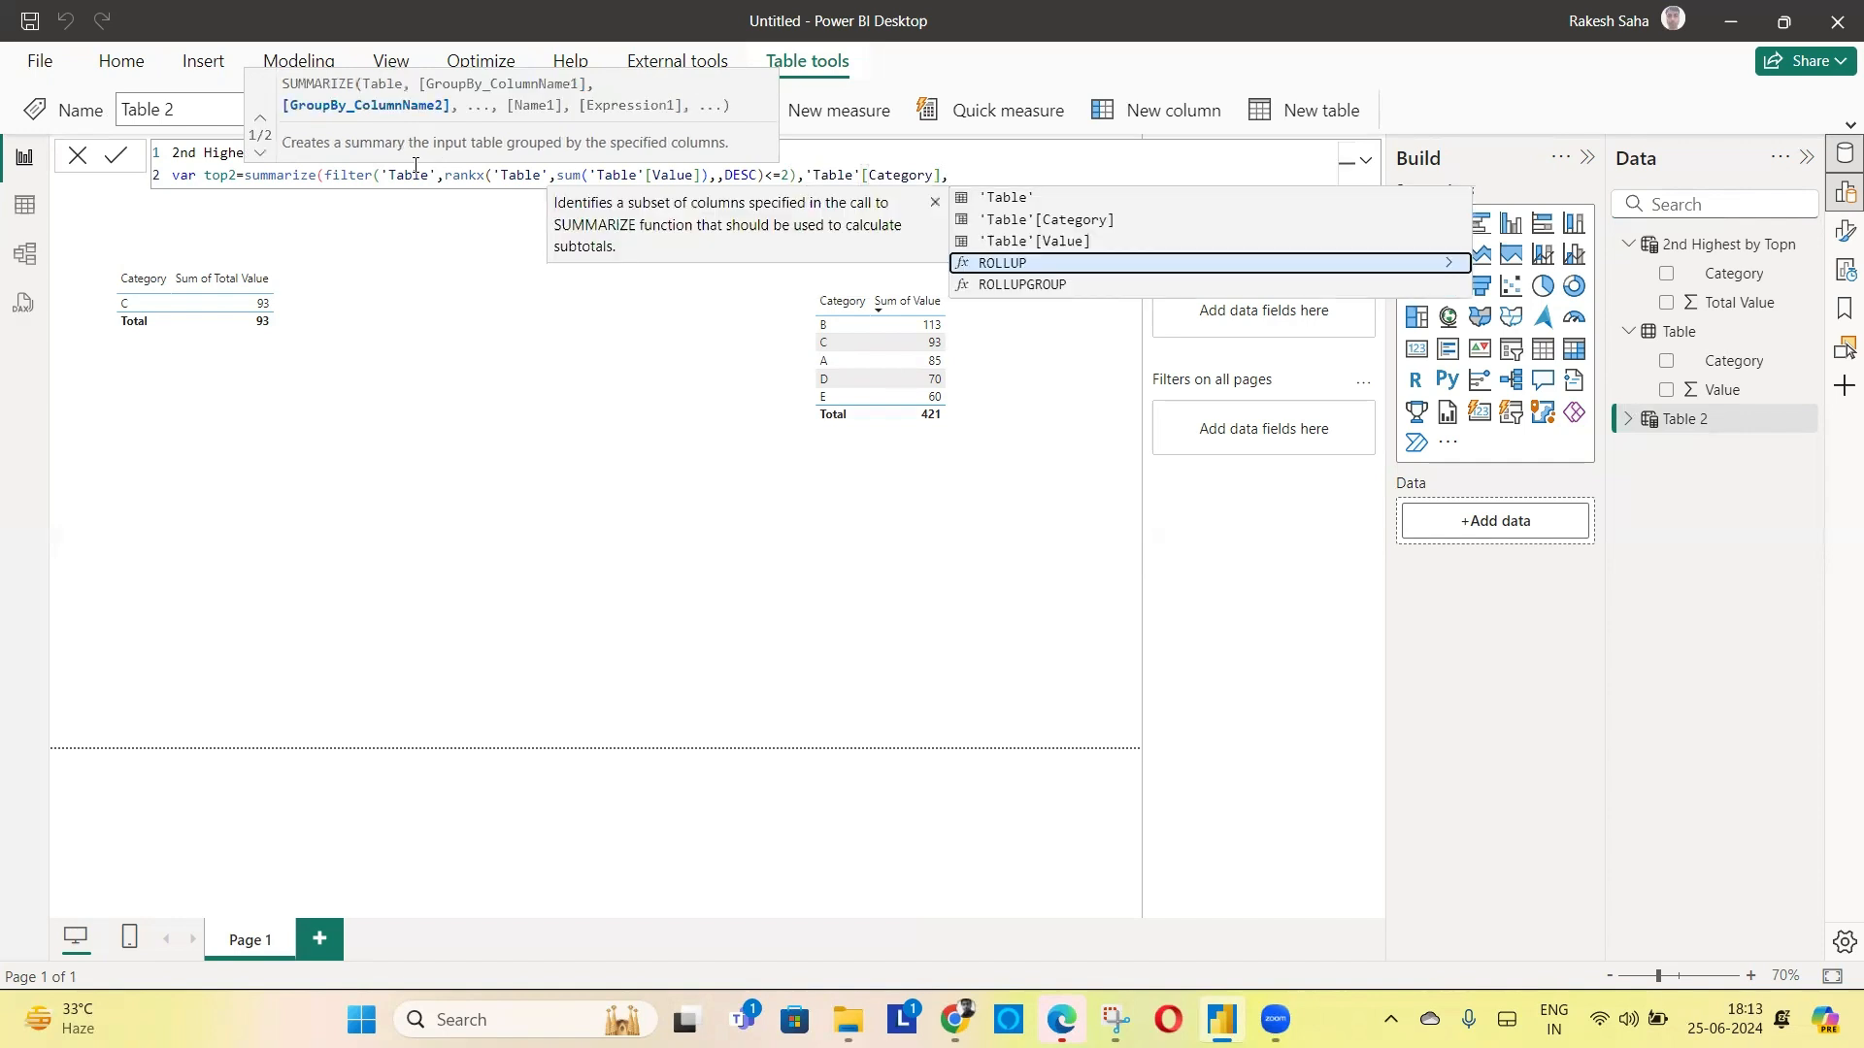
pyautogui.write('"T')
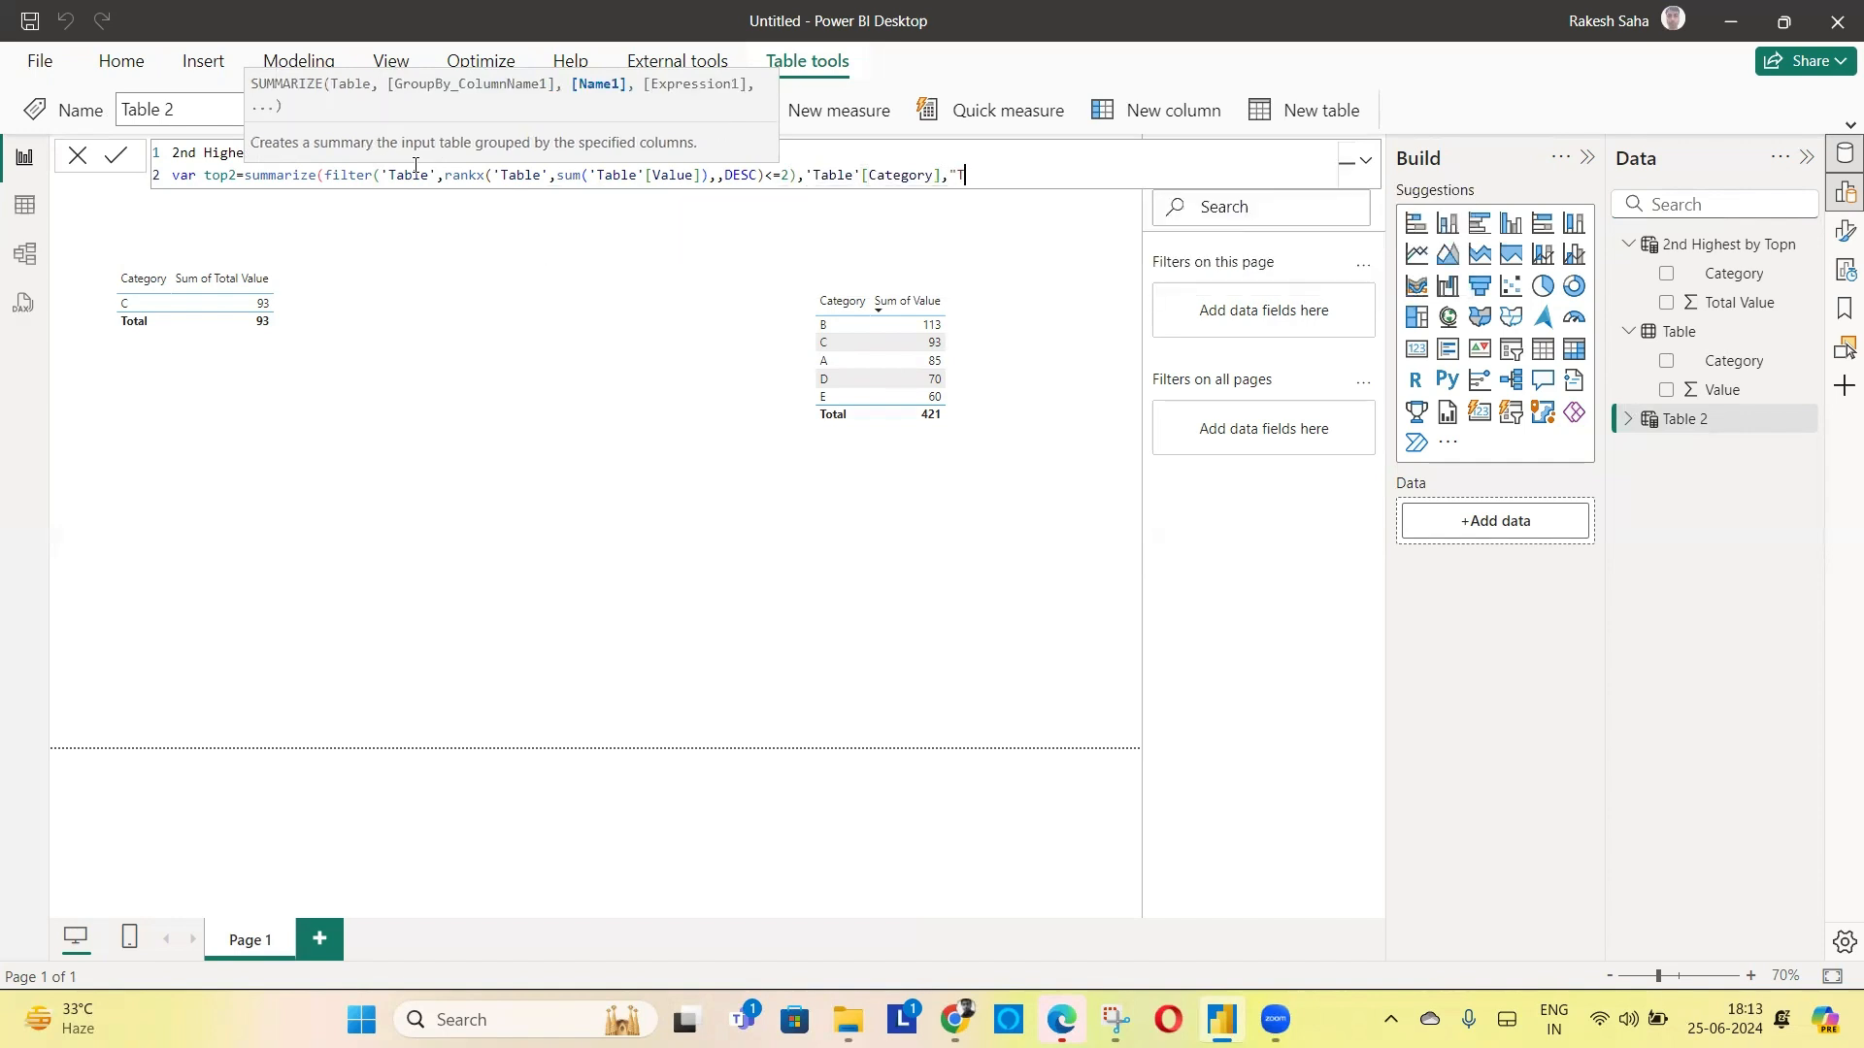
pyautogui.write('otal Vllue",sum')
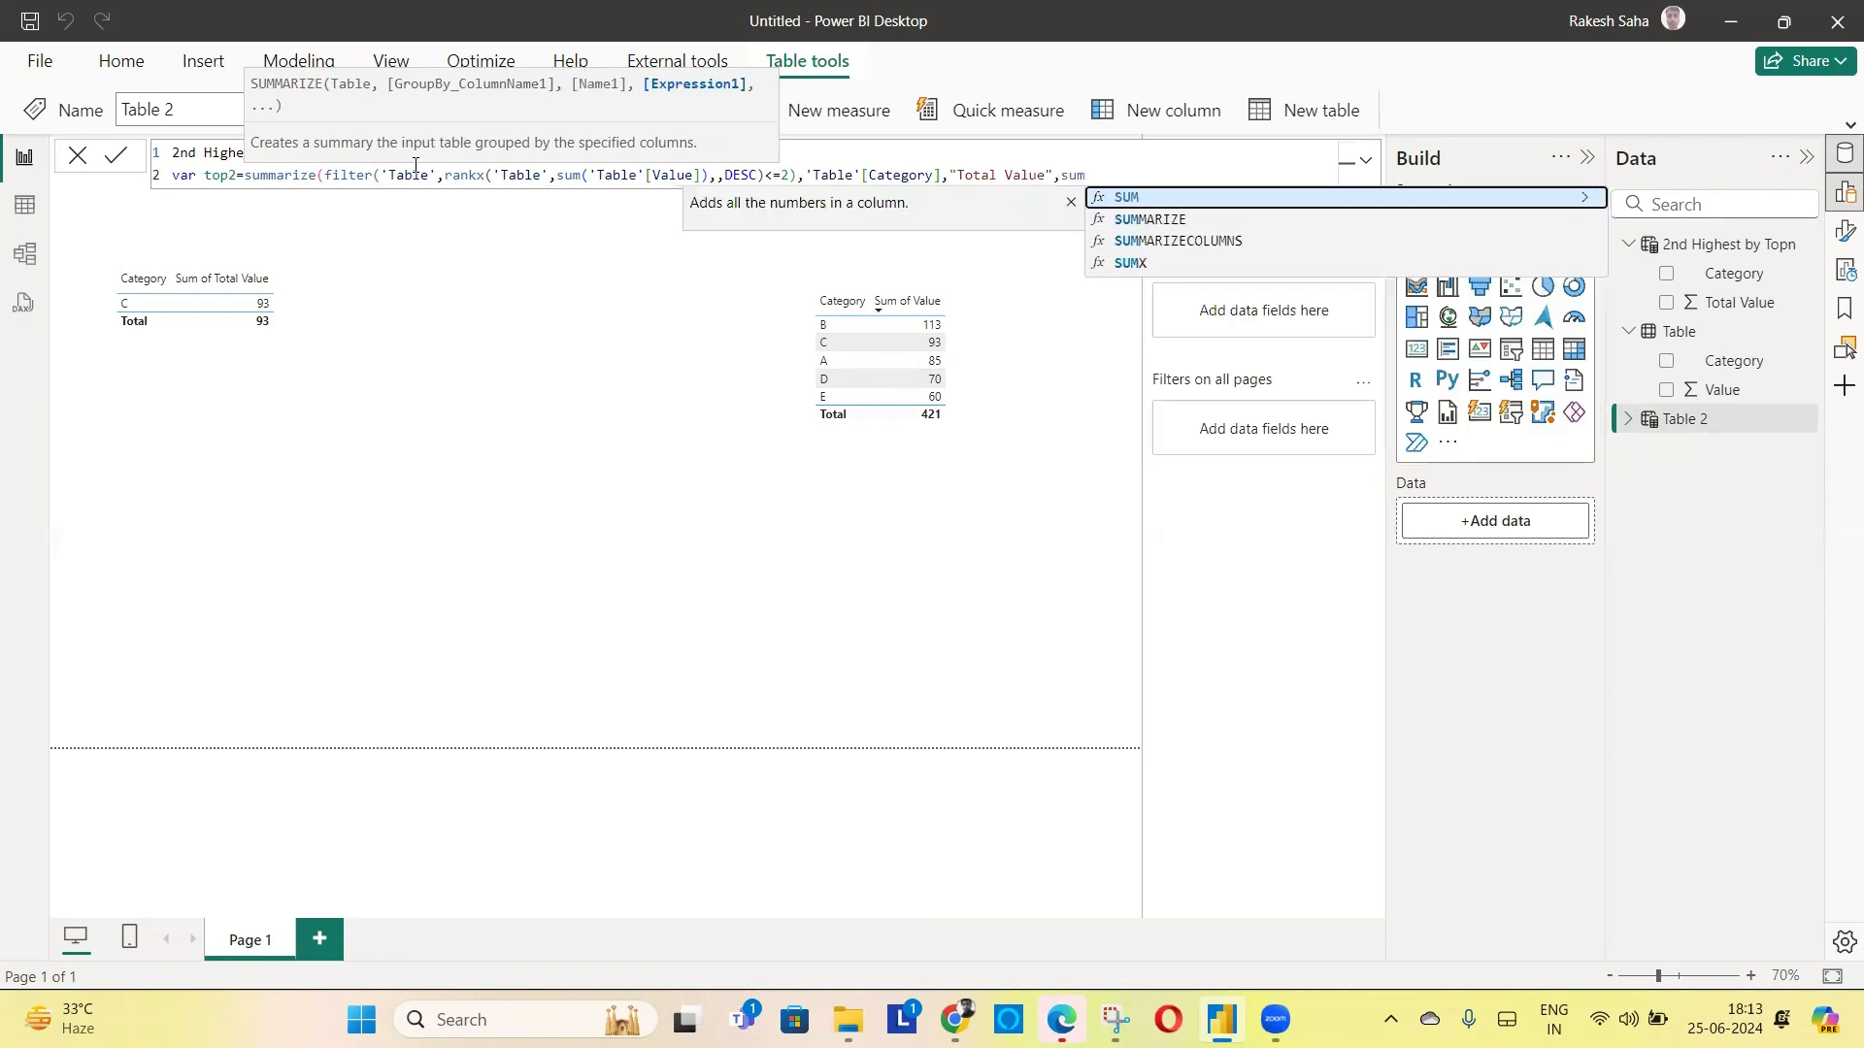
pyautogui.write("('Table'[Value])")
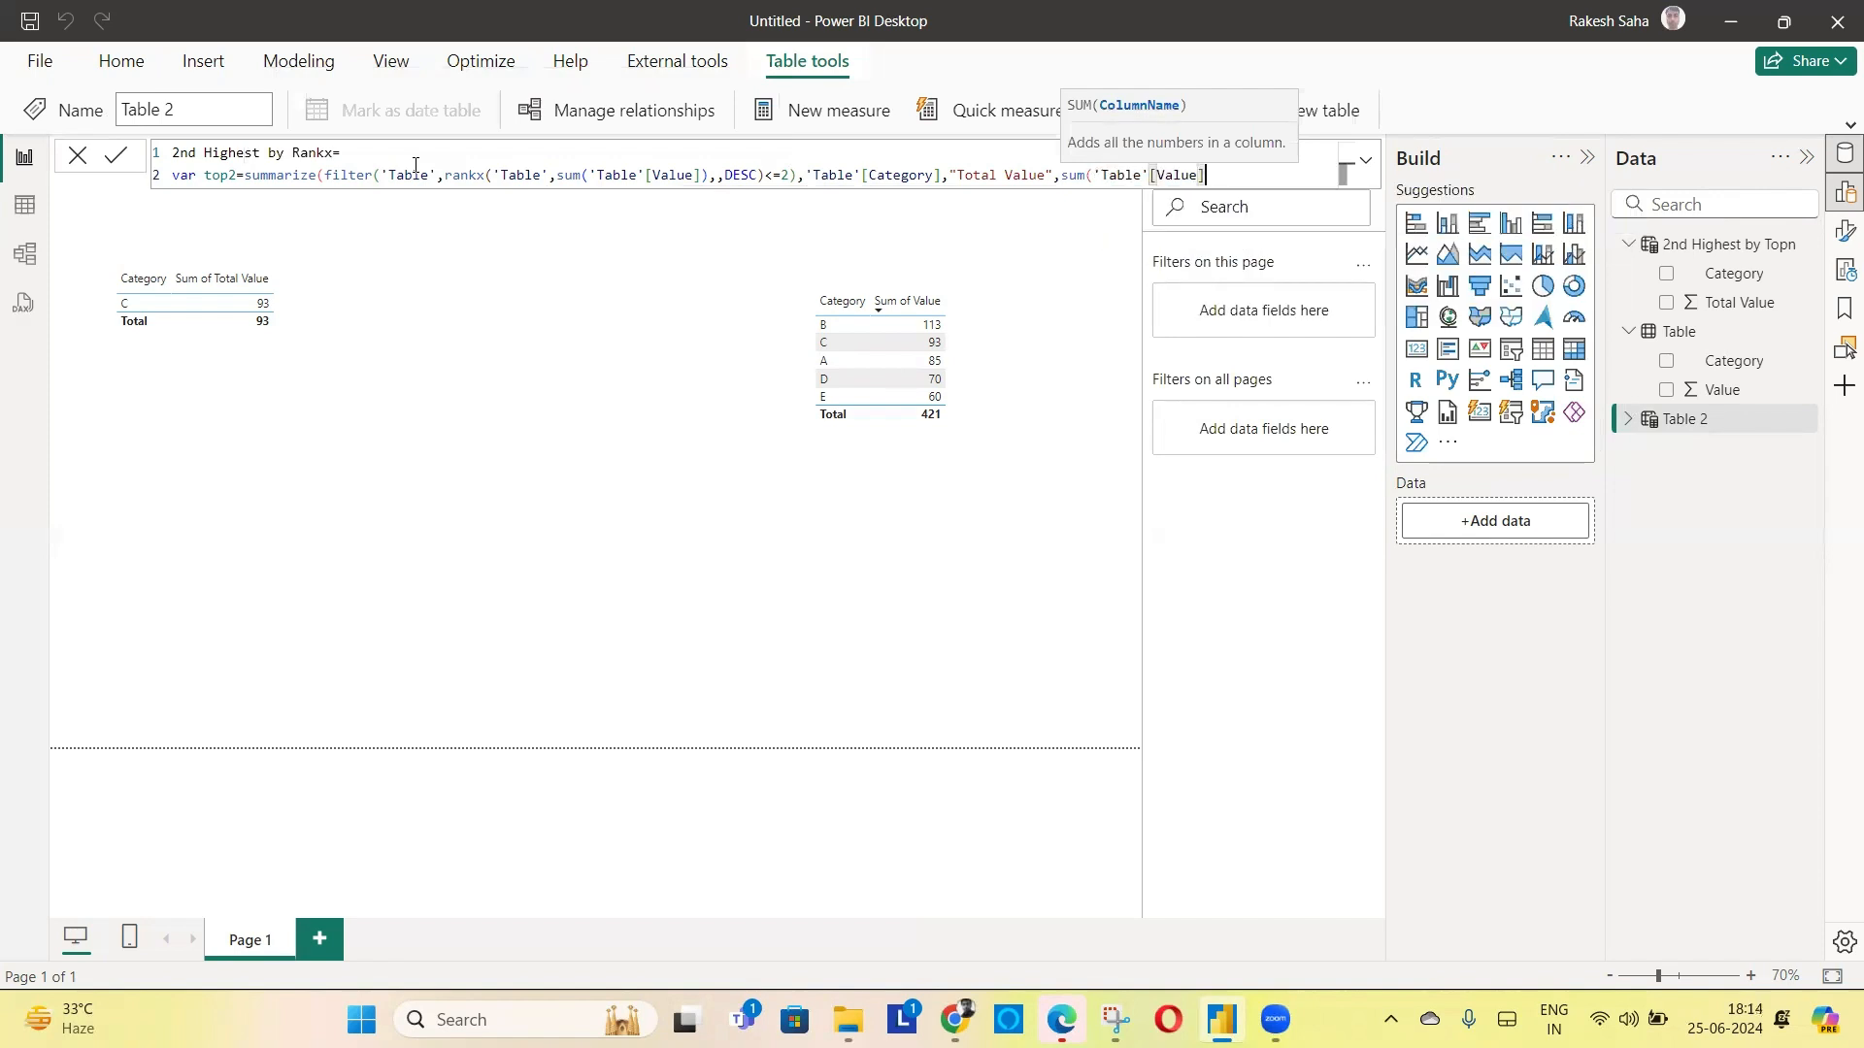
pyautogui.write(')')
# Add a Return line that outputs top2 and commit the 2nd Highest by Rankx table formula
pyautogui.hotkey('shift', 'Return')
pyautogui.write('Renurn')
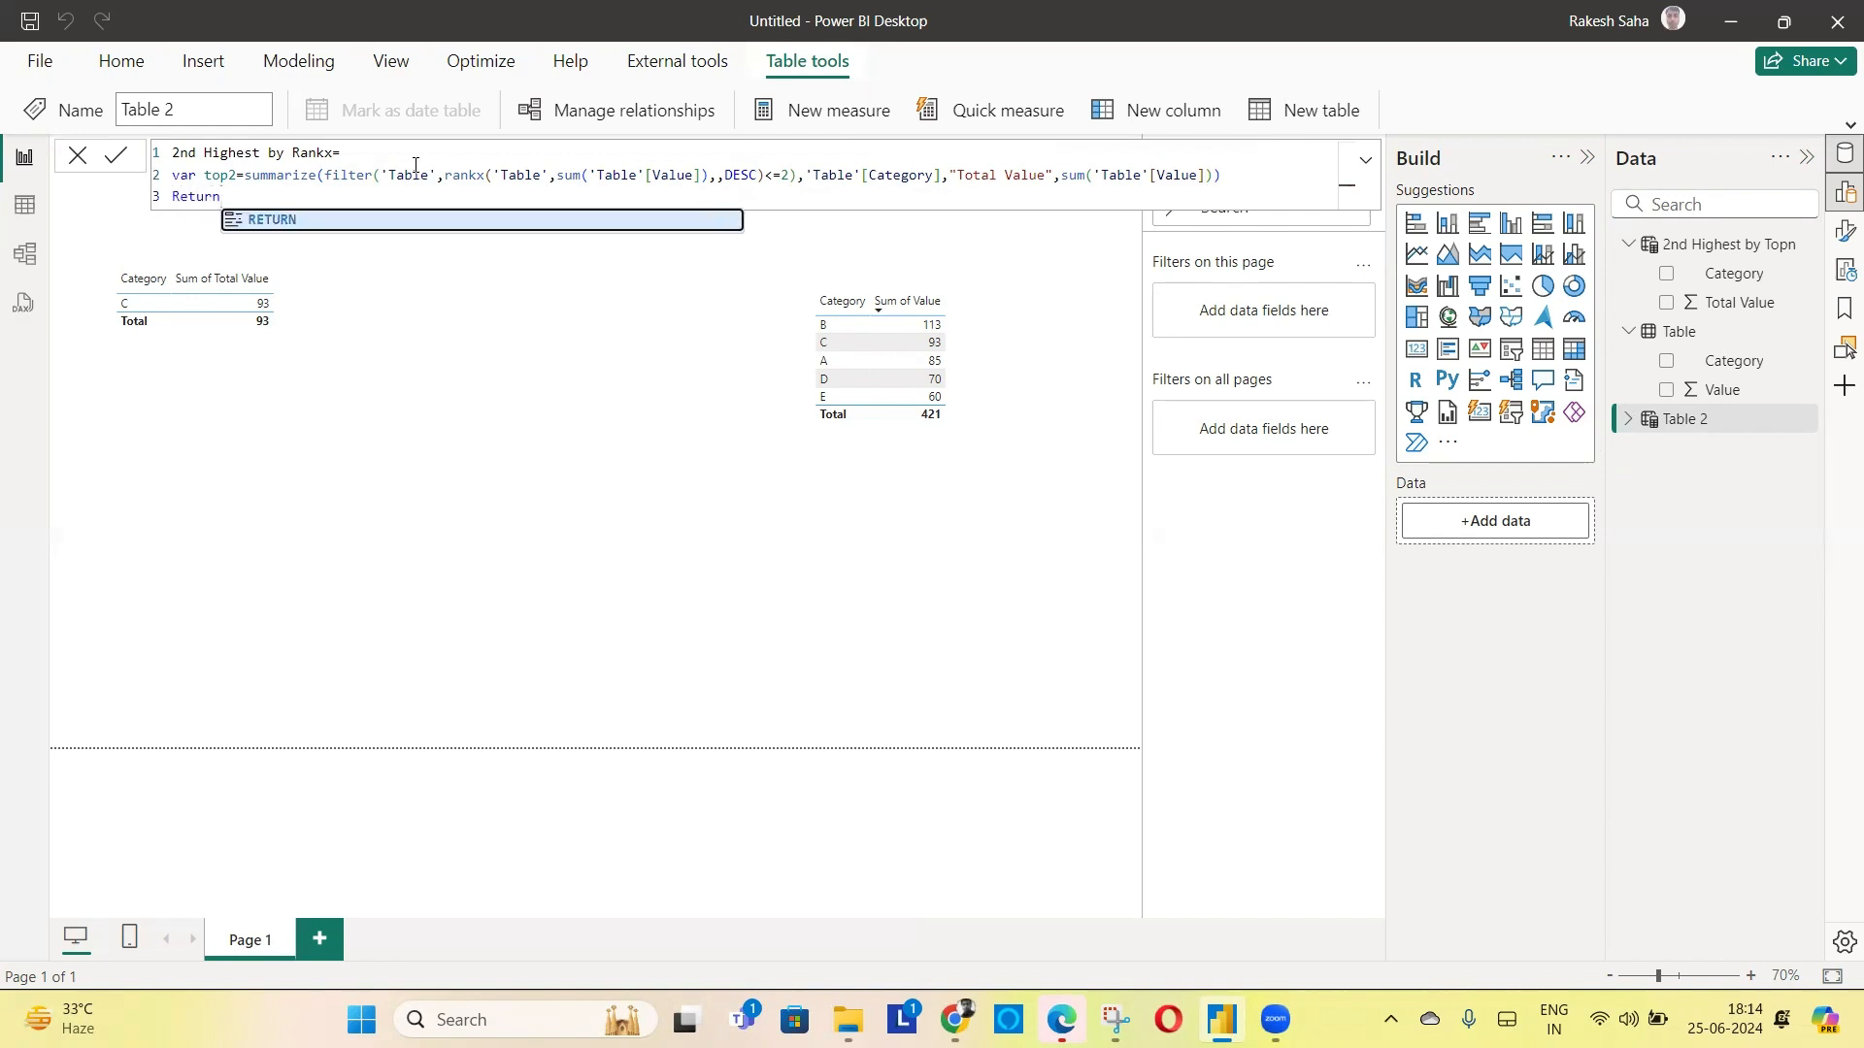
pyautogui.hotkey('shift', 'Return')
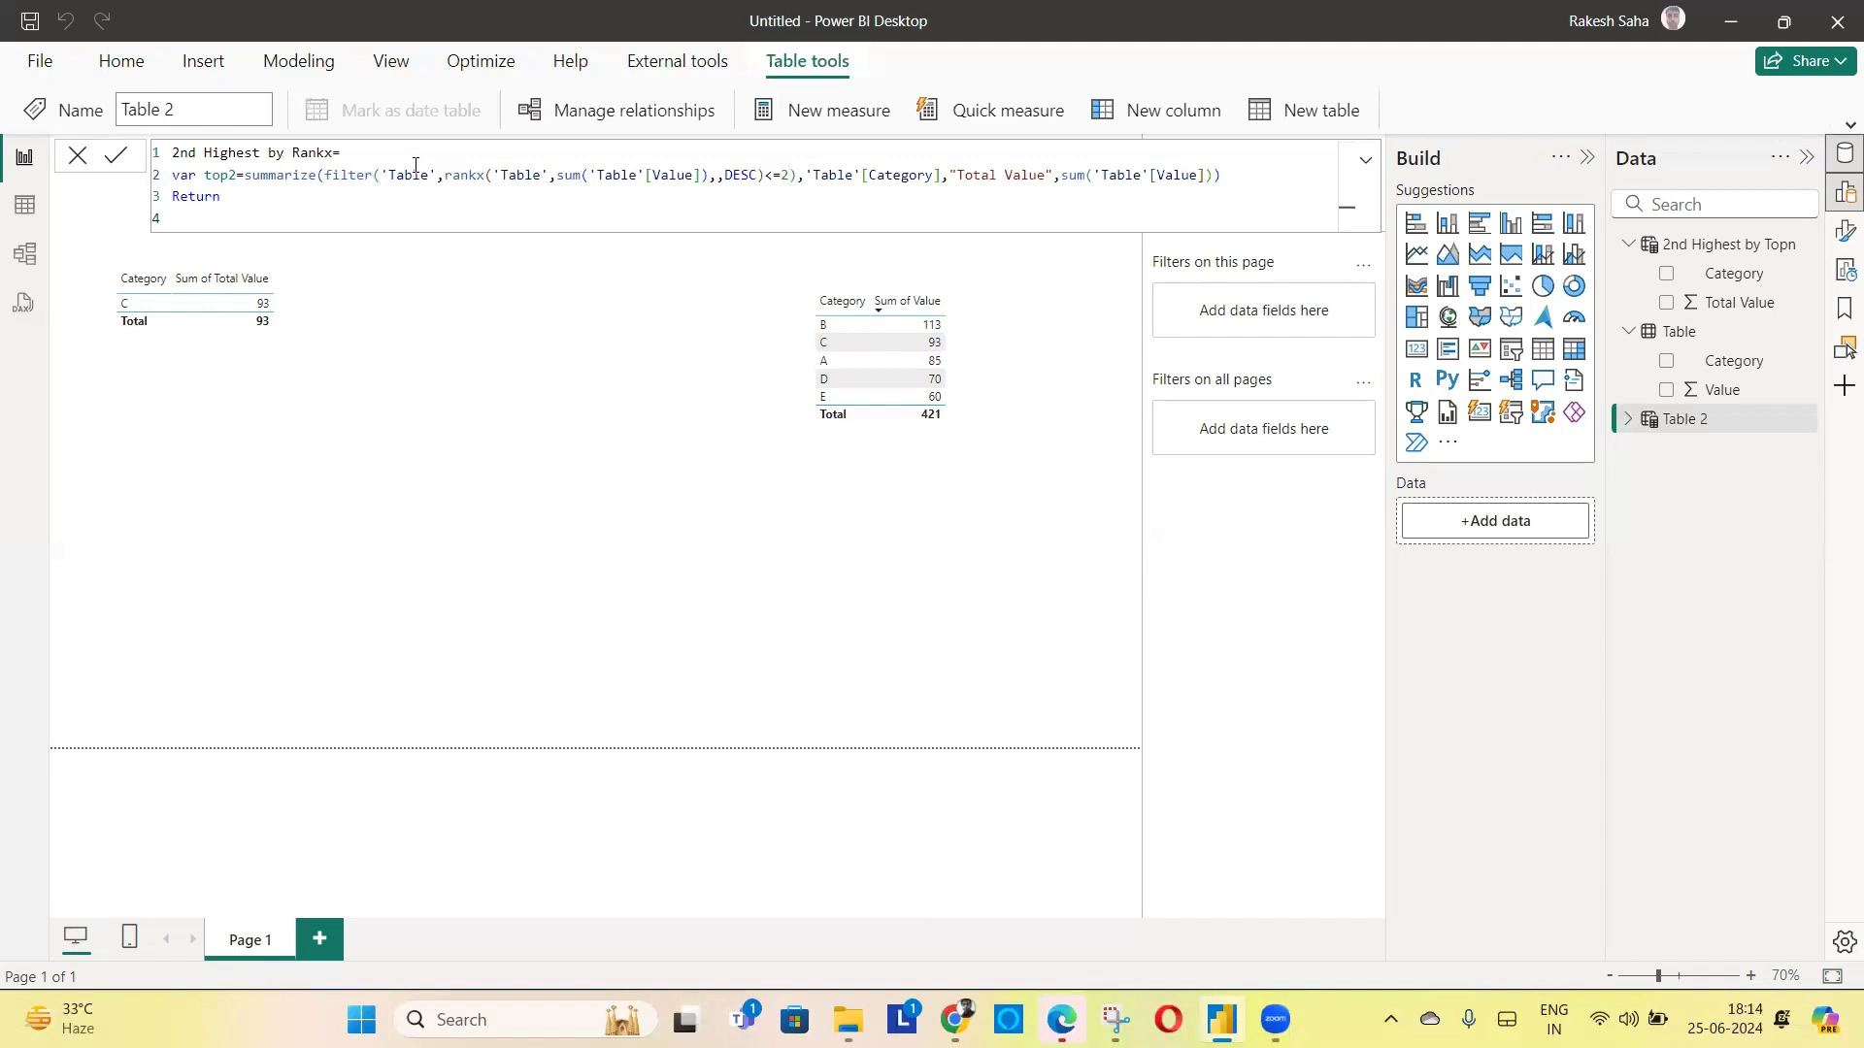
pyautogui.write('top')
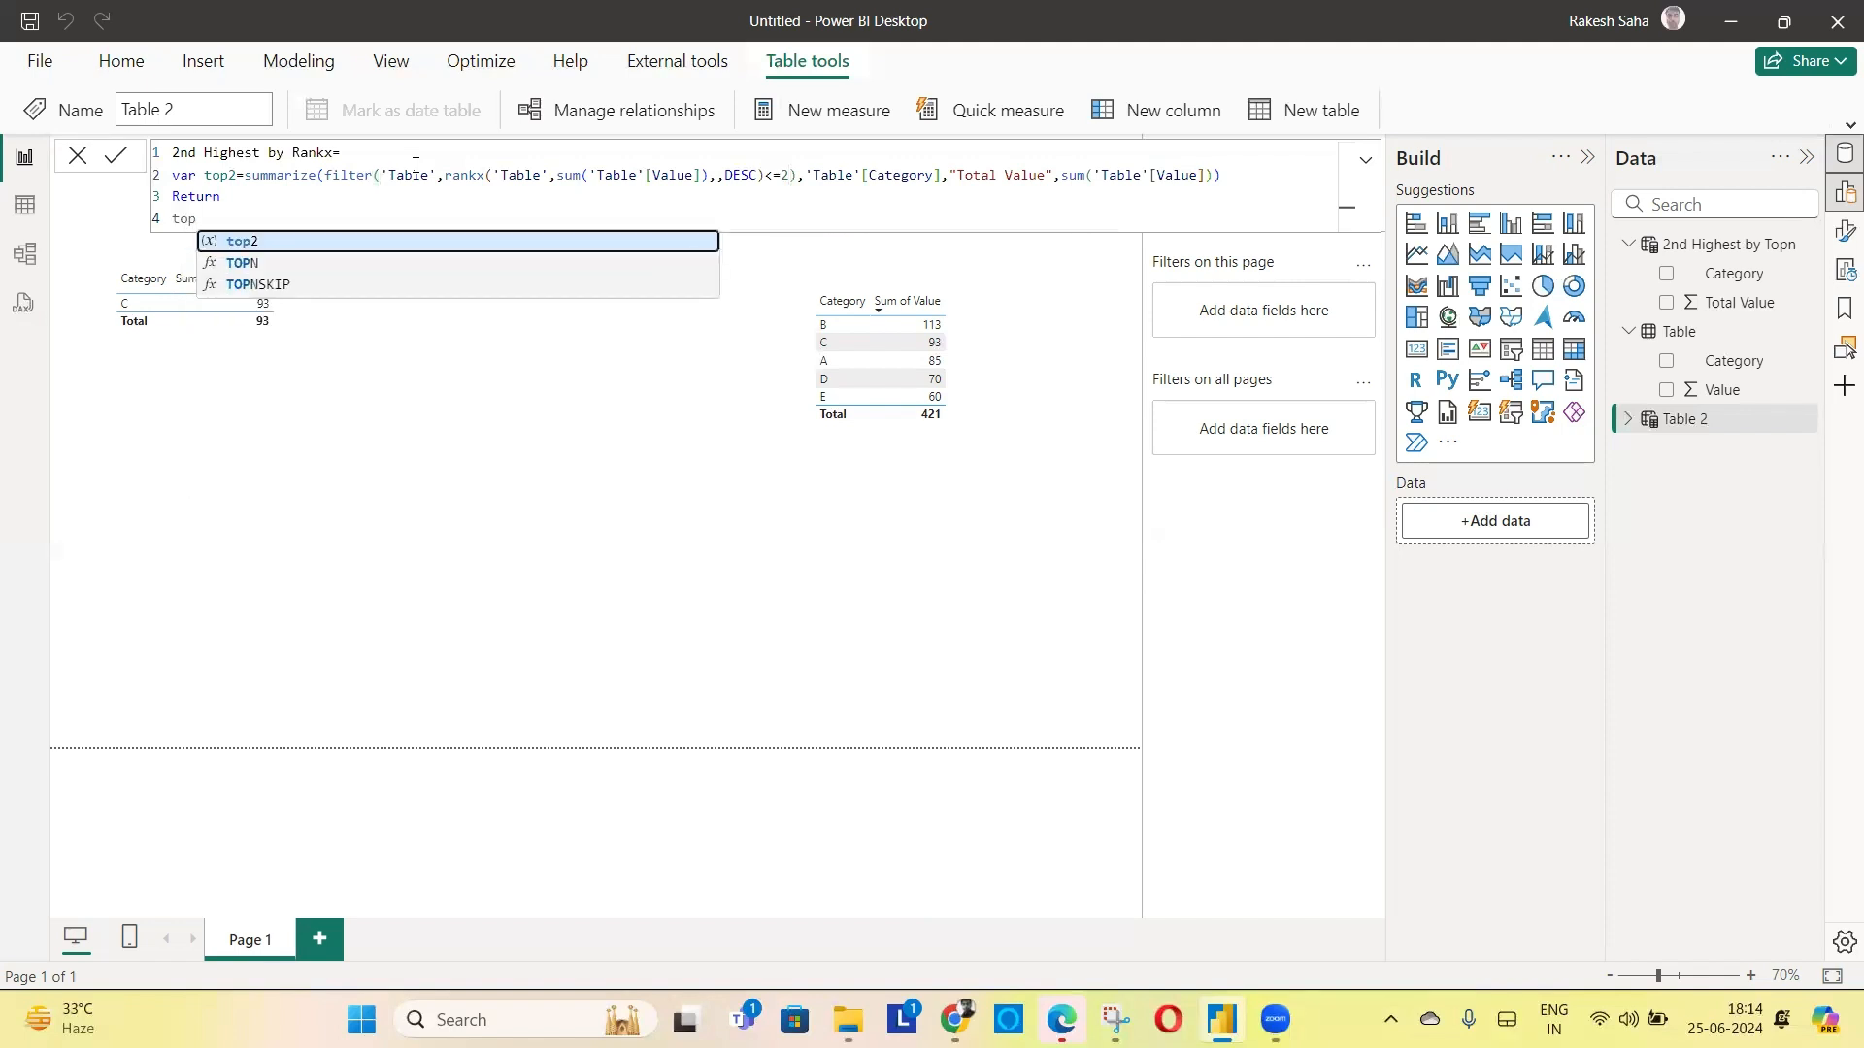
pyautogui.write('2')
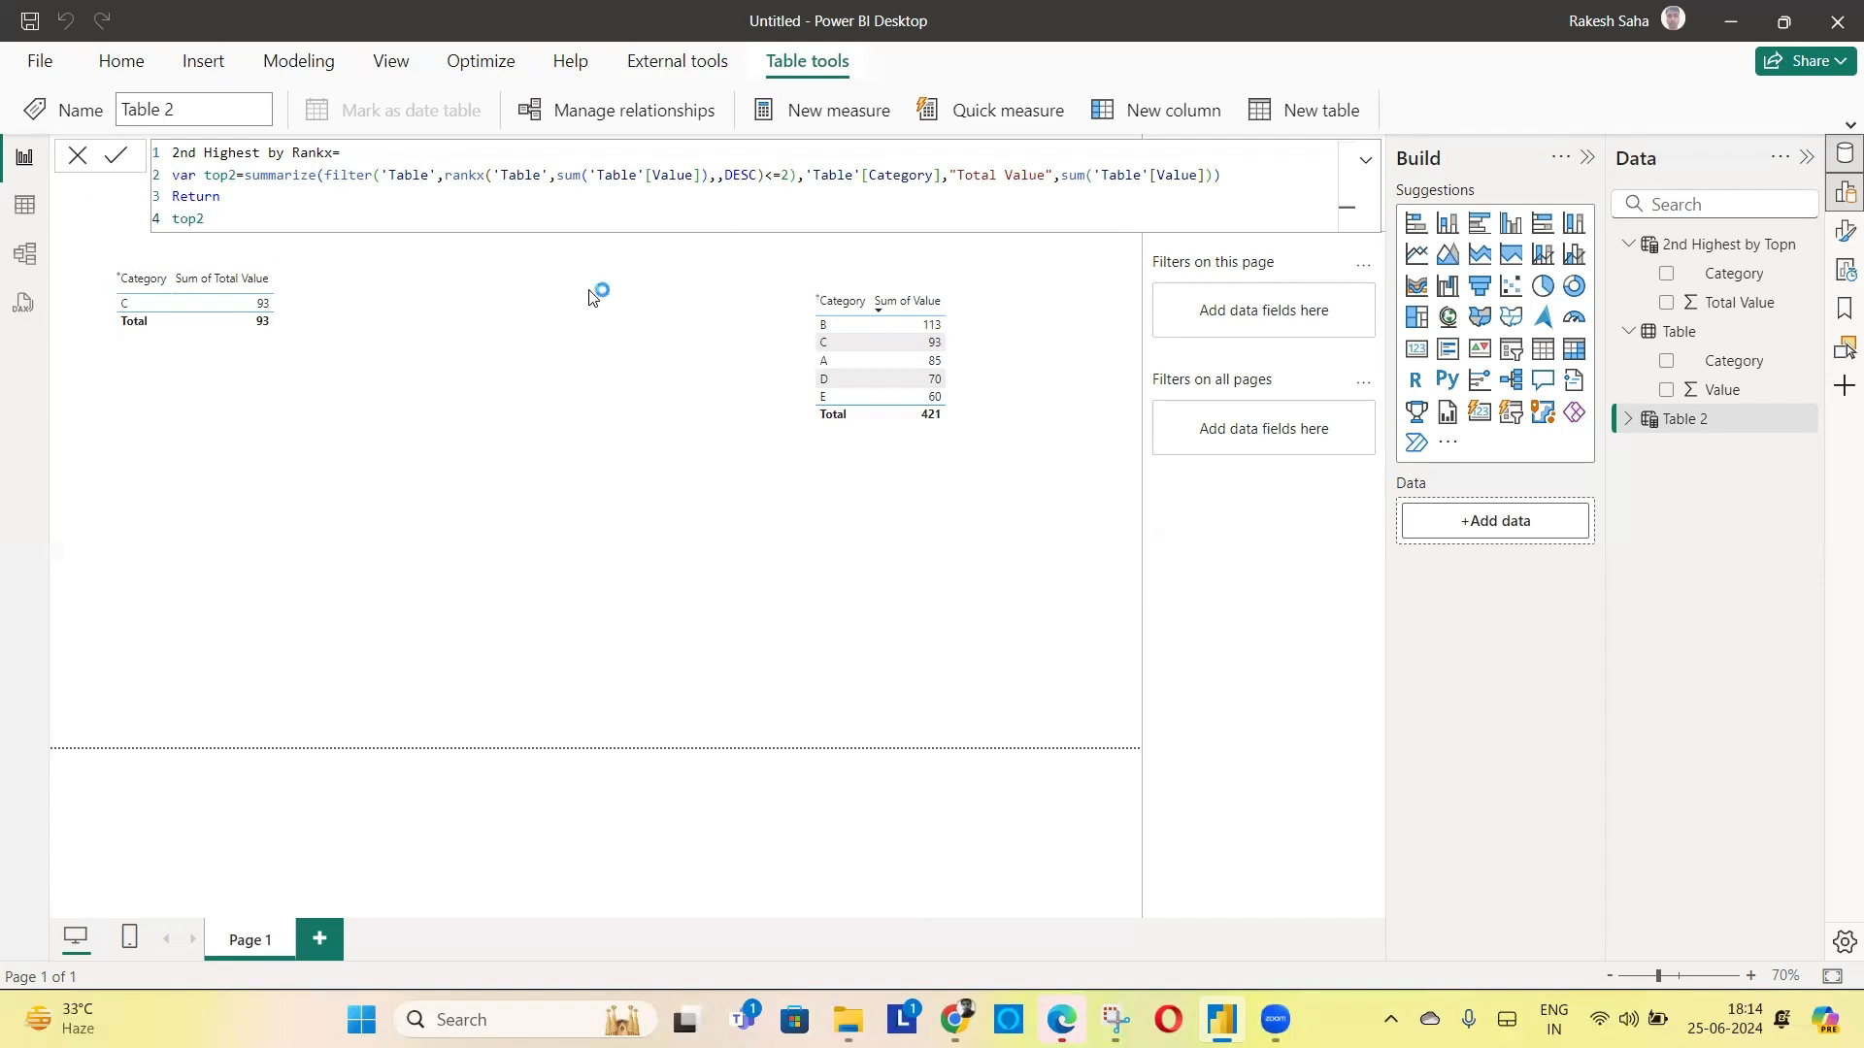
pyautogui.press('Return')
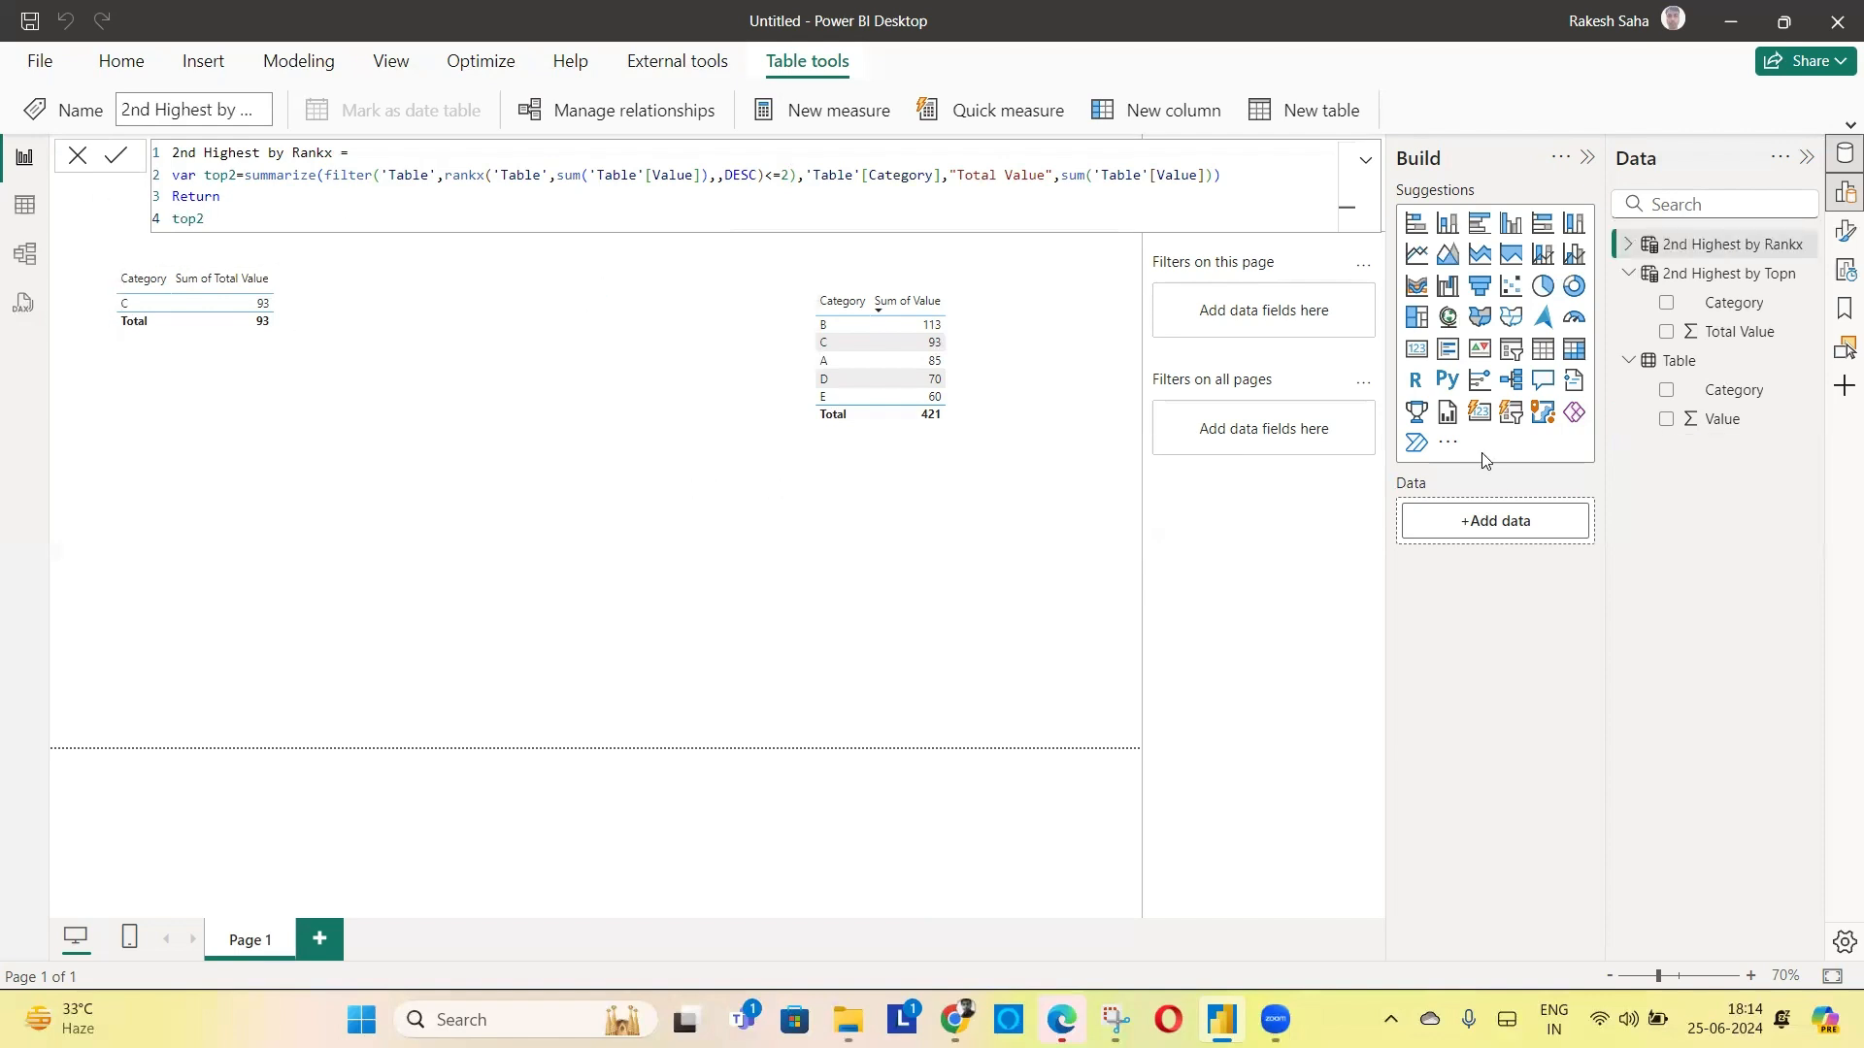
# Add a table visual below the existing Total Value table, showing Category and Total Value from 2nd Highest by Rankx
pyautogui.click(1543, 347)
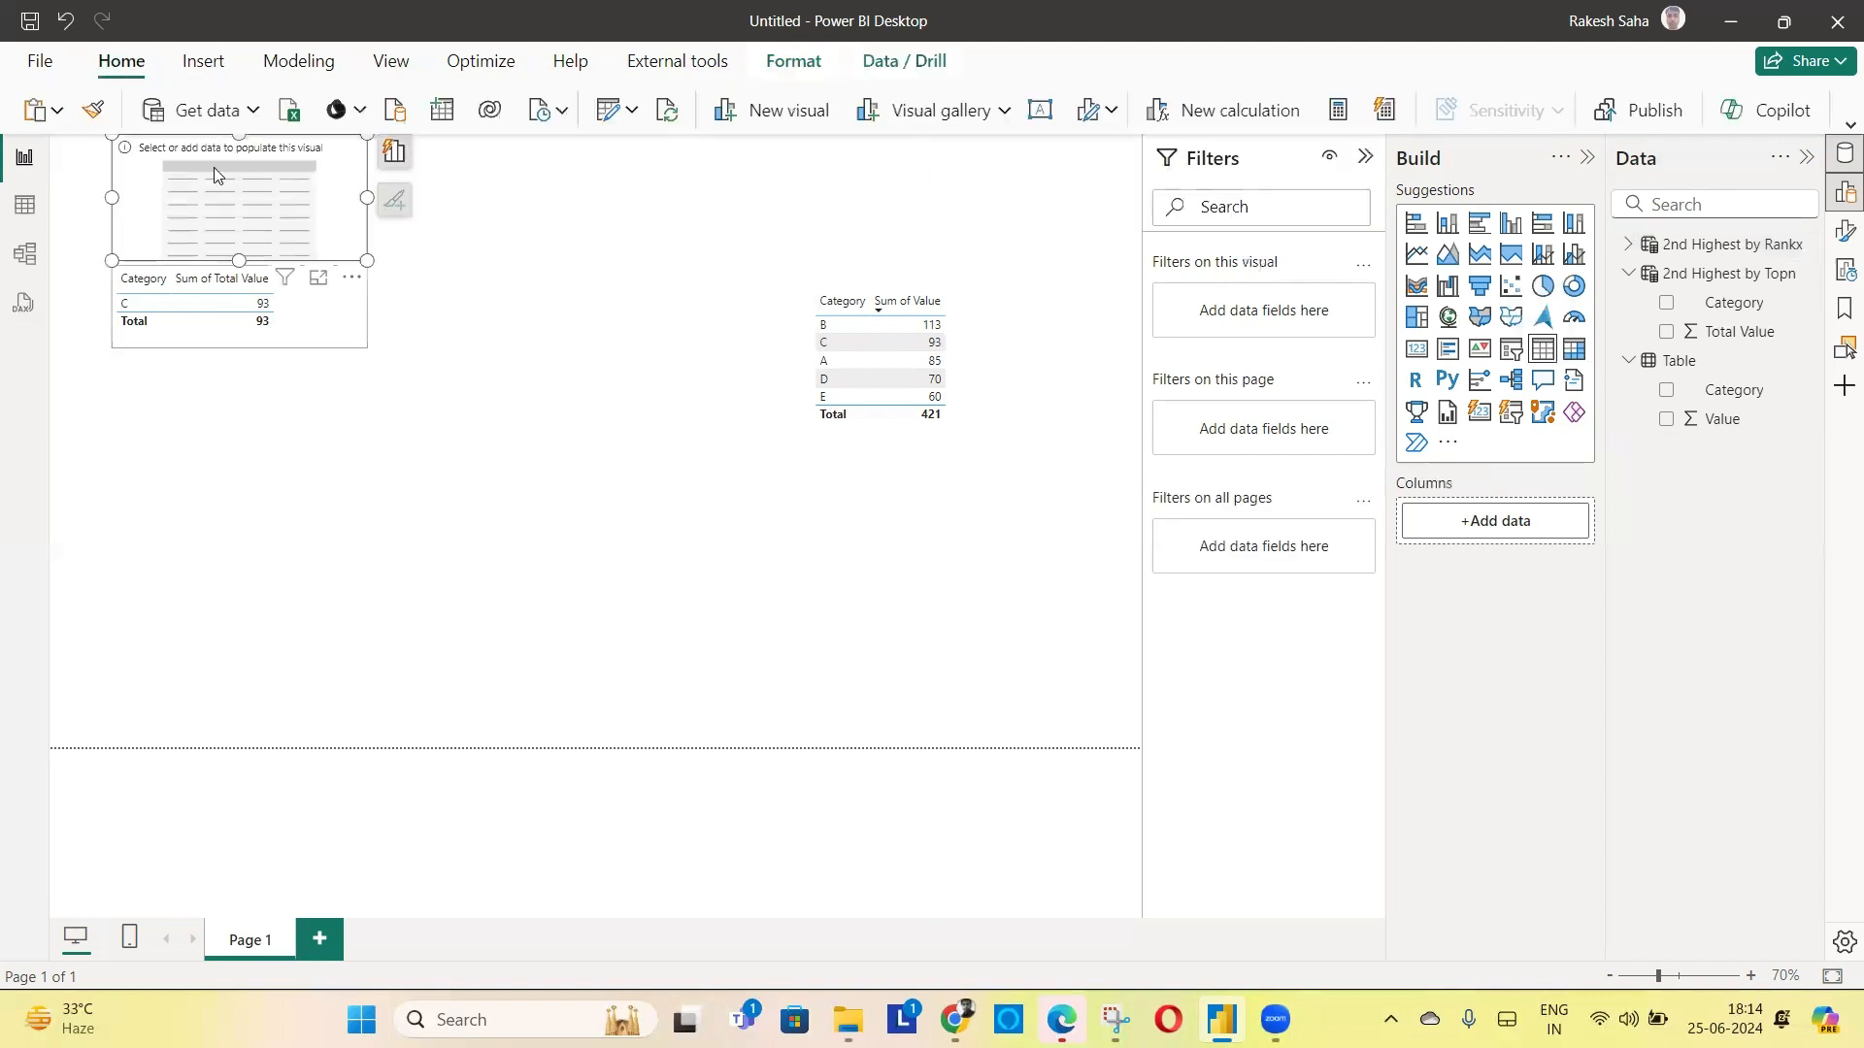
pyautogui.moveTo(303, 163); pyautogui.dragTo(231, 470)
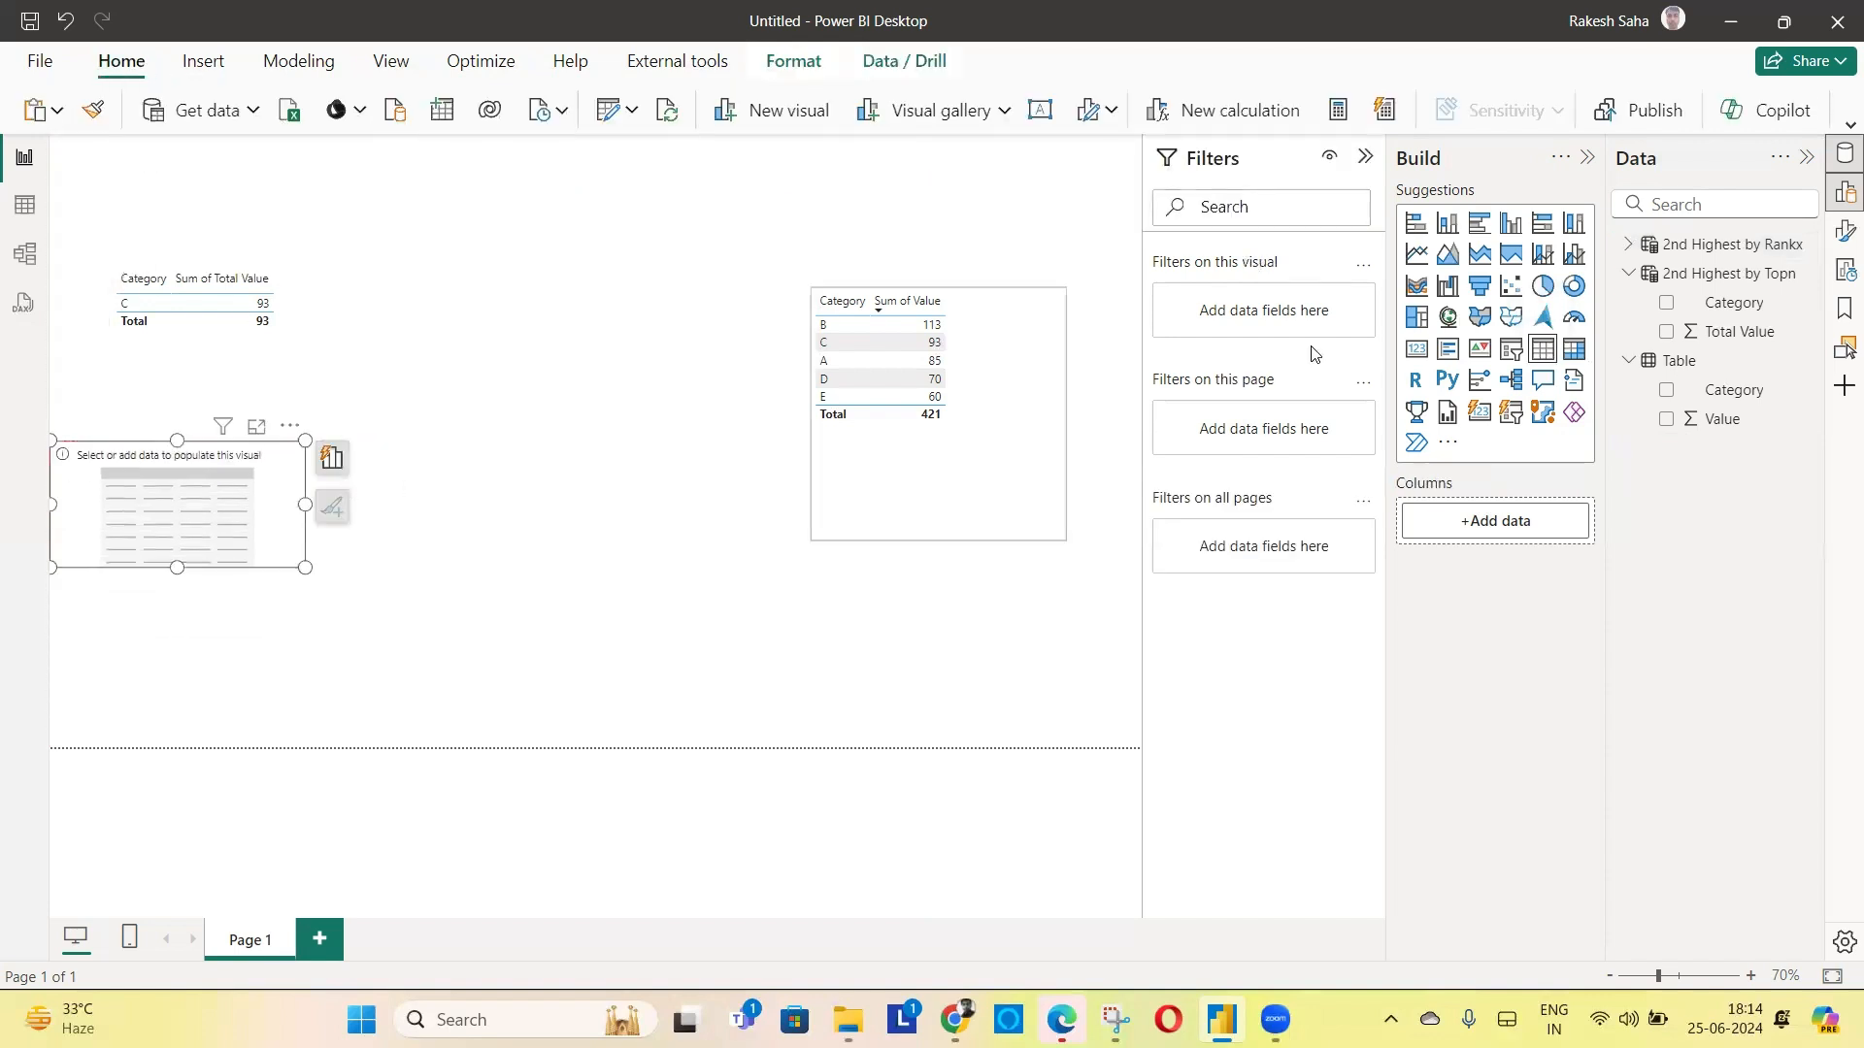
pyautogui.click(1629, 243)
pyautogui.click(1668, 275)
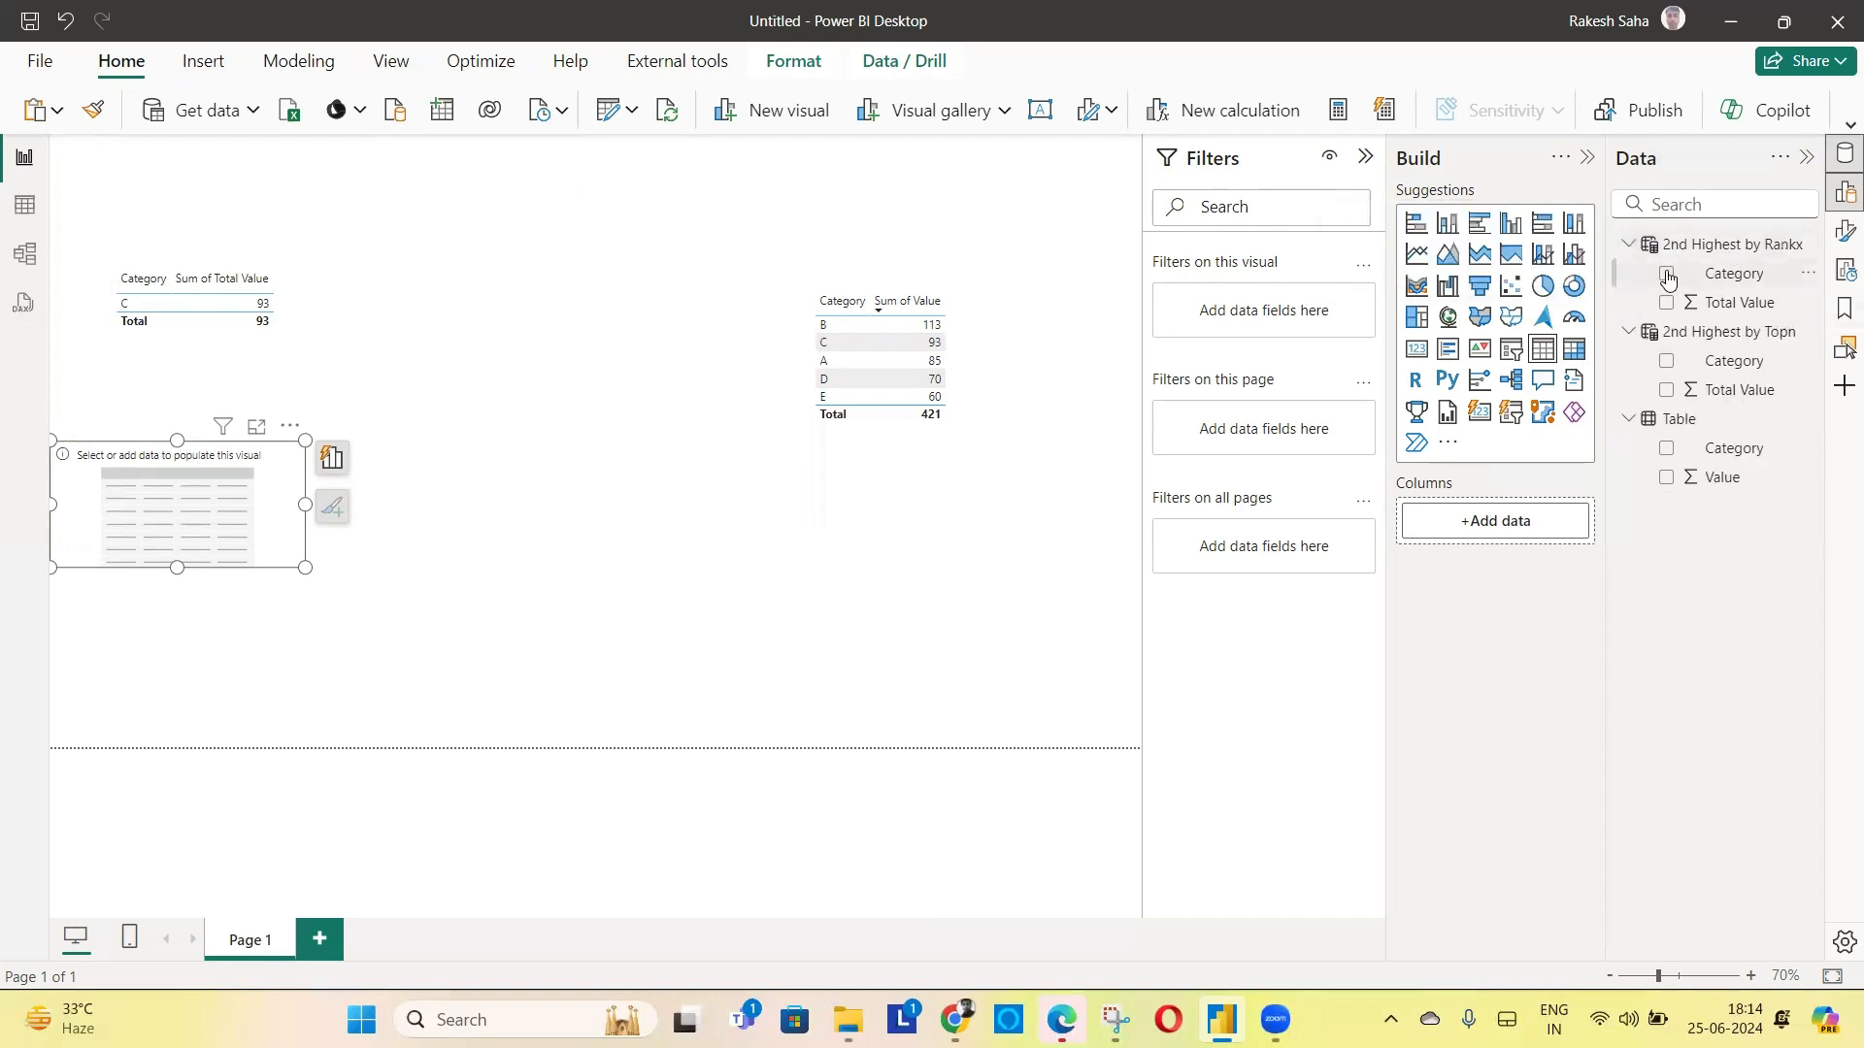
pyautogui.click(1667, 303)
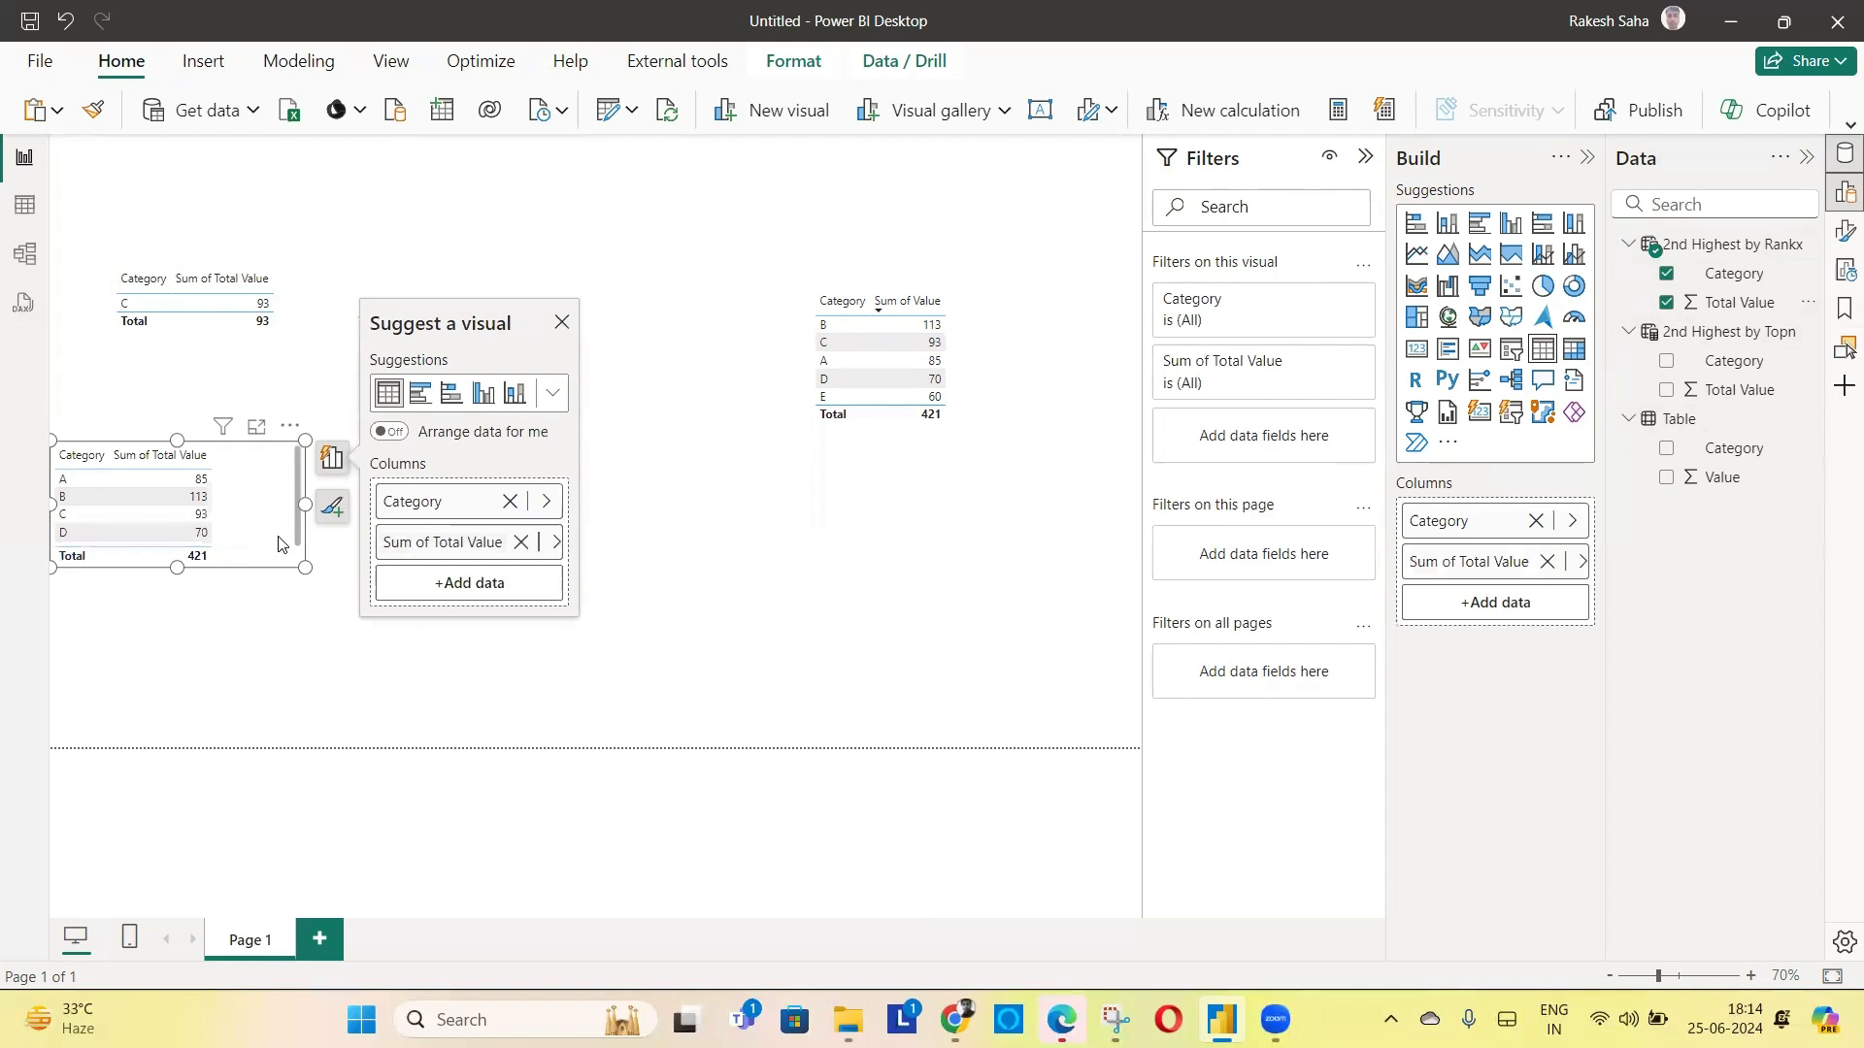
# In the 2nd Highest by Rankx formula, replace RANKX's 'Table' argument with all('Table'[Category]) and commit the formula
pyautogui.click(1751, 249)
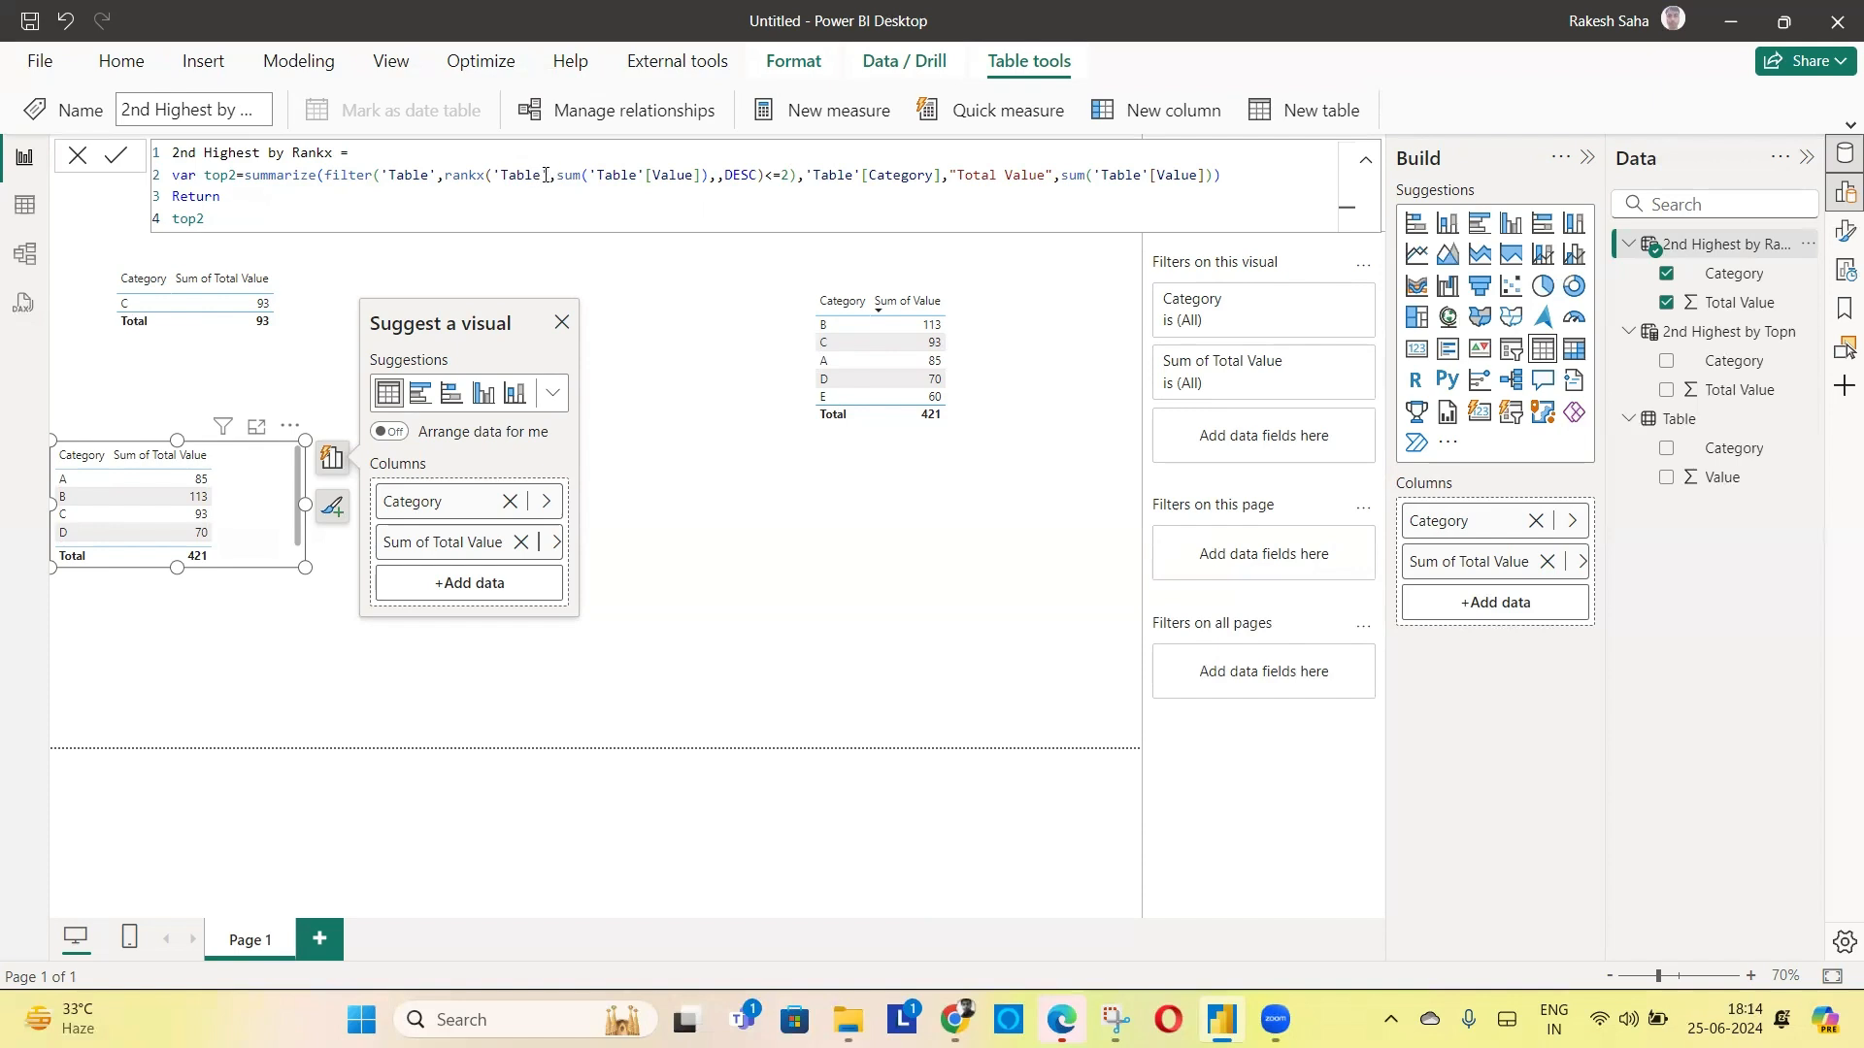
pyautogui.click(492, 174)
pyautogui.write('a')
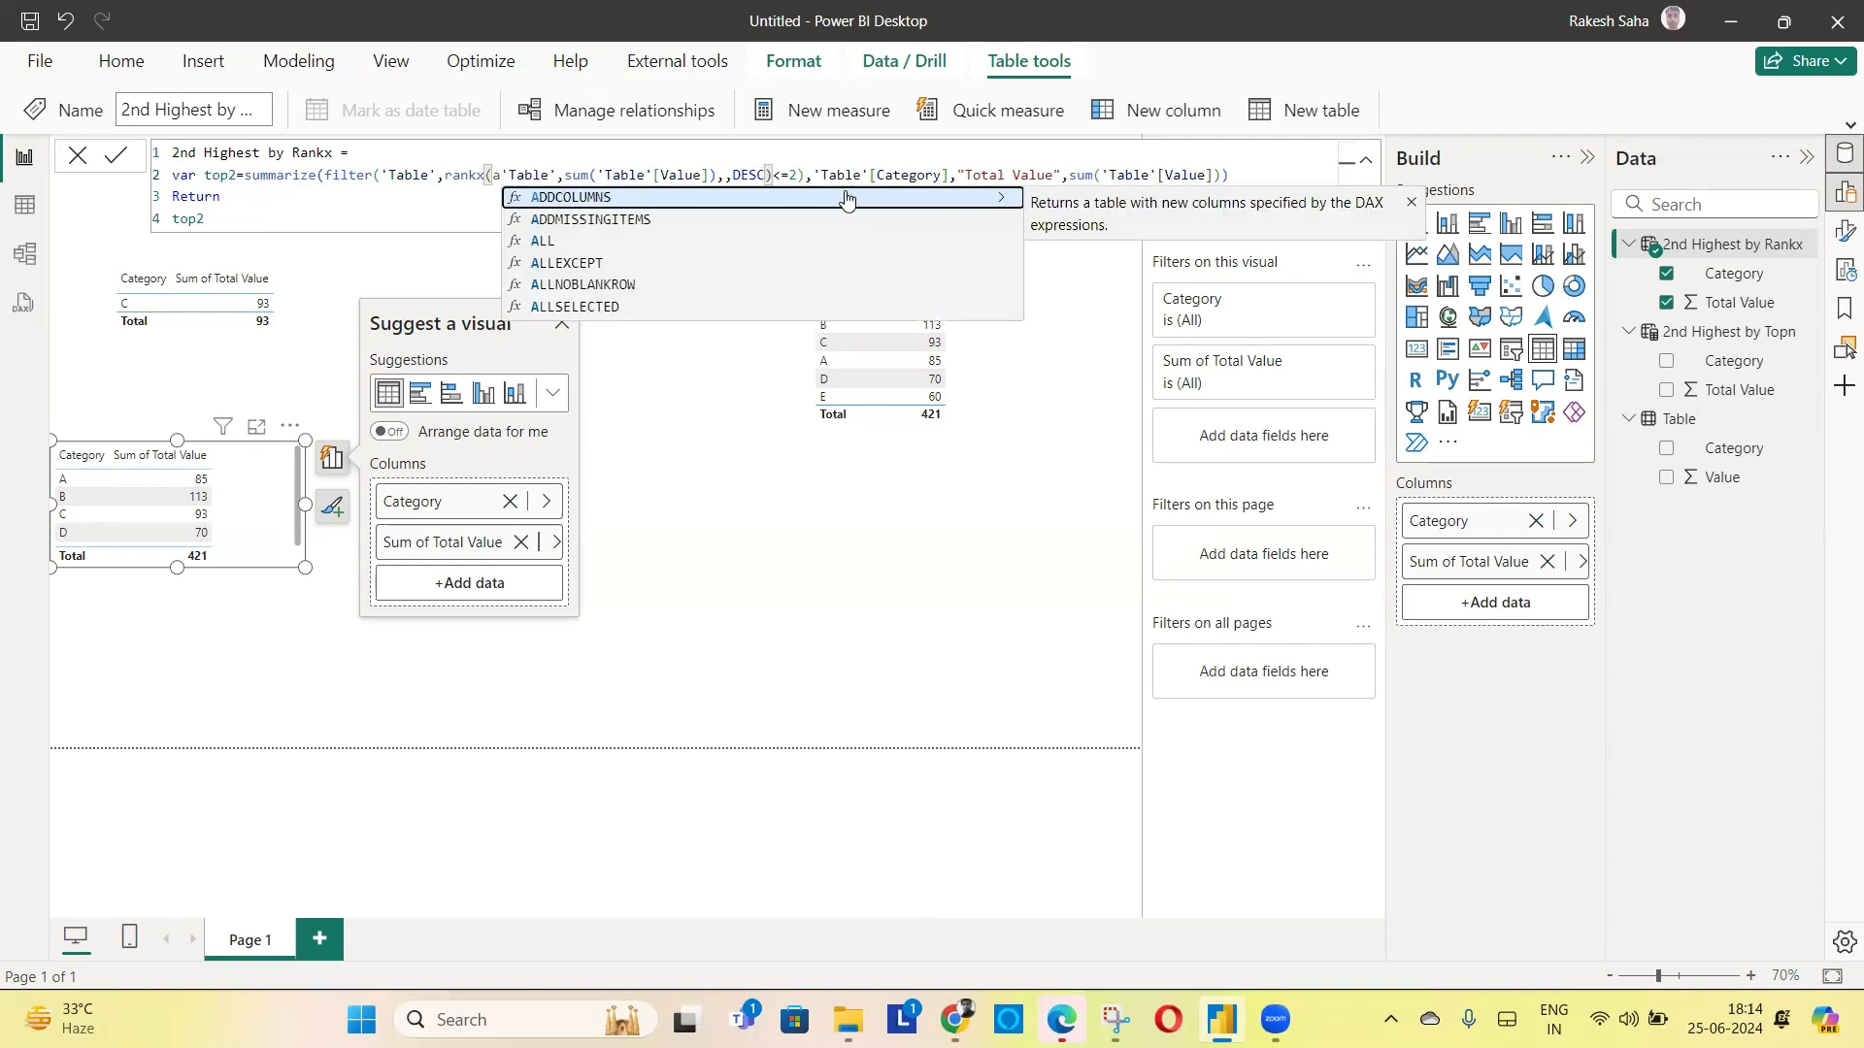
pyautogui.write('ll')
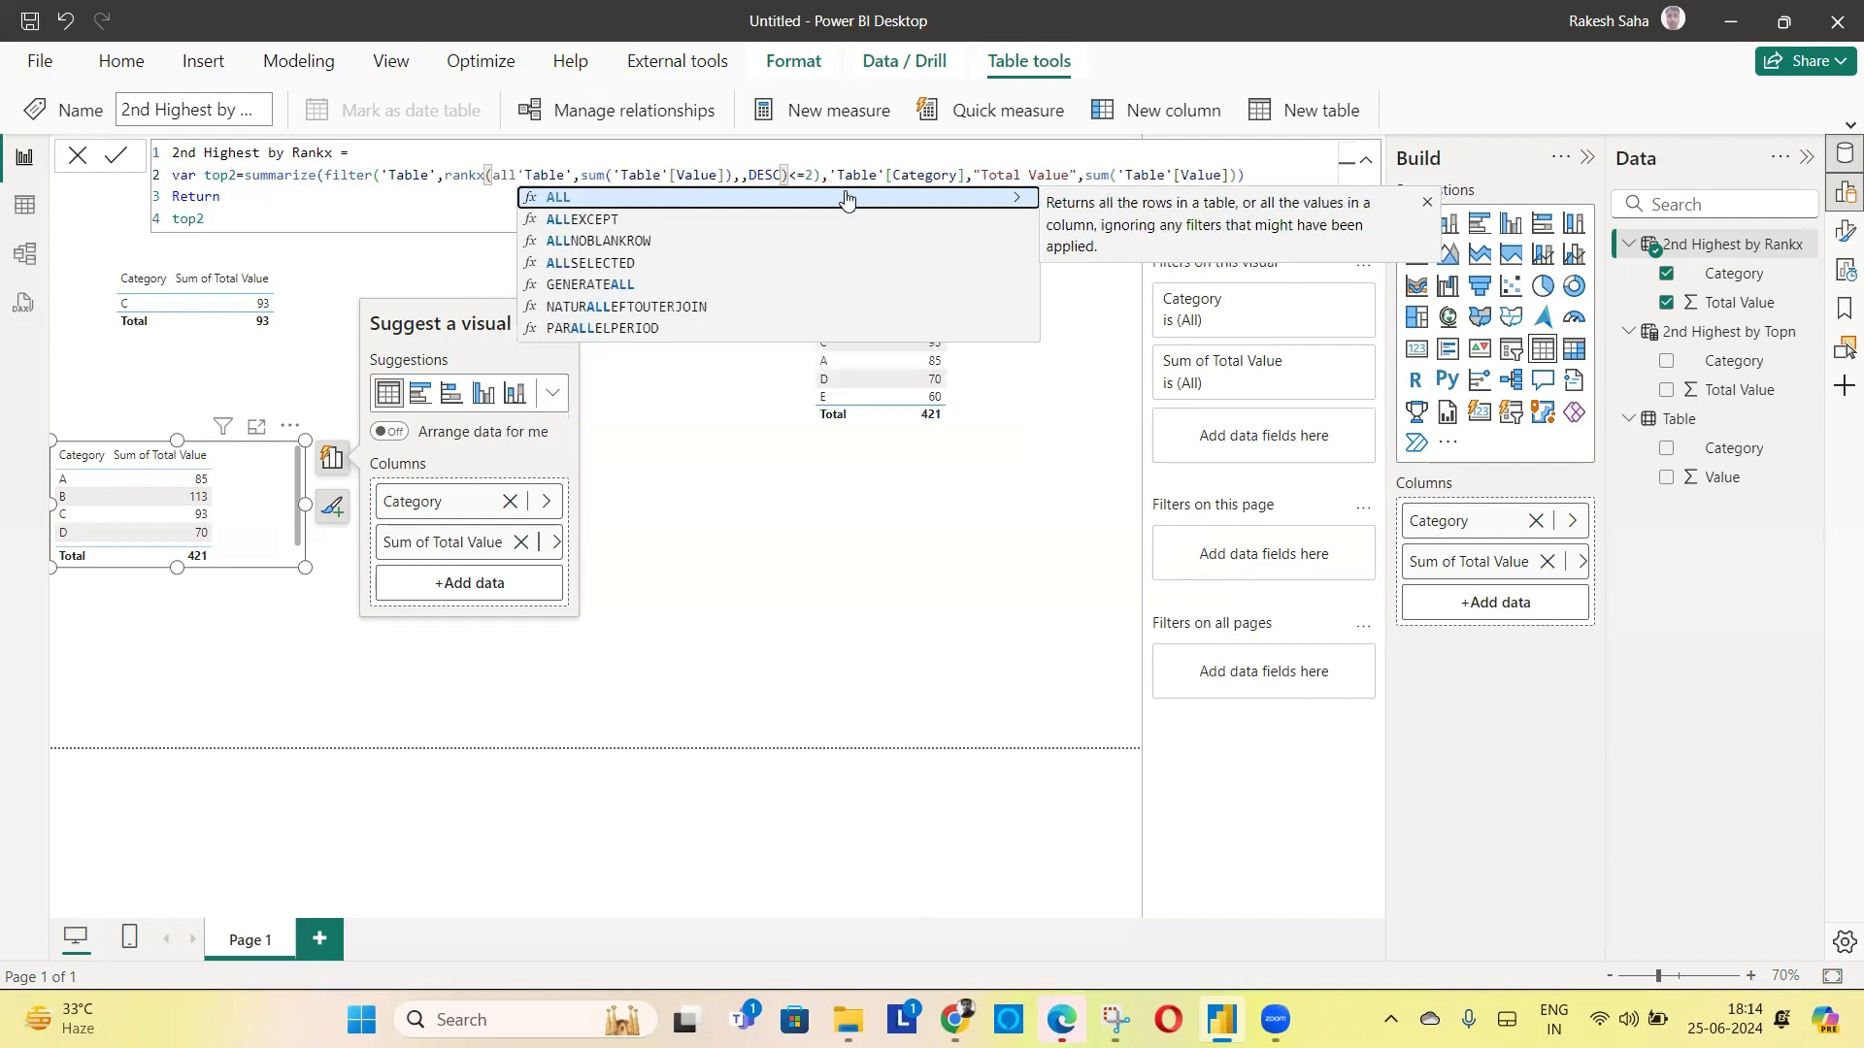
pyautogui.write('(')
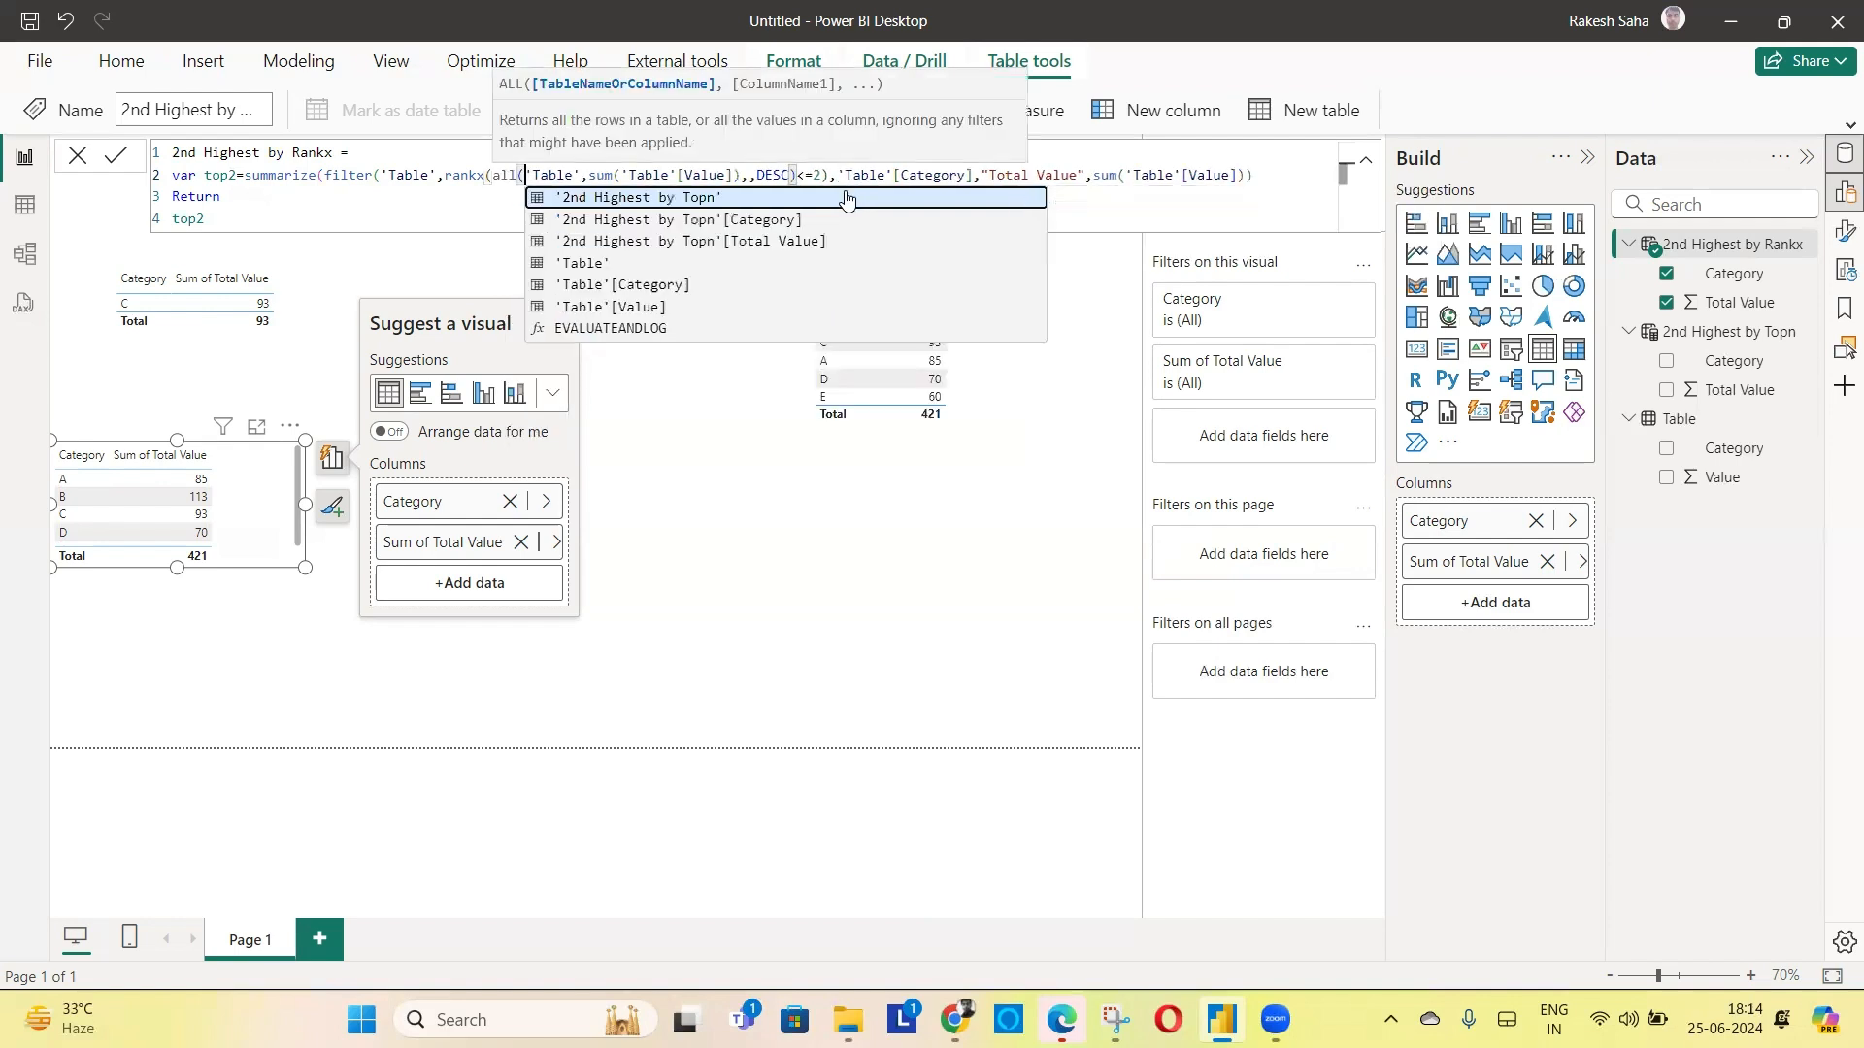
pyautogui.click(636, 284)
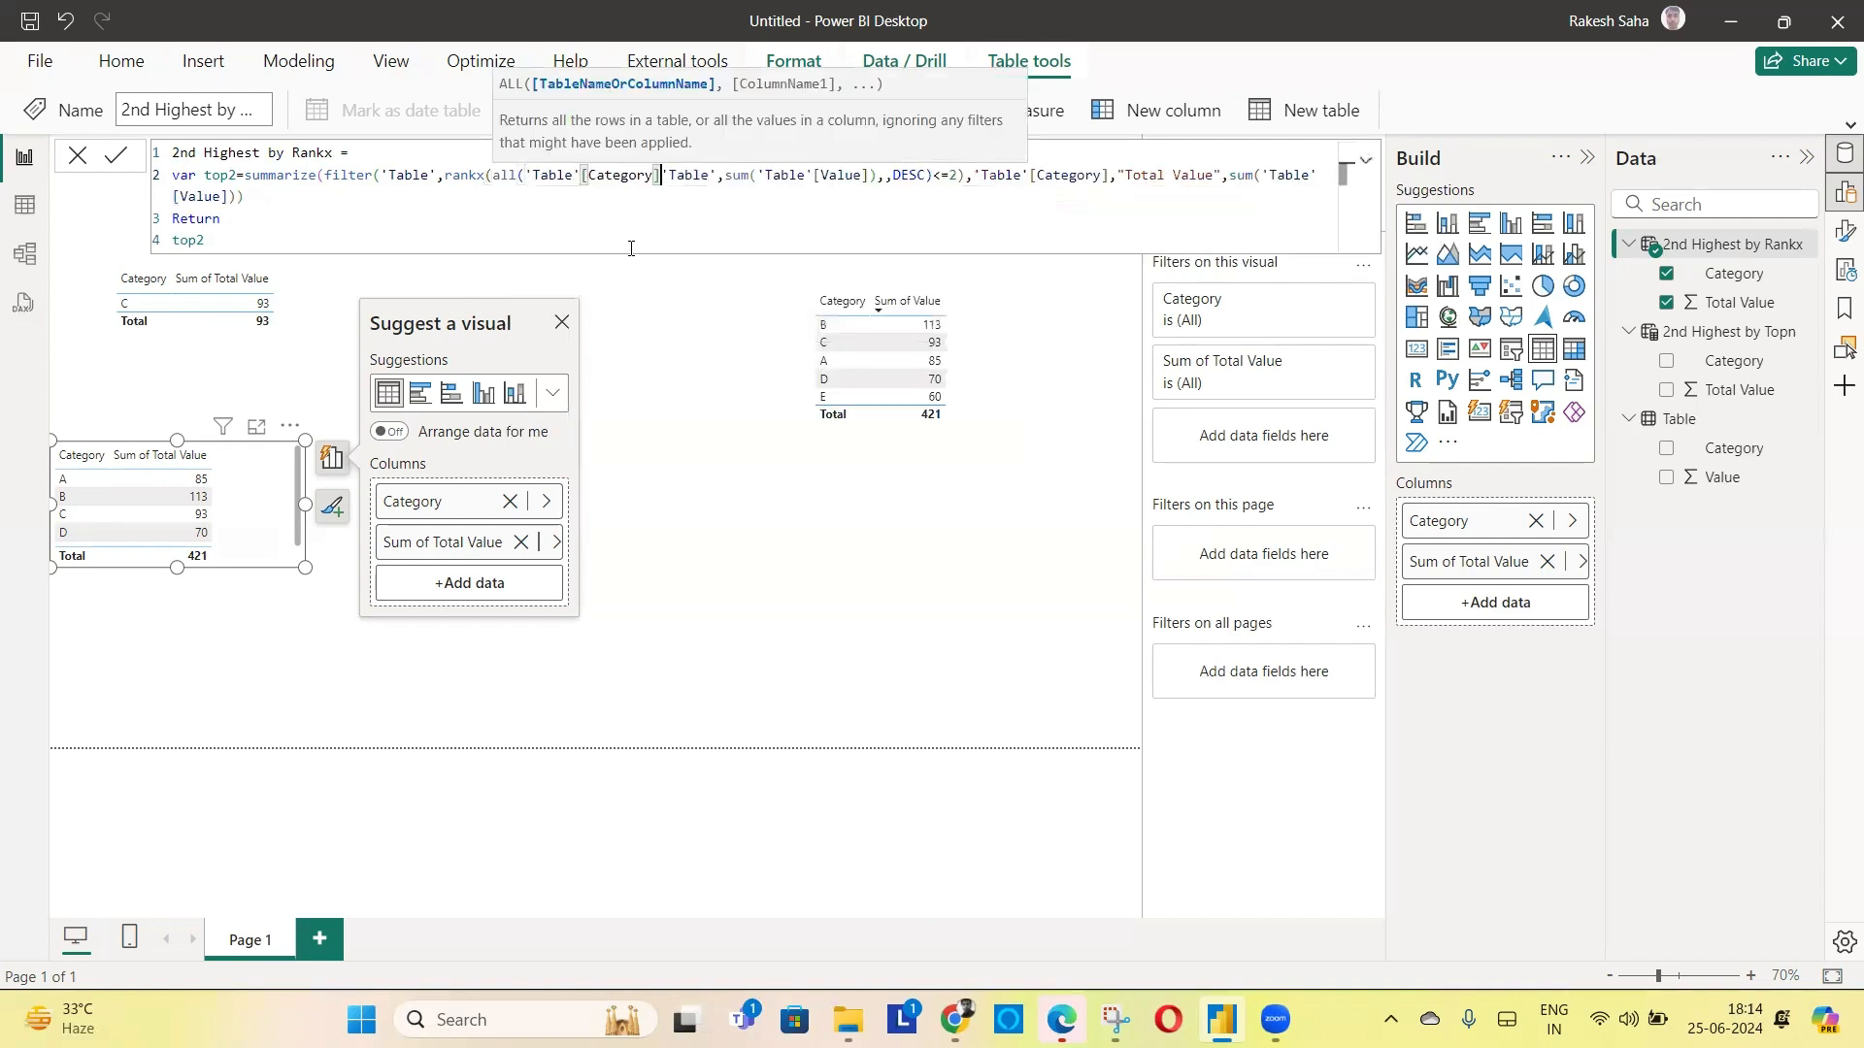
pyautogui.click(718, 175)
pyautogui.moveTo(718, 175); pyautogui.dragTo(661, 175)
pyautogui.press('BackSpace')
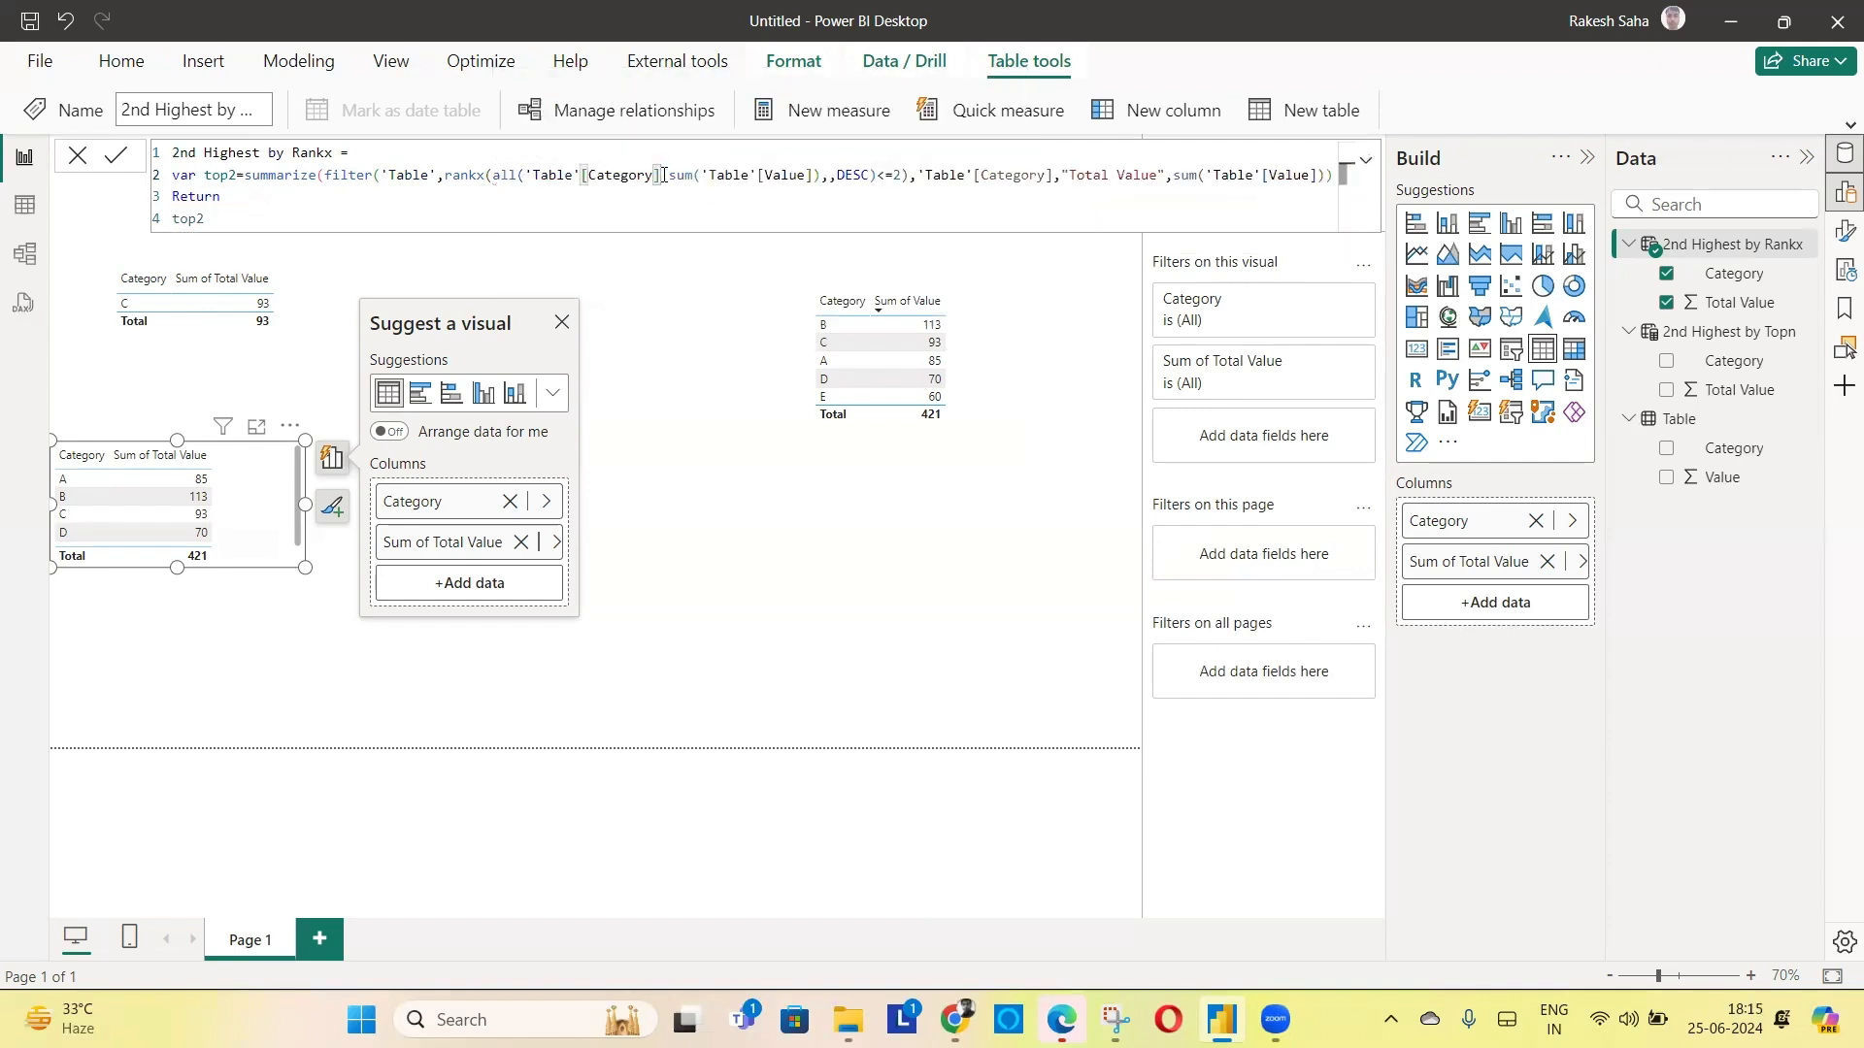
pyautogui.write(',')
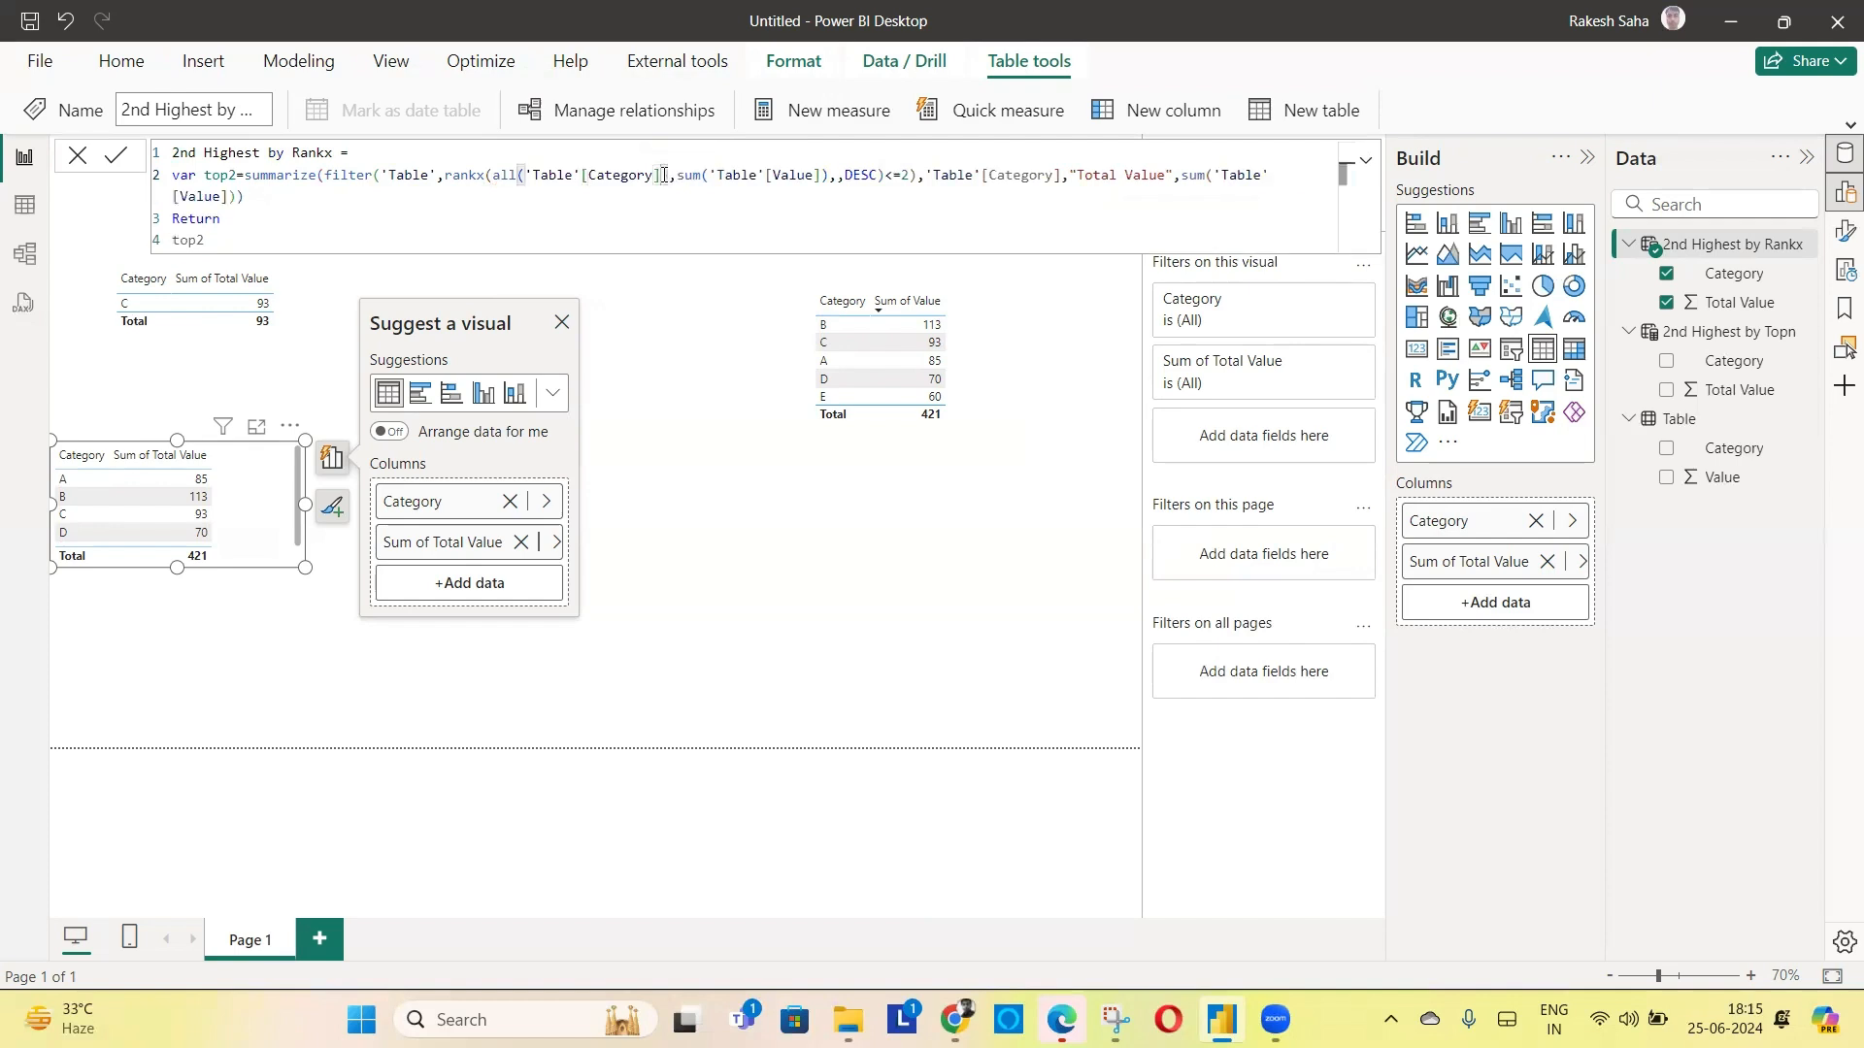
pyautogui.click(258, 242)
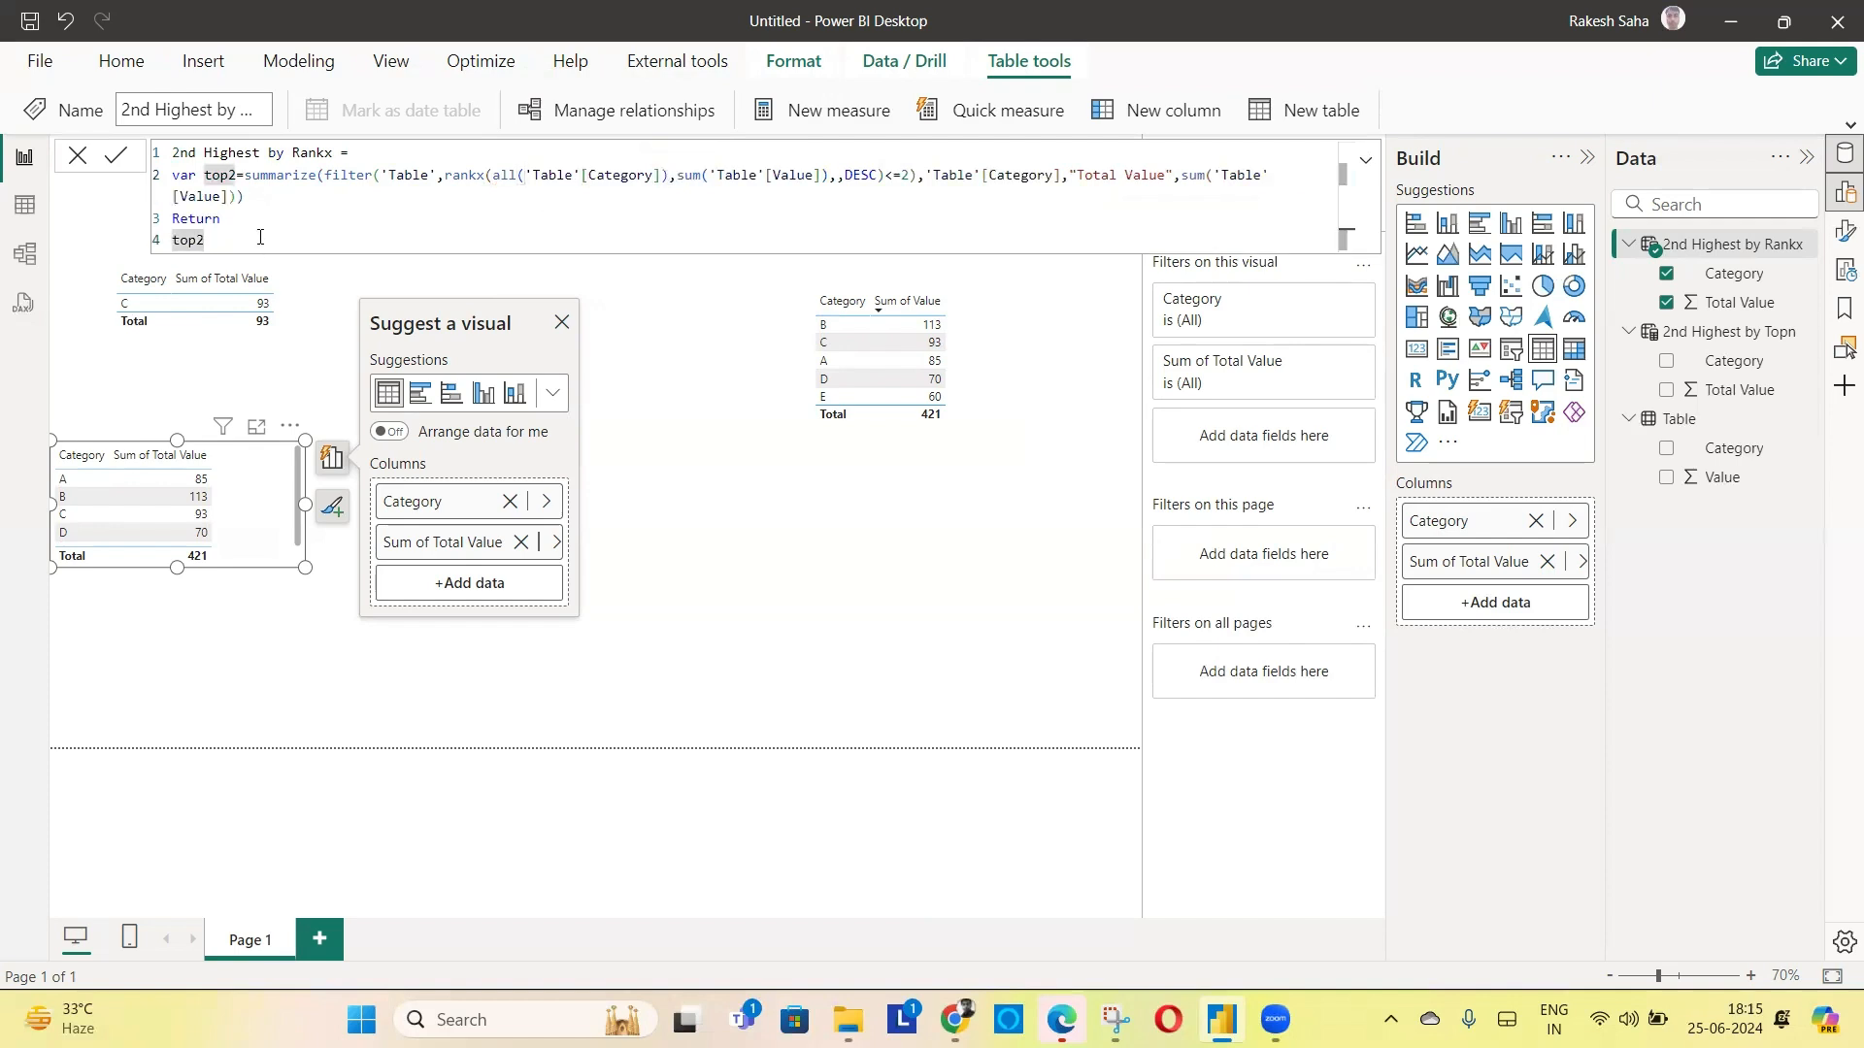
pyautogui.press('Return')
# Replace the FILTER function's 'Table' argument with all('Table'[Category])
pyautogui.click(382, 173)
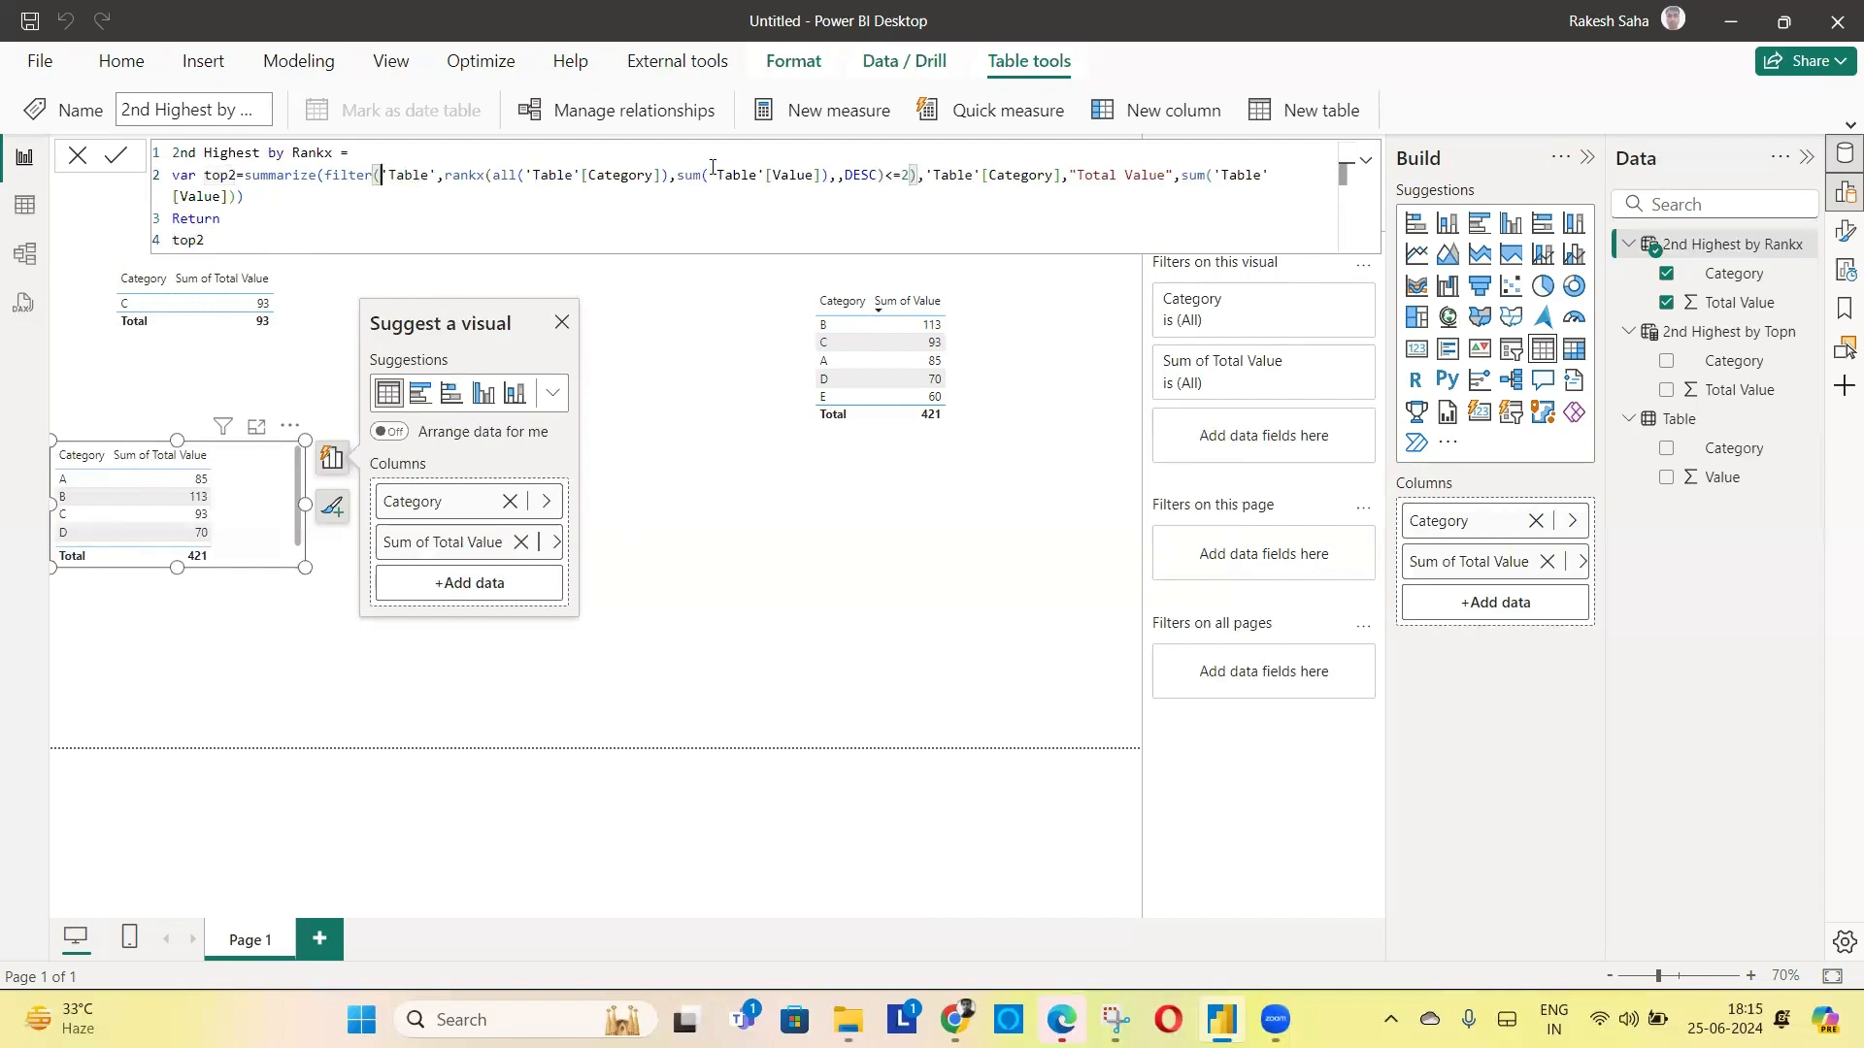
pyautogui.write('all(')
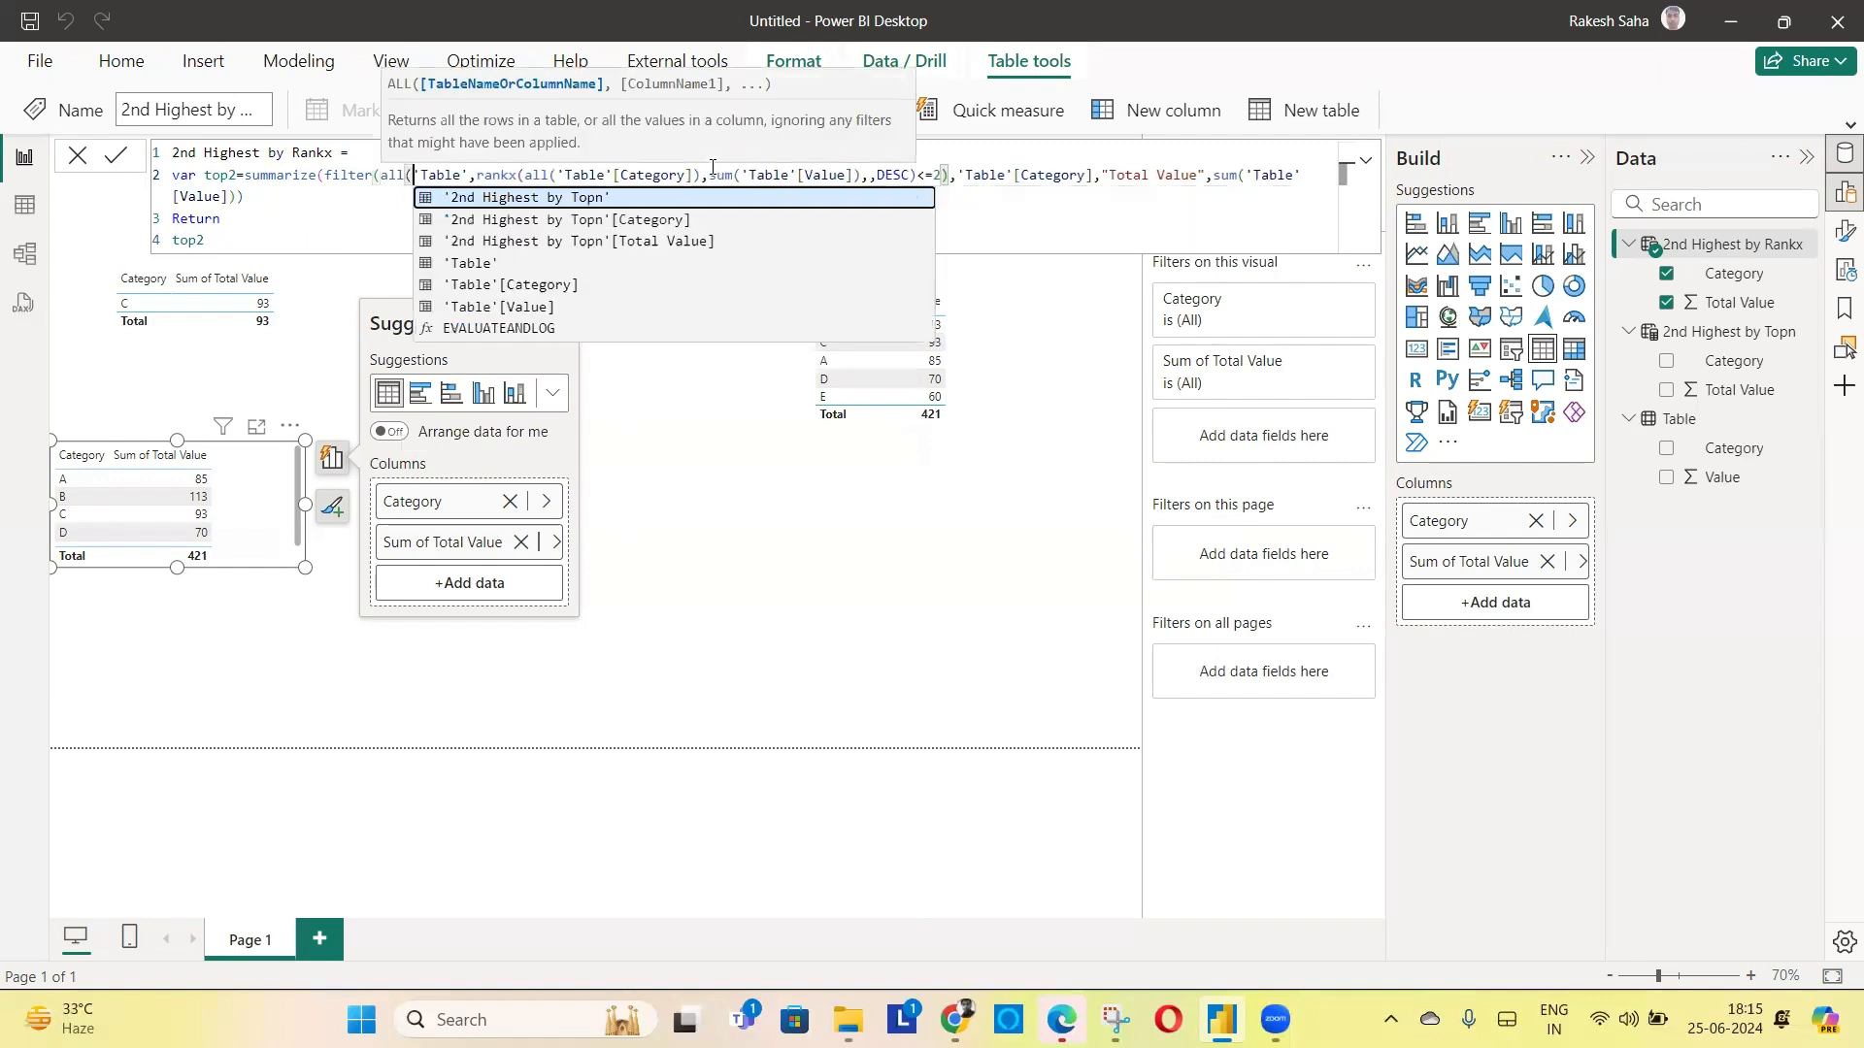
pyautogui.click(549, 286)
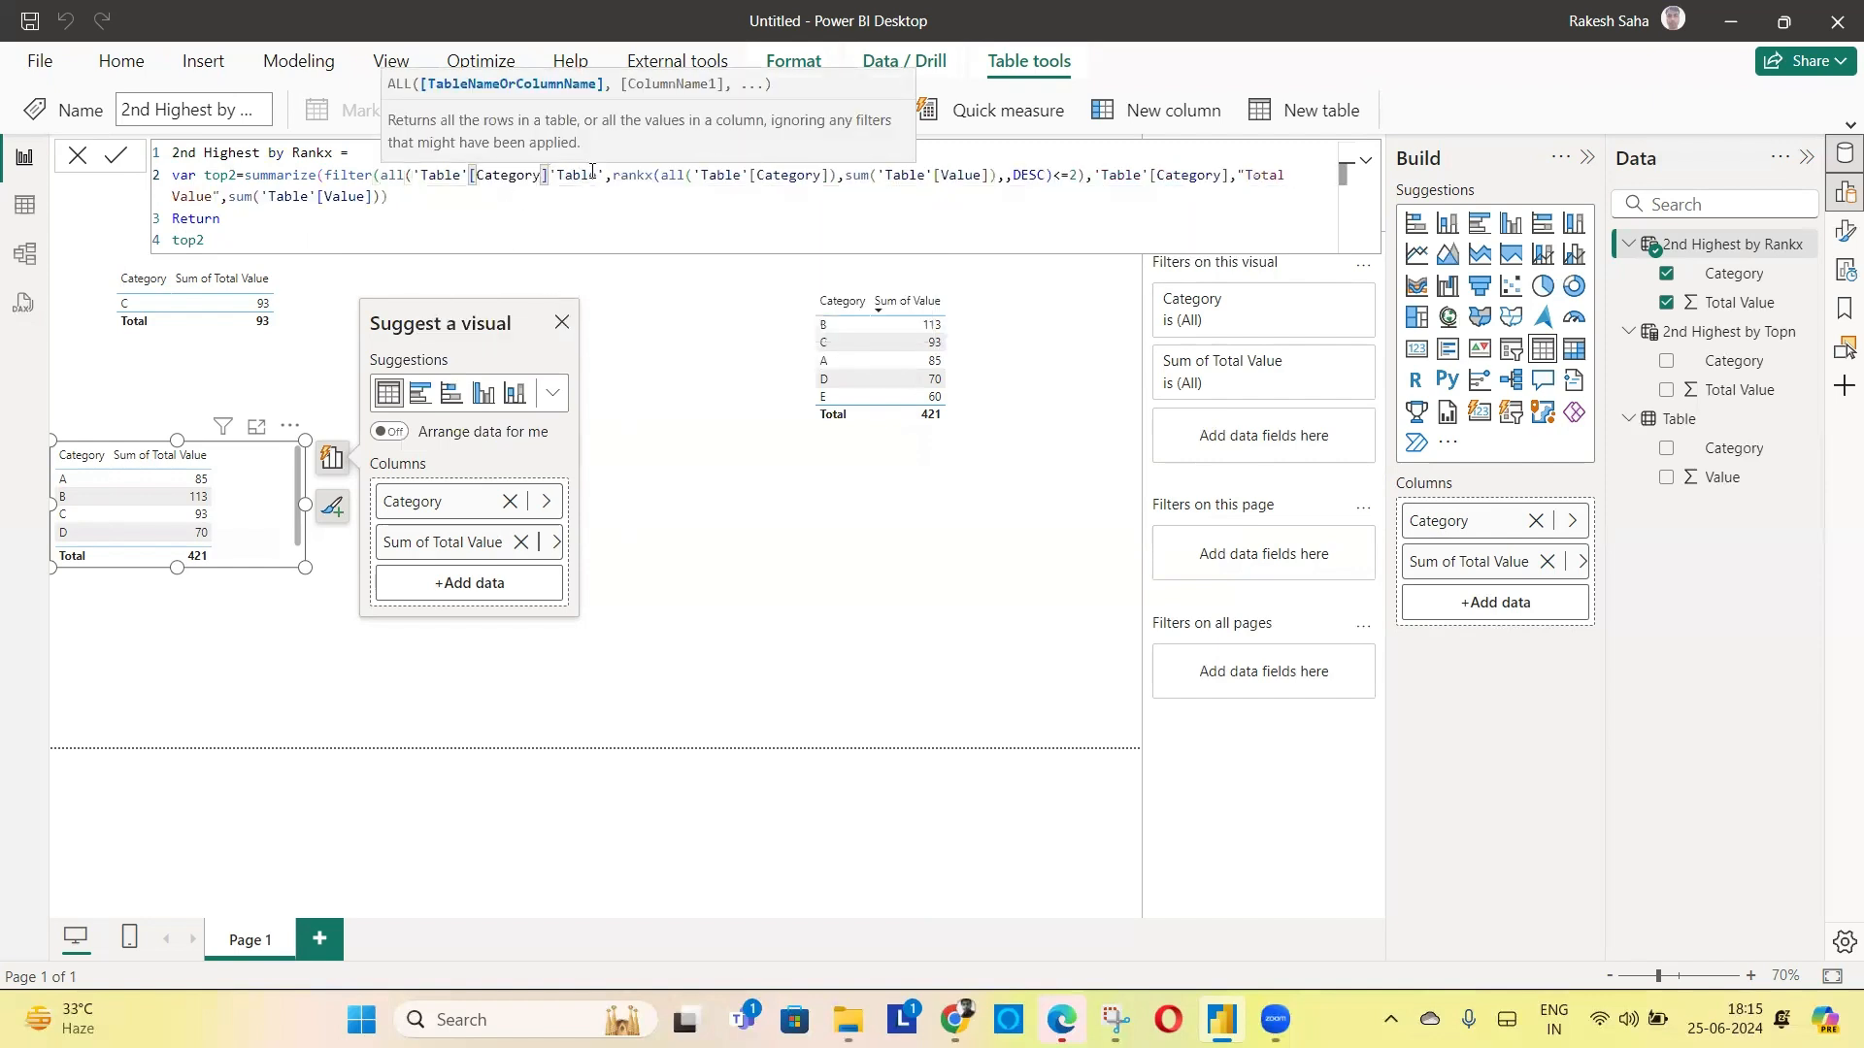
pyautogui.moveTo(605, 175); pyautogui.dragTo(550, 175)
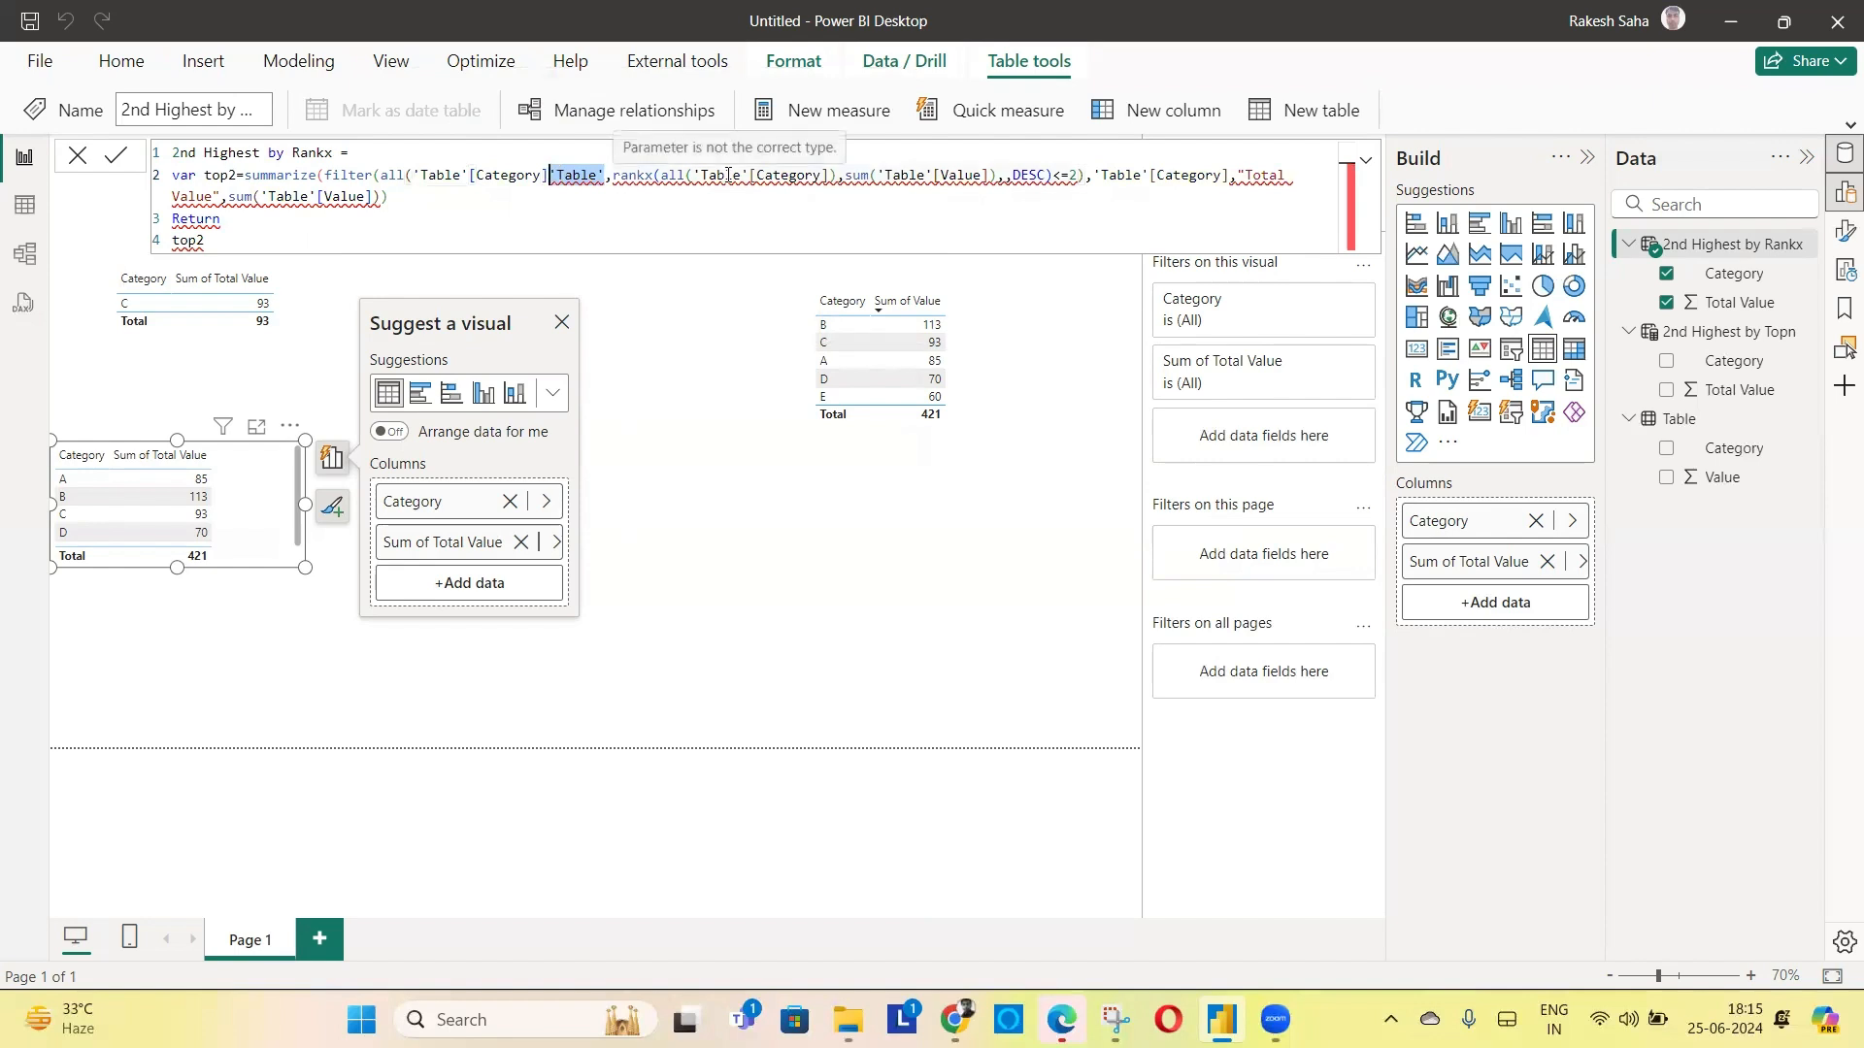
pyautogui.press('BackSpace')
pyautogui.write(')')
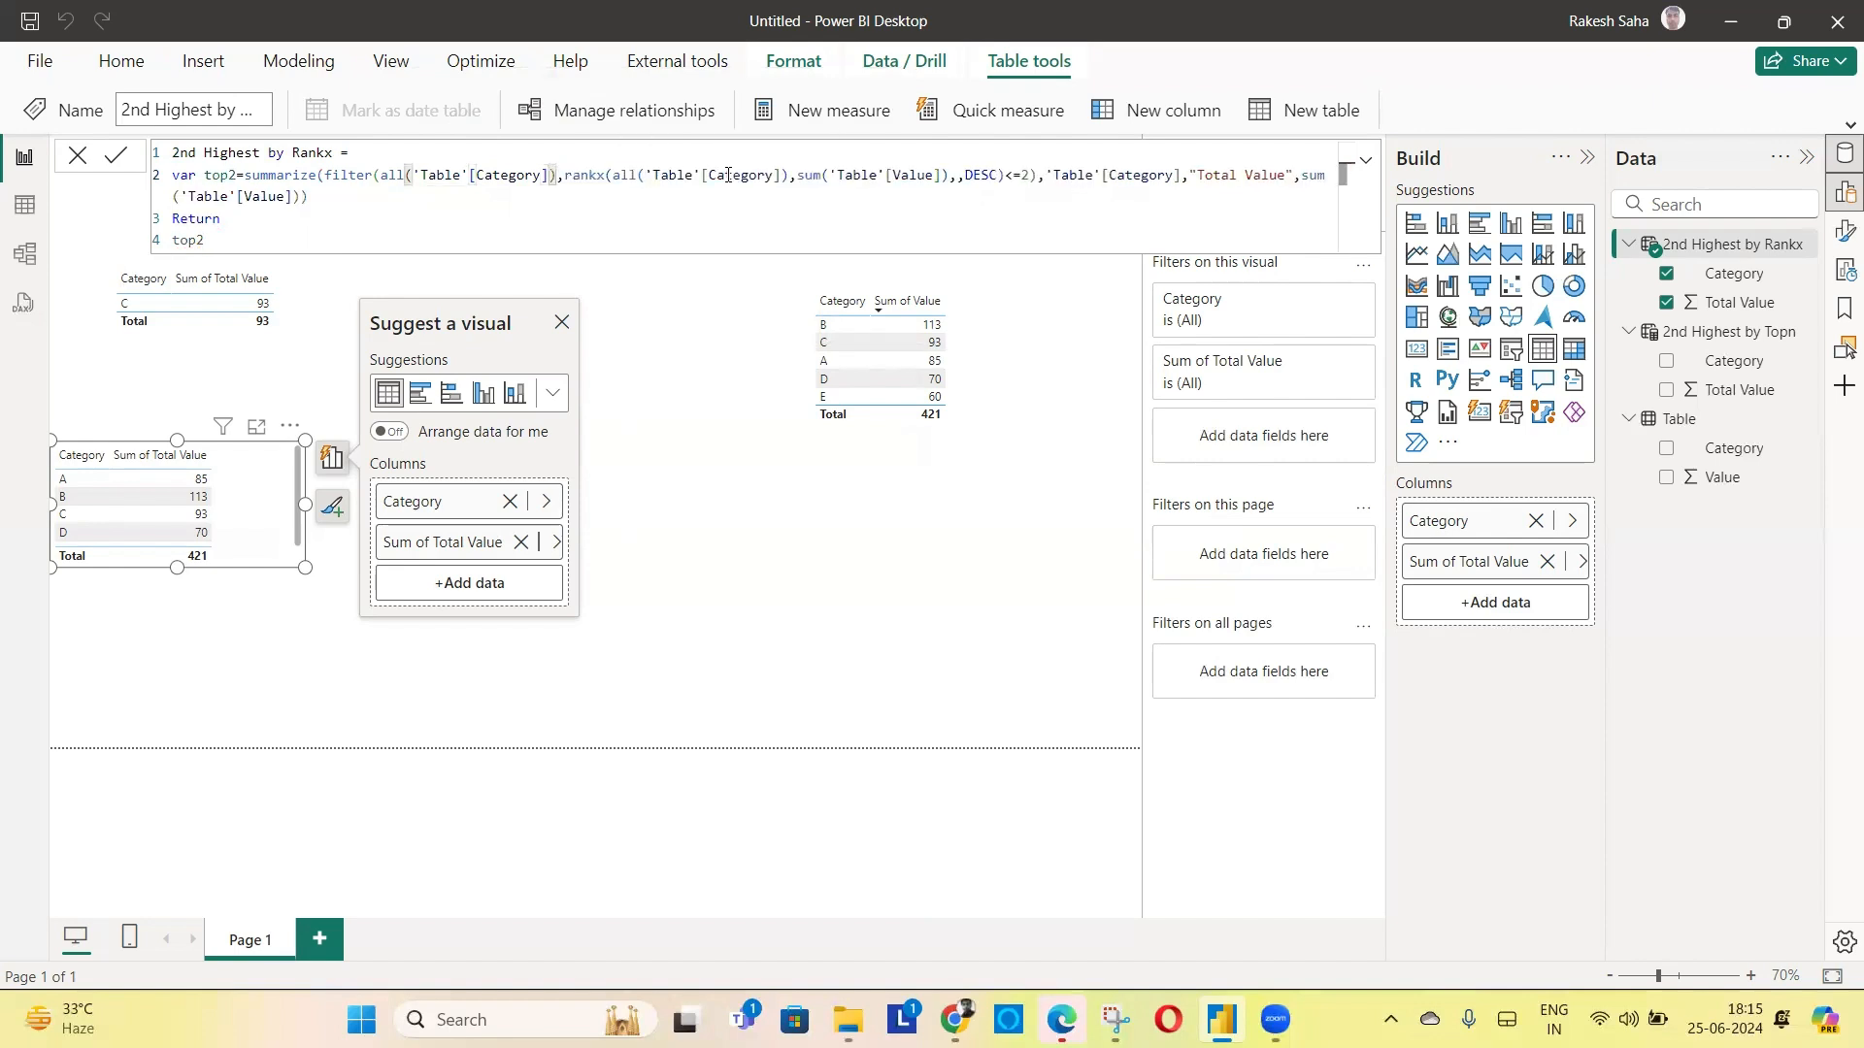
# Wrap RANKX's sum('Table'[Value]) expression in a CALCULATE function and commit the formula
pyautogui.click(799, 174)
pyautogui.write('calcul')
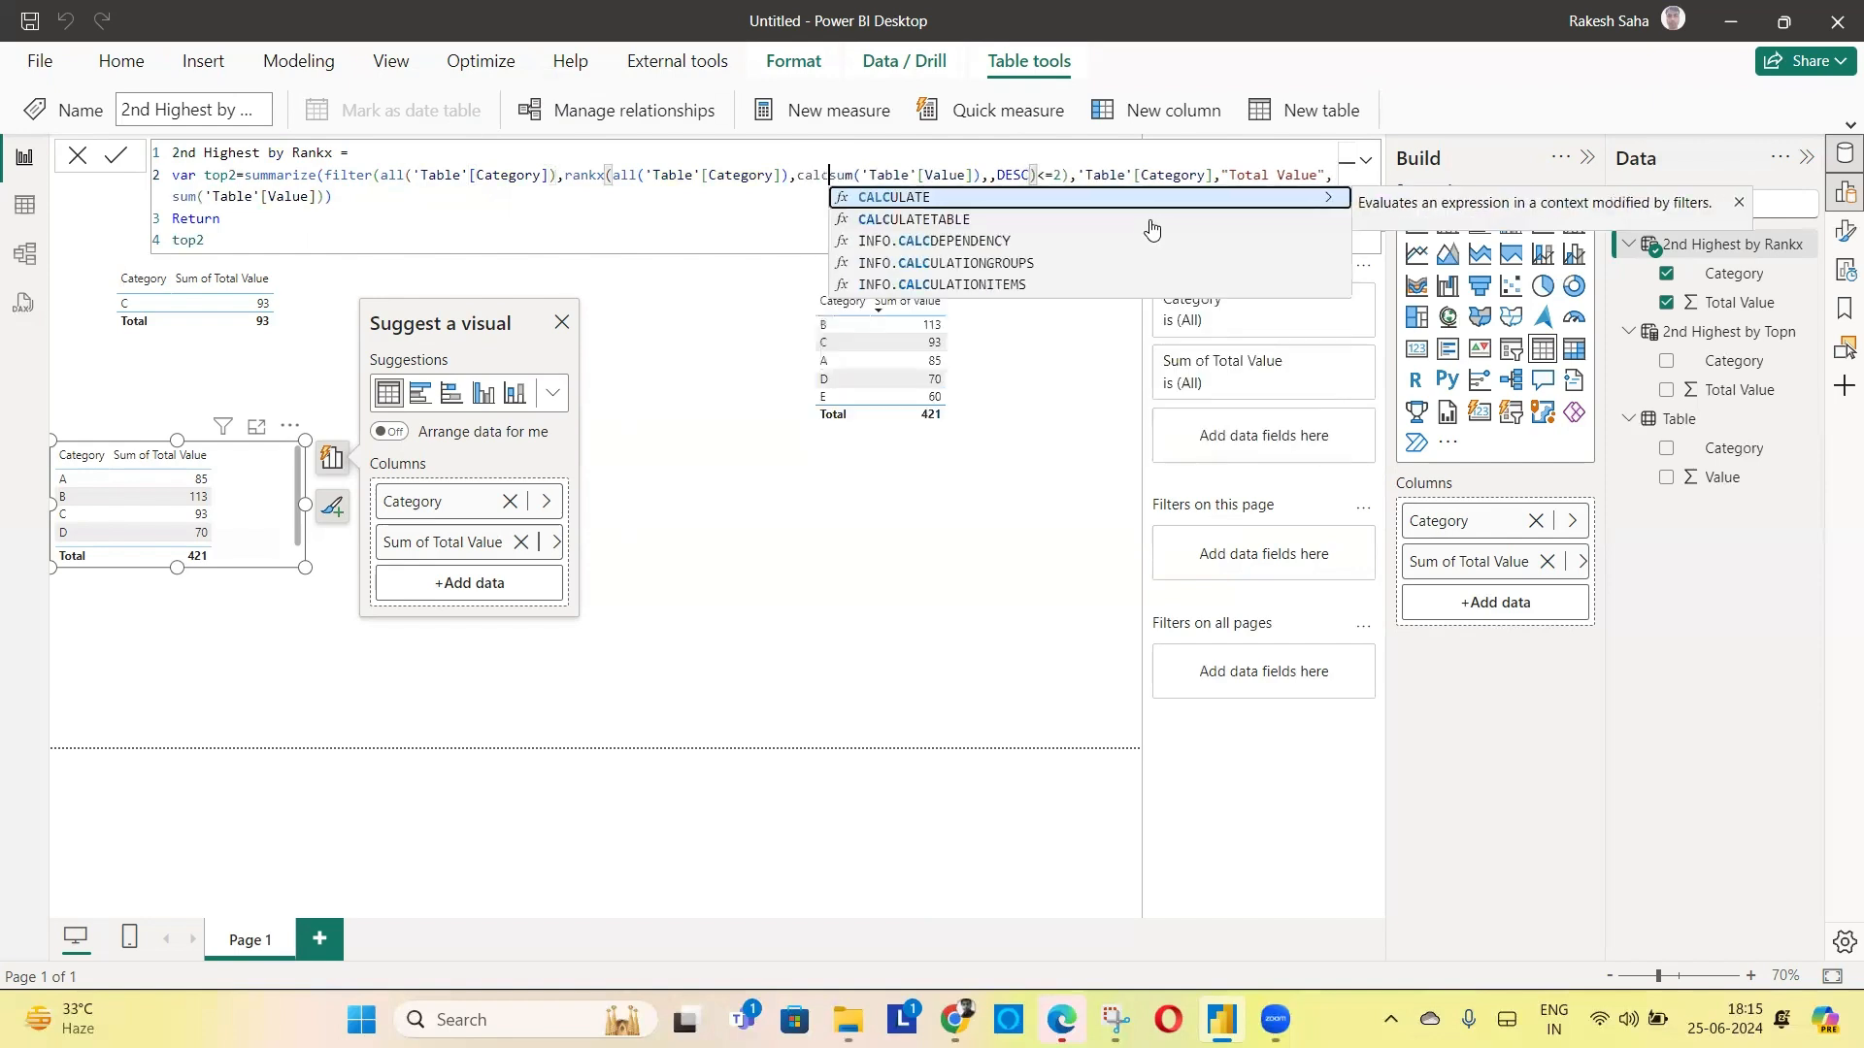
pyautogui.write('ate(')
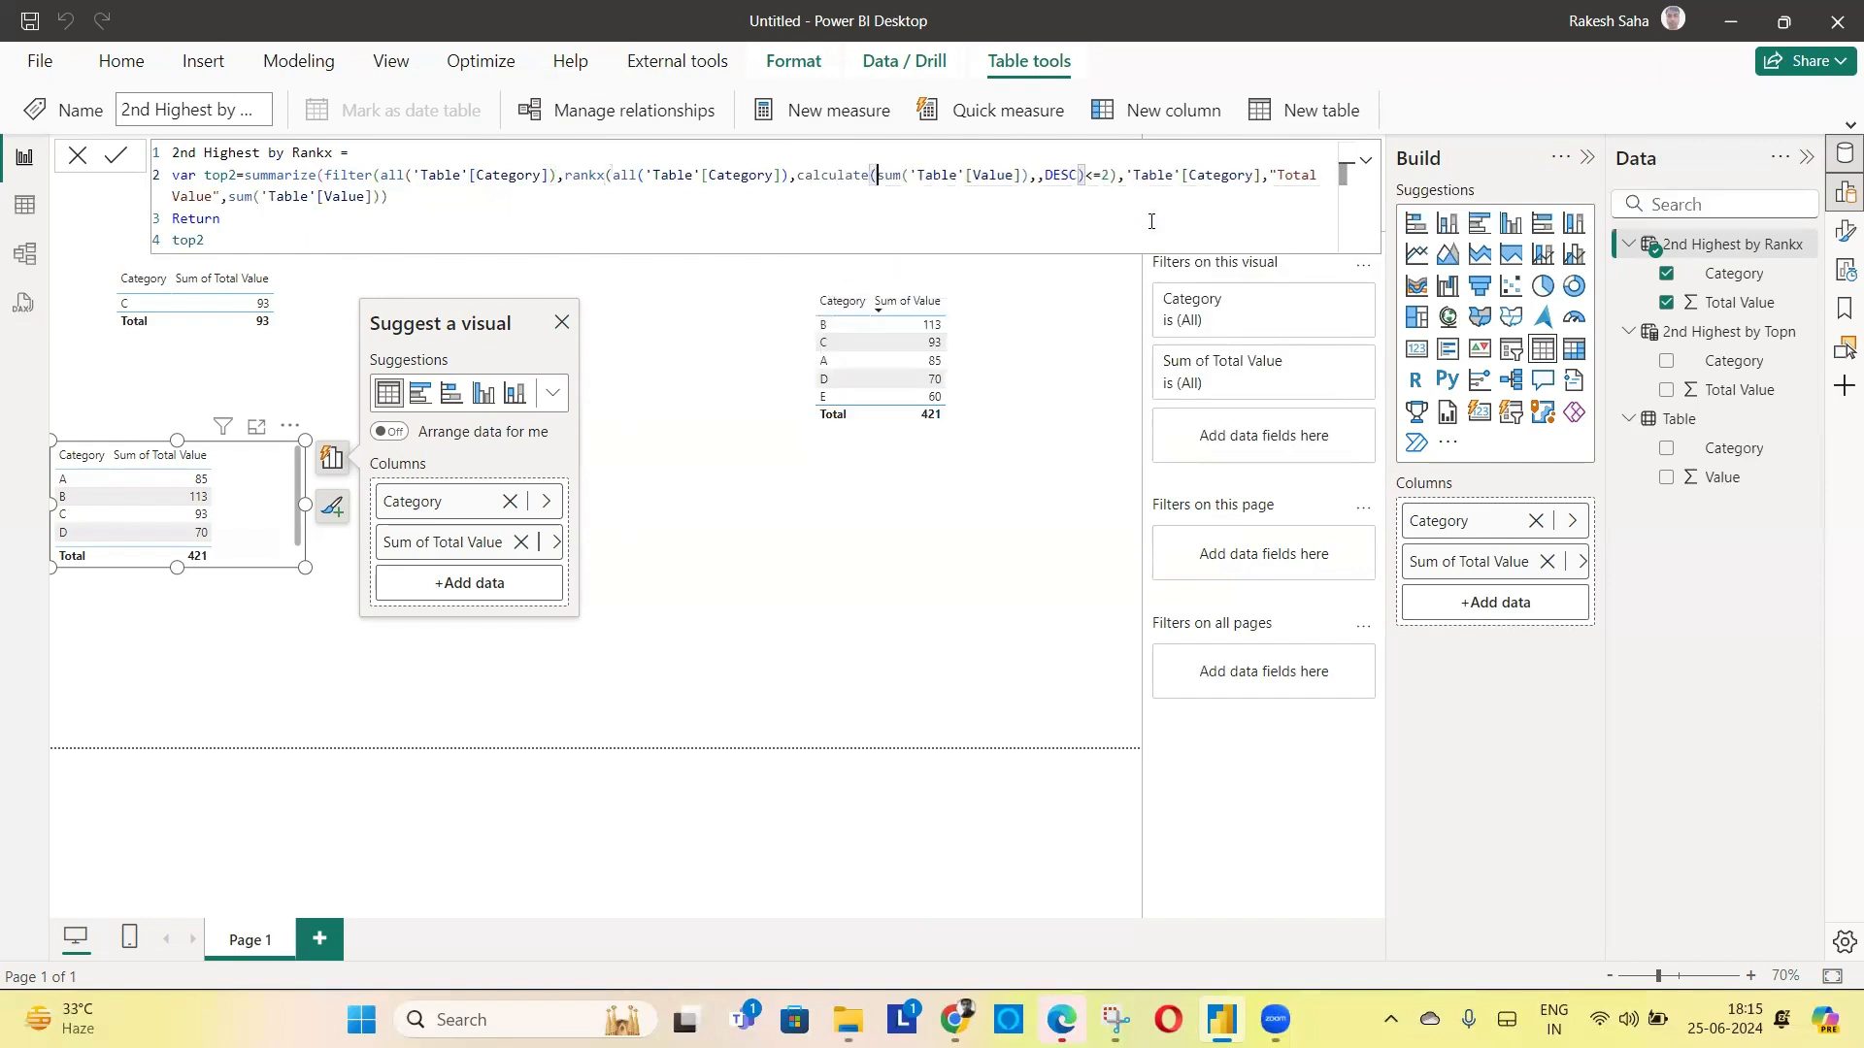
pyautogui.click(1027, 175)
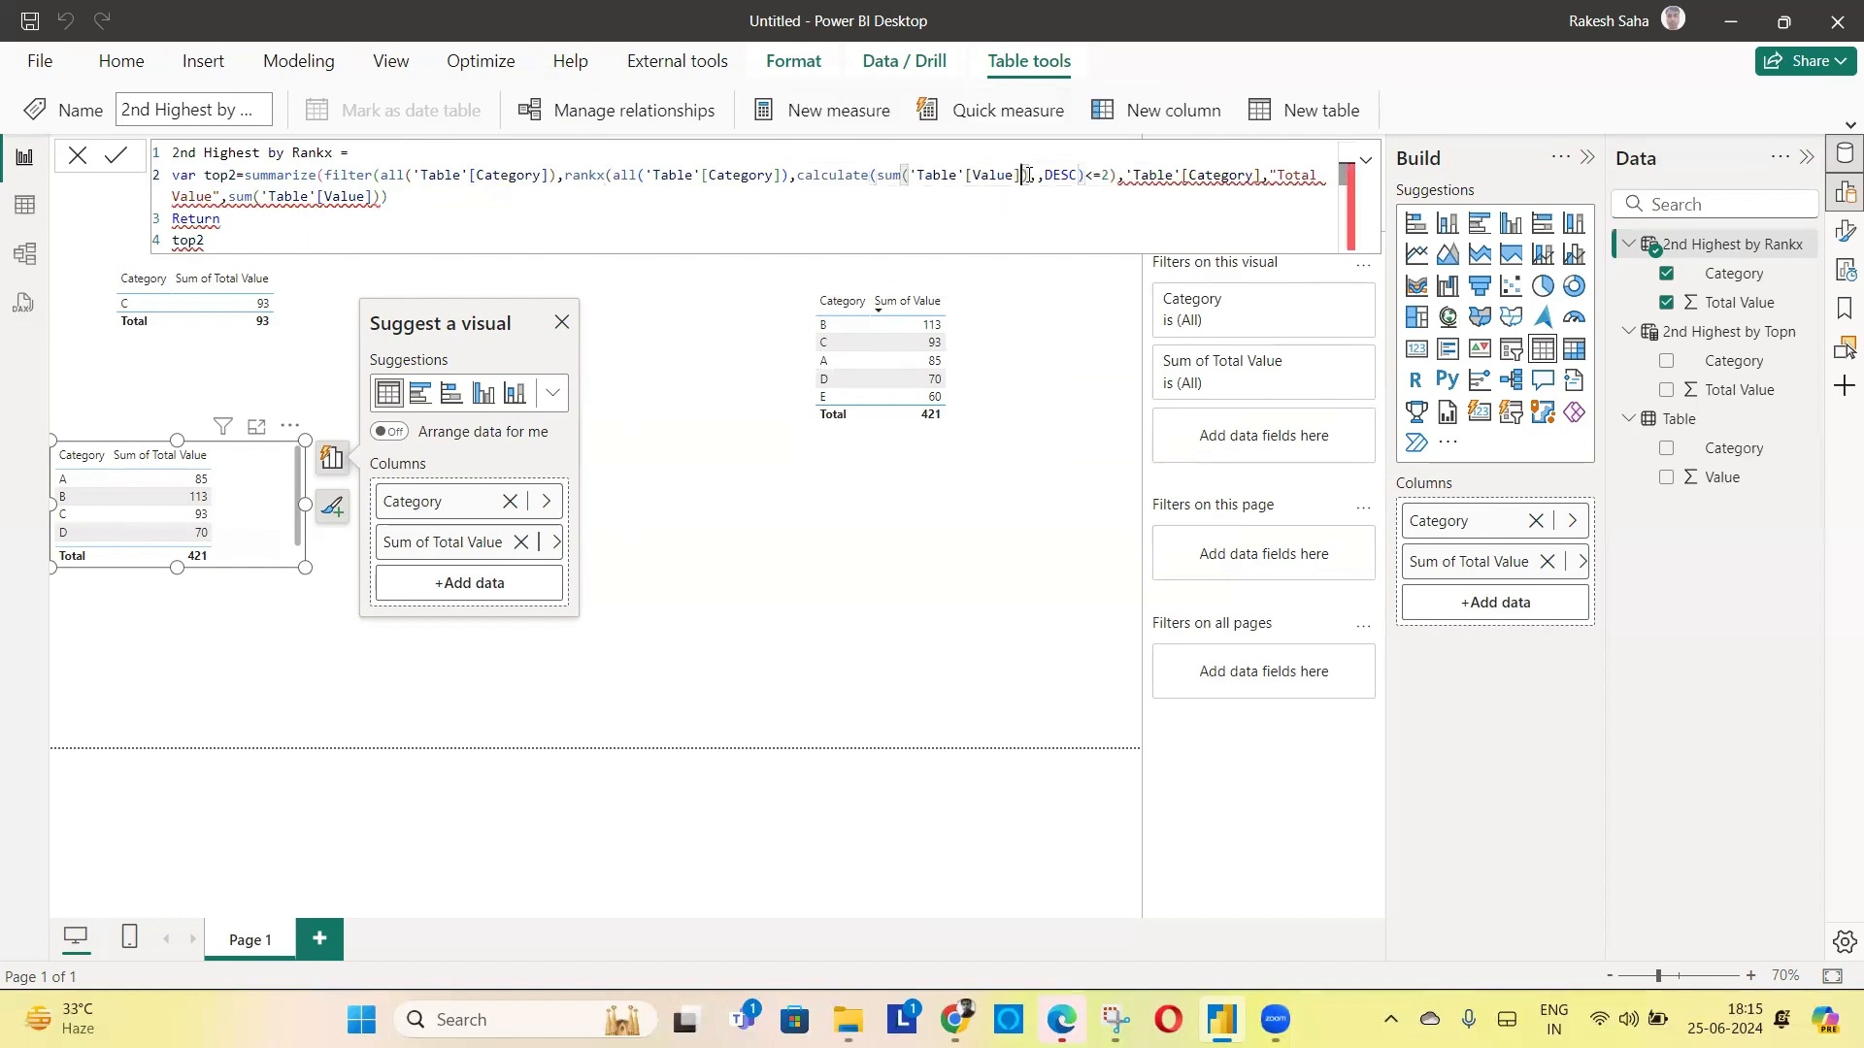
pyautogui.write('),')
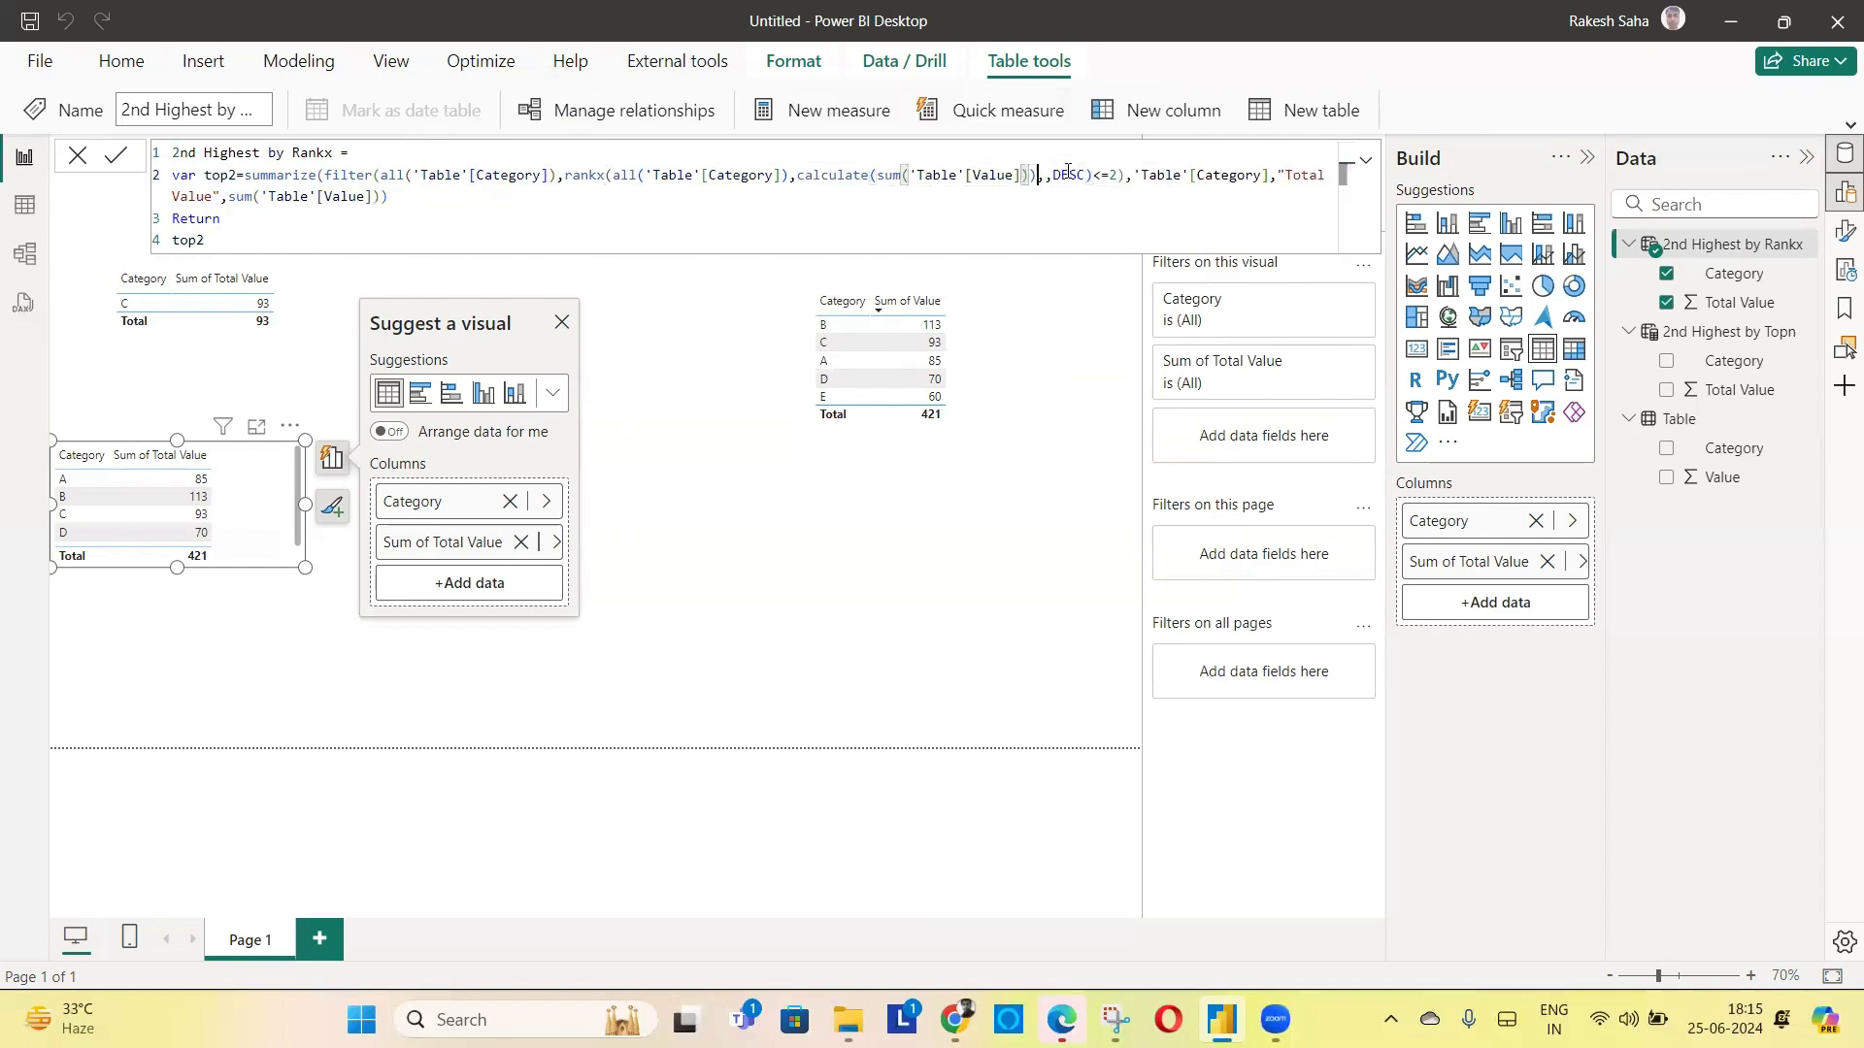
pyautogui.press('Return')
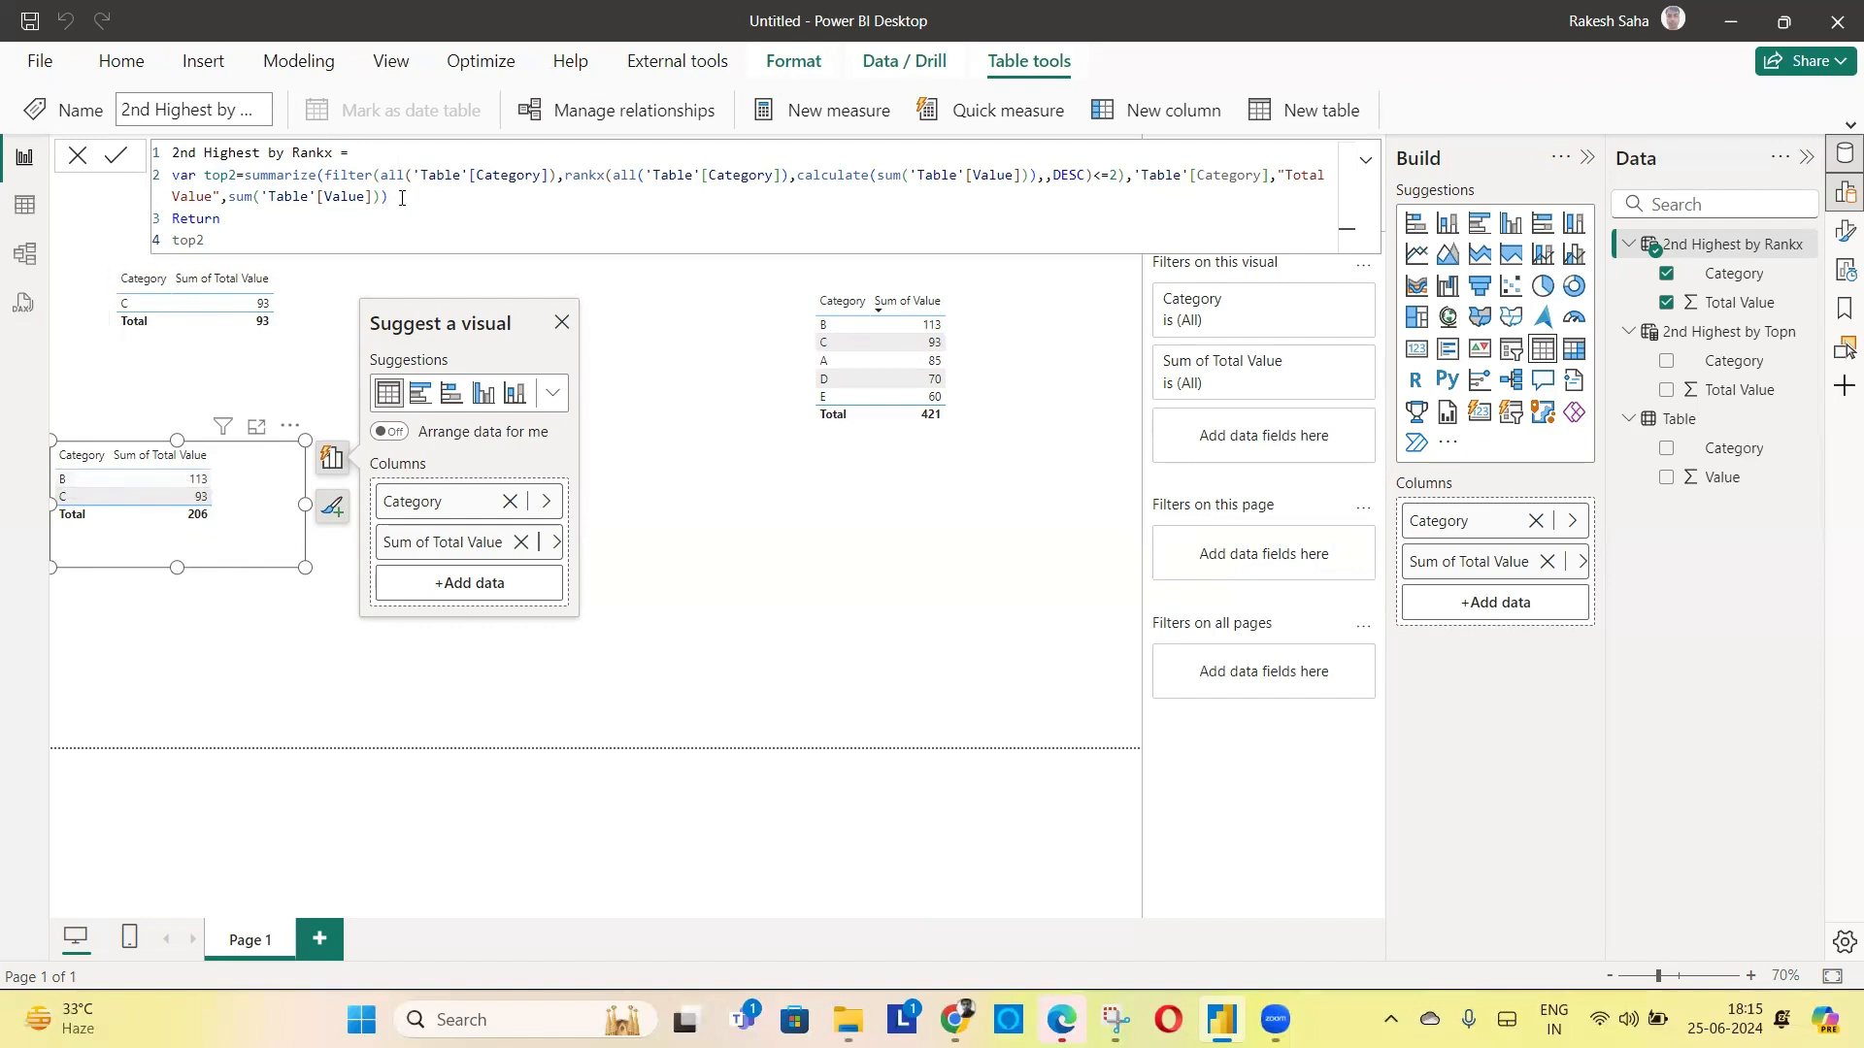
# Duplicate the complete var top2 definition onto a new line directly above Return
pyautogui.moveTo(401, 198); pyautogui.dragTo(163, 180)
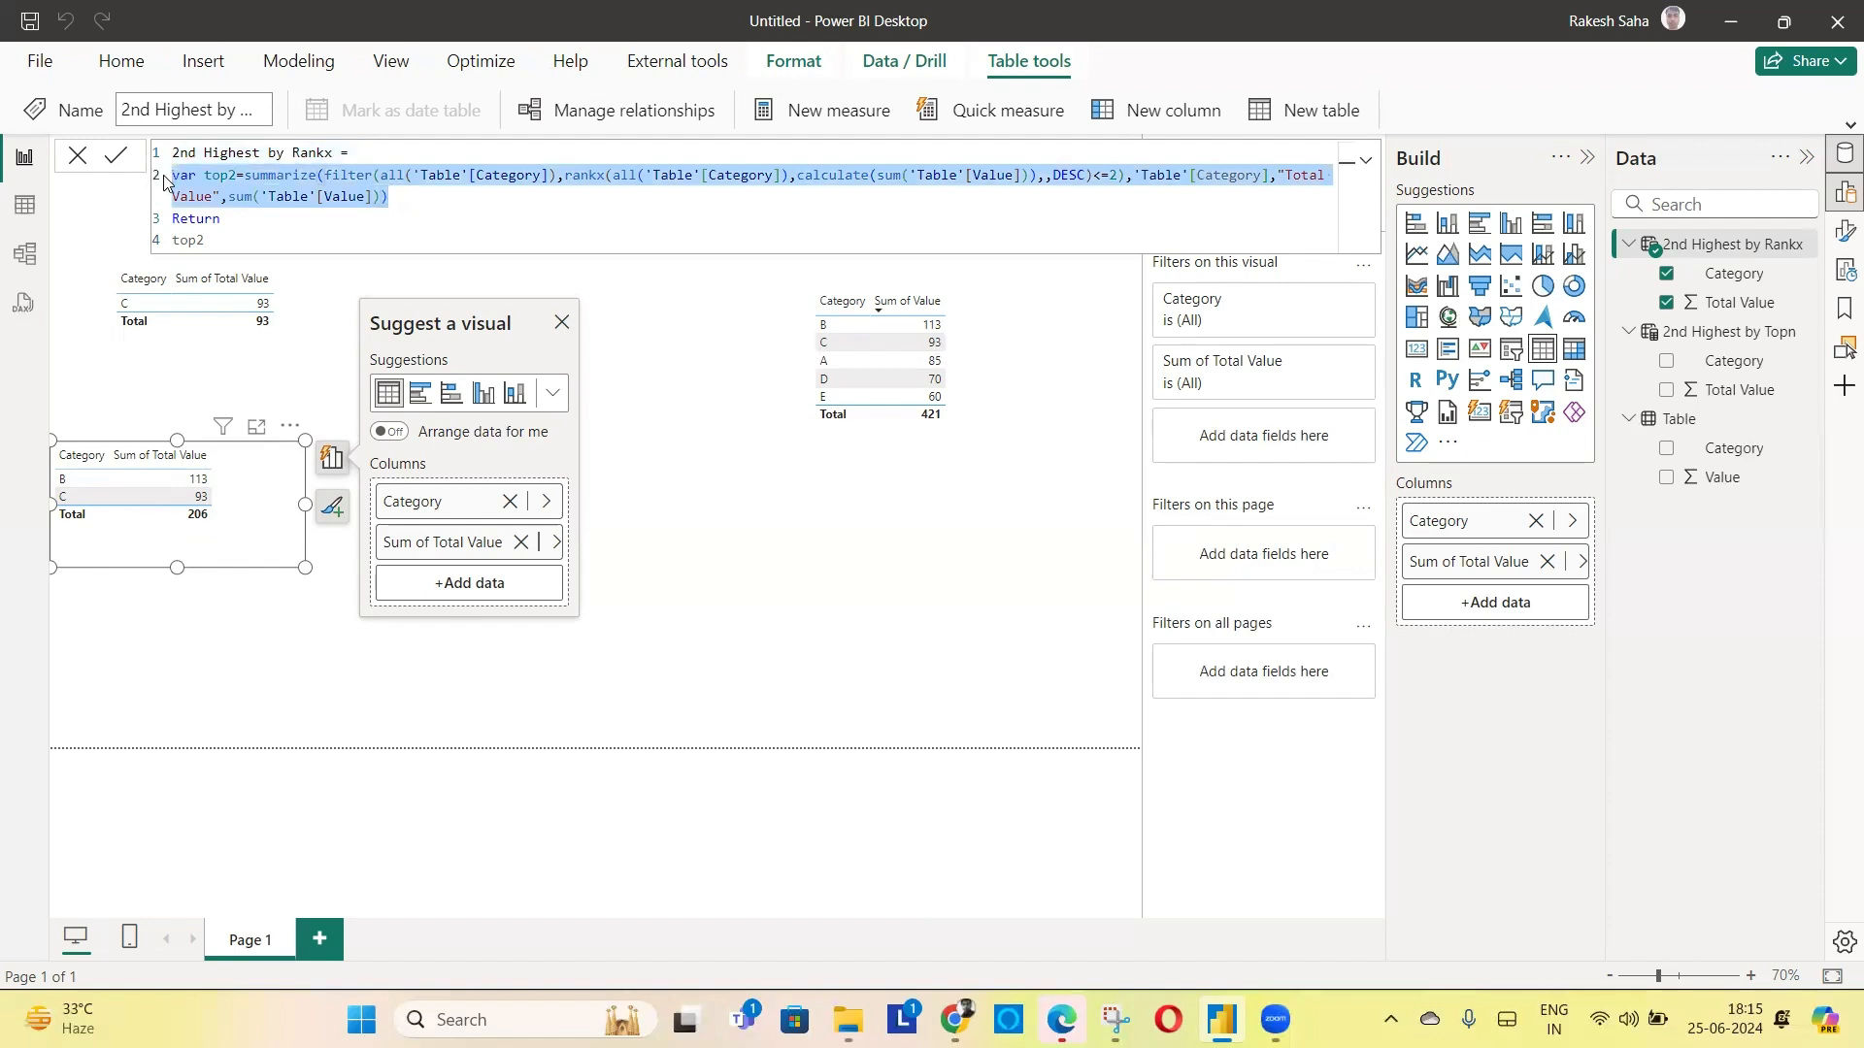
pyautogui.click(414, 204)
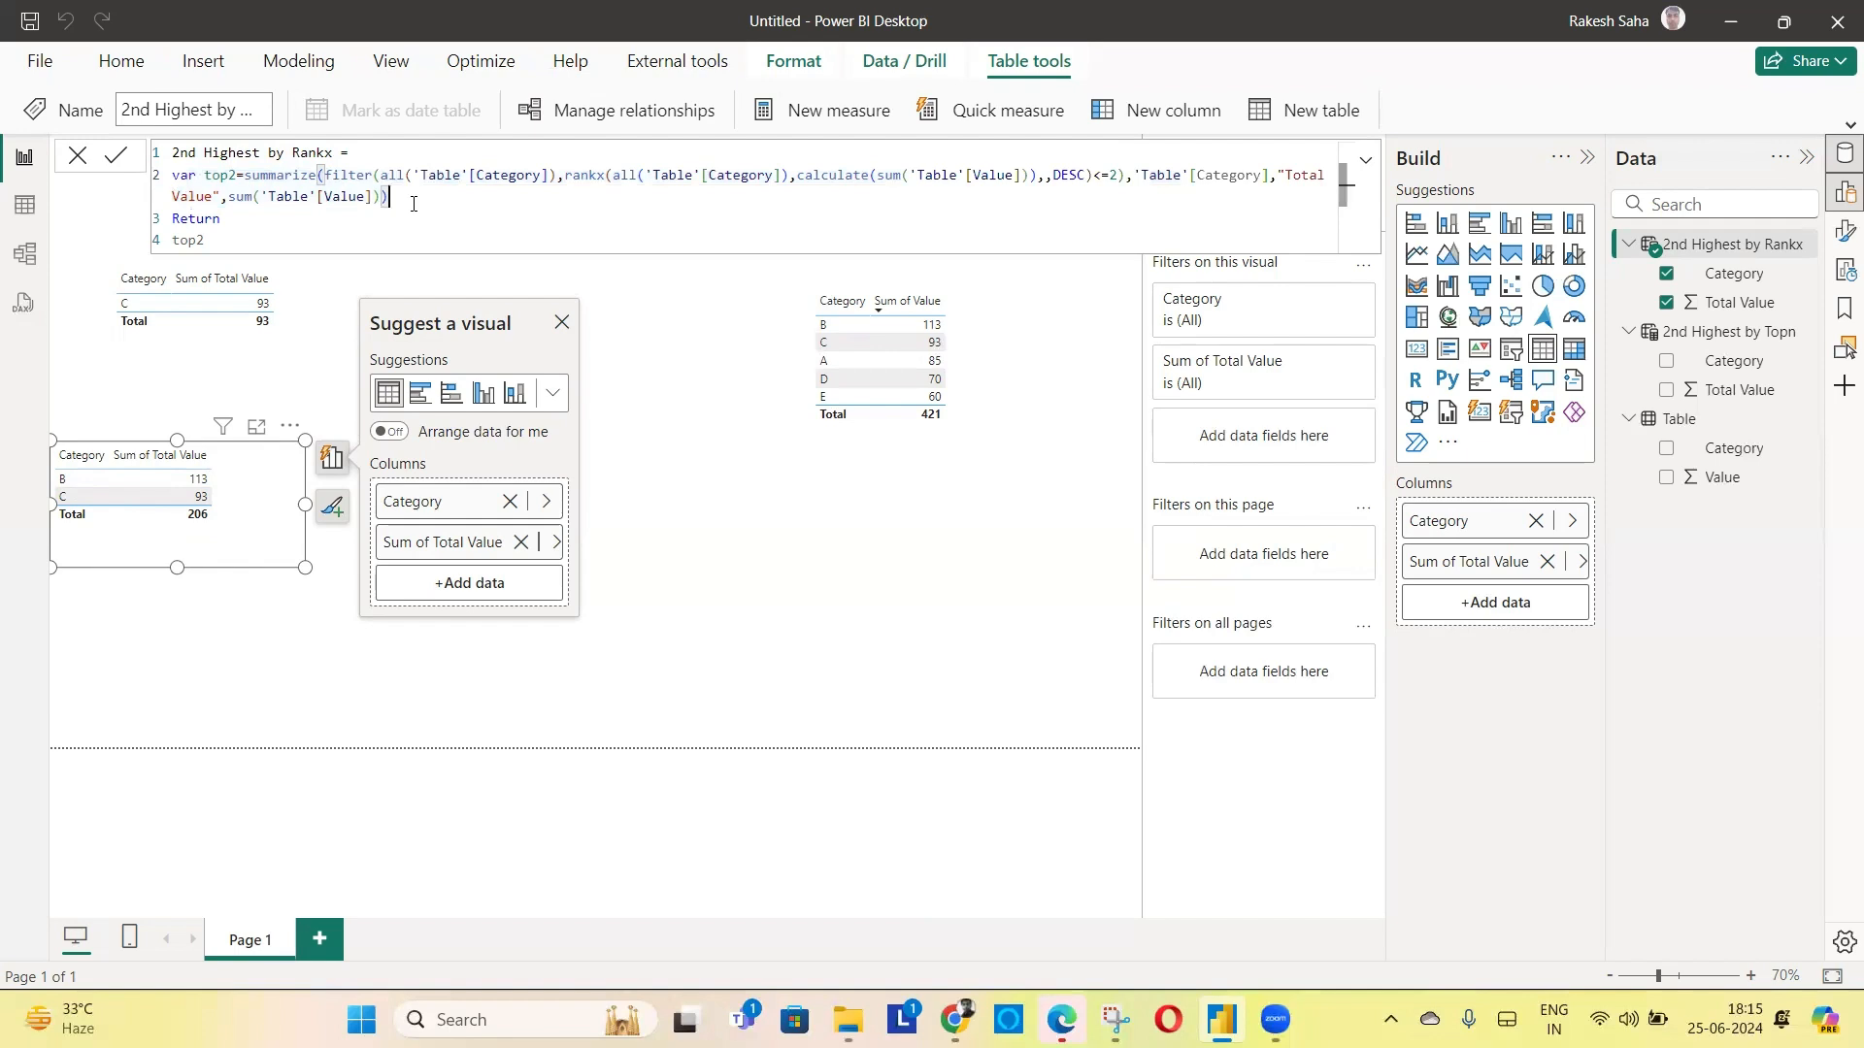
pyautogui.hotkey('shift', 'Return')
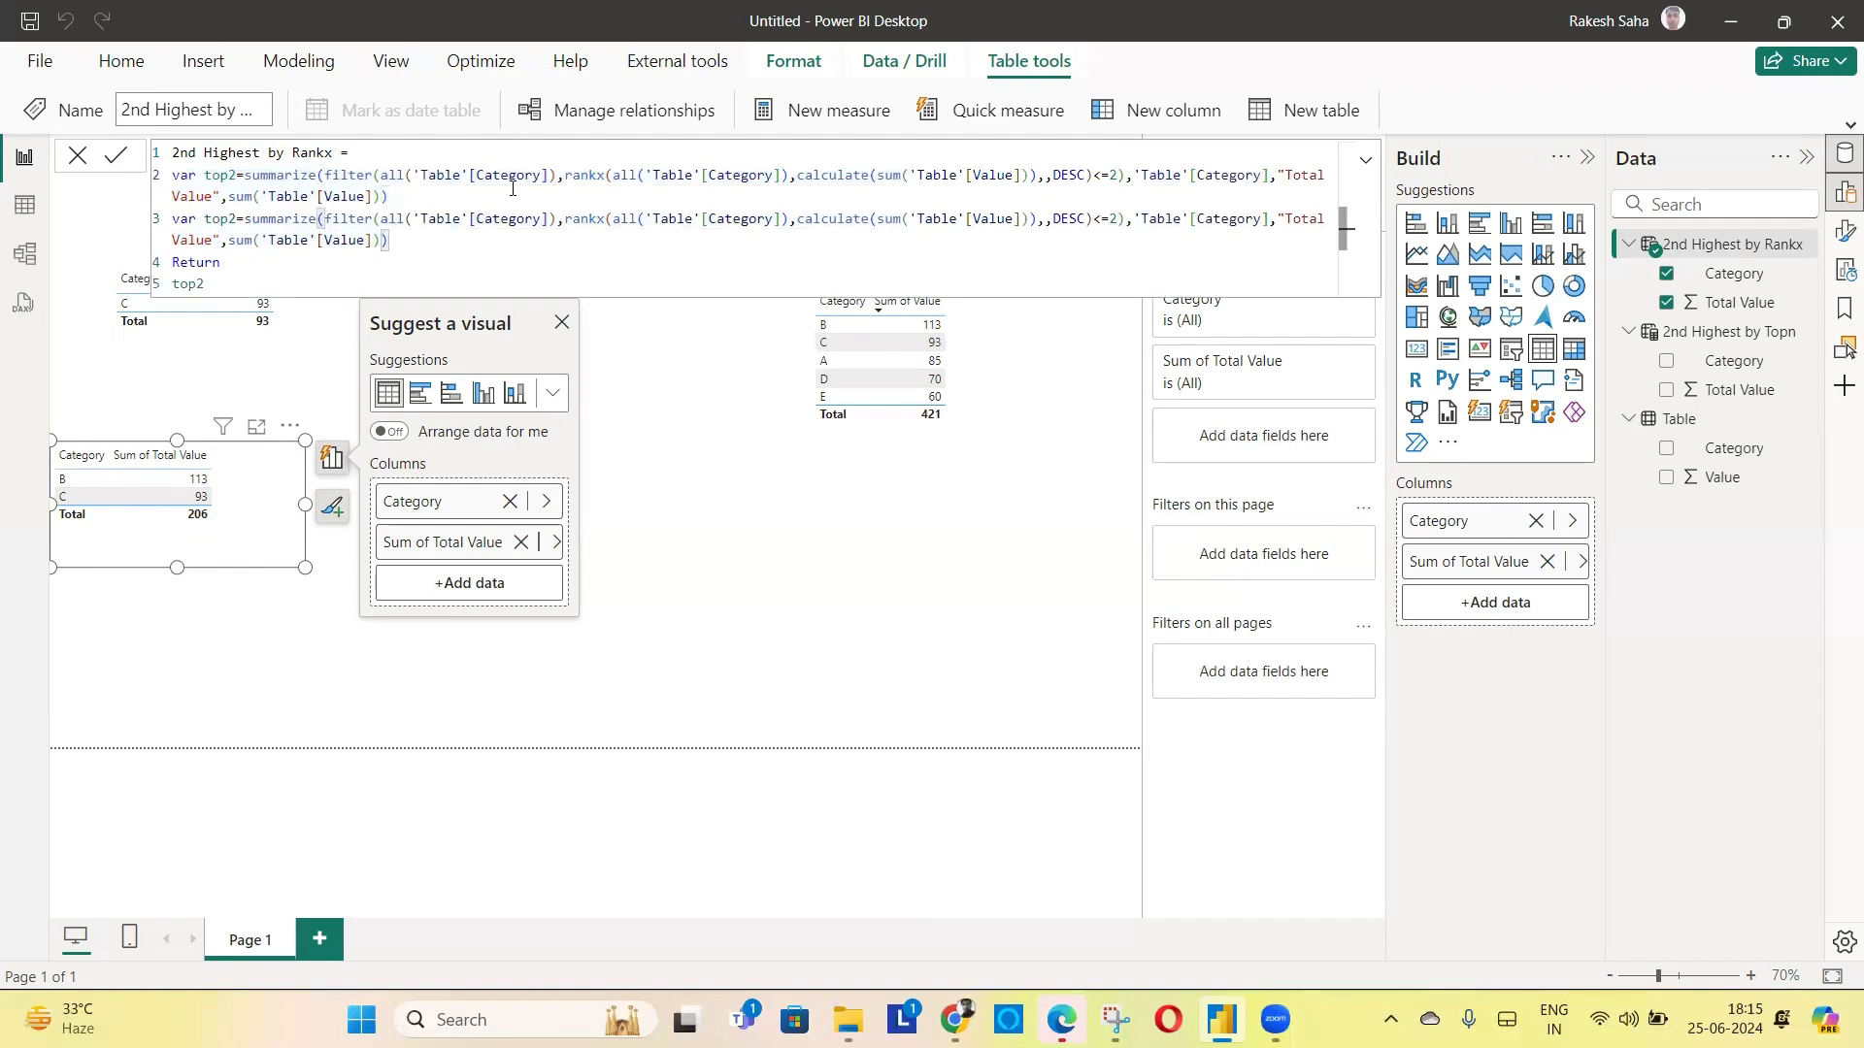
# Rename the duplicated variable in the 2nd Highest by Rankx formula to top1 and change its rank condition to <=1
pyautogui.click(237, 218)
pyautogui.press('BackSpace')
pyautogui.write('1')
pyautogui.click(1119, 219)
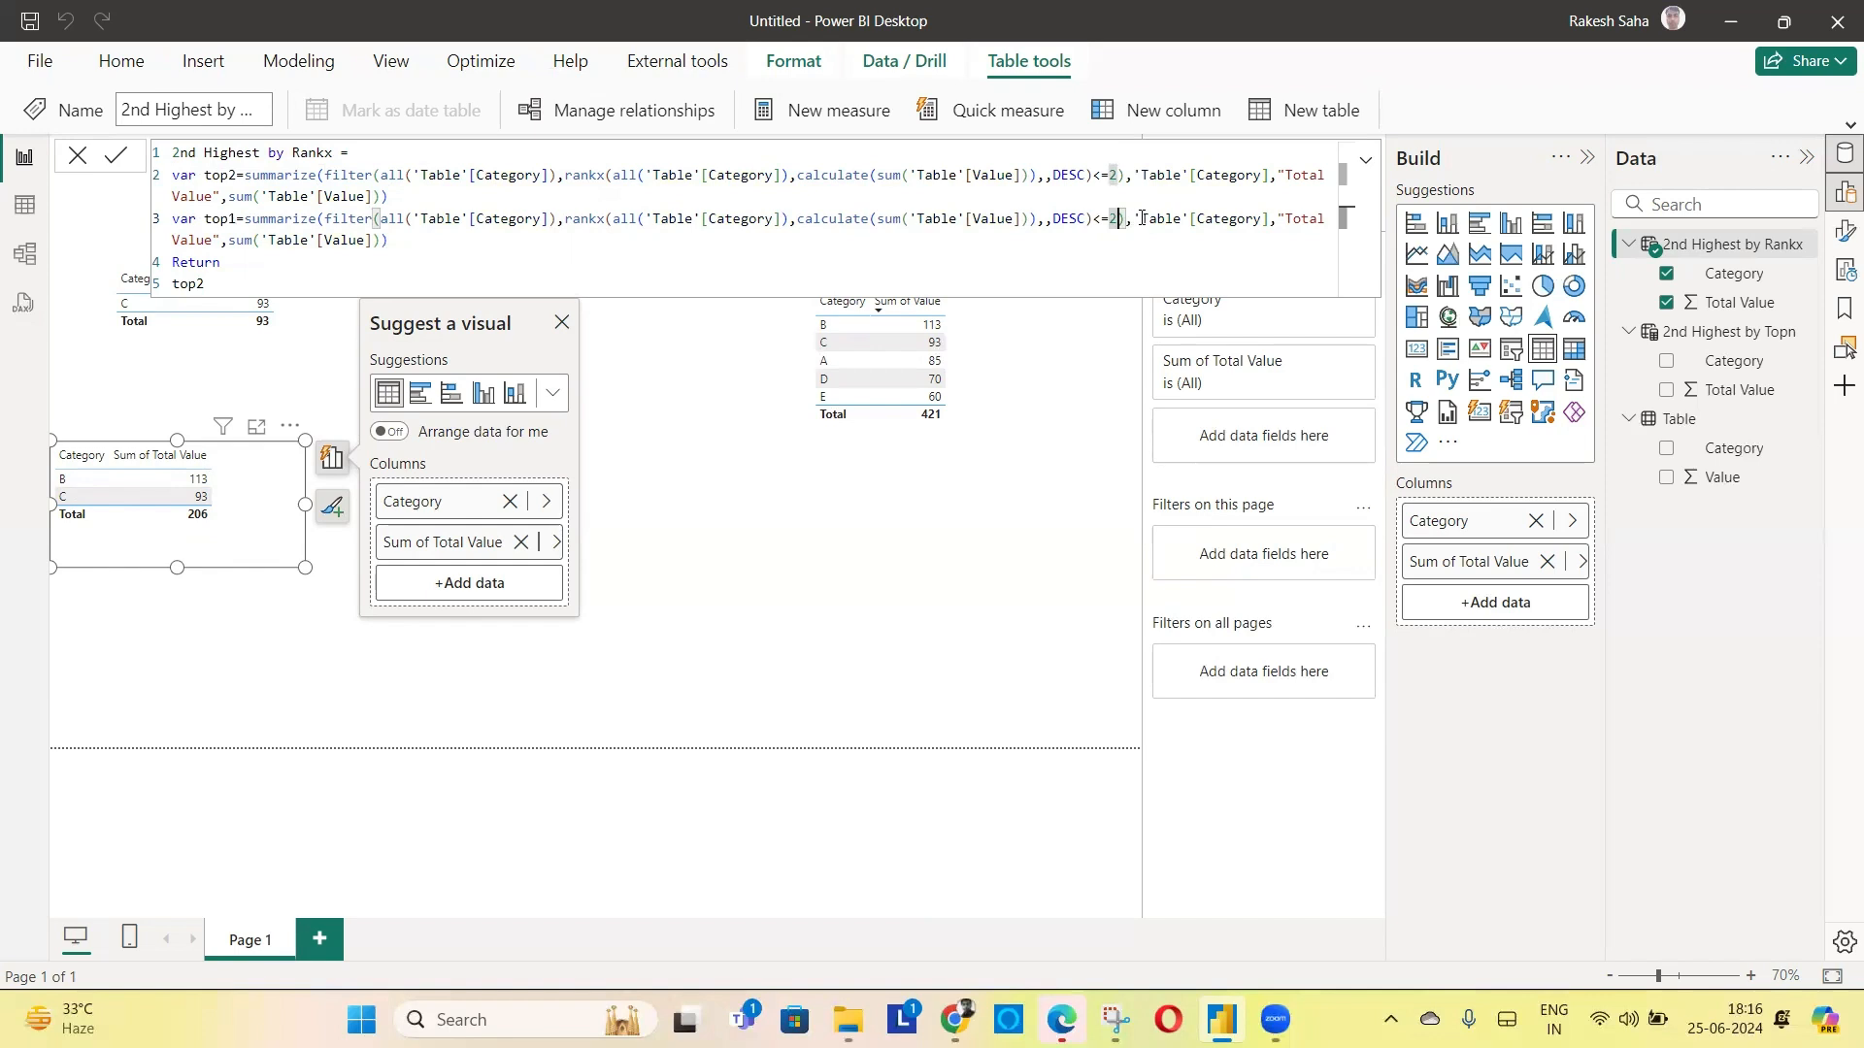
pyautogui.press('BackSpace')
pyautogui.write('1')
# Make the 2nd Highest by Rankx formula return top1 and commit the formula
pyautogui.click(248, 283)
pyautogui.press('BackSpace')
pyautogui.write('1')
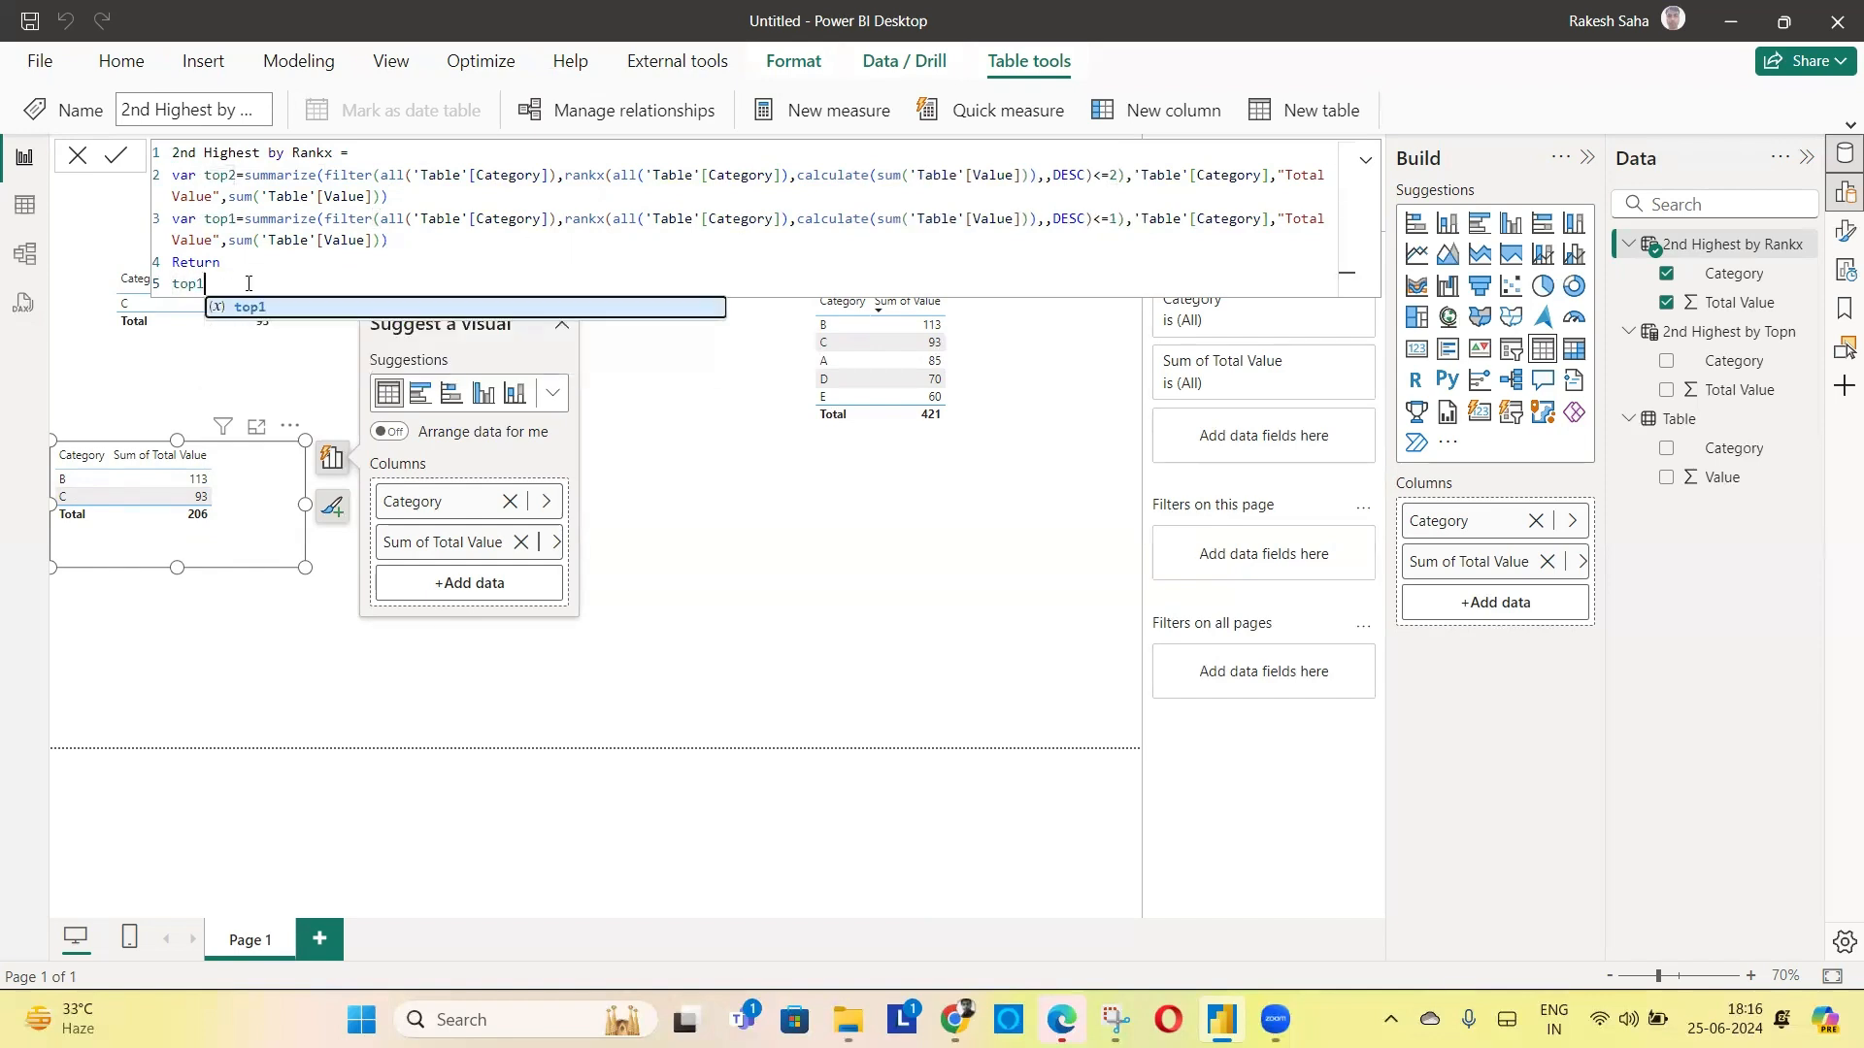
pyautogui.press('Tab')
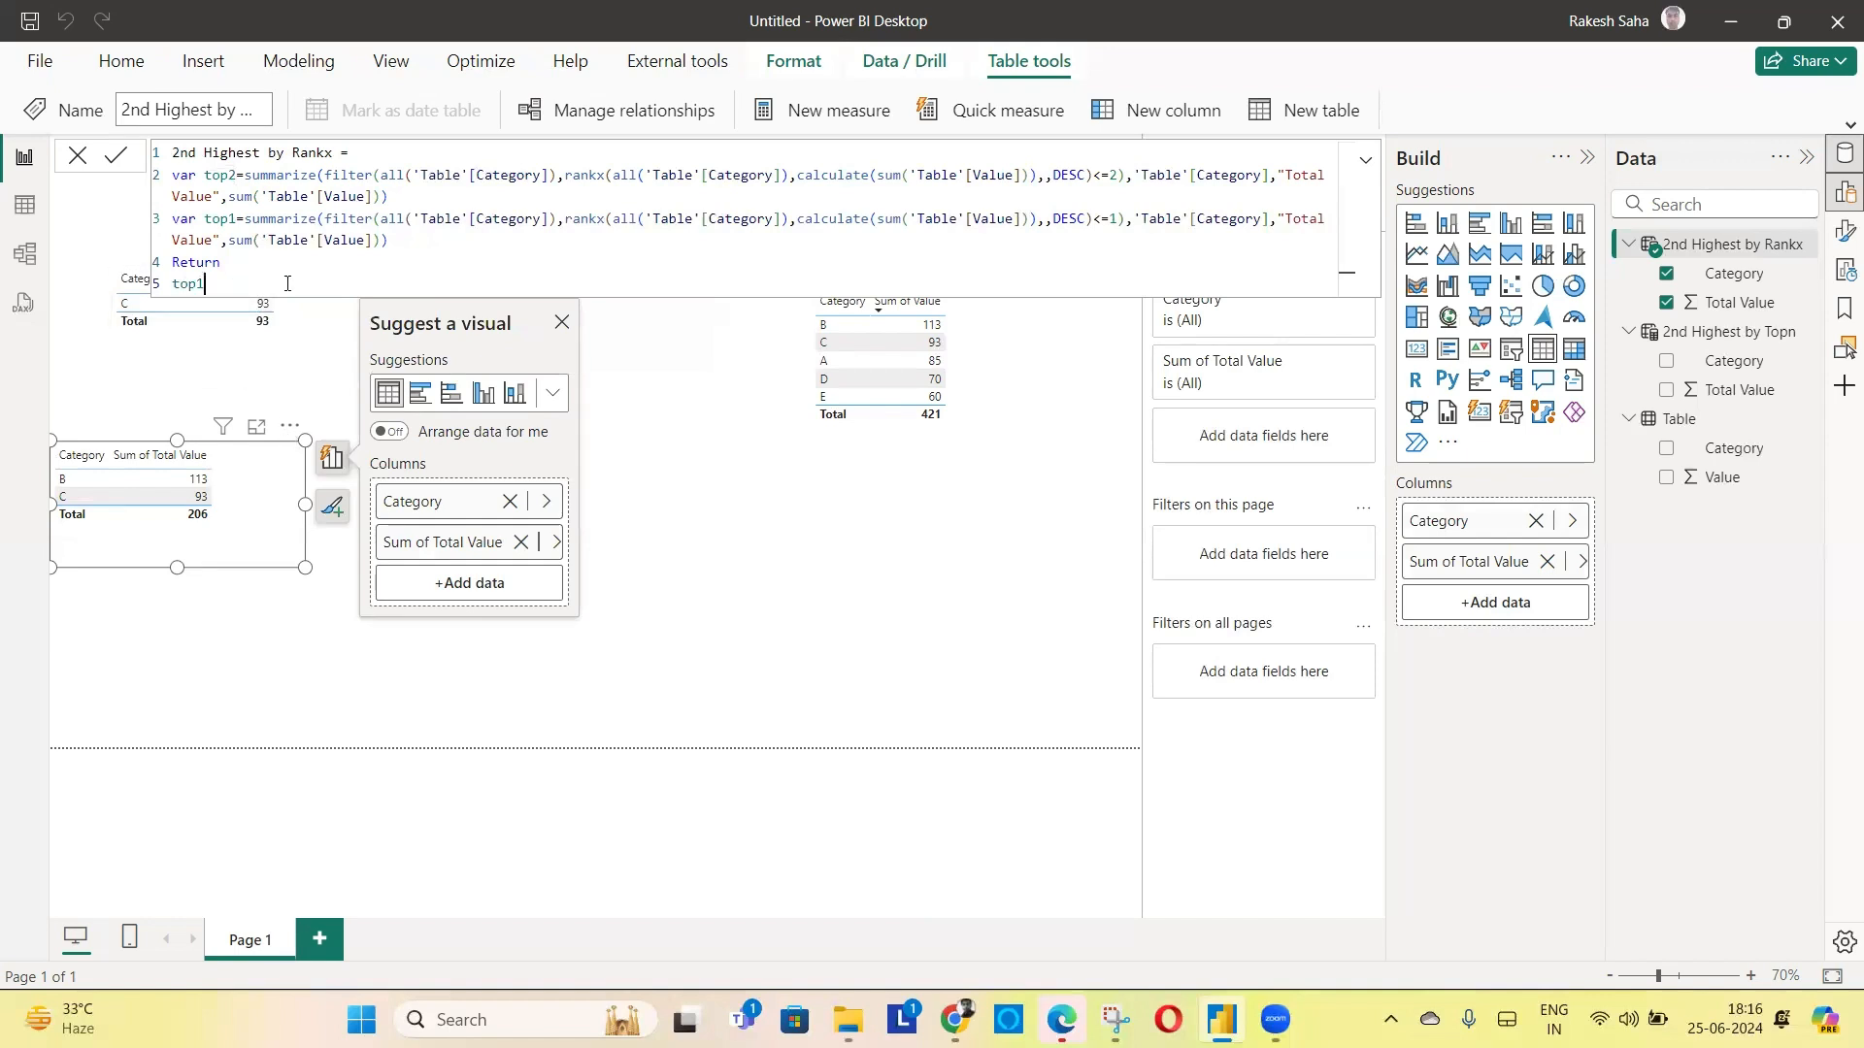
pyautogui.press('Return')
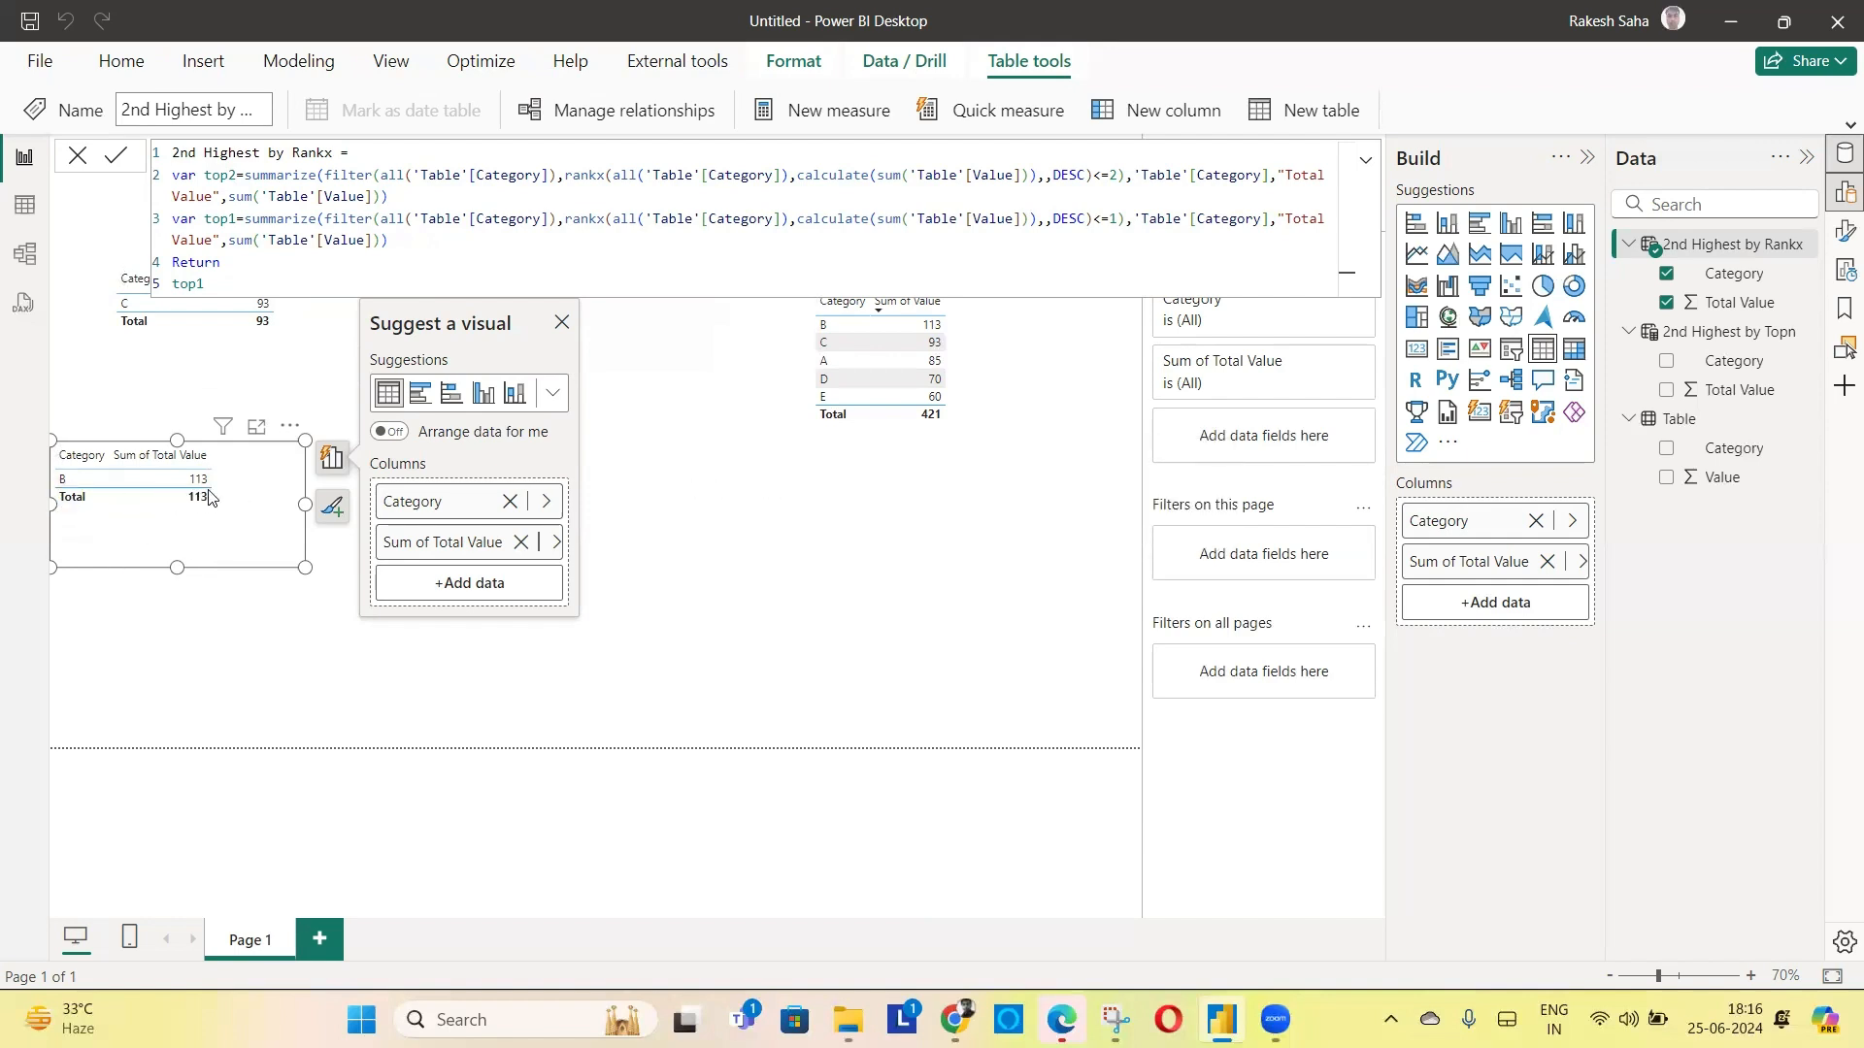
# Replace the formula's return expression with except(top2,top1), commit it and deselect the table visual
pyautogui.moveTo(218, 290); pyautogui.dragTo(167, 291)
pyautogui.write('exce')
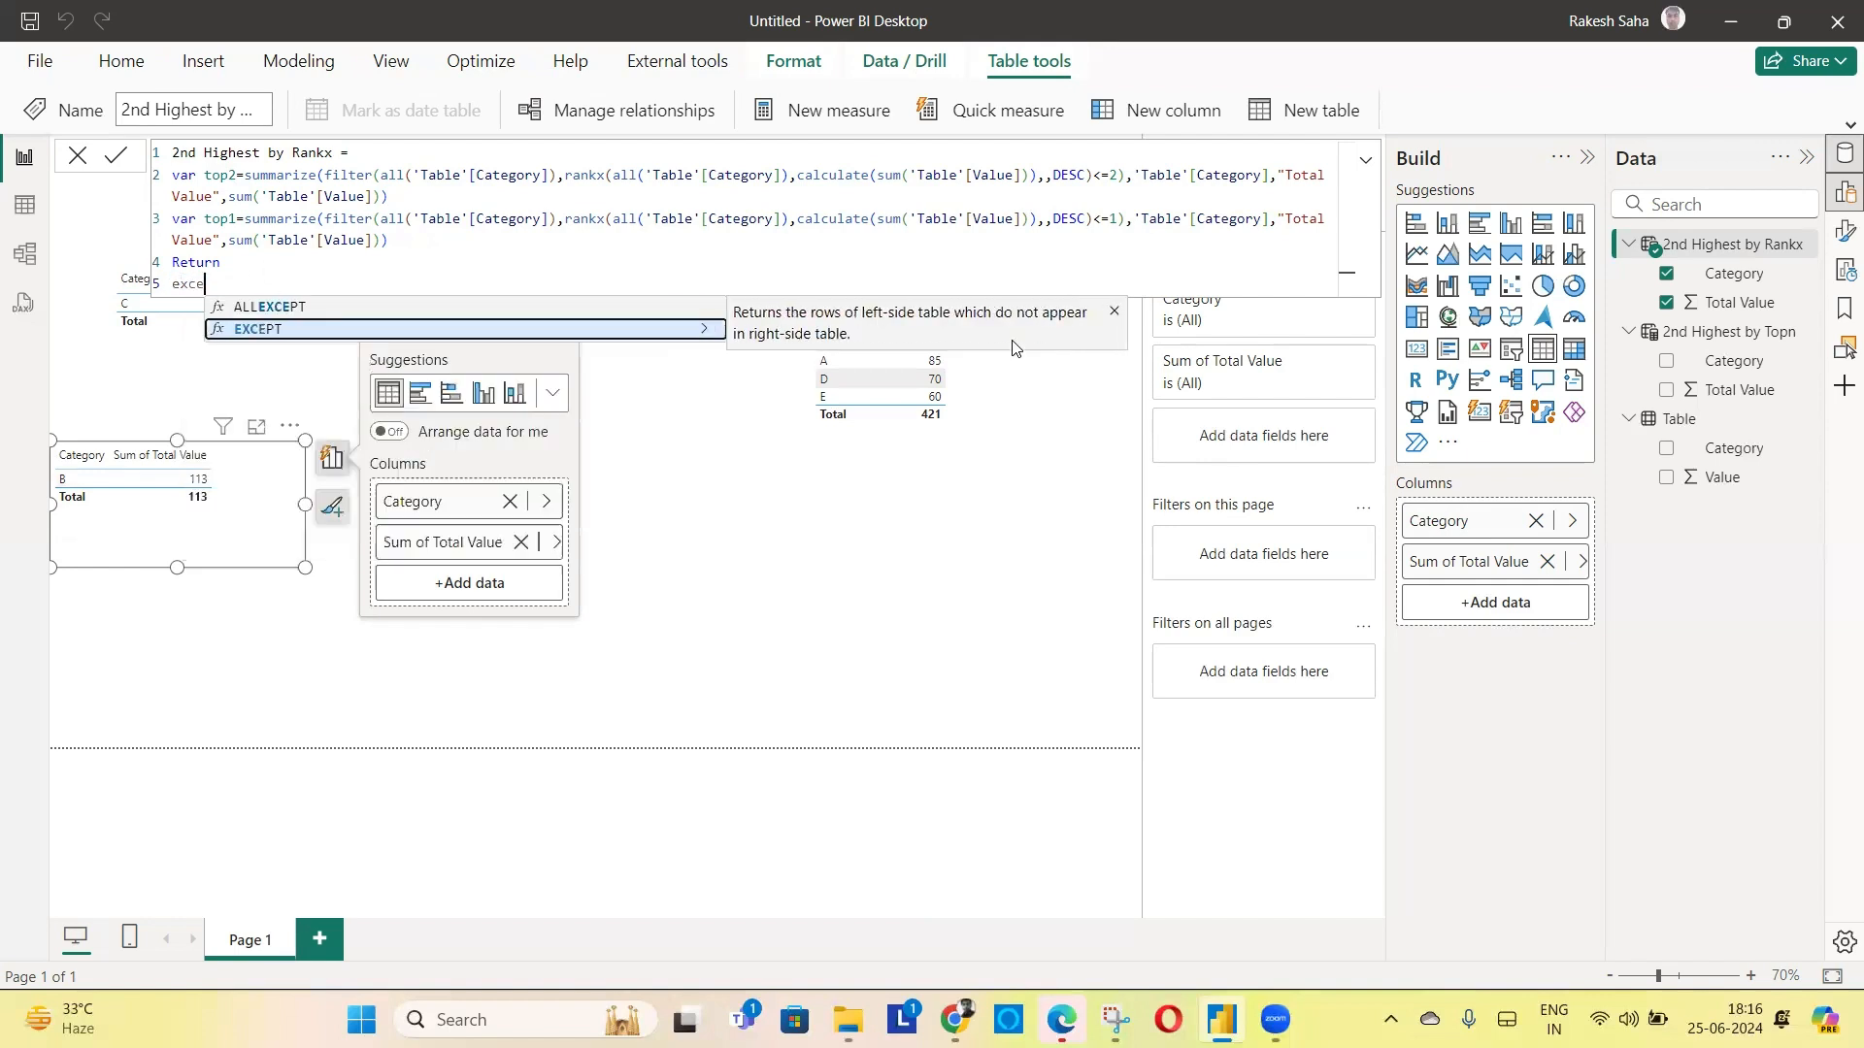
pyautogui.write('pt(')
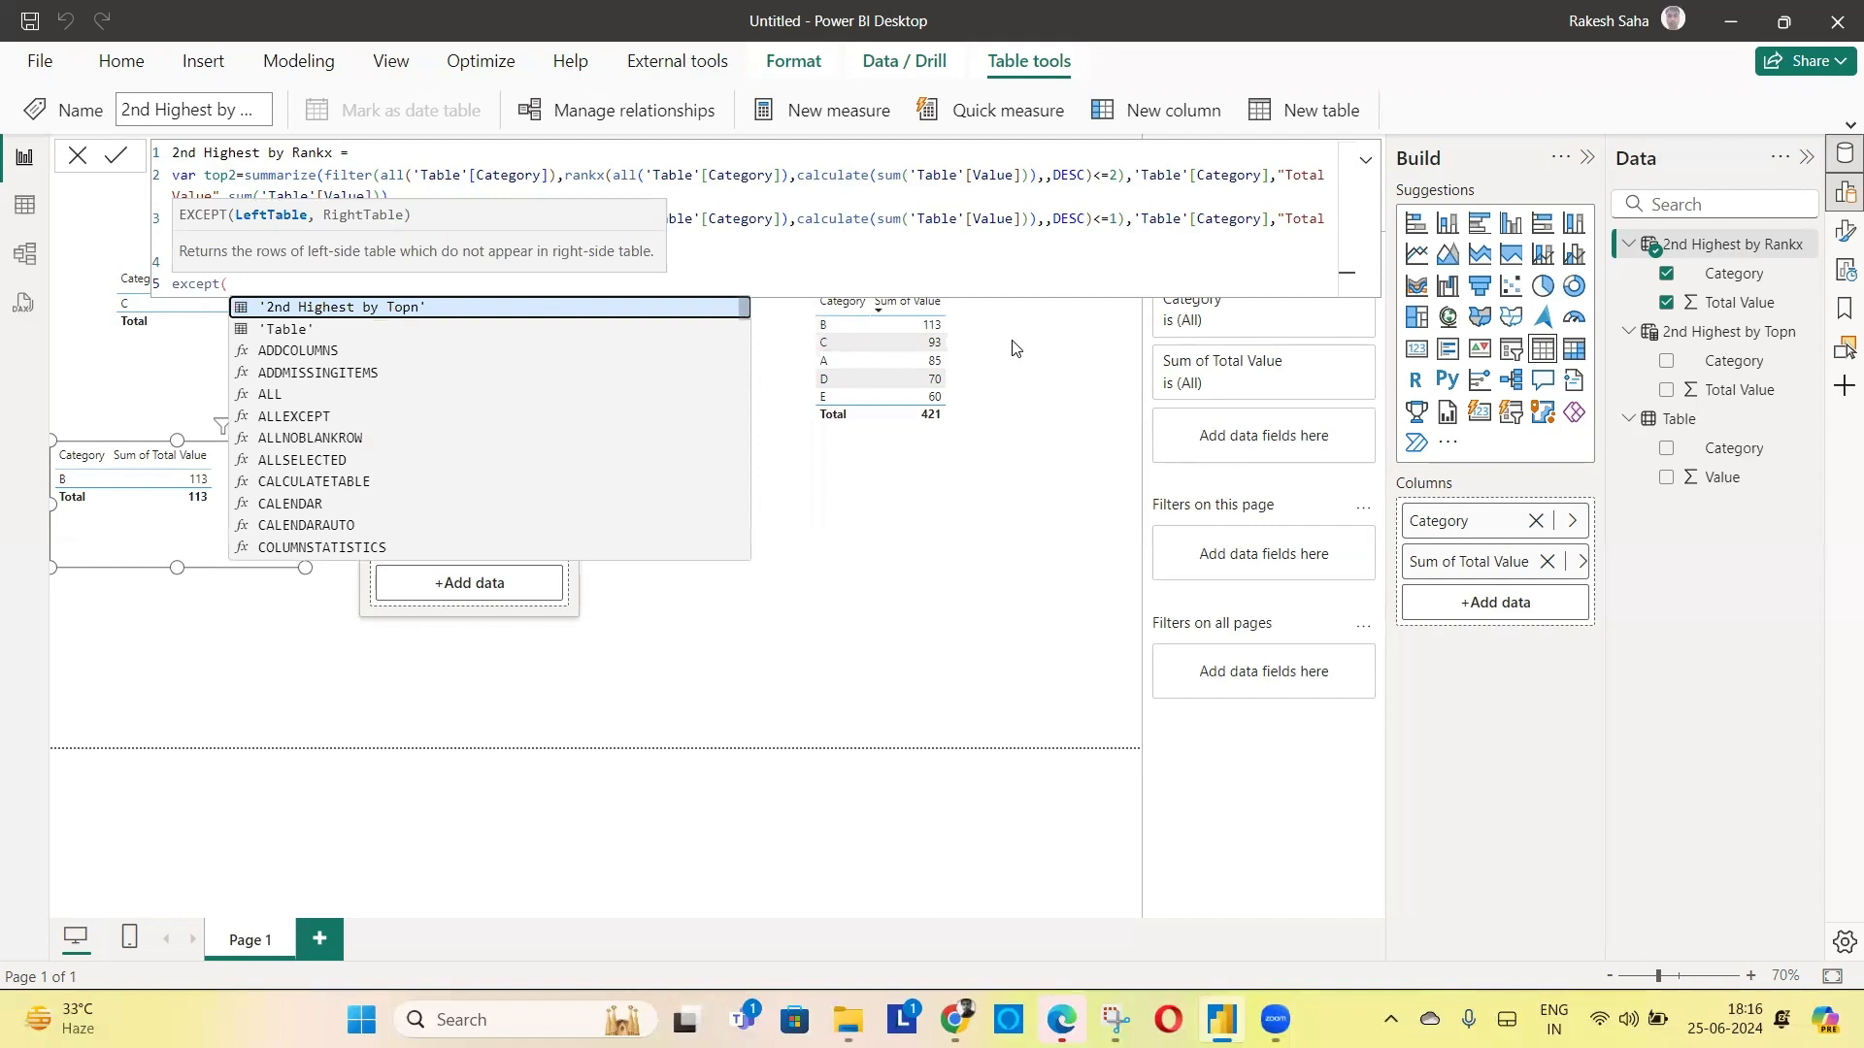
pyautogui.write('to')
pyautogui.press('Down')
pyautogui.press('Tab')
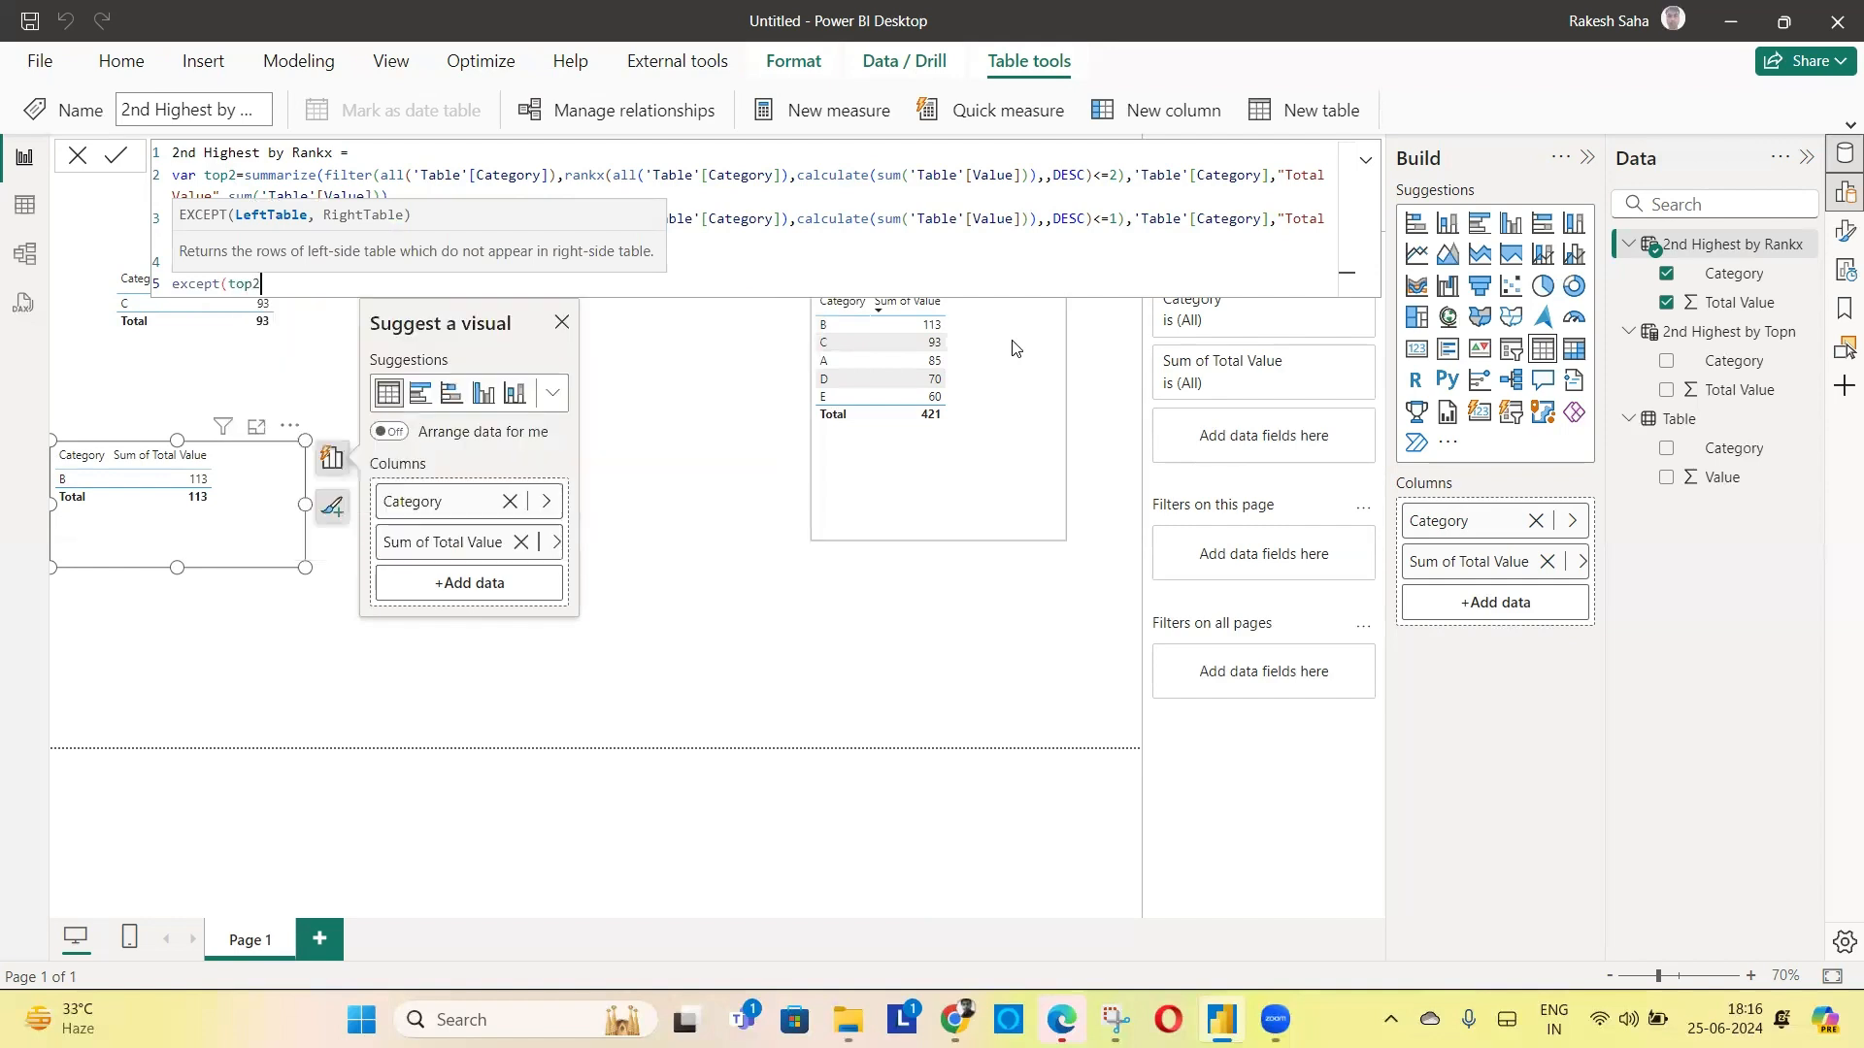
pyautogui.write(',top')
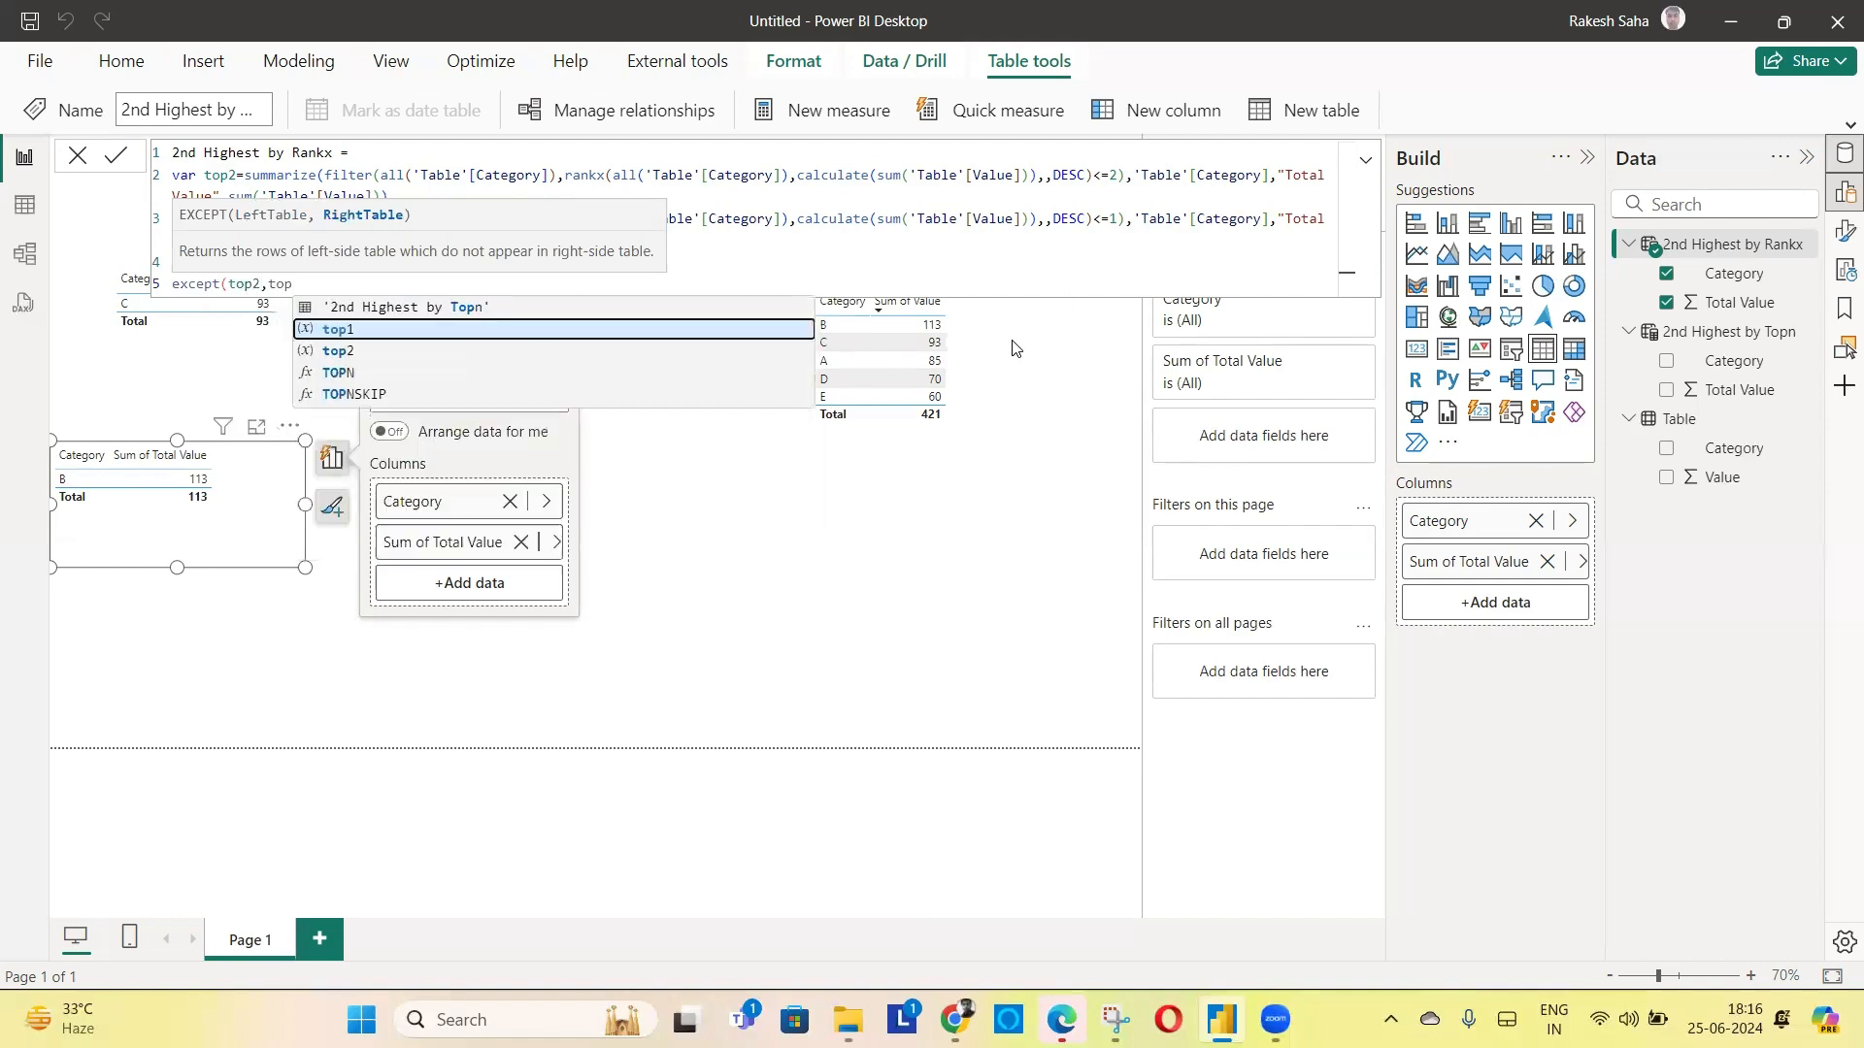
pyautogui.press('Tab')
pyautogui.write(')')
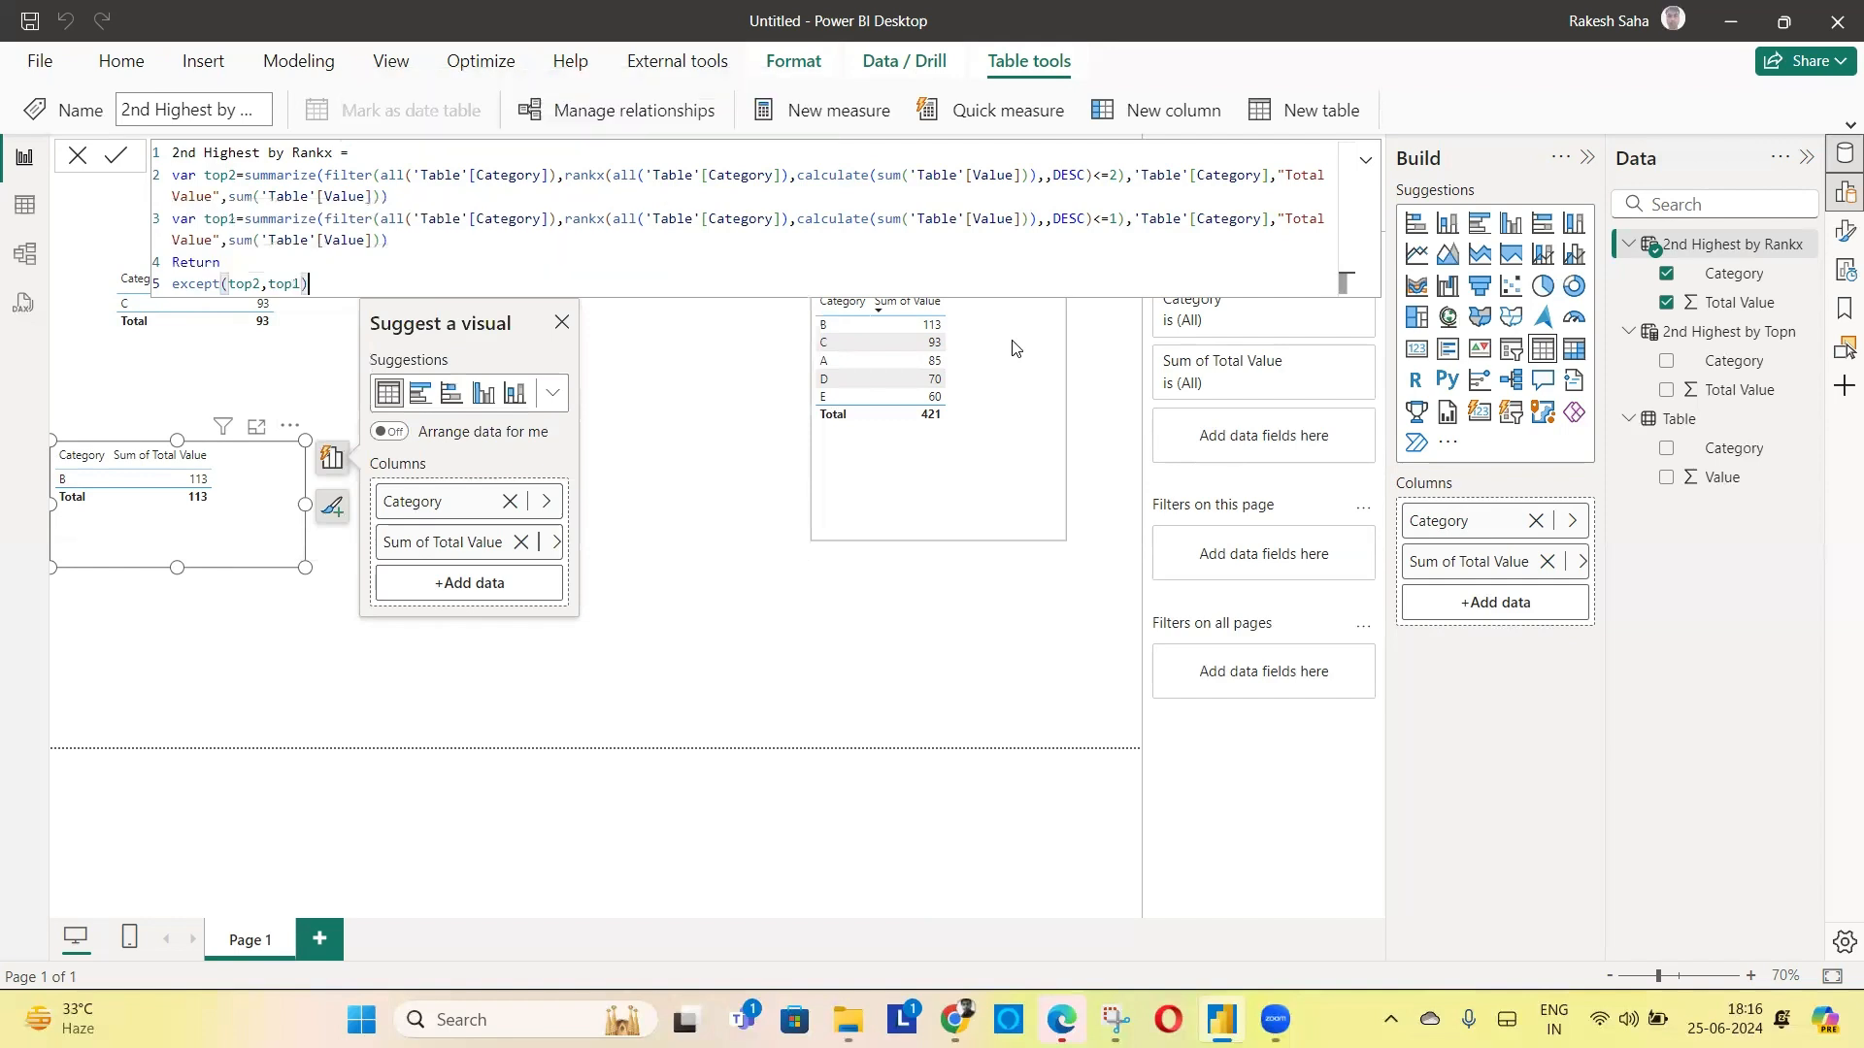
pyautogui.press('Return')
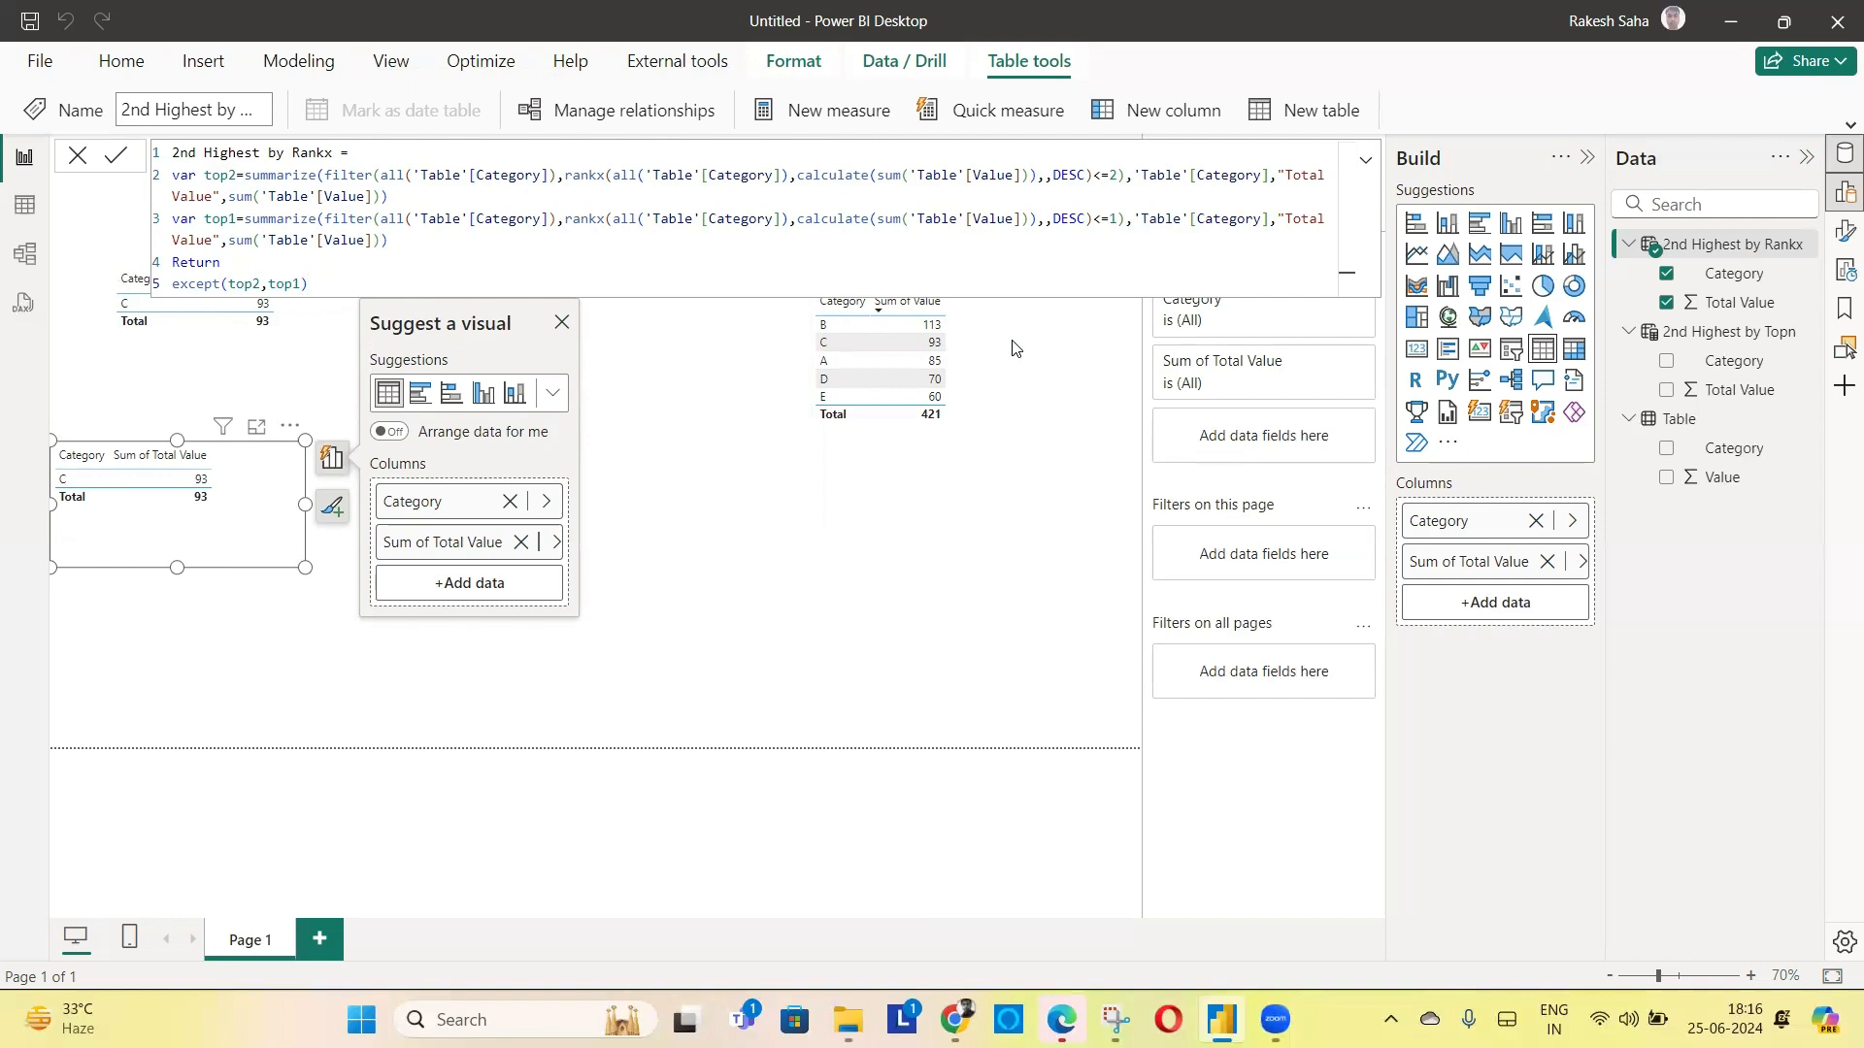
pyautogui.click(566, 370)
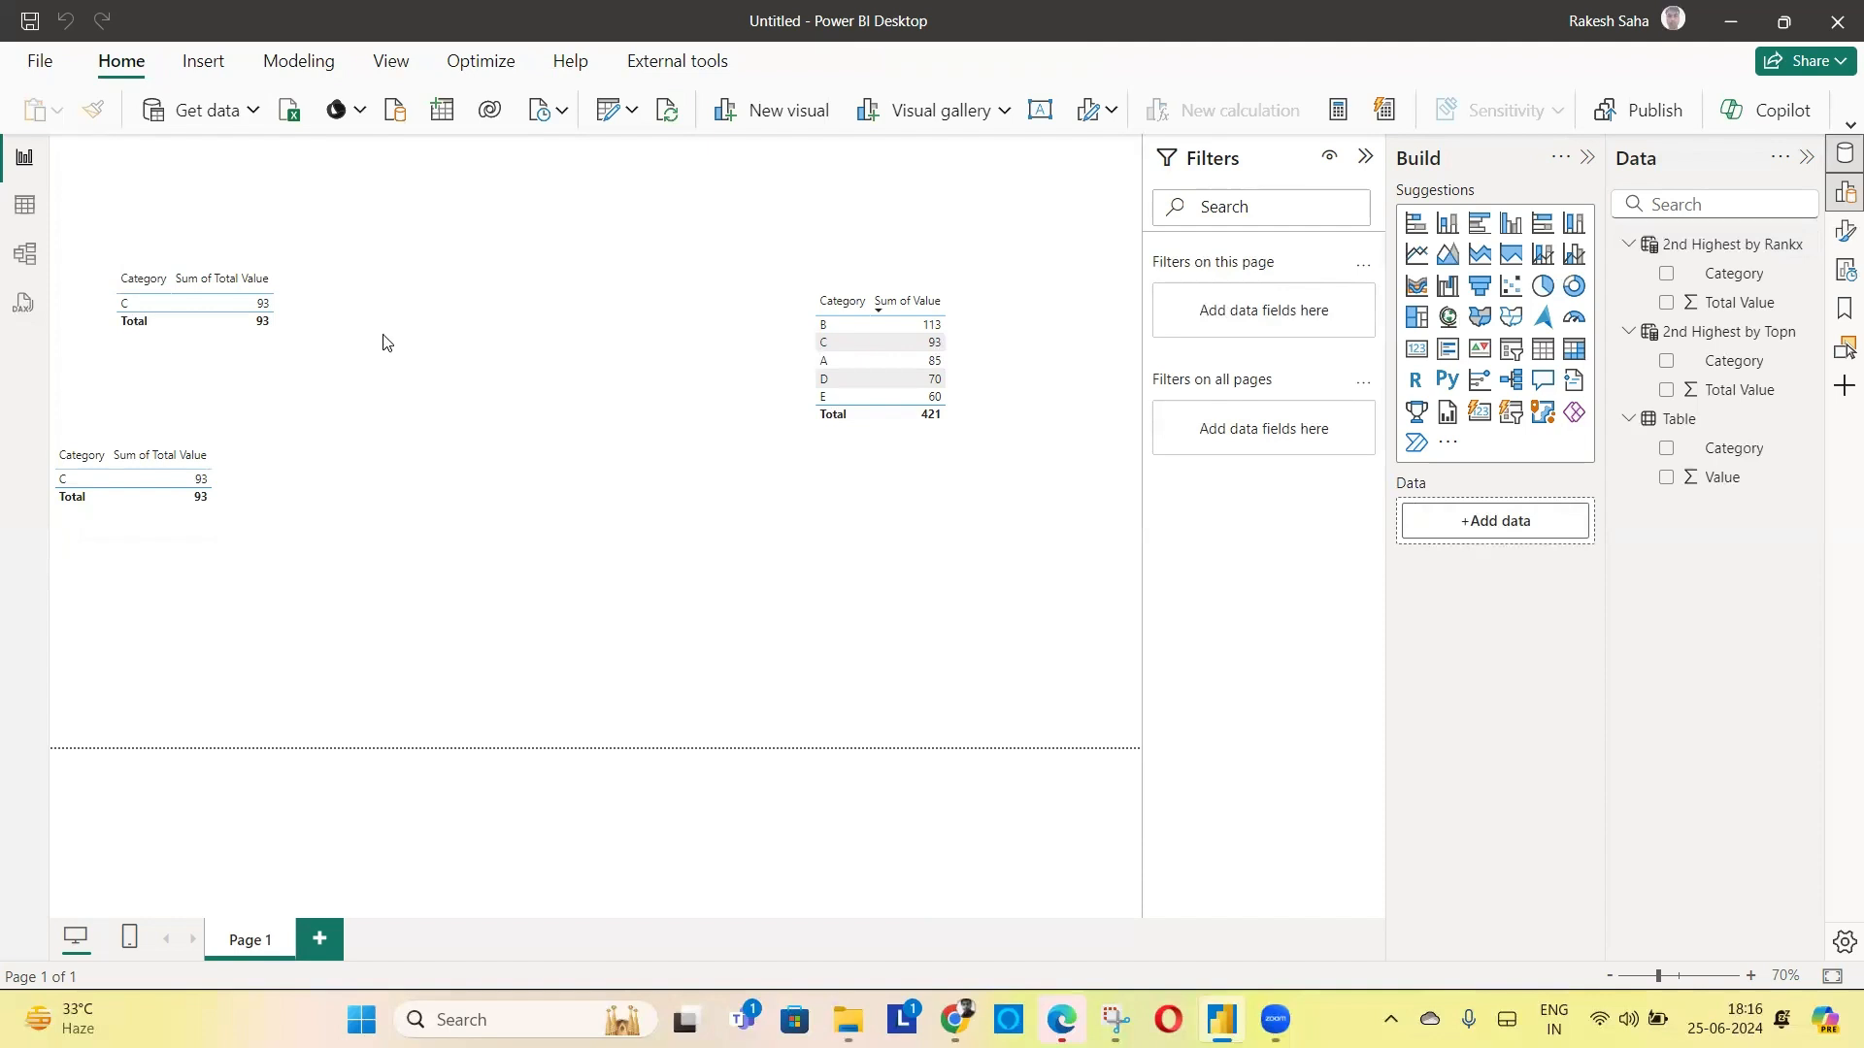
# Turn on the title of the 2nd Highest by Topn table visual and set its text to "TOP N Functionality"
pyautogui.click(322, 331)
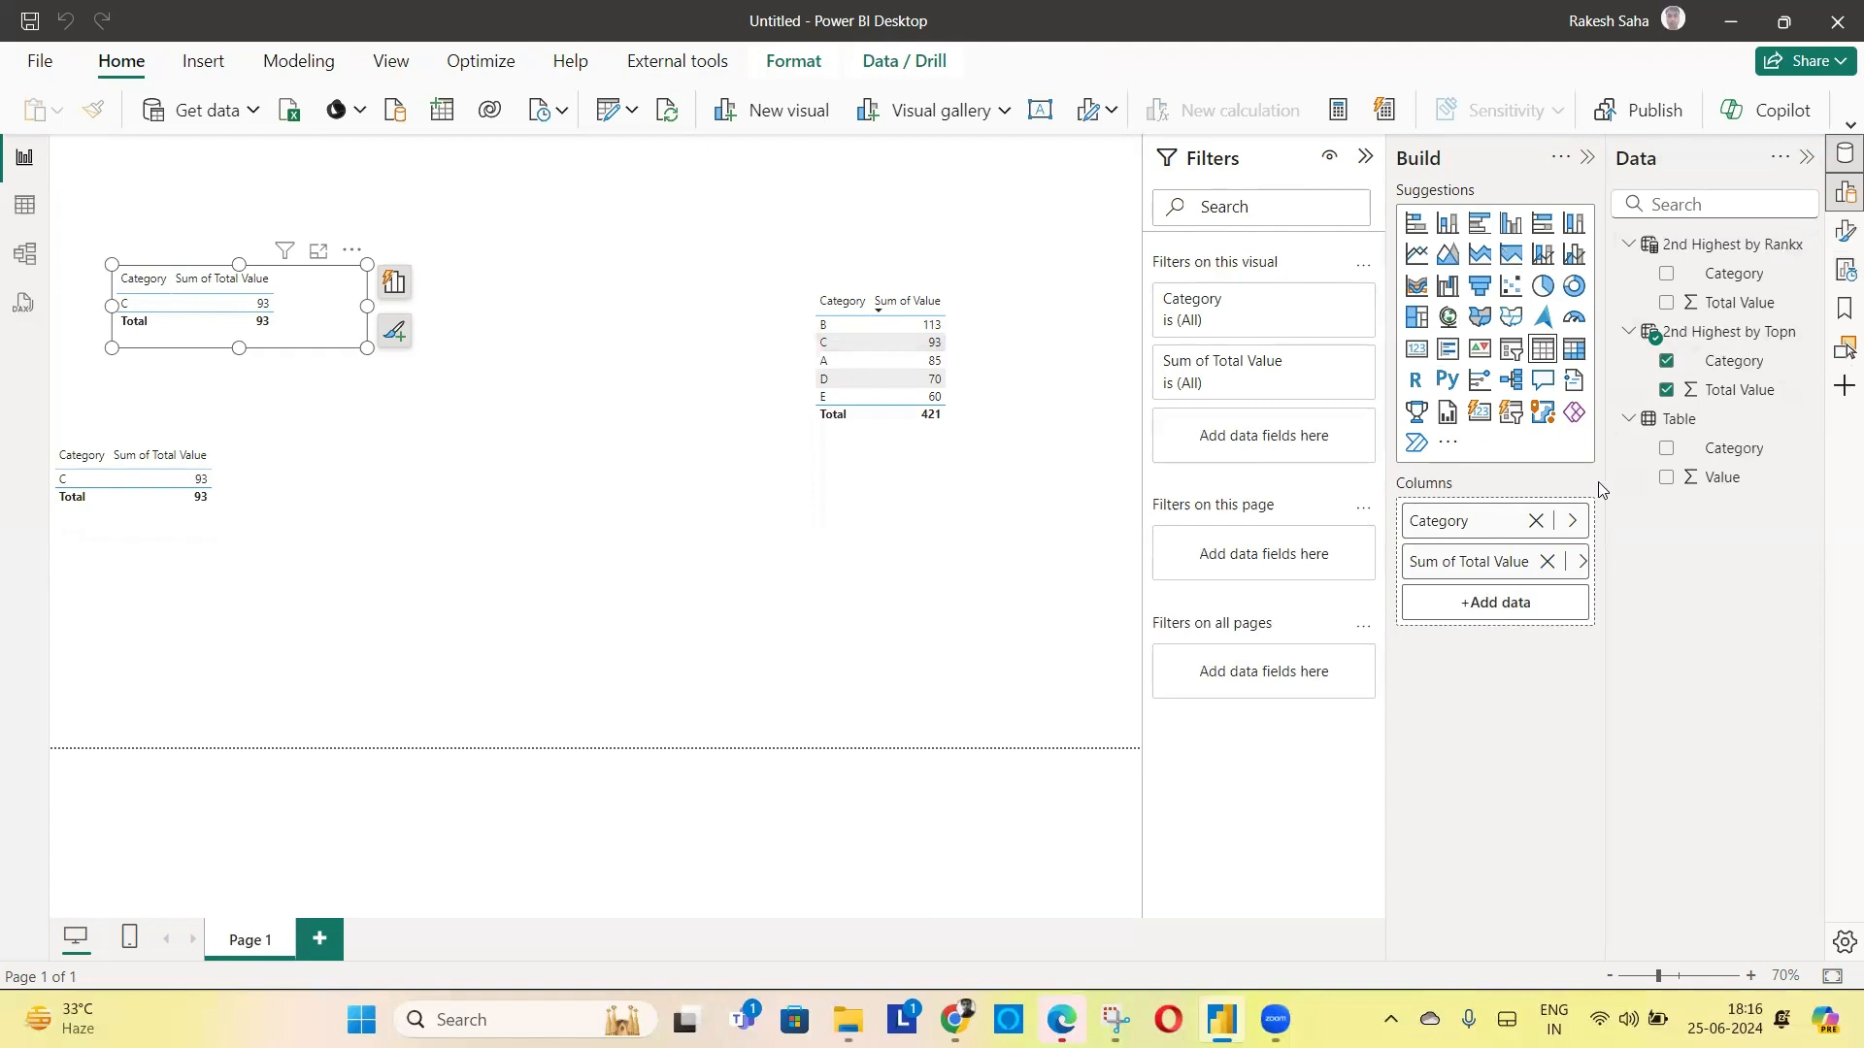
pyautogui.click(1844, 231)
pyautogui.click(1209, 356)
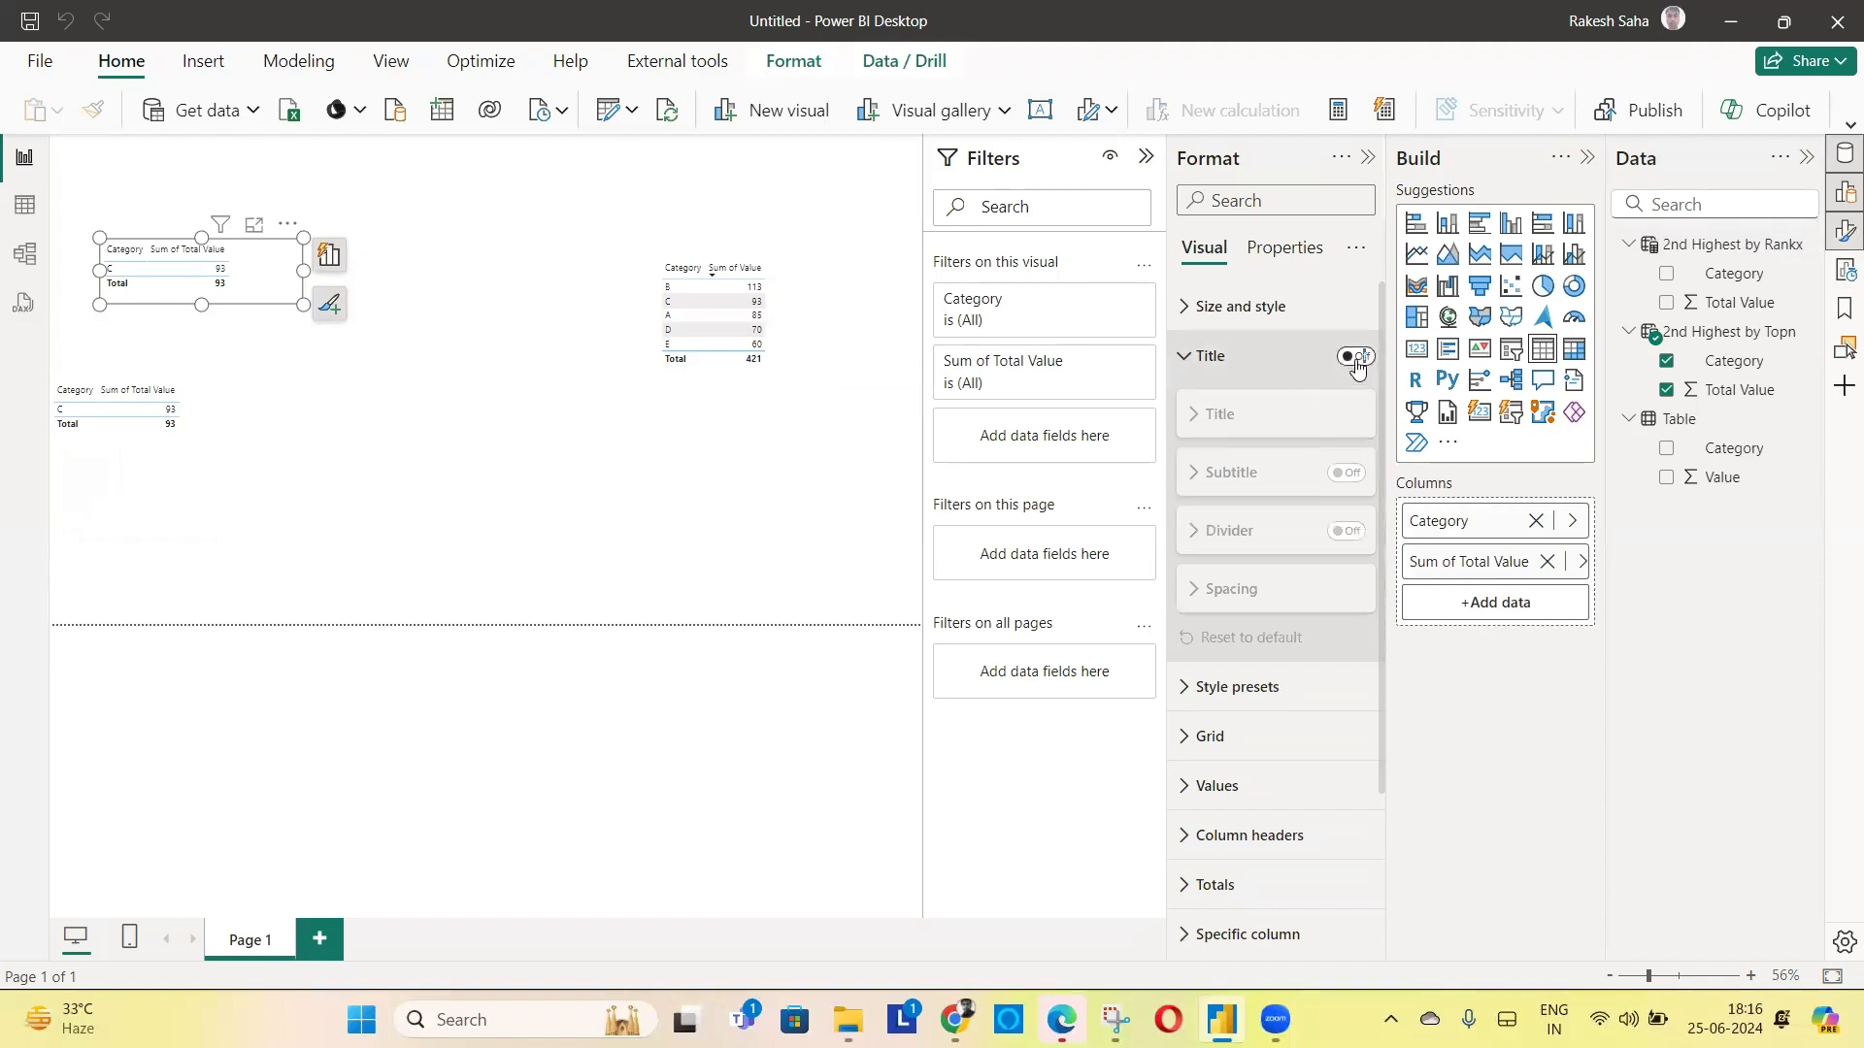
pyautogui.click(1356, 359)
pyautogui.click(1248, 416)
pyautogui.click(1246, 475)
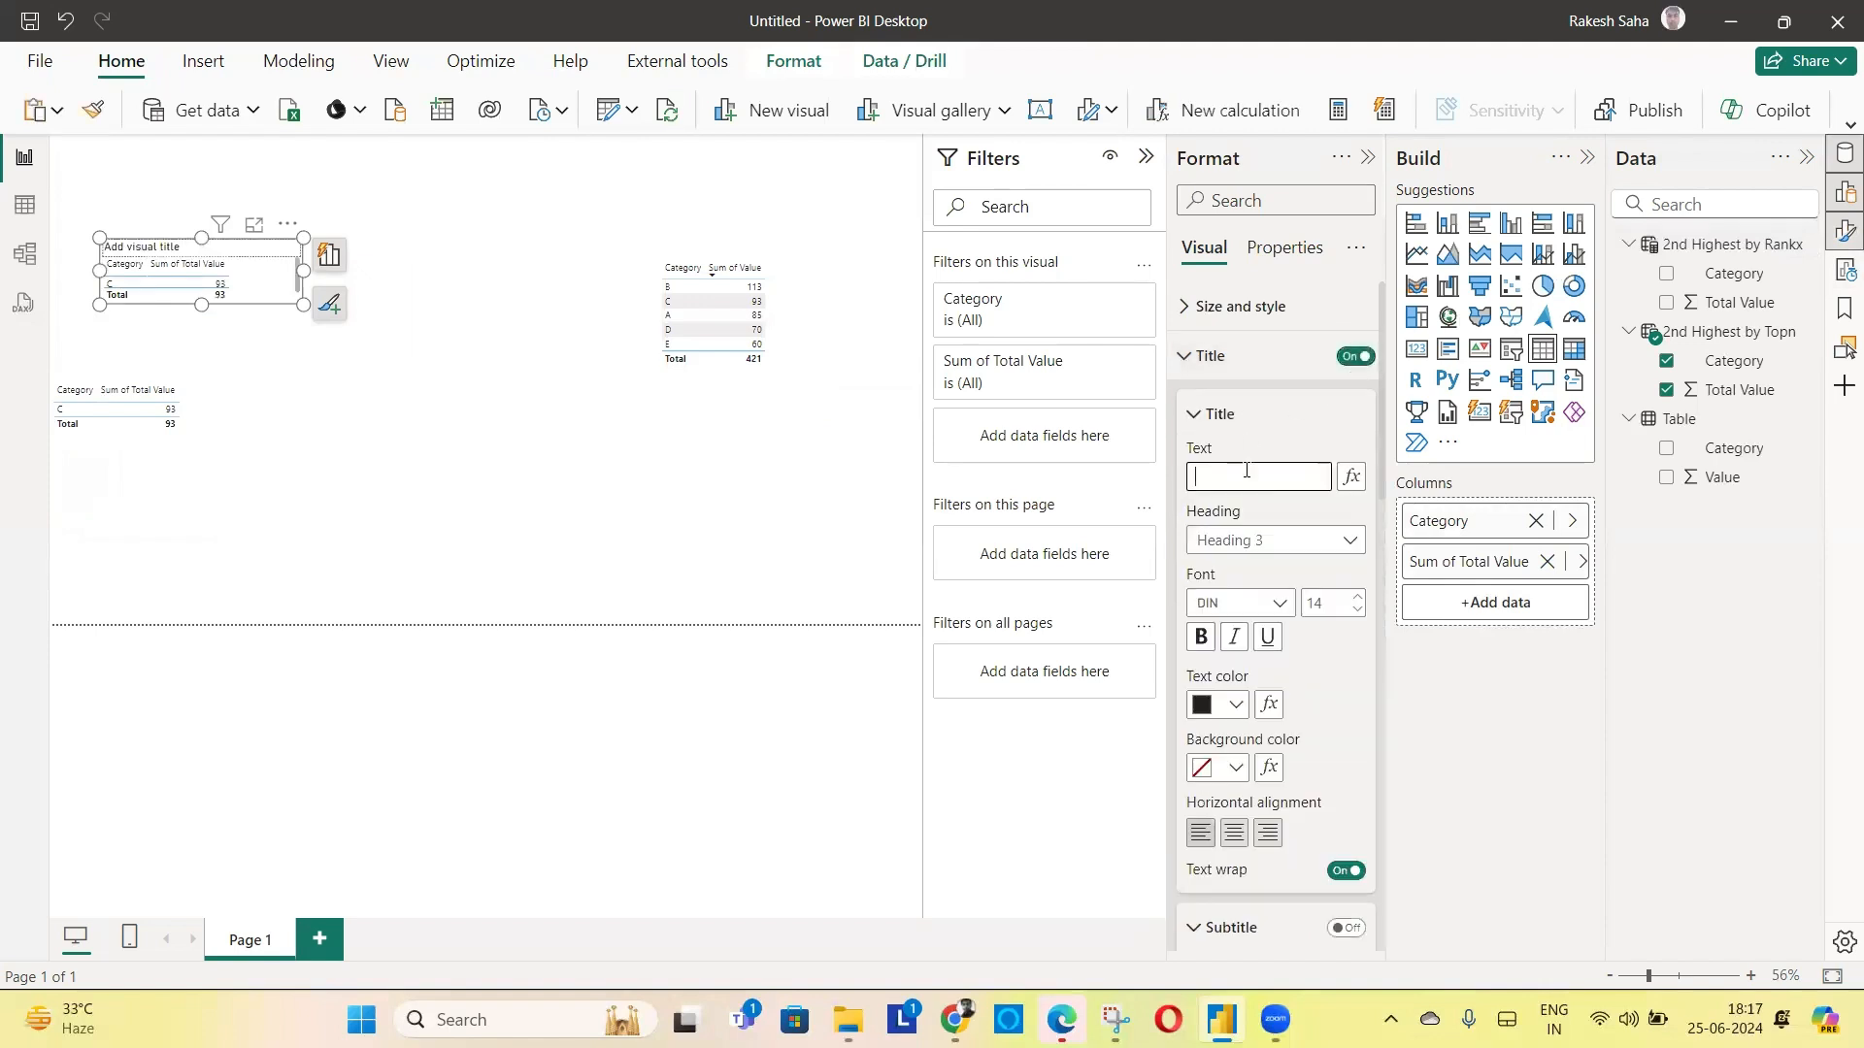
pyautogui.press('BackSpace')
pyautogui.write('TOP N Functionality')
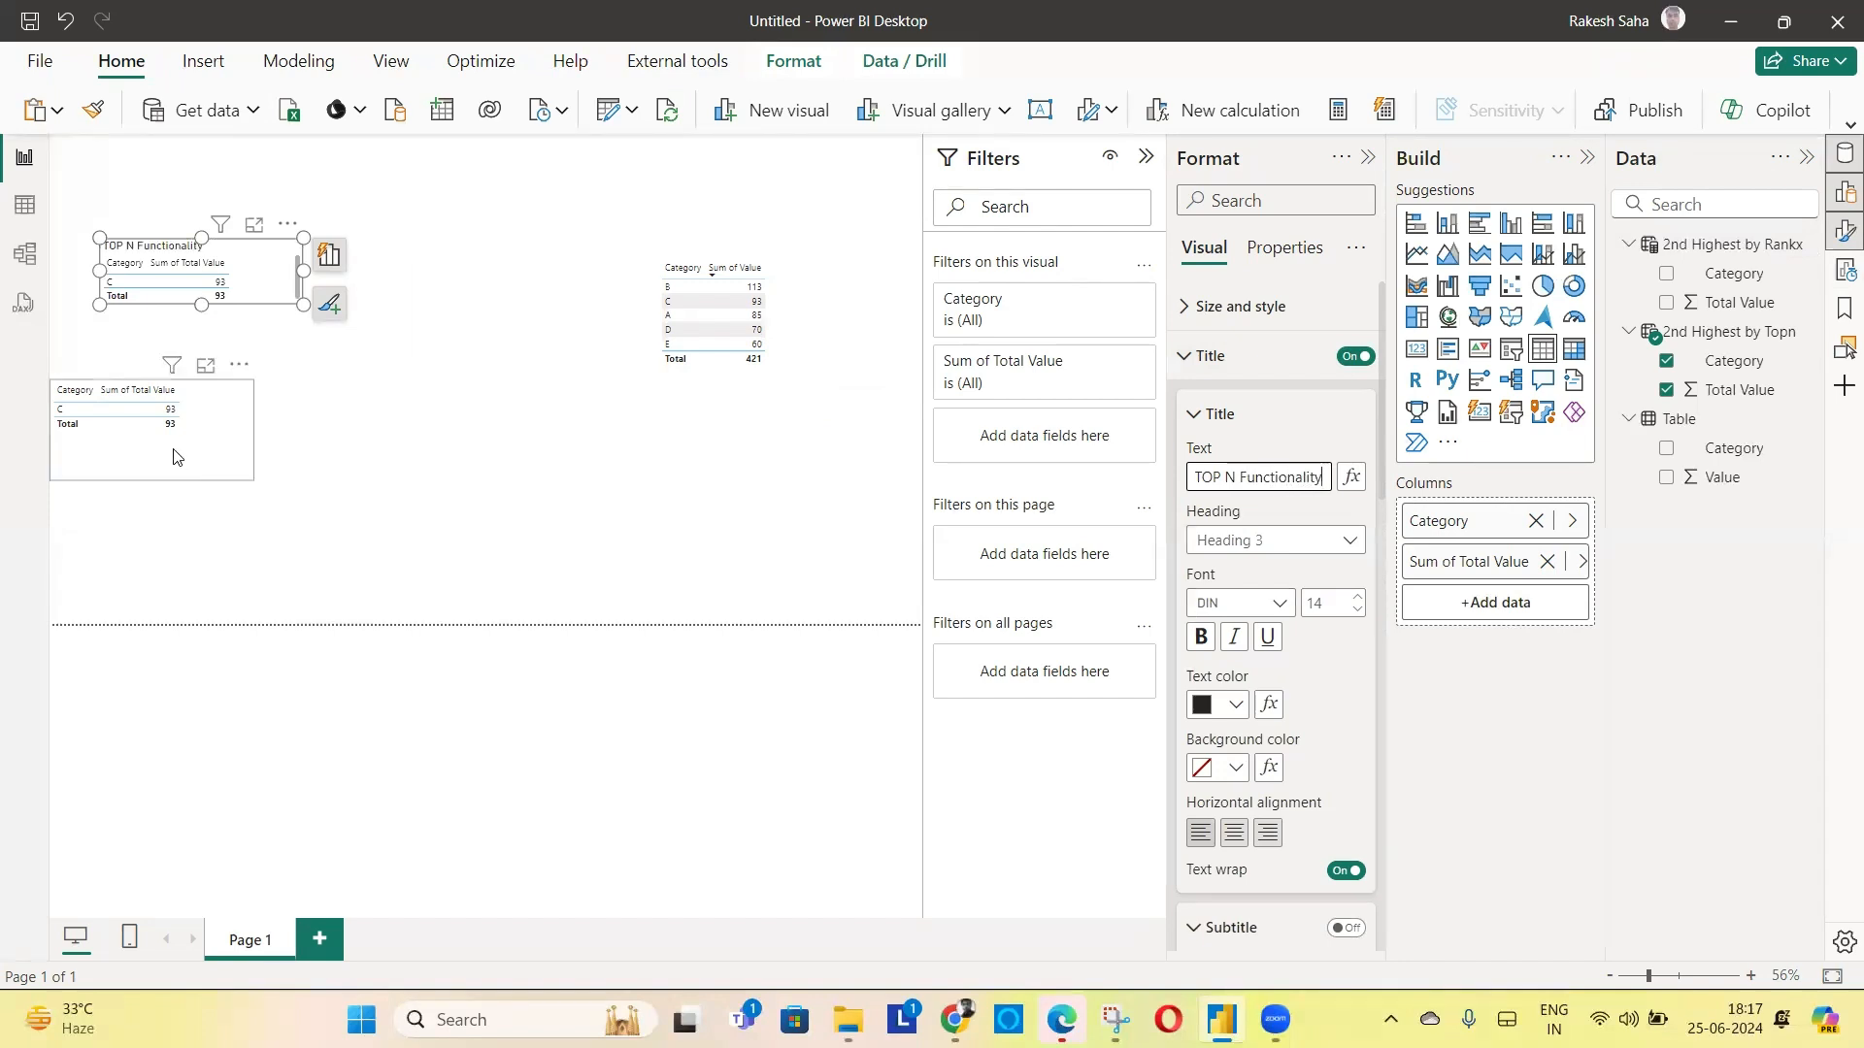
# Turn on the title of the 2nd Highest by Rankx table visual, set its text to "RANKX Functionality" and deselect the visual
pyautogui.click(229, 457)
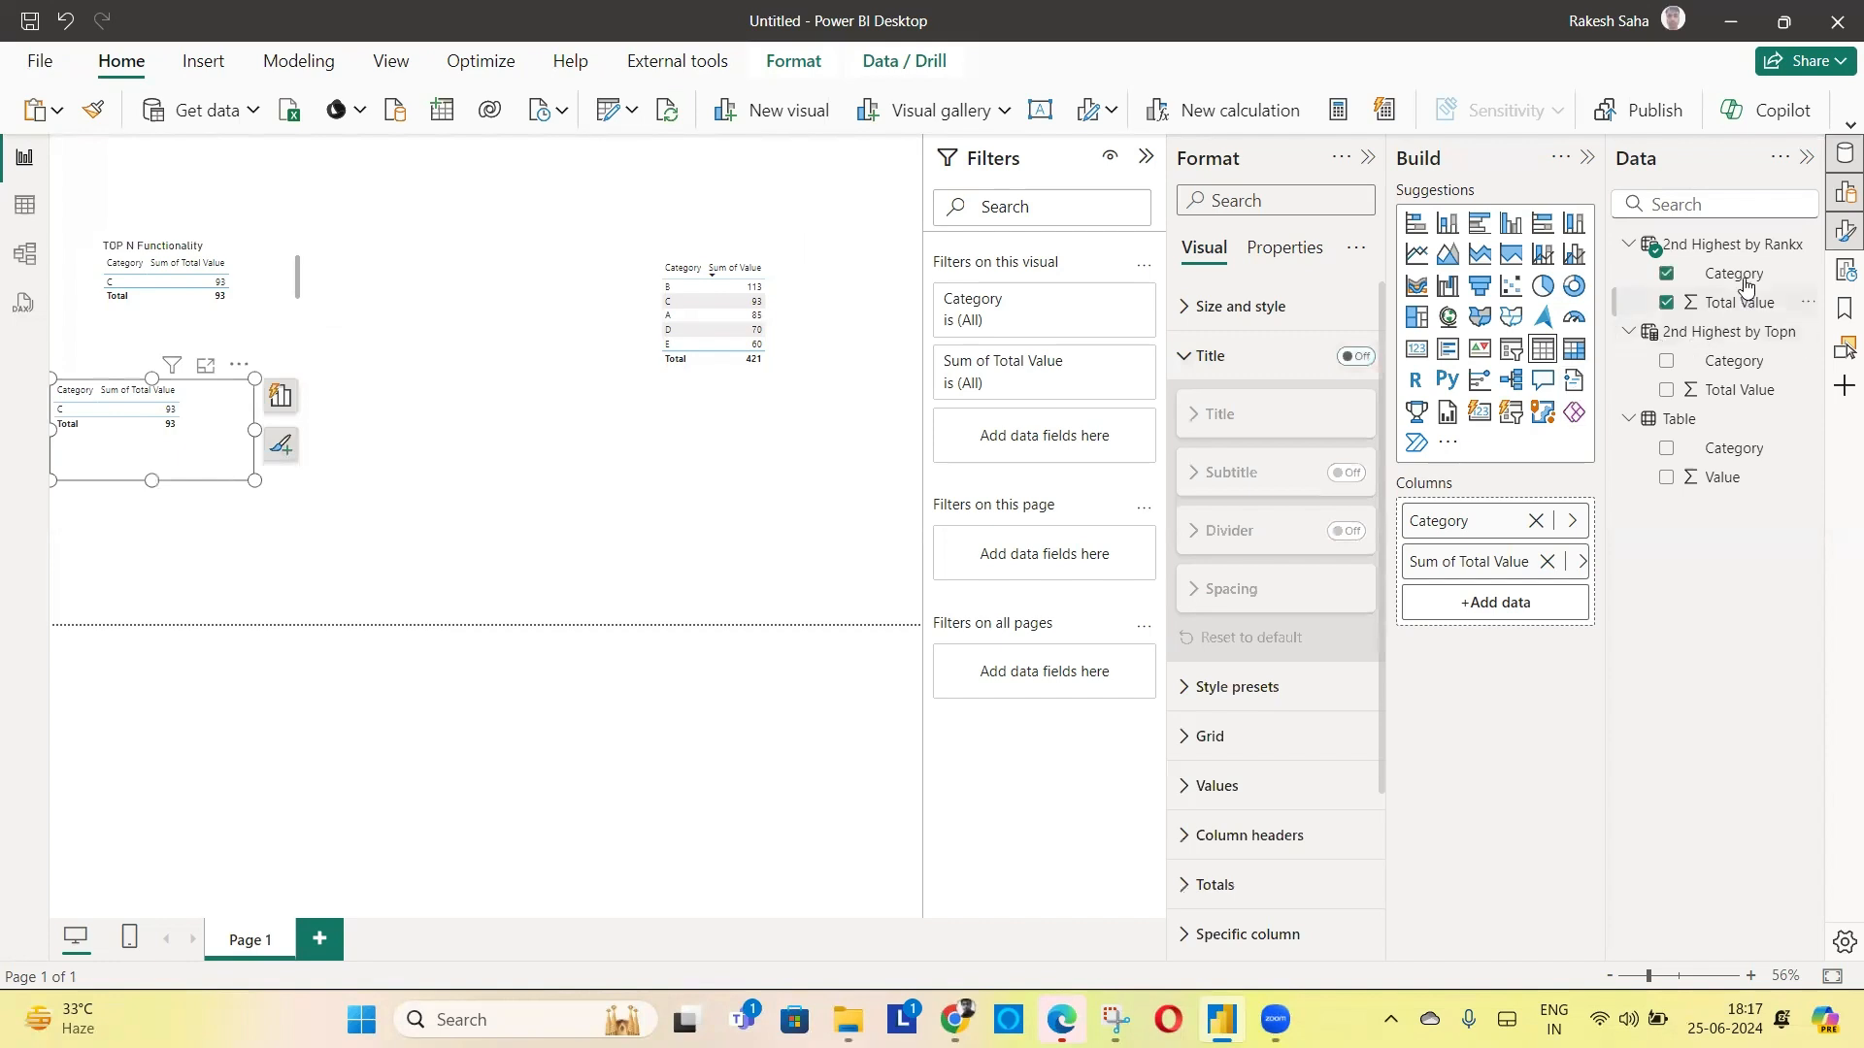
pyautogui.click(1354, 356)
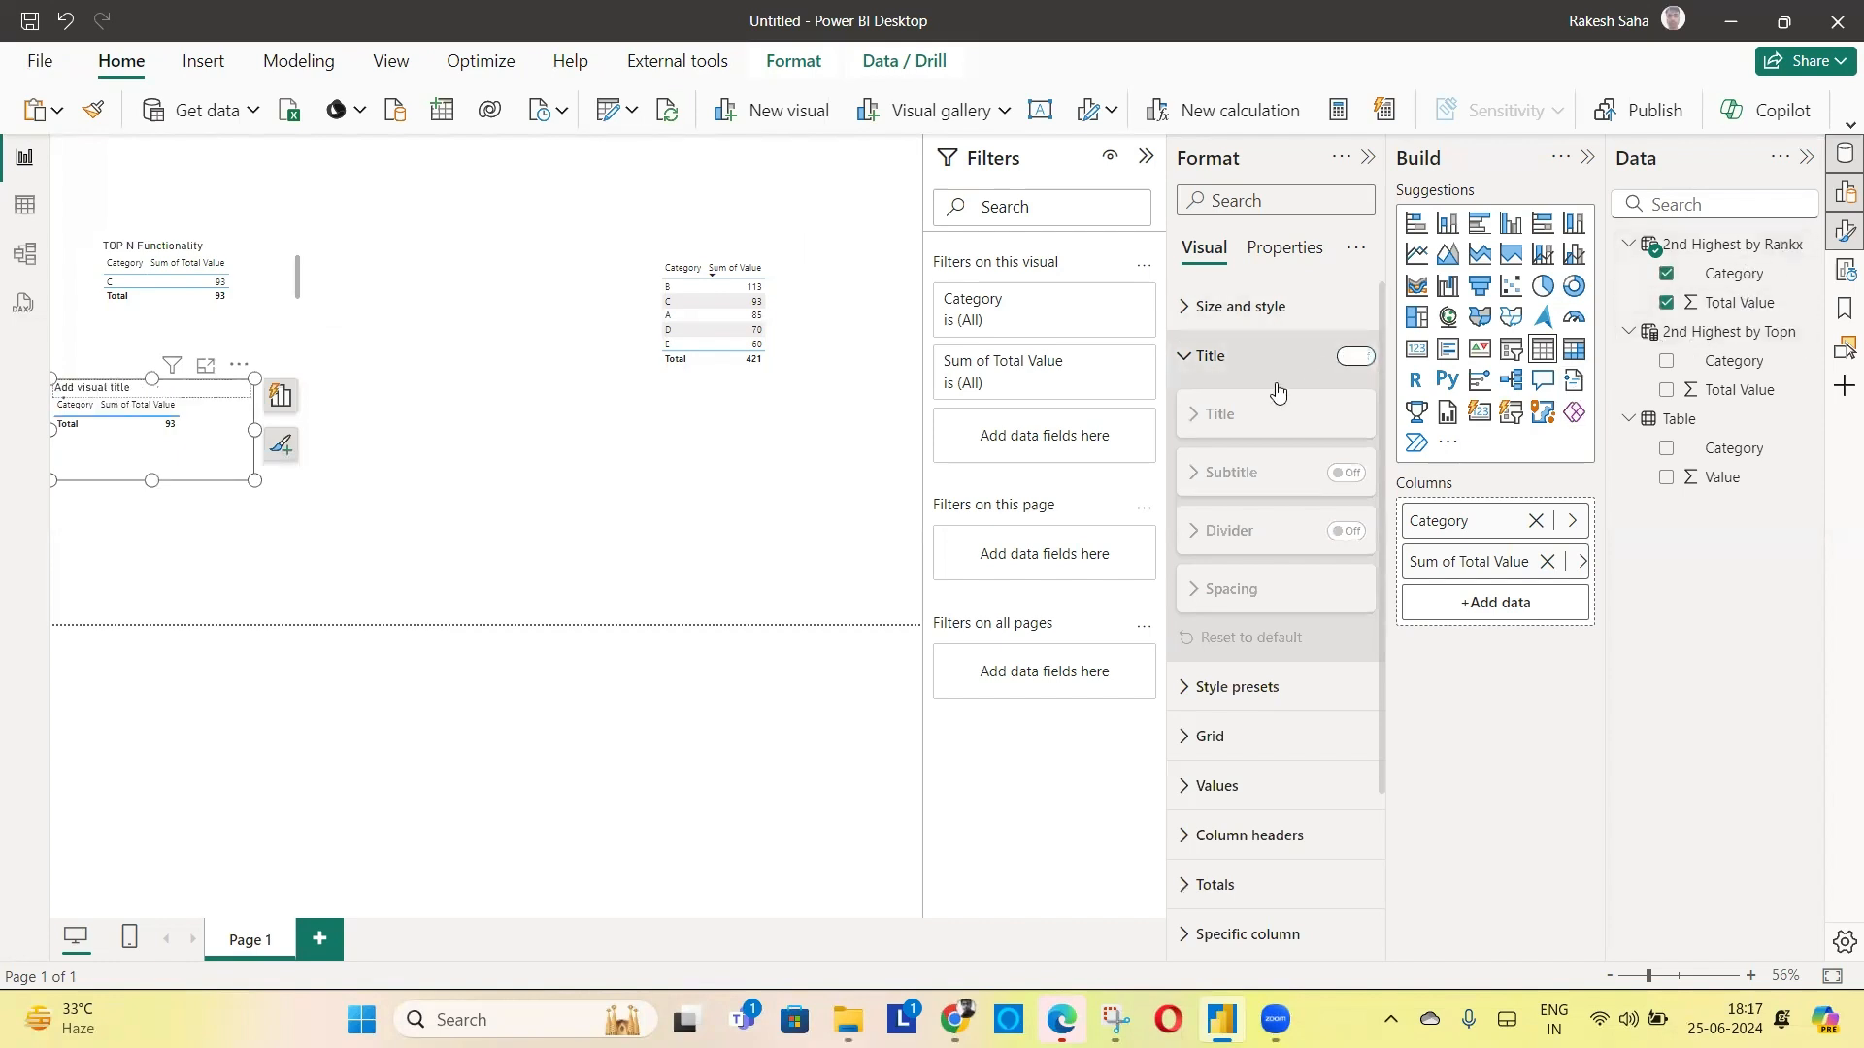
pyautogui.click(1221, 413)
pyautogui.click(1230, 476)
pyautogui.write('RANKX F')
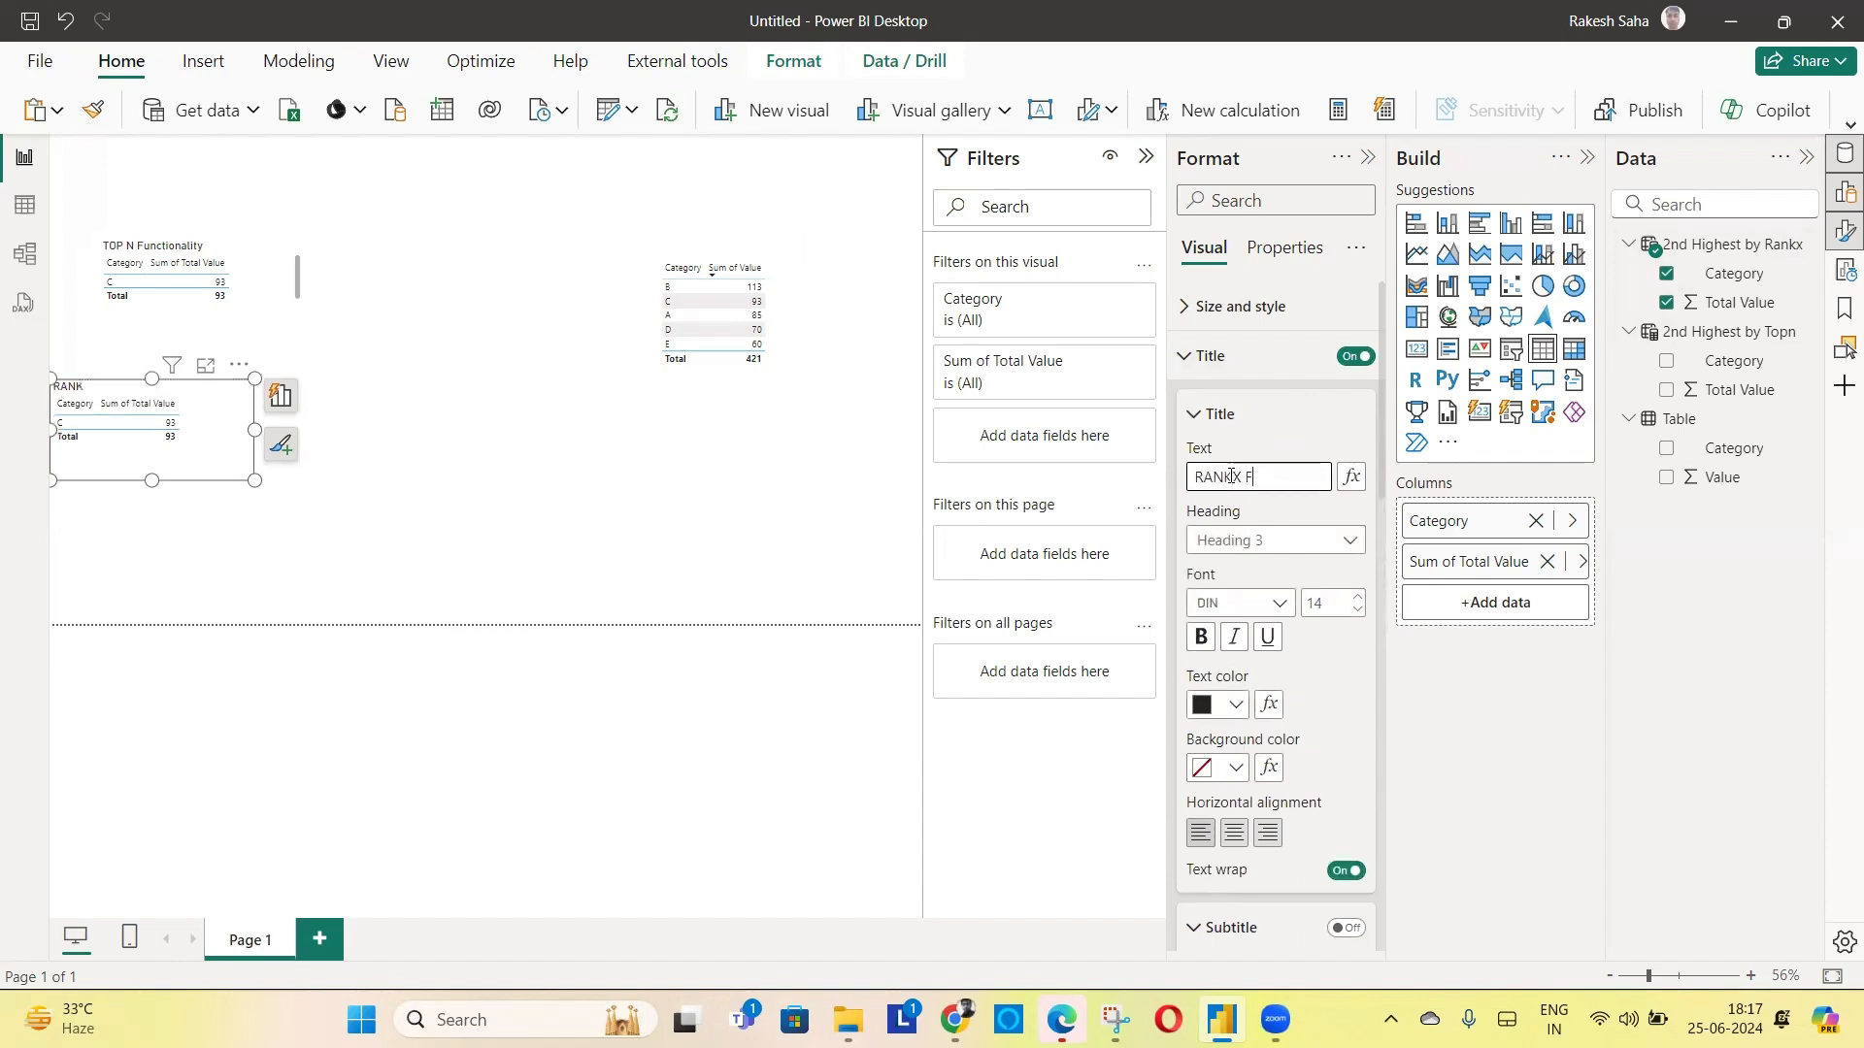
pyautogui.write('unctionality')
pyautogui.click(460, 497)
pyautogui.click(228, 448)
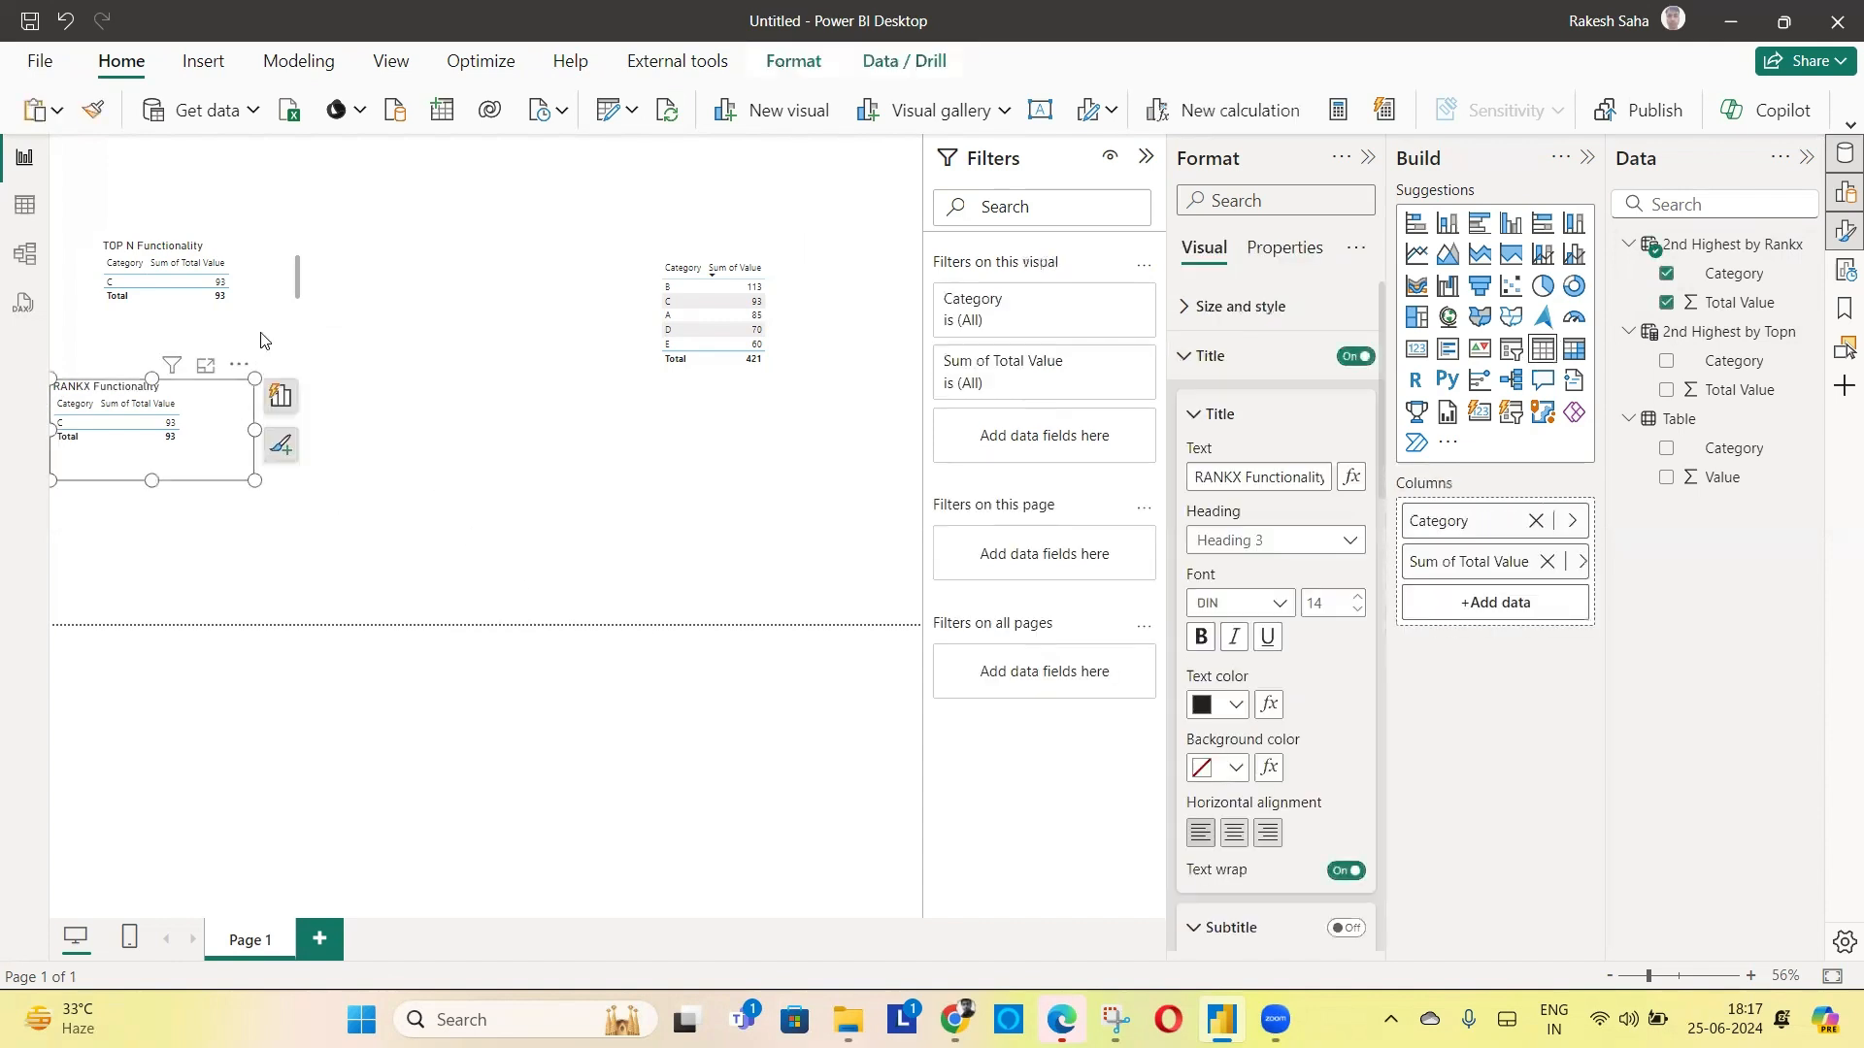
pyautogui.click(473, 389)
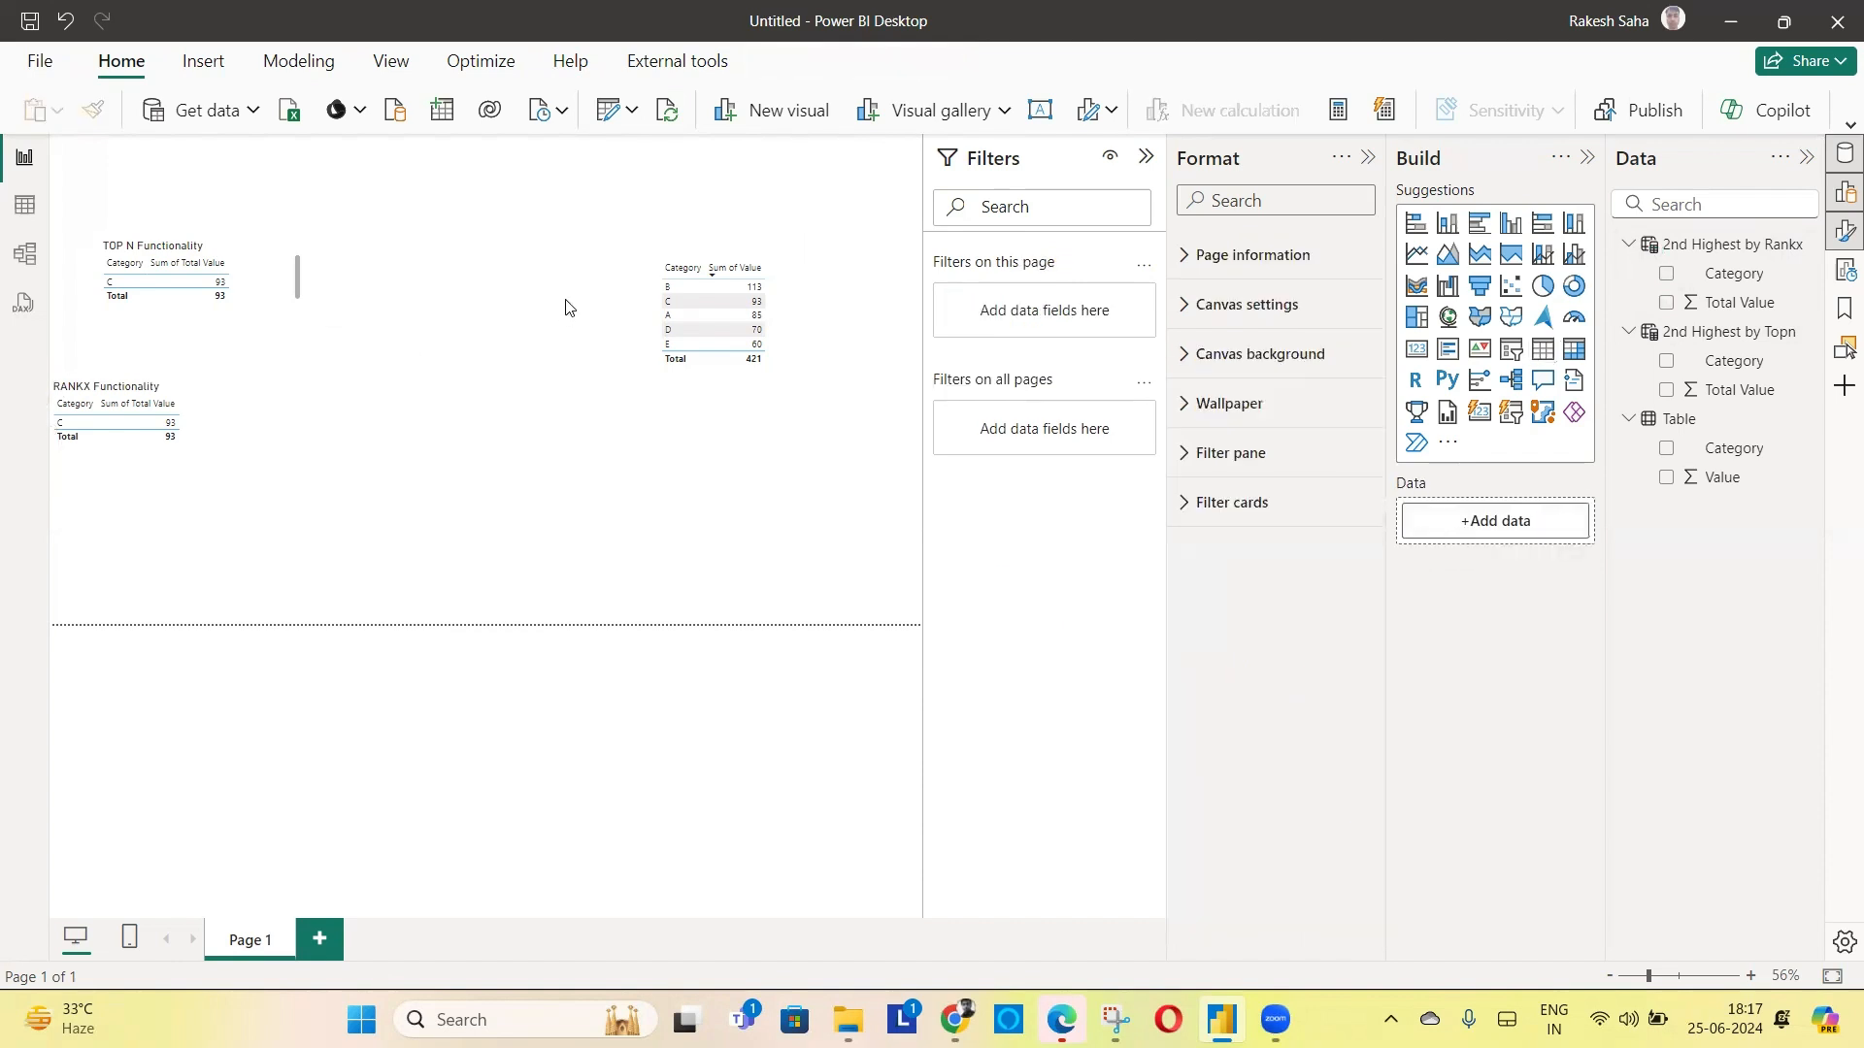
# Start a Performance analyzer recording and refresh the report's visuals
pyautogui.click(486, 62)
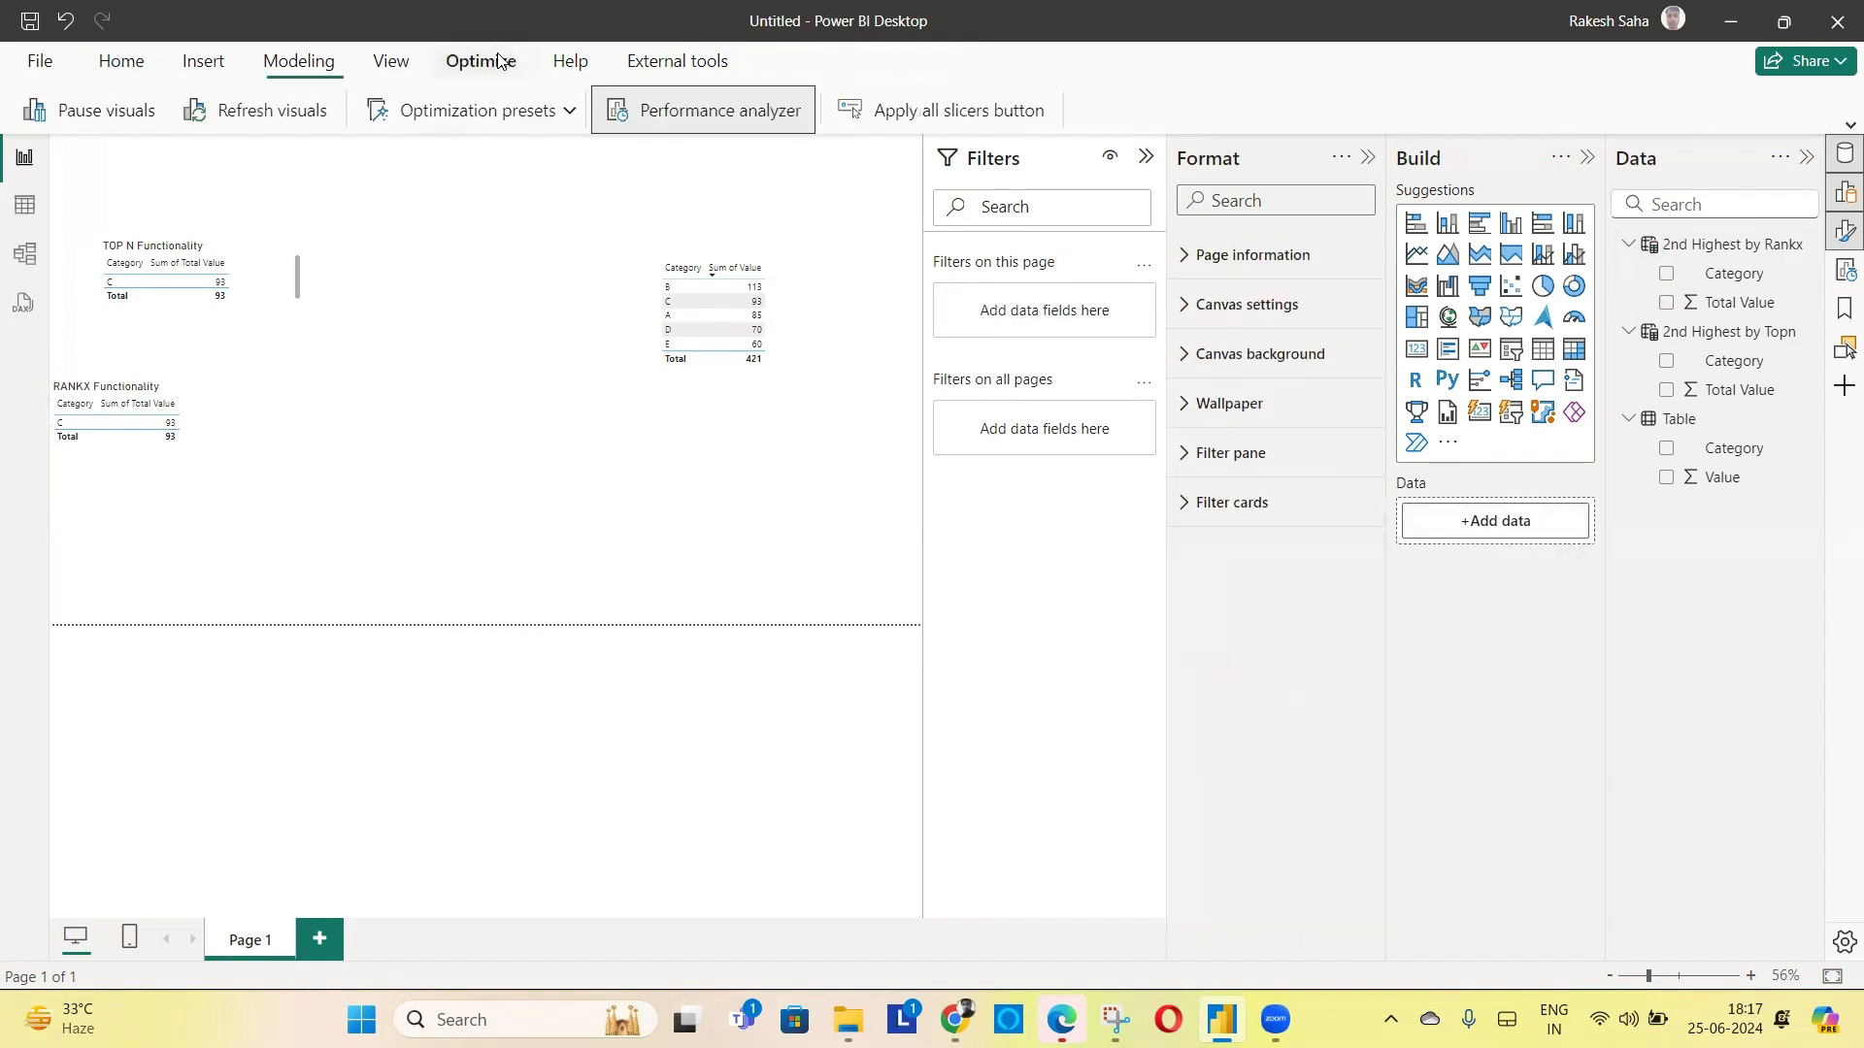
pyautogui.click(718, 112)
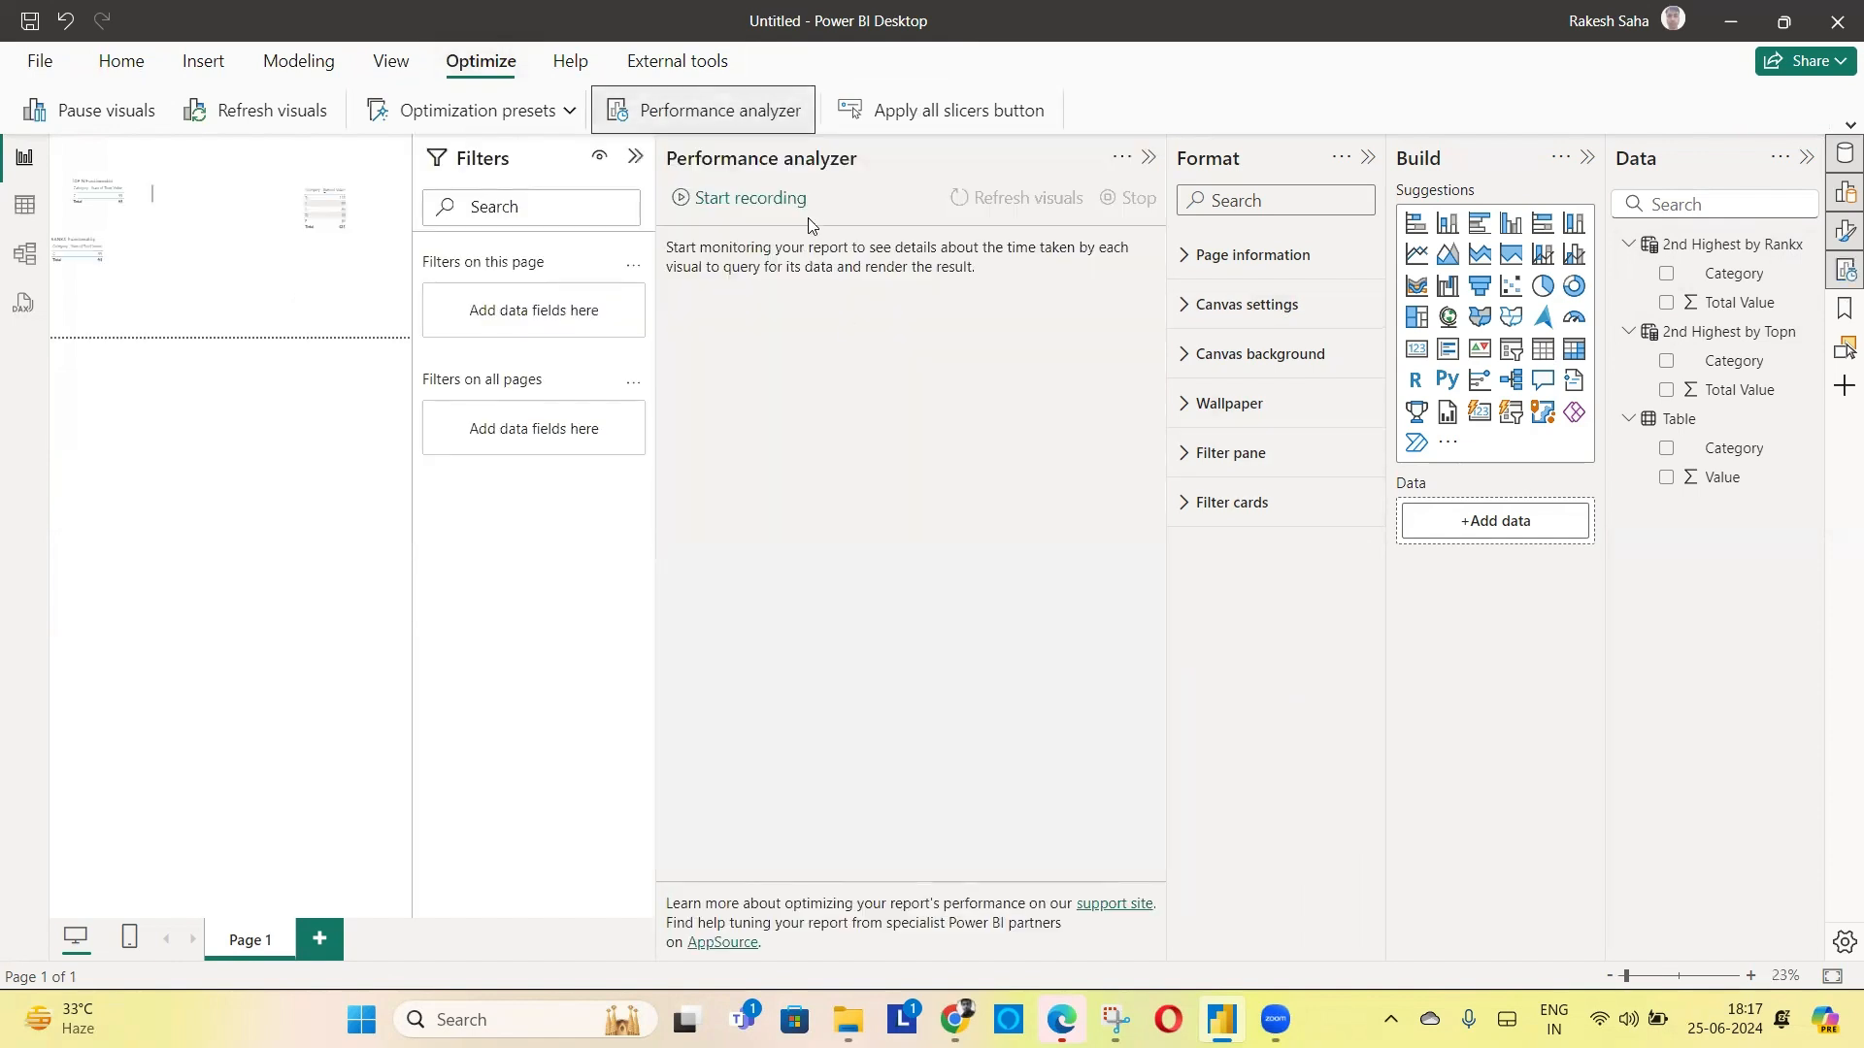
pyautogui.click(777, 200)
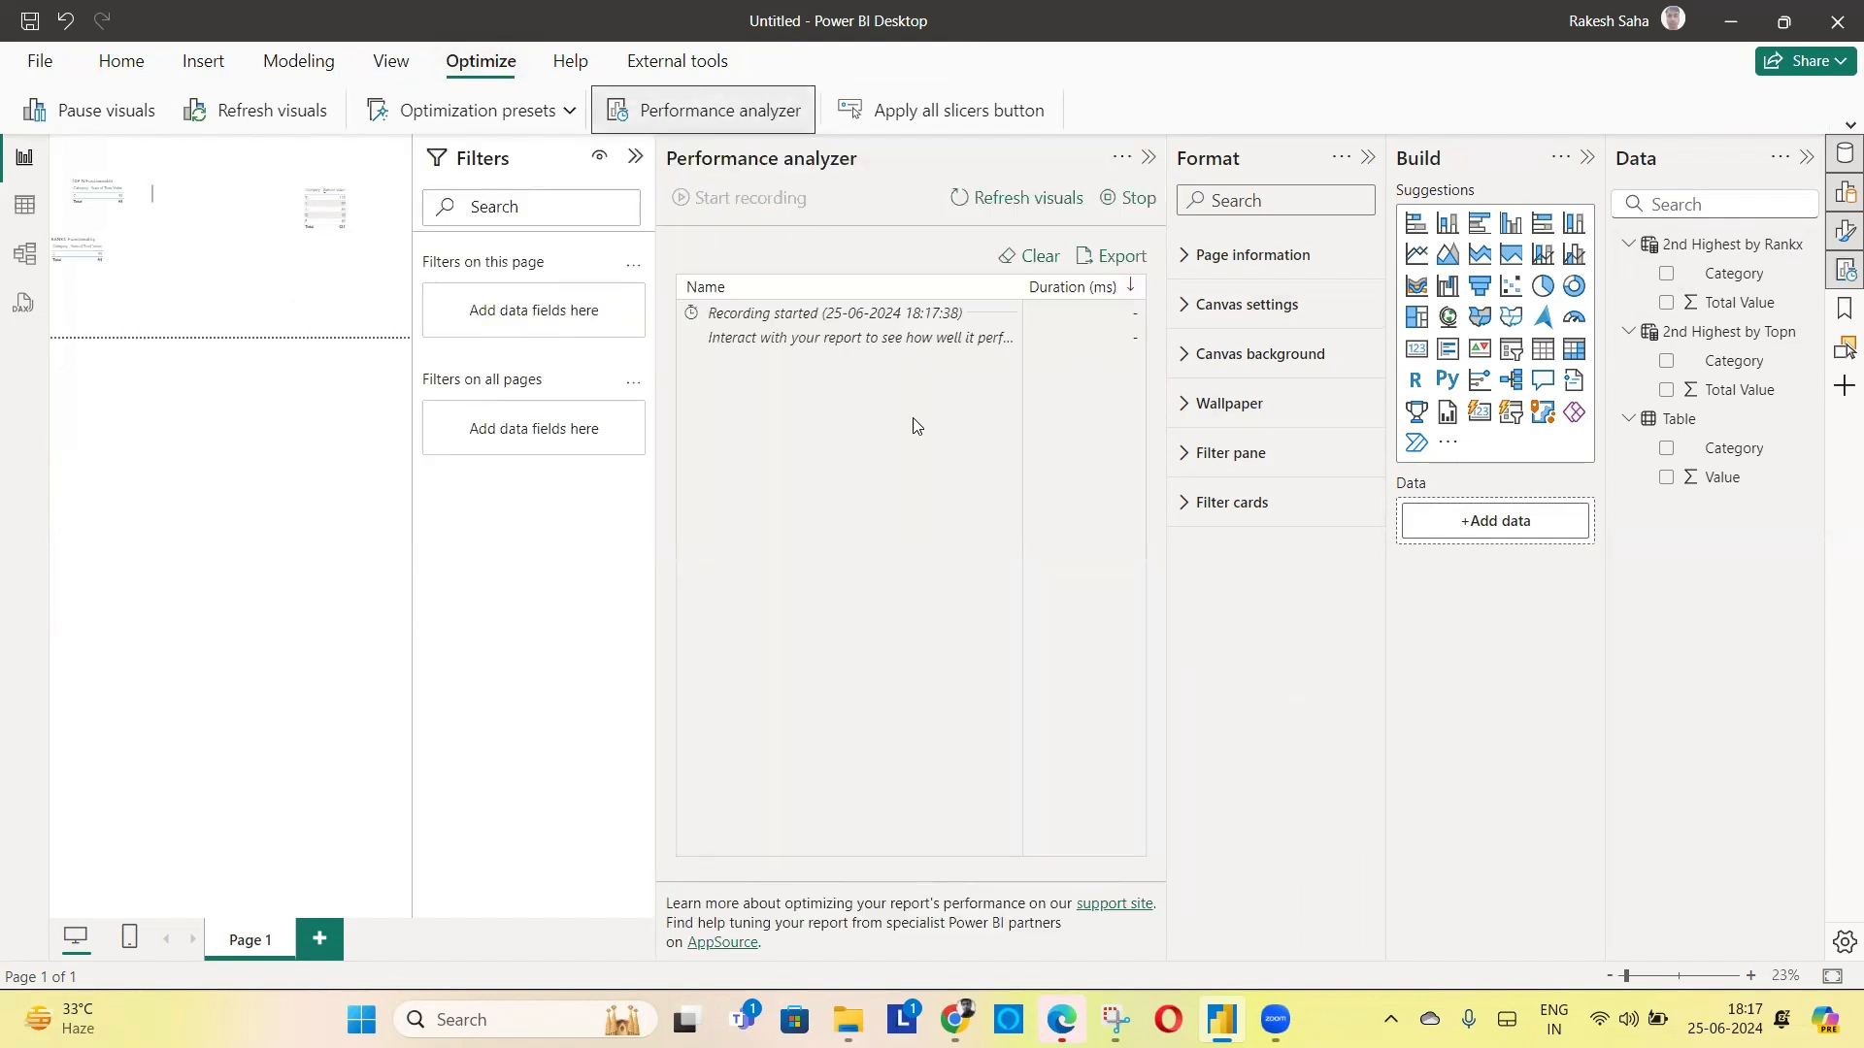
pyautogui.click(999, 200)
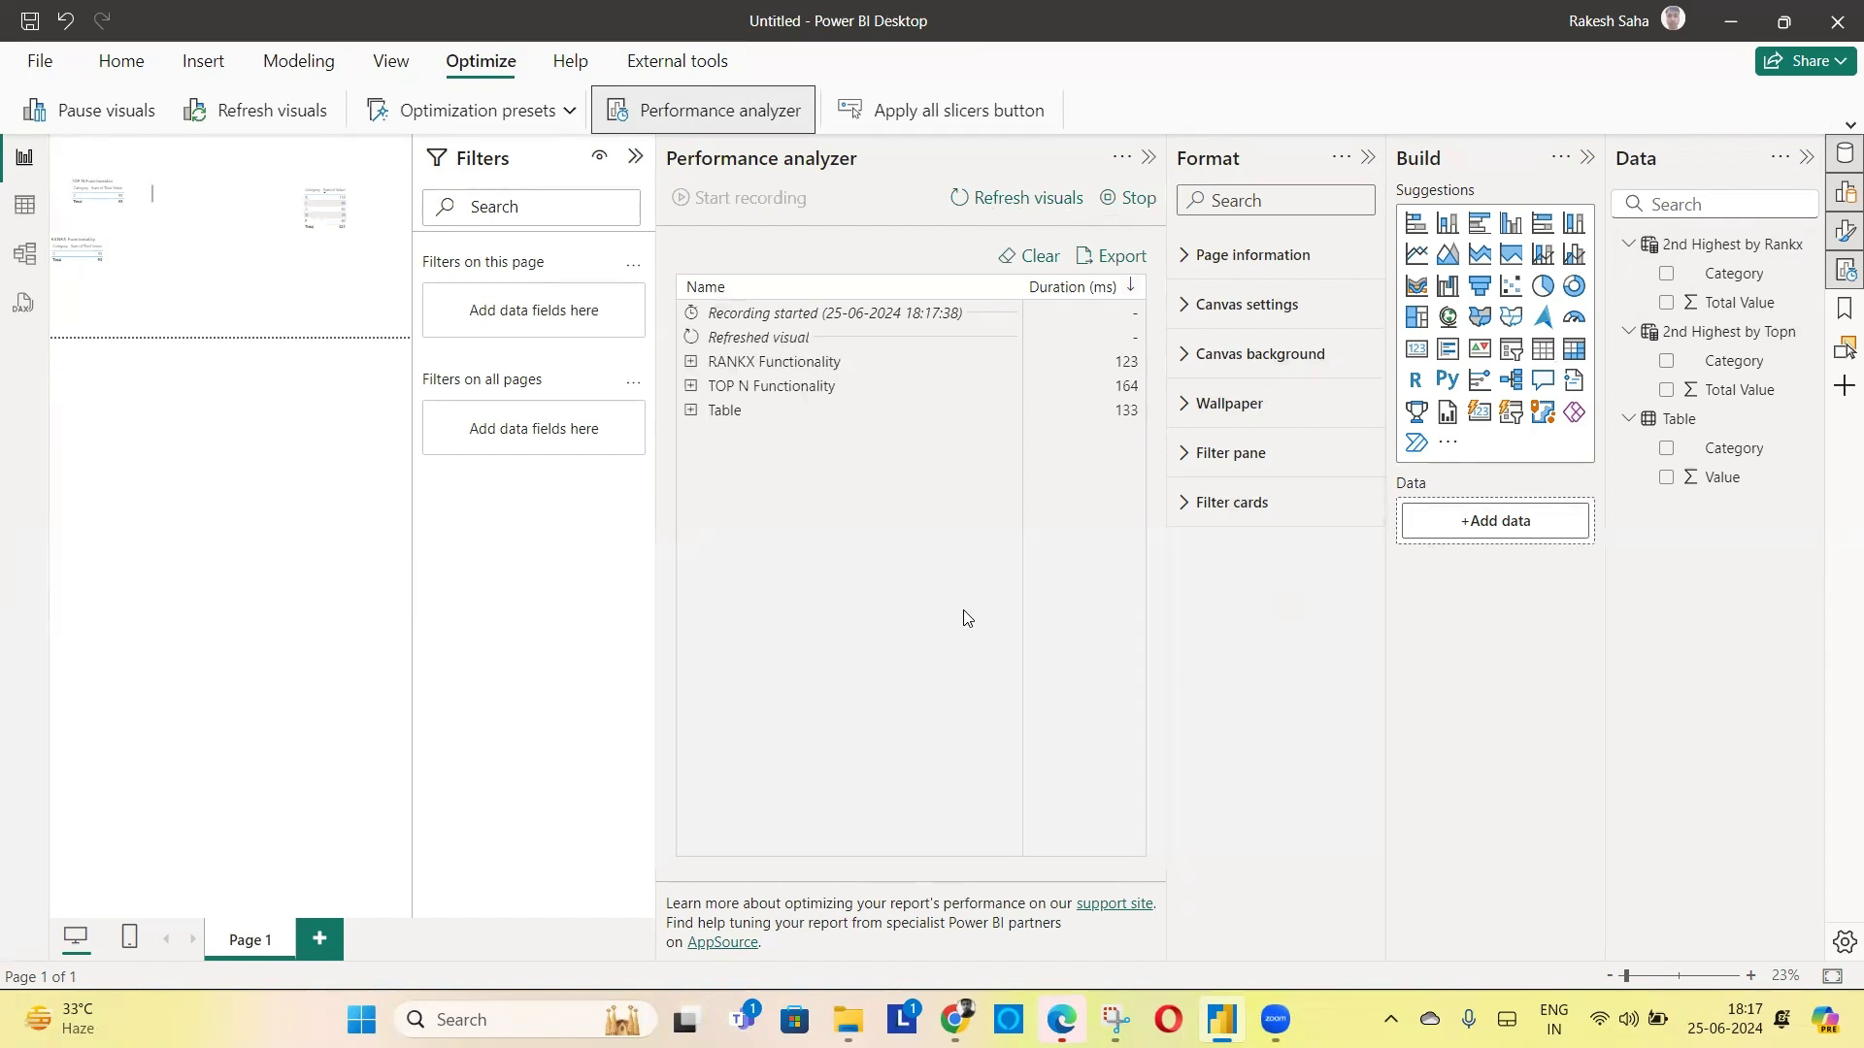
# Compare the DAX query, visual display and other durations of the TOP N Functionality and RANKX Functionality visuals
pyautogui.click(692, 387)
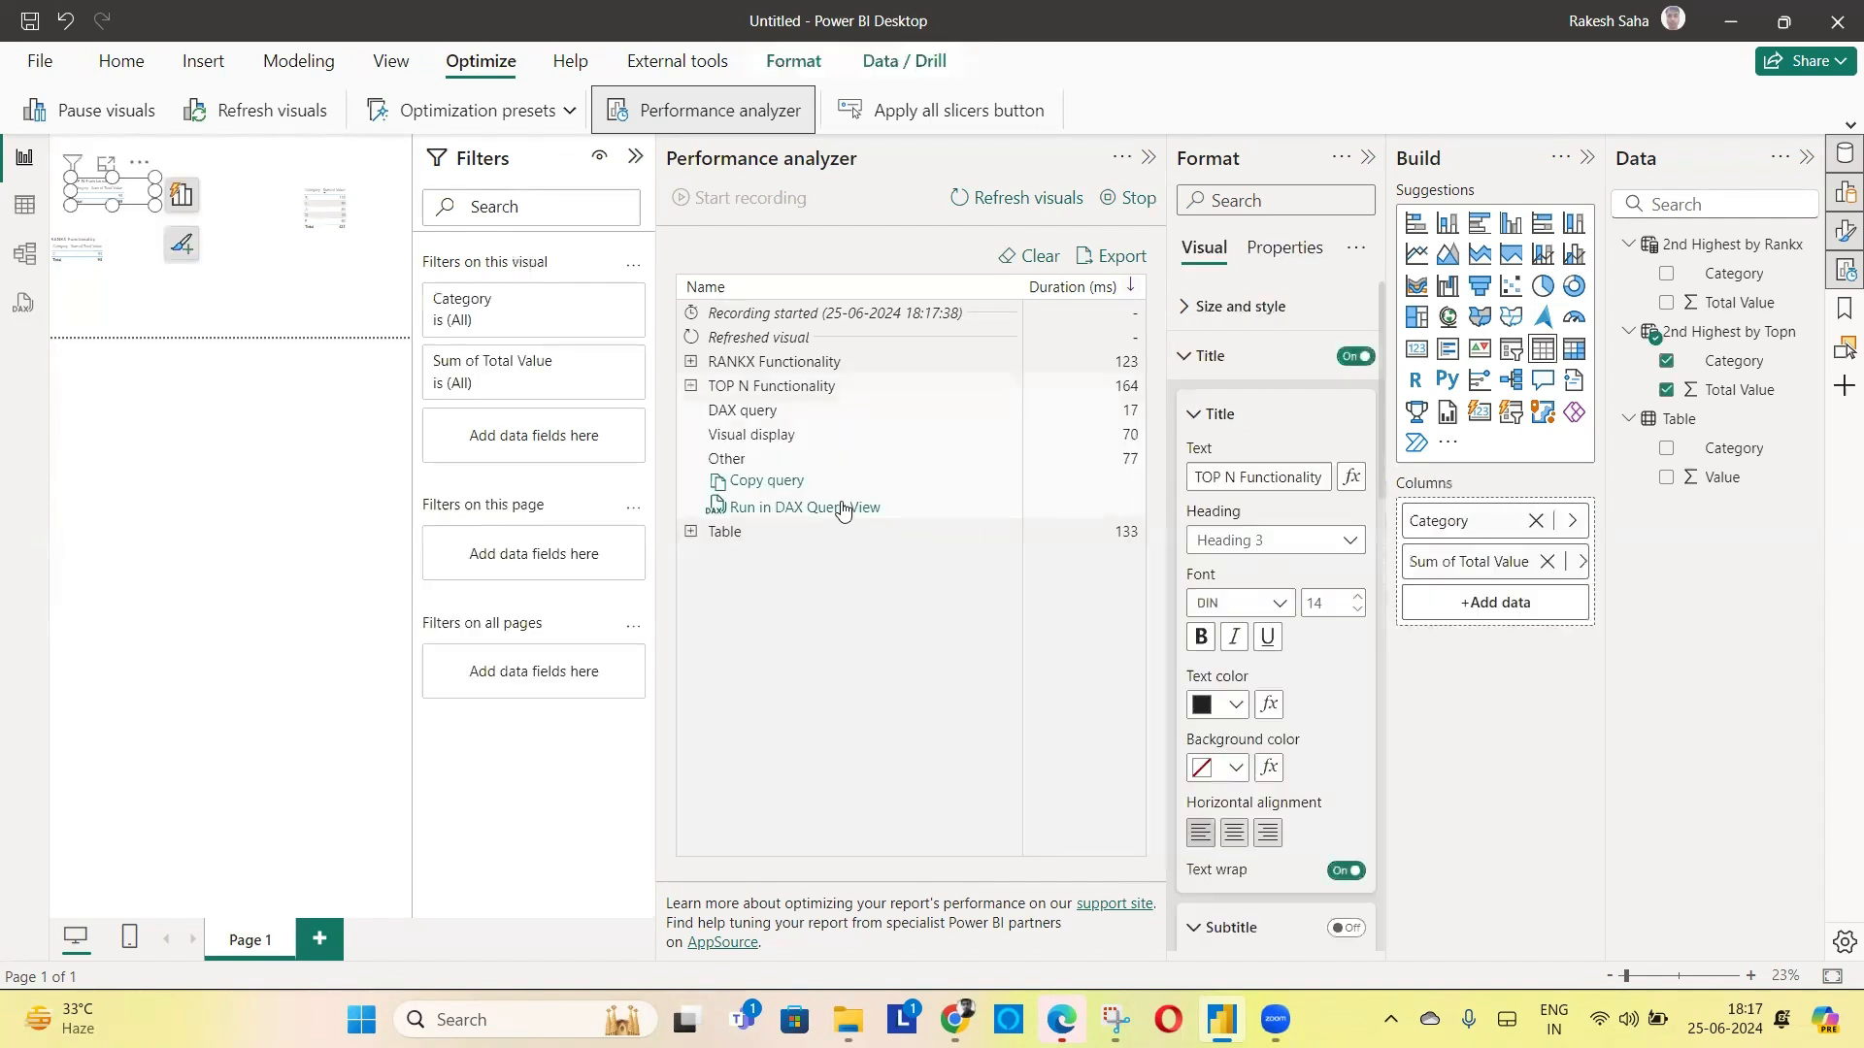
pyautogui.click(692, 362)
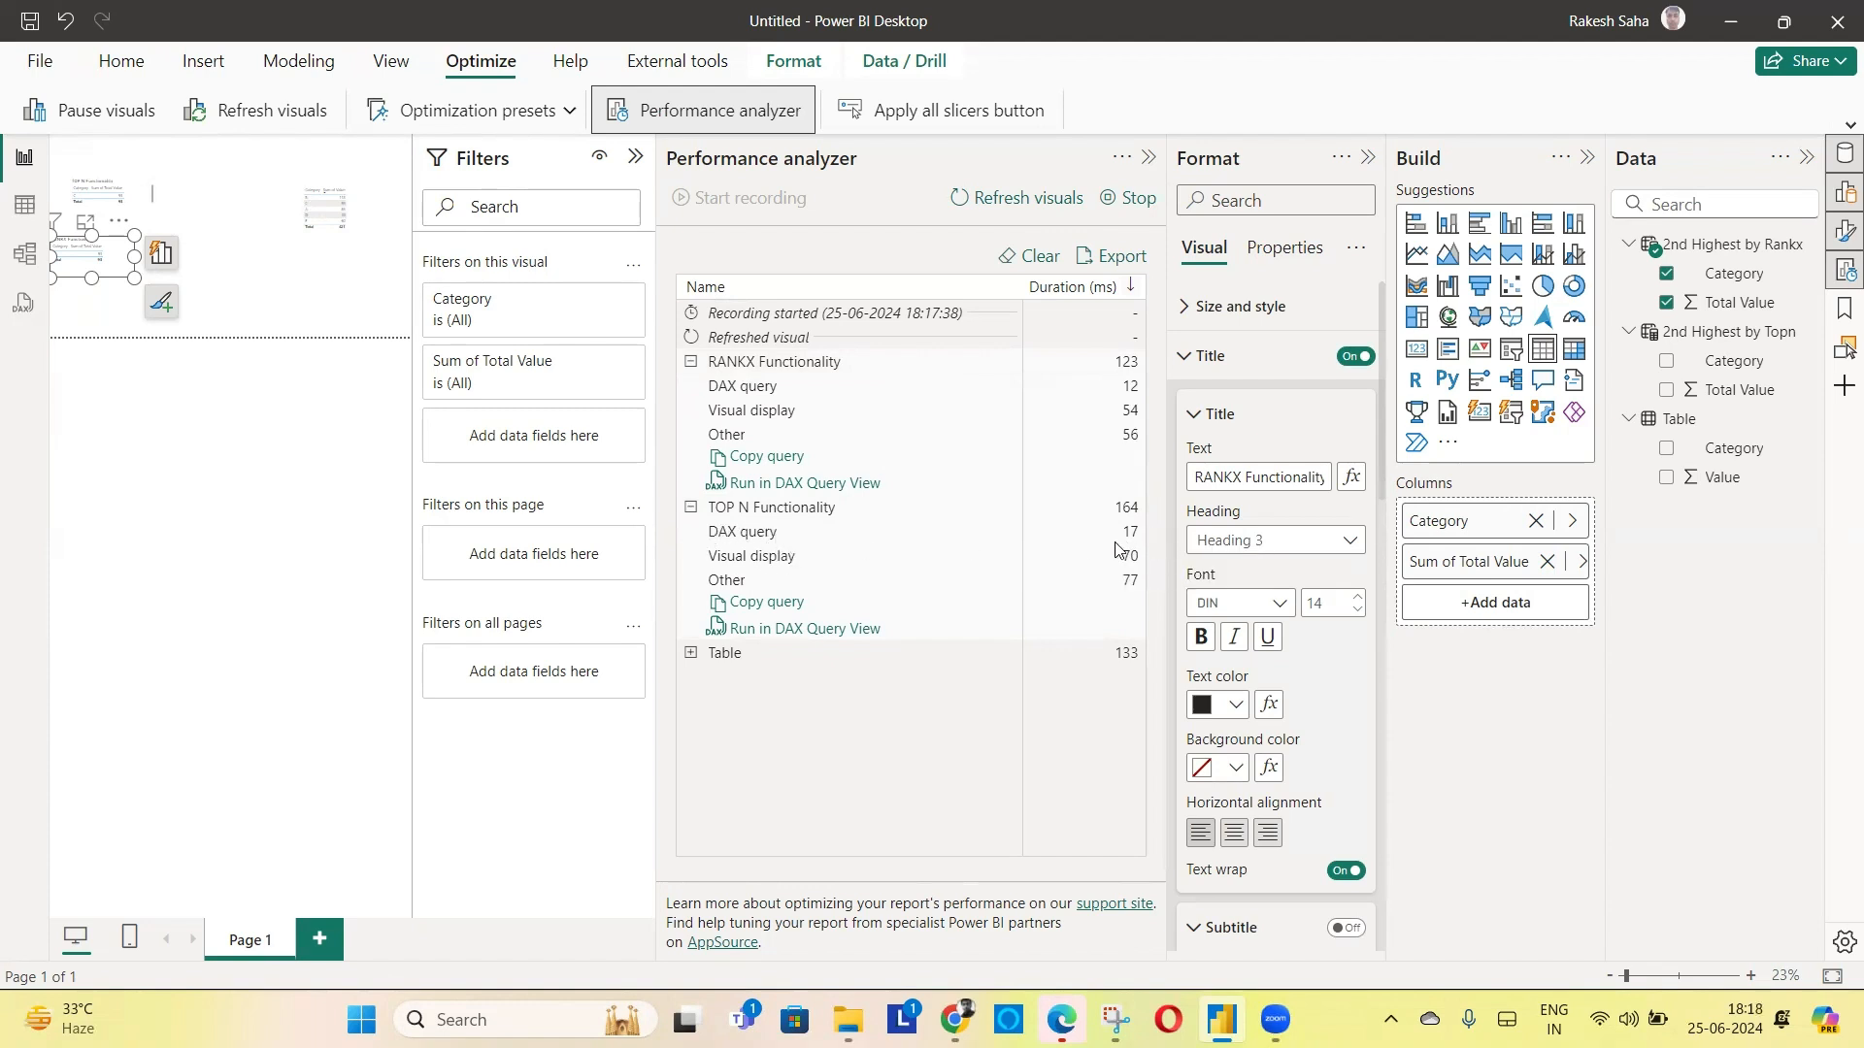
pyautogui.click(770, 510)
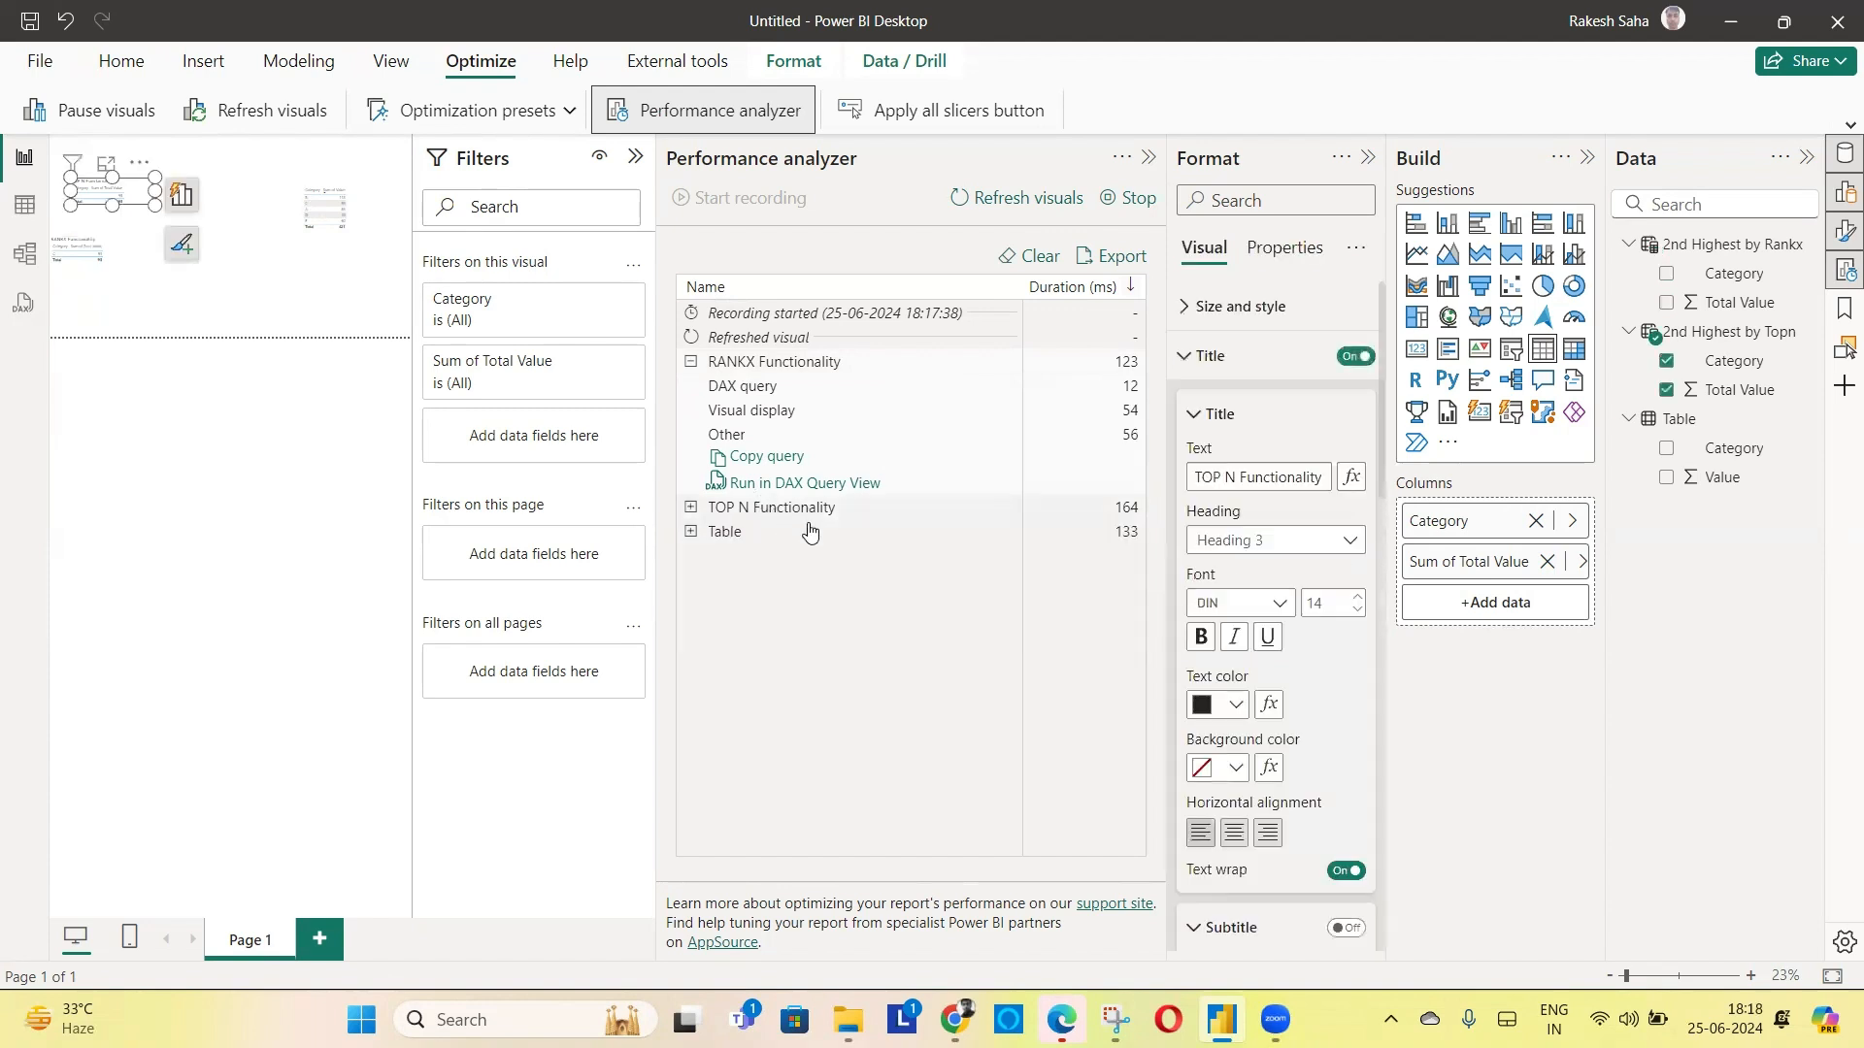
pyautogui.click(692, 508)
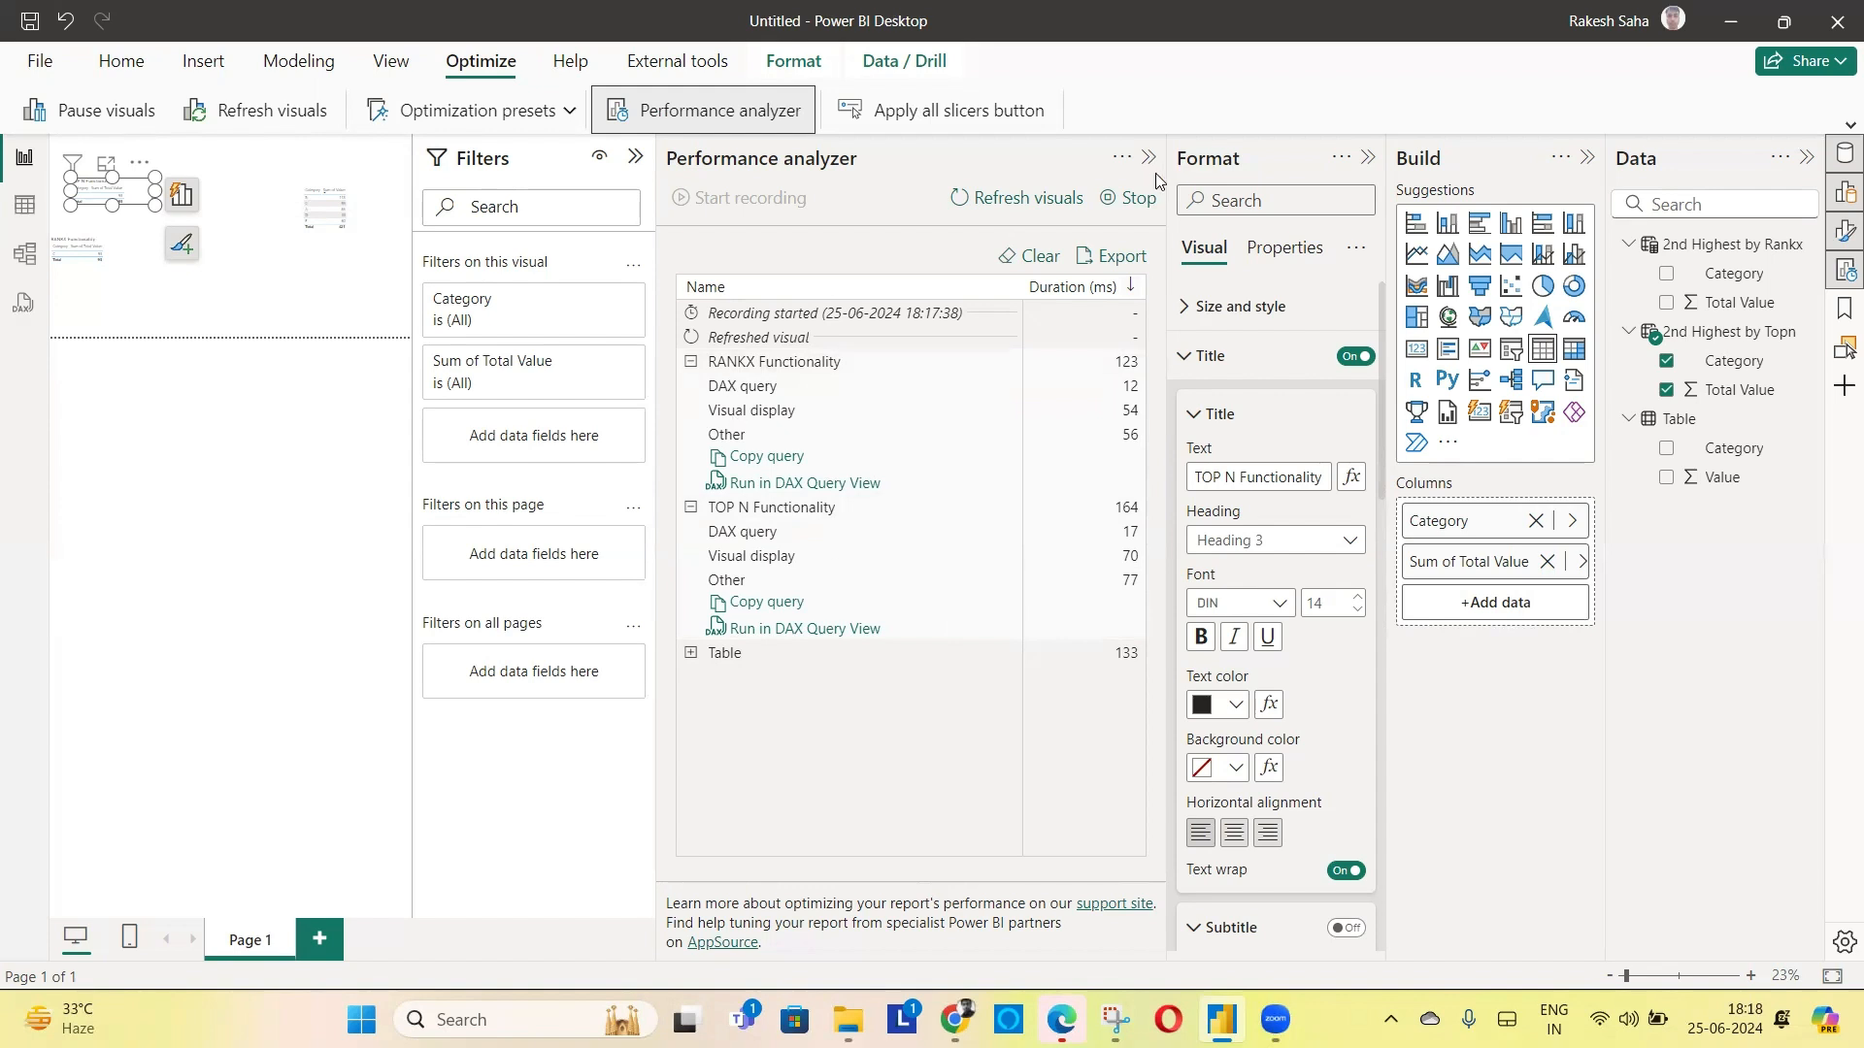
# Stop the performance recording, close the Performance analyzer and collapse the report filters
pyautogui.click(1137, 198)
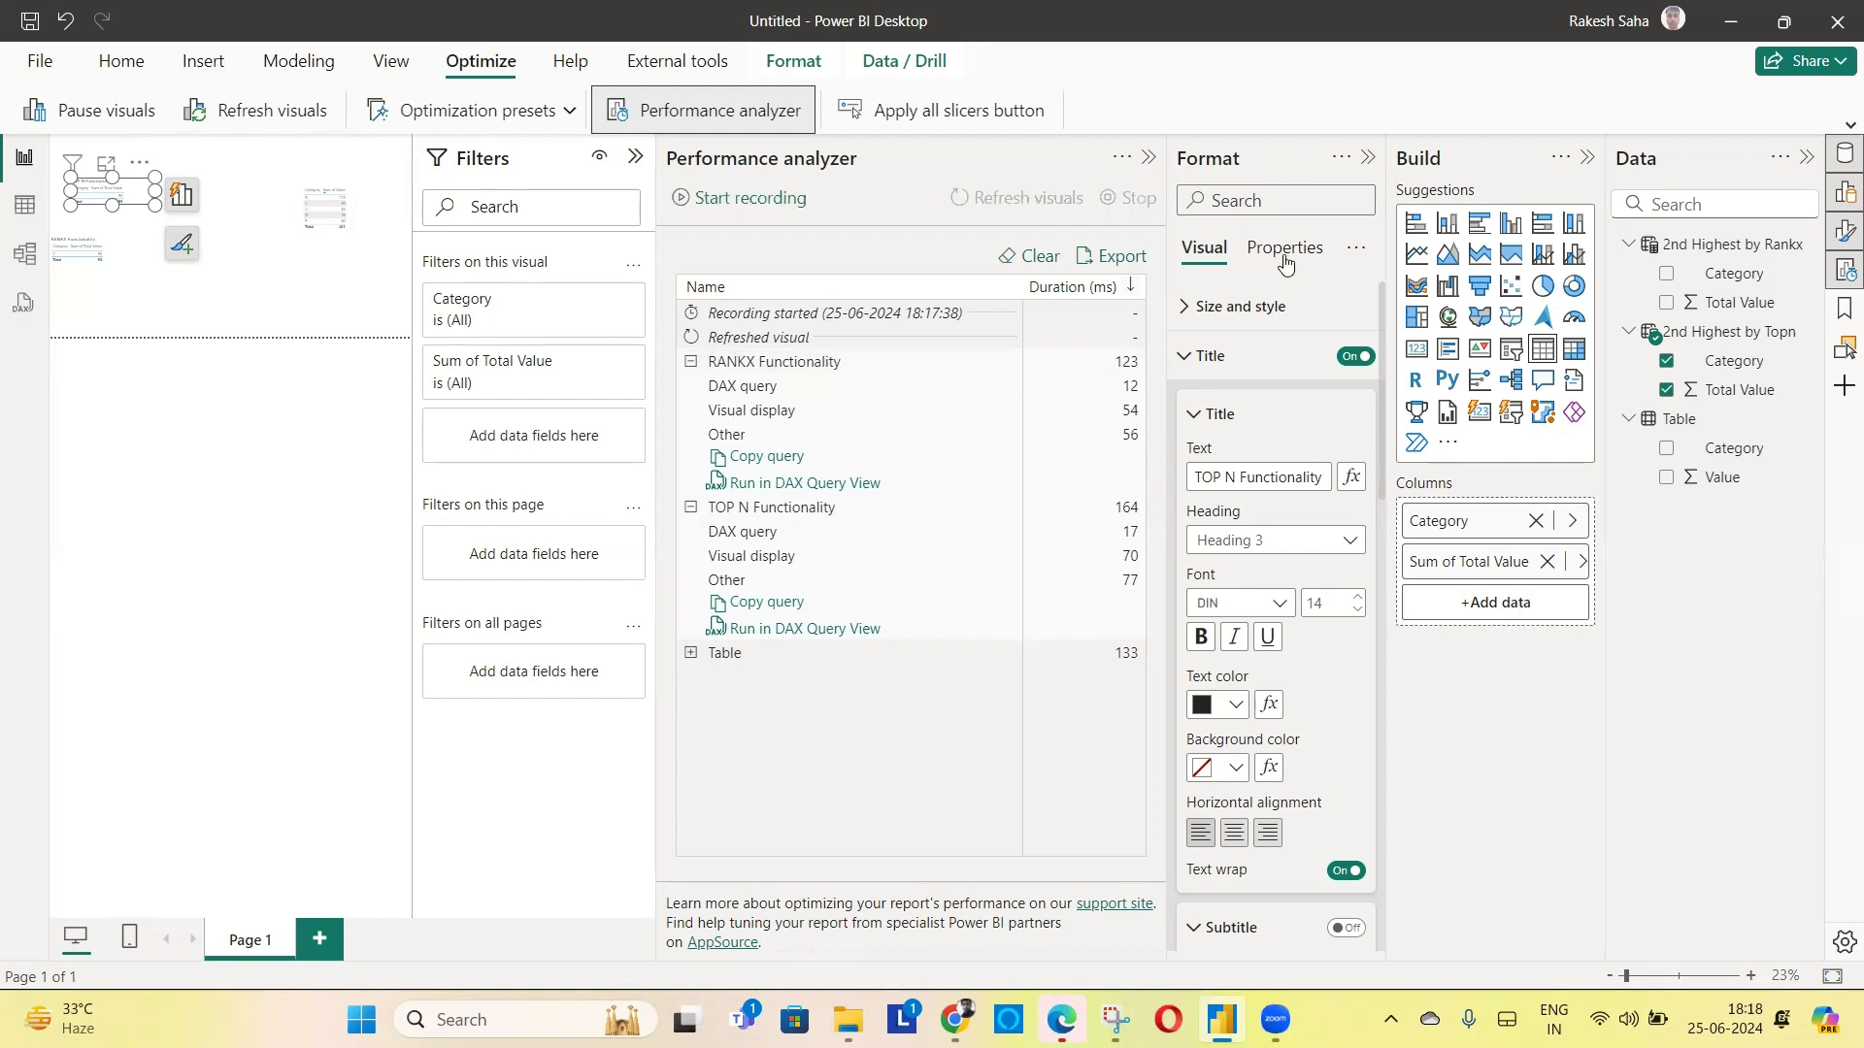
pyautogui.click(1149, 159)
pyautogui.click(1148, 162)
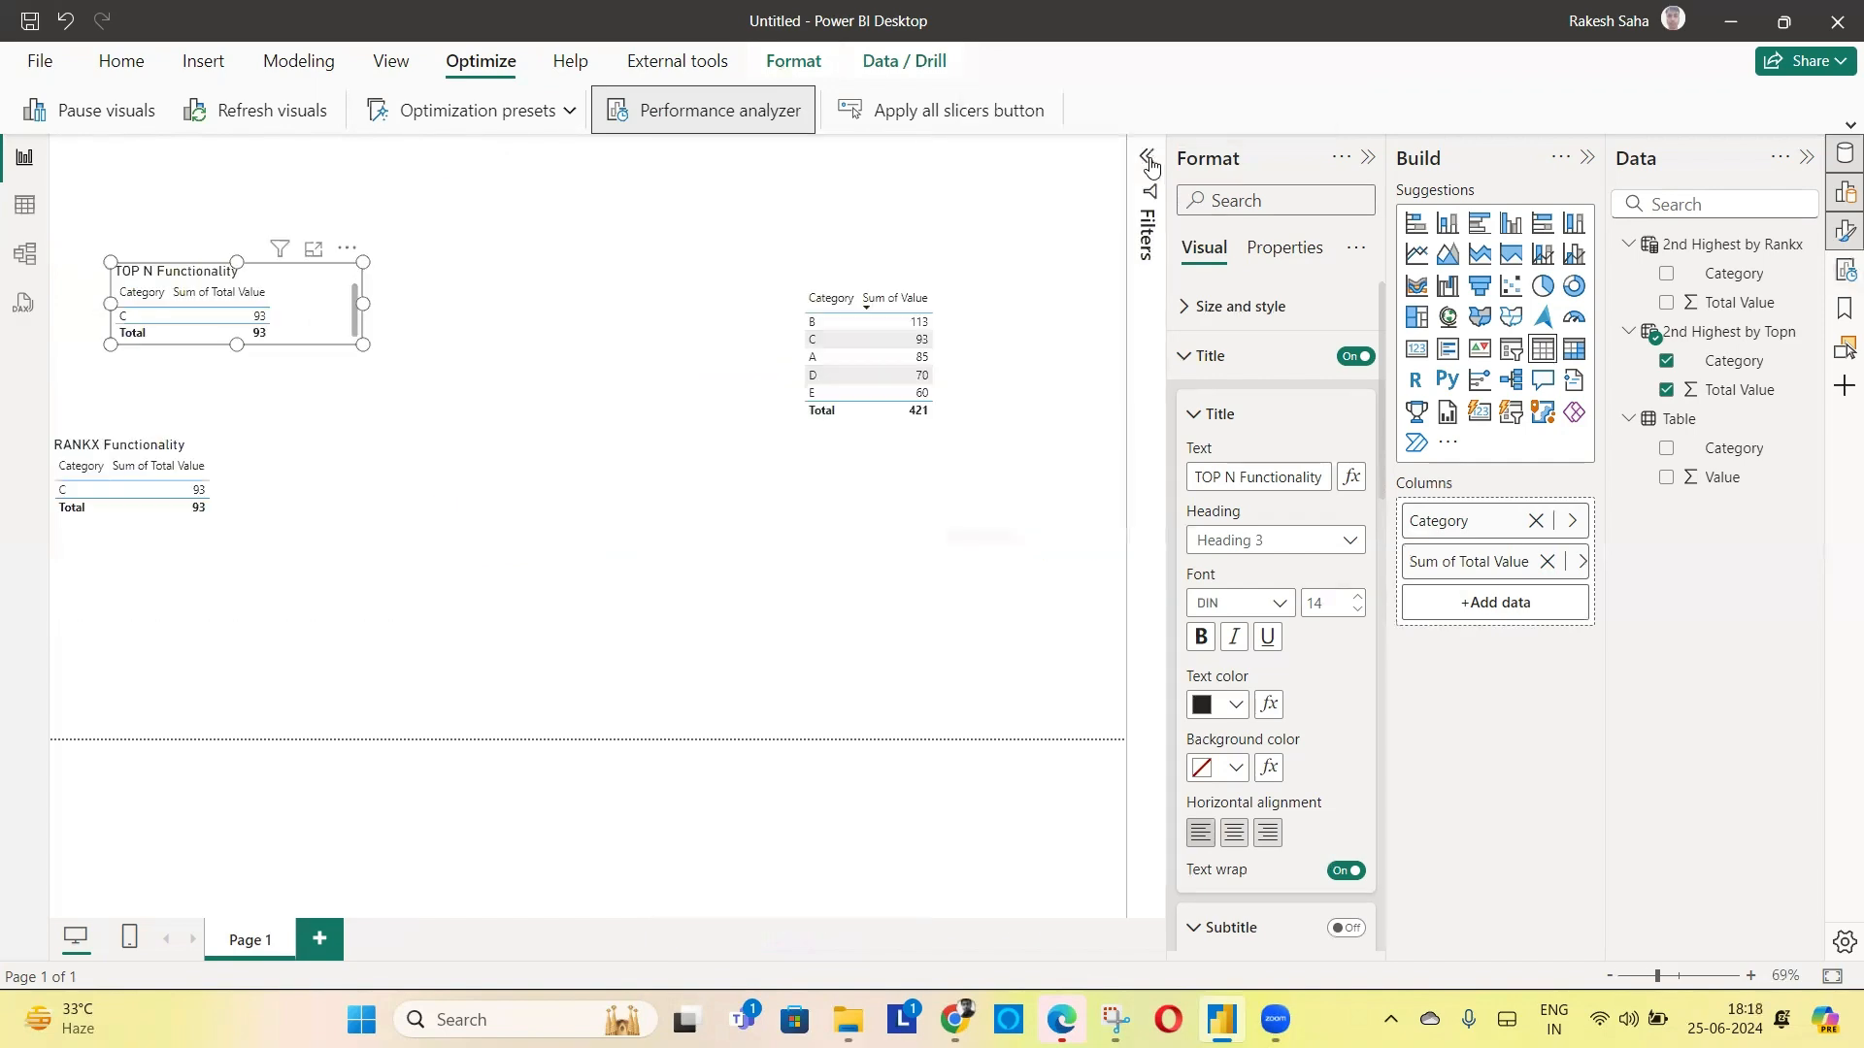